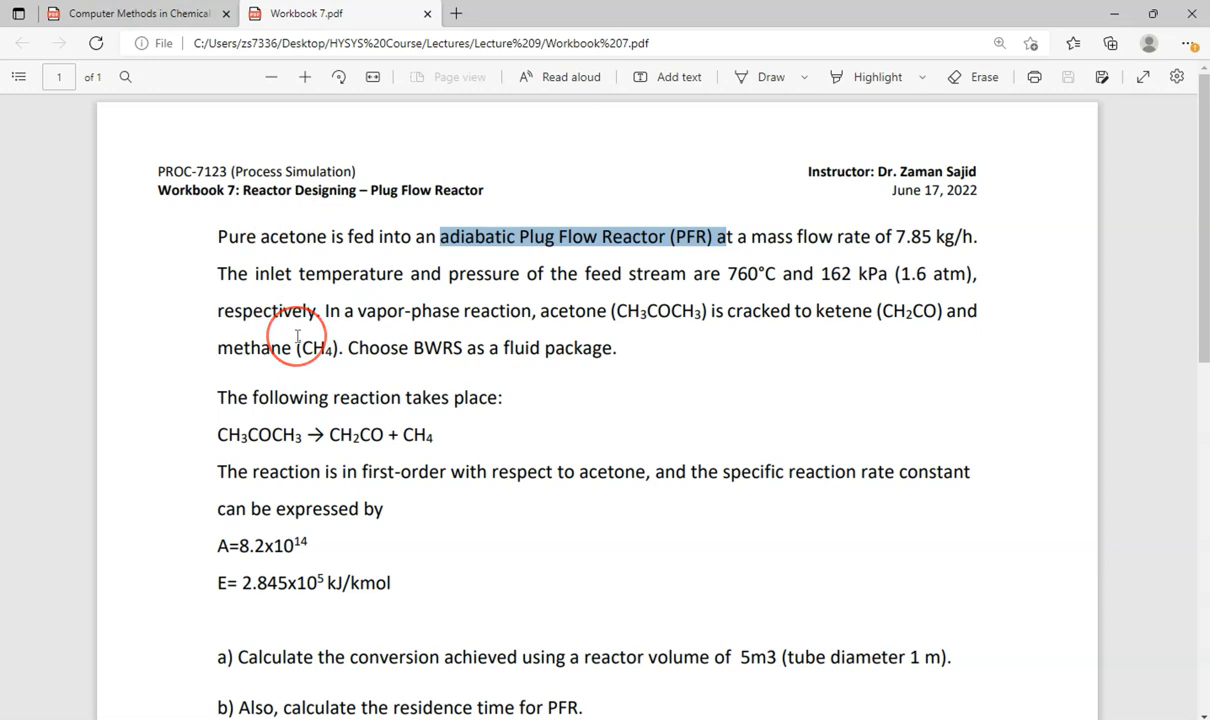
- Switch to the Computer Methods in Chemical Engineering PDF and examine the Example 5.2 PFR problem and the book's cover
scroll(297, 337, "down", 1)
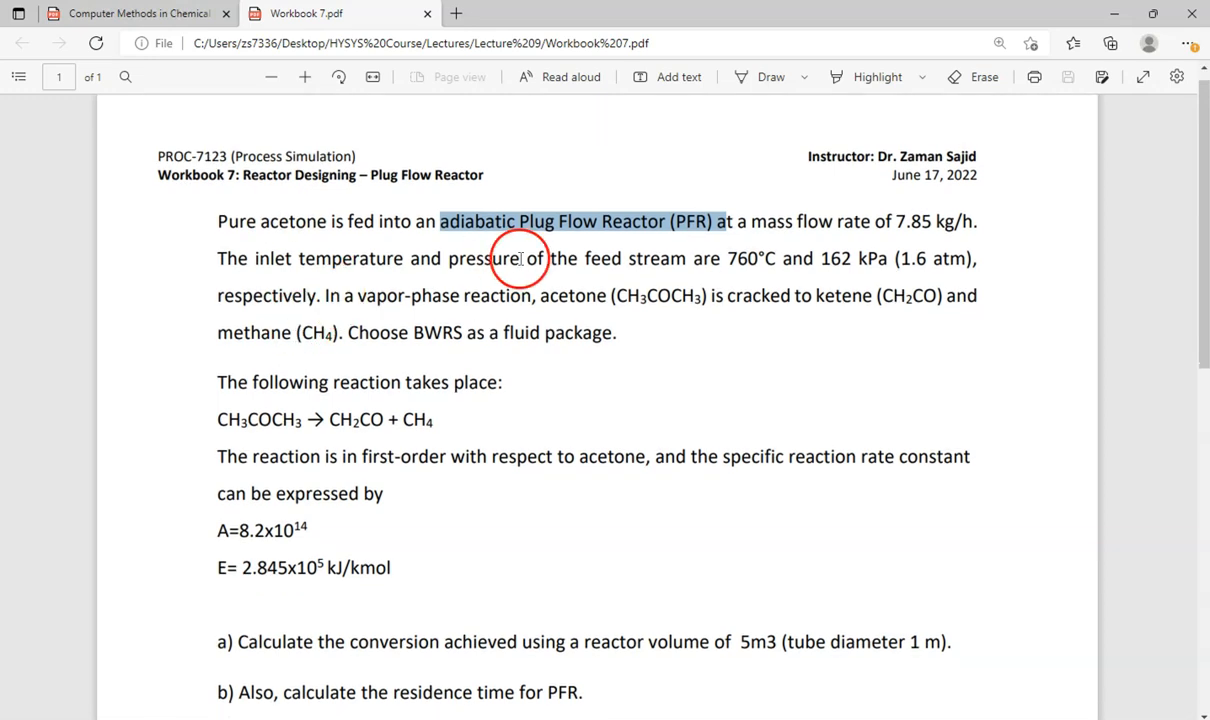
left_click(157, 13)
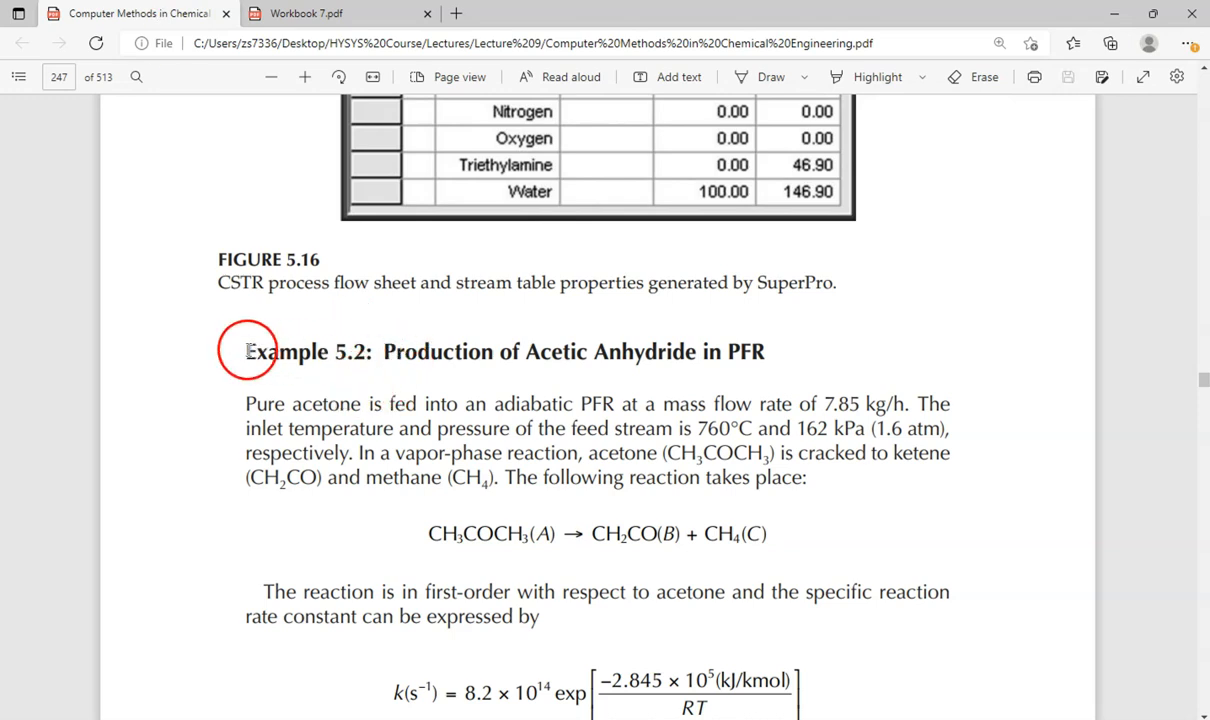
left_click_drag(247, 351, 778, 357)
scroll(867, 348, "up", 5)
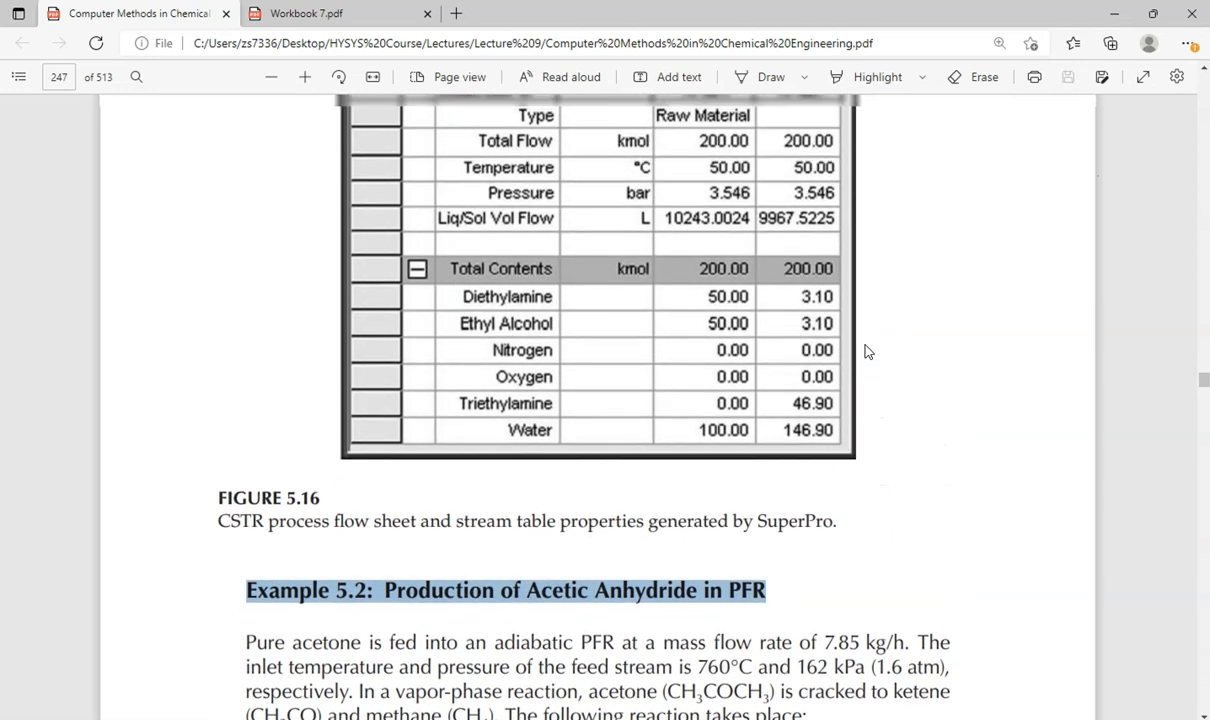
scroll(867, 351, "up", 3)
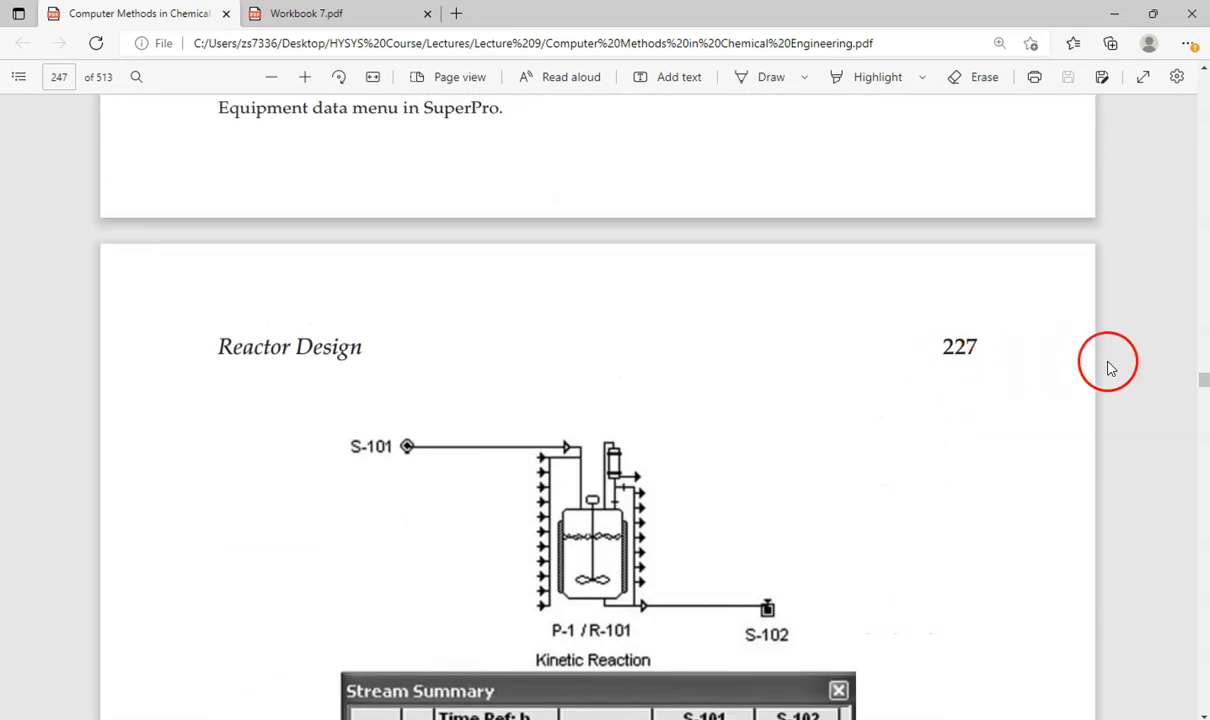
left_click_drag(1203, 383, 1204, 82)
scroll(908, 270, "down", 5)
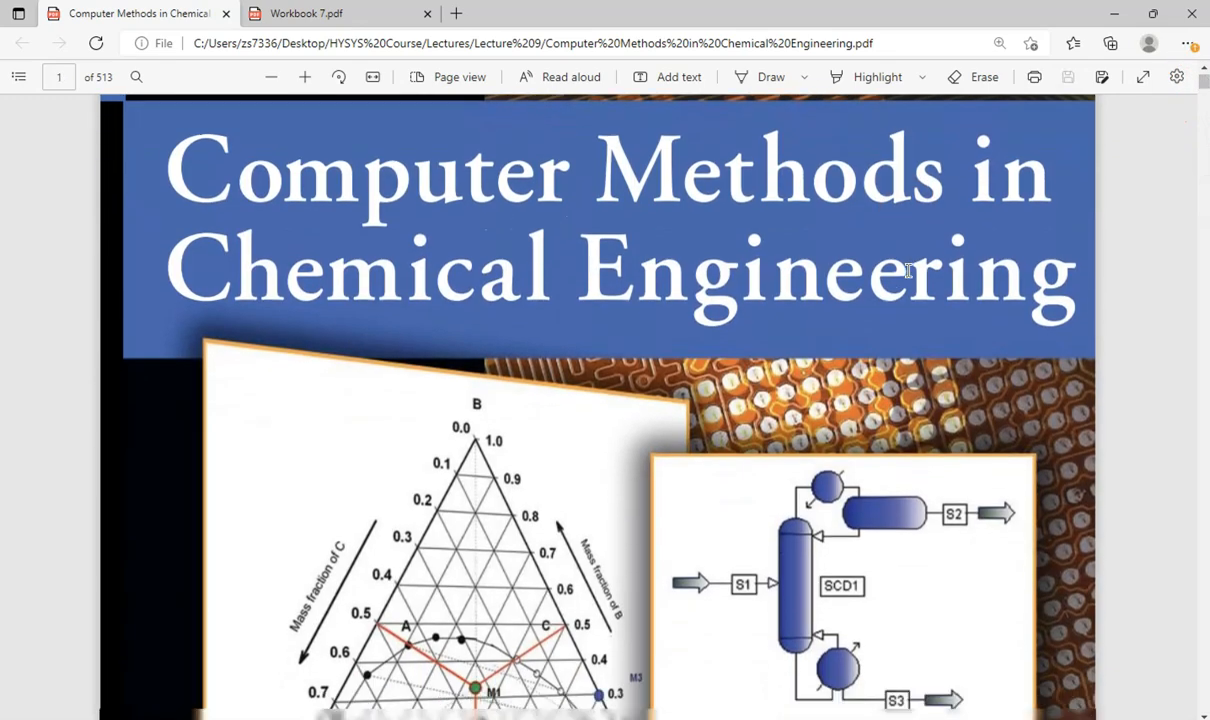
scroll(908, 270, "down", 4)
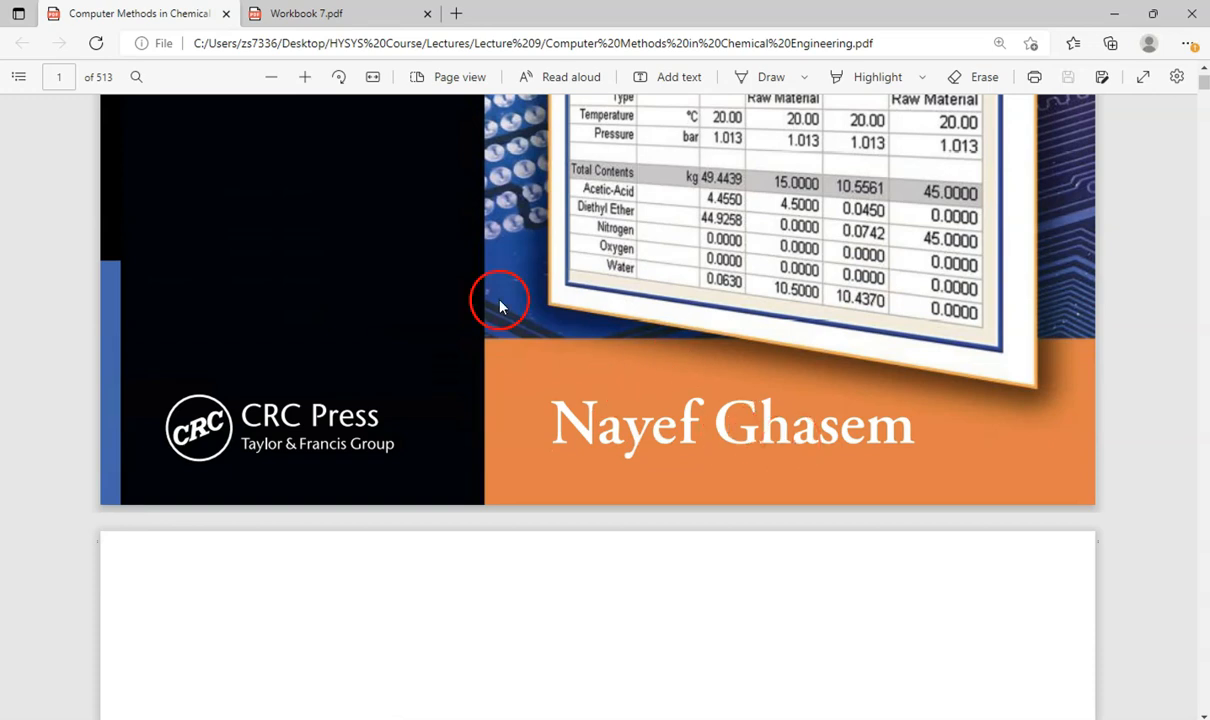
left_click(316, 8)
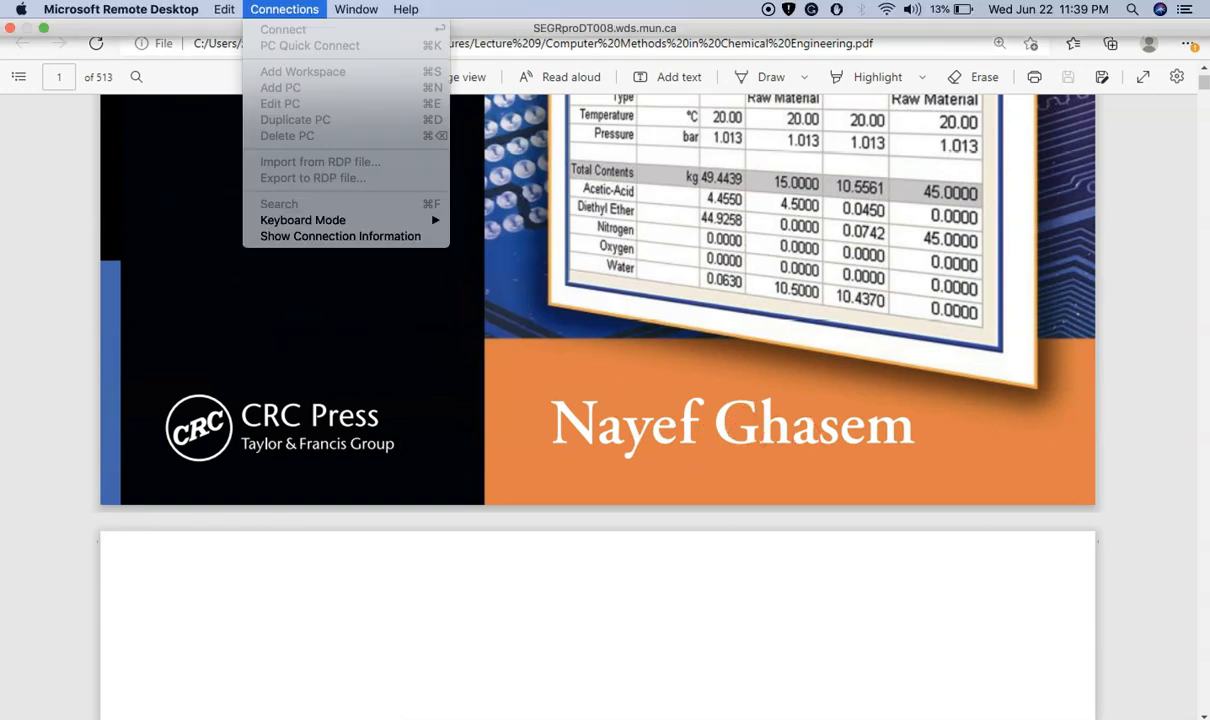
left_click(203, 120)
- Return to the Workbook 7 PDF and review its plug flow reactor problem, including the feed conditions, reaction, kinetic constants and questions
left_click(308, 13)
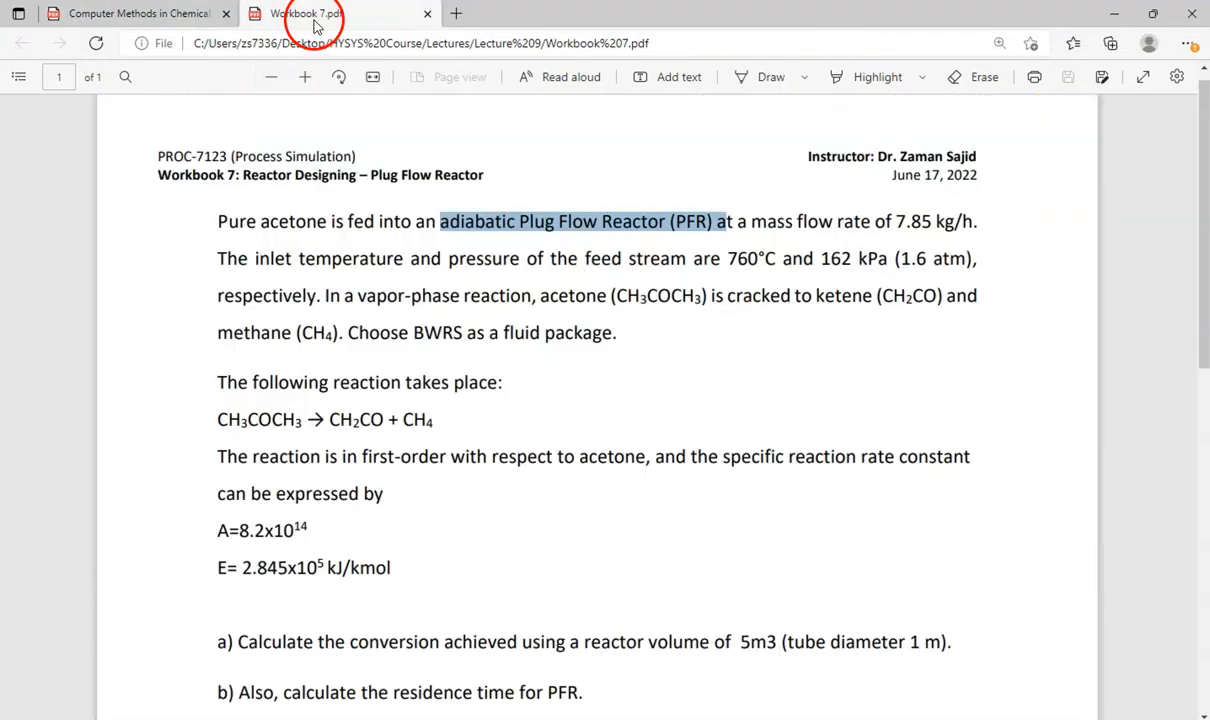
left_click(318, 284)
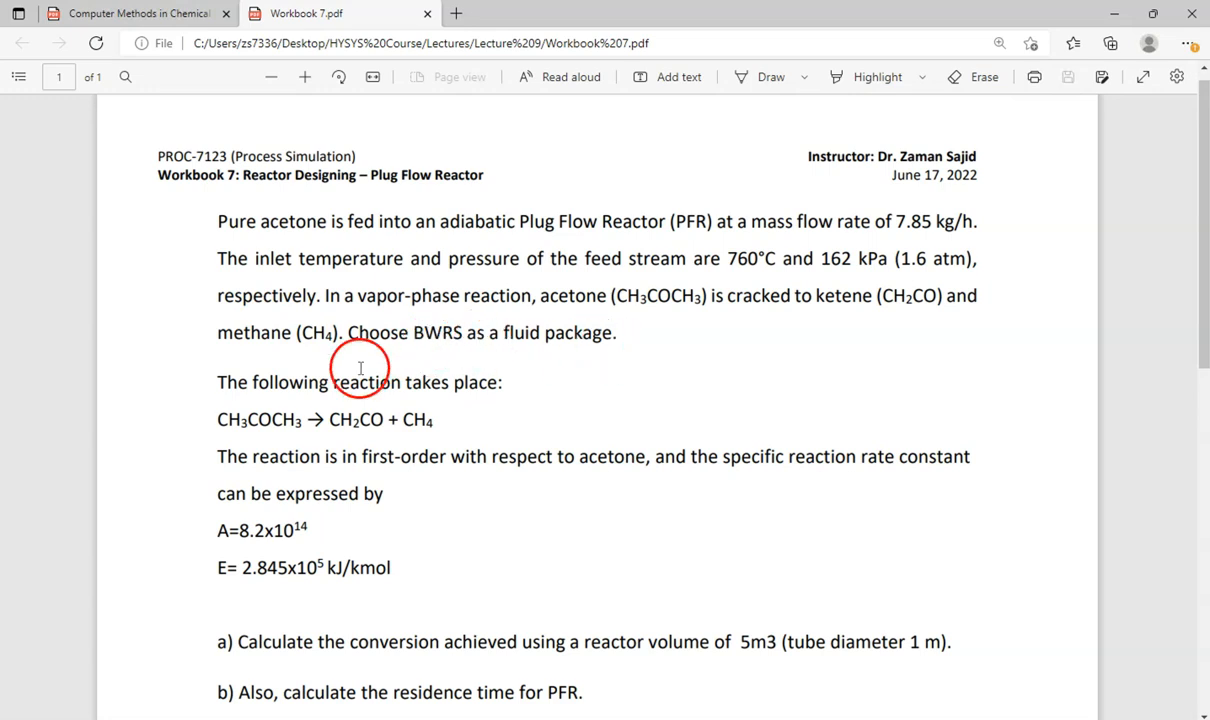
left_click_drag(214, 415, 464, 418)
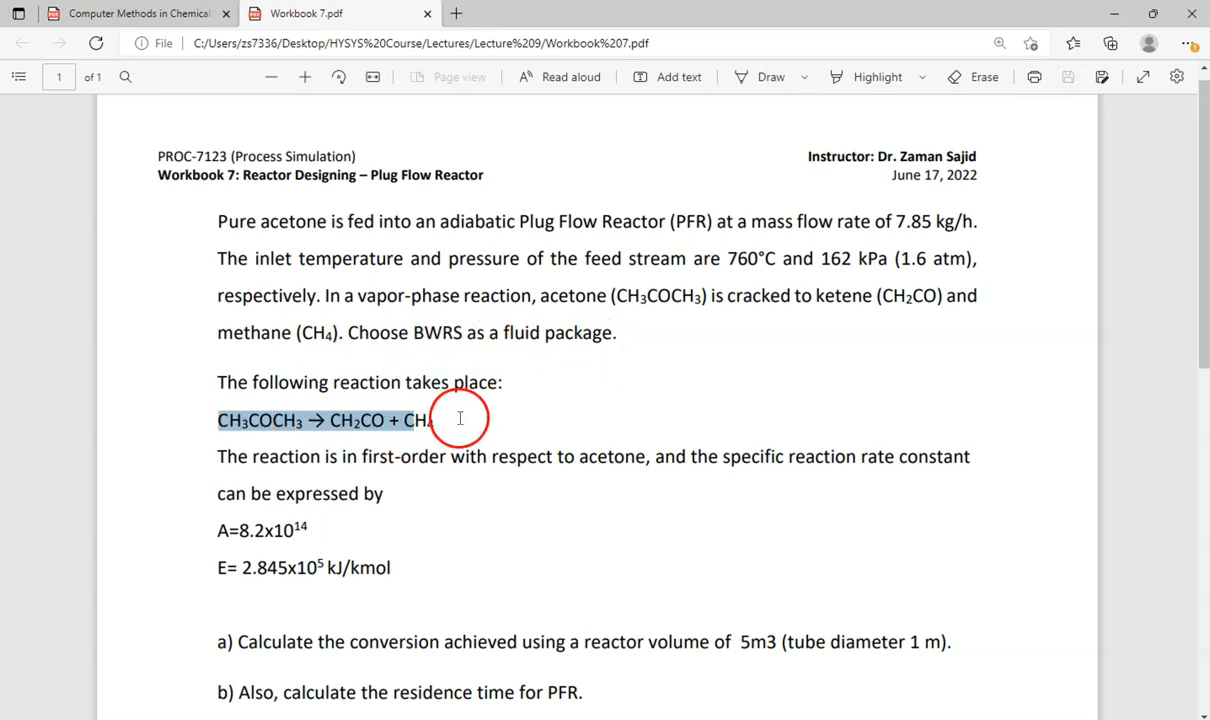
left_click(481, 443)
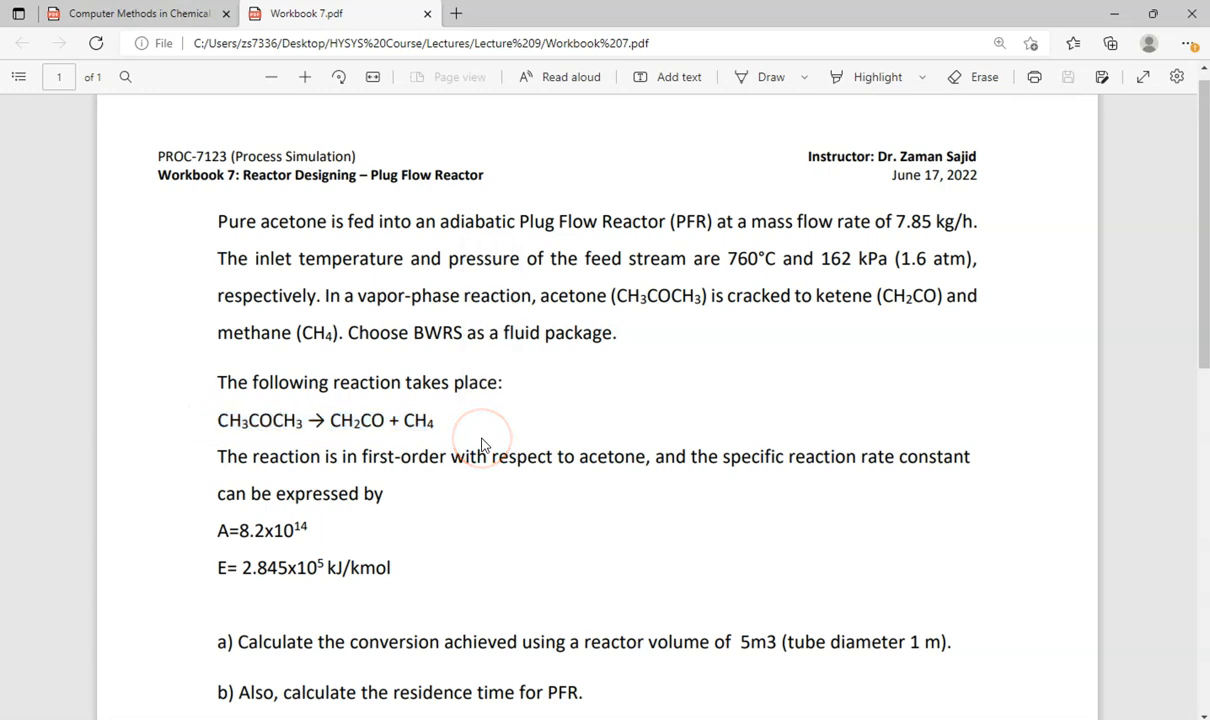
scroll(481, 443, "down", 1)
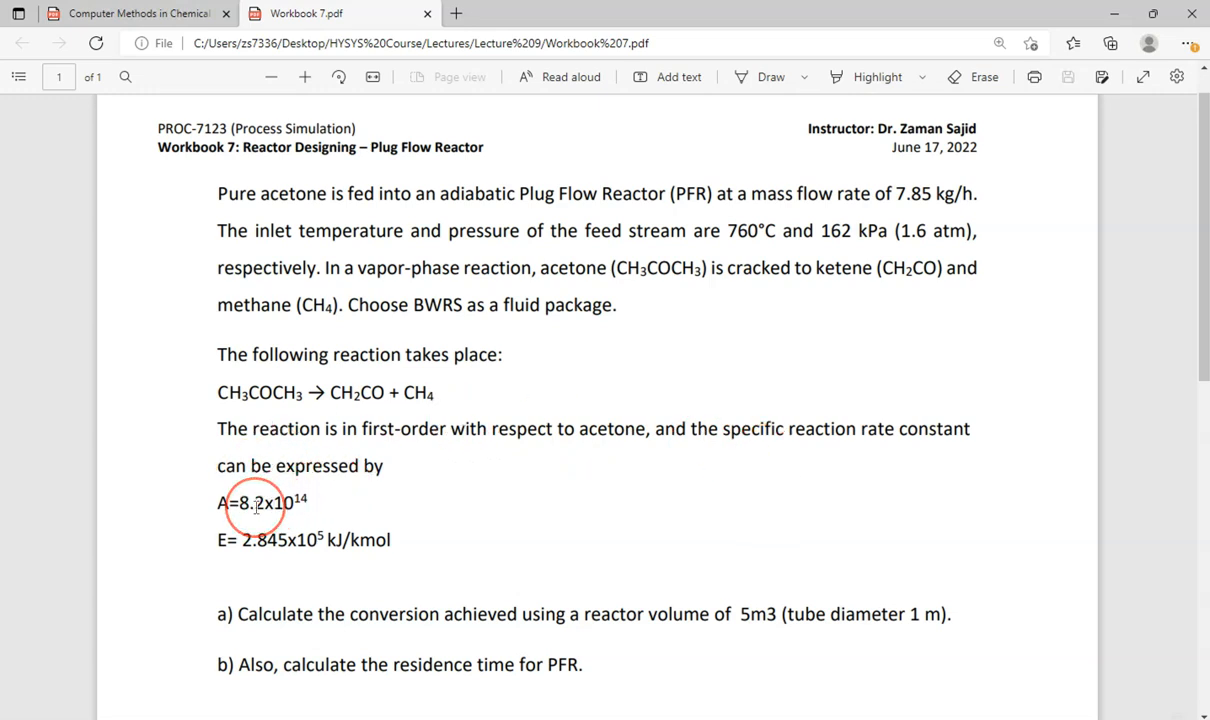
scroll(257, 506, "down", 1)
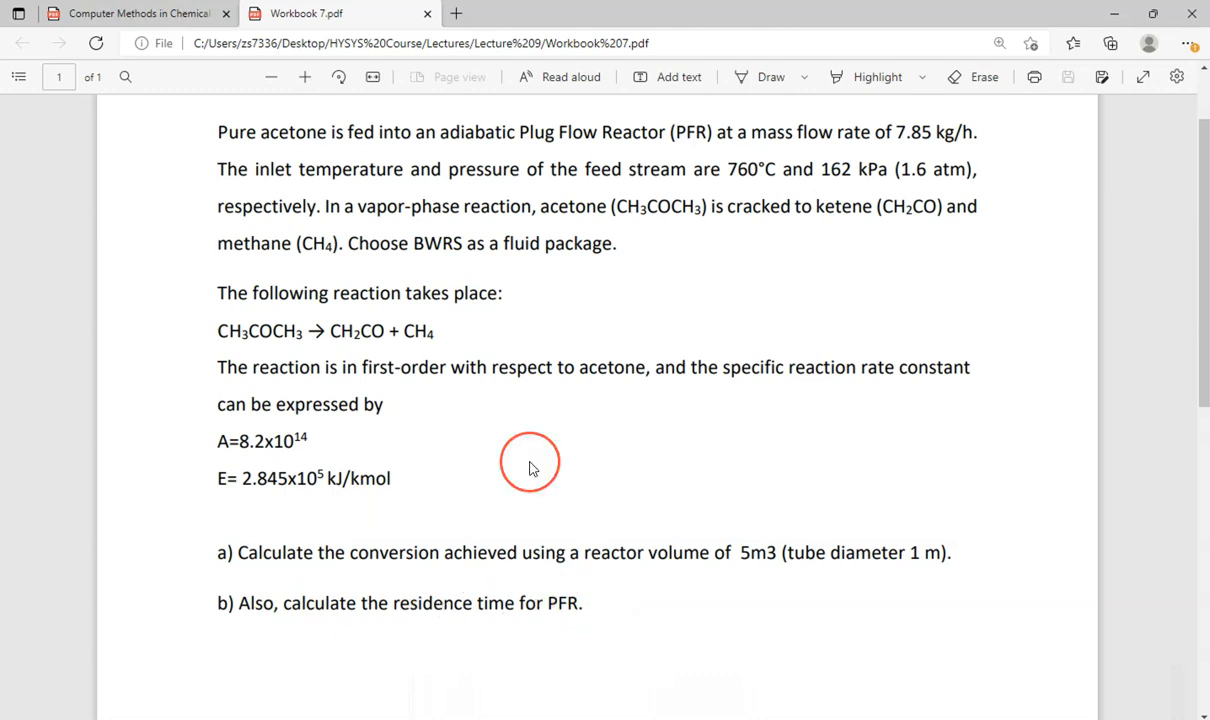
scroll(531, 468, "up", 1)
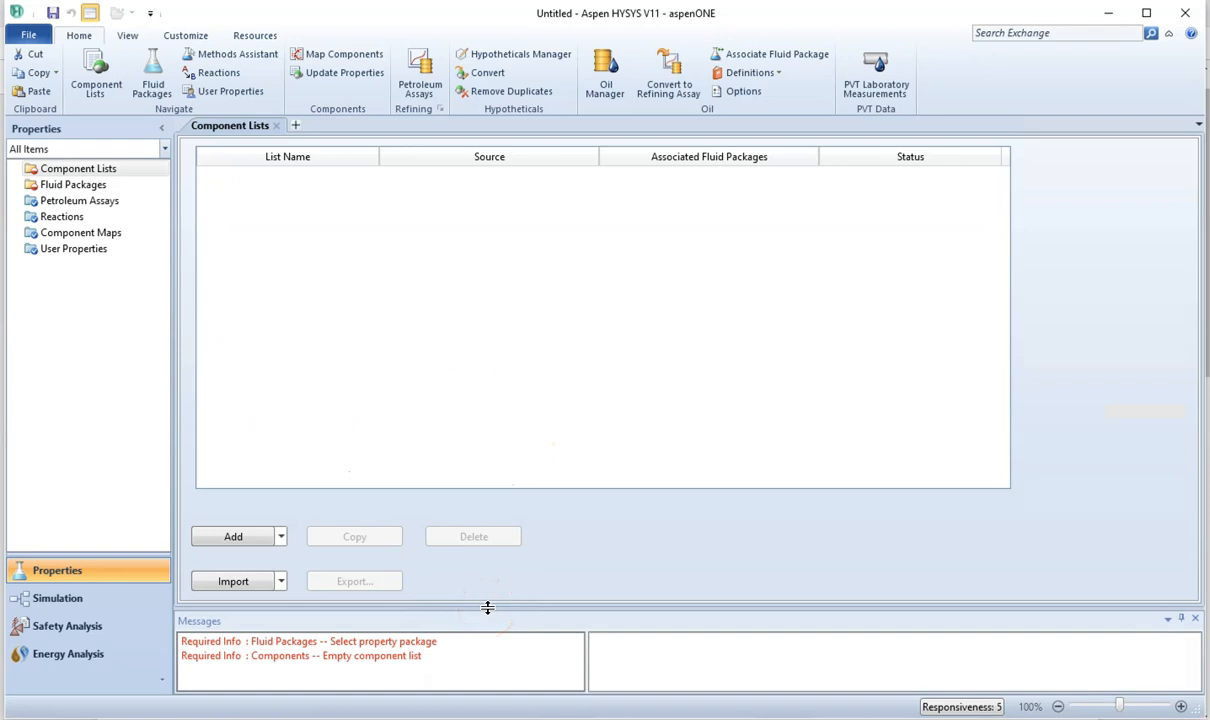
left_click(391, 719)
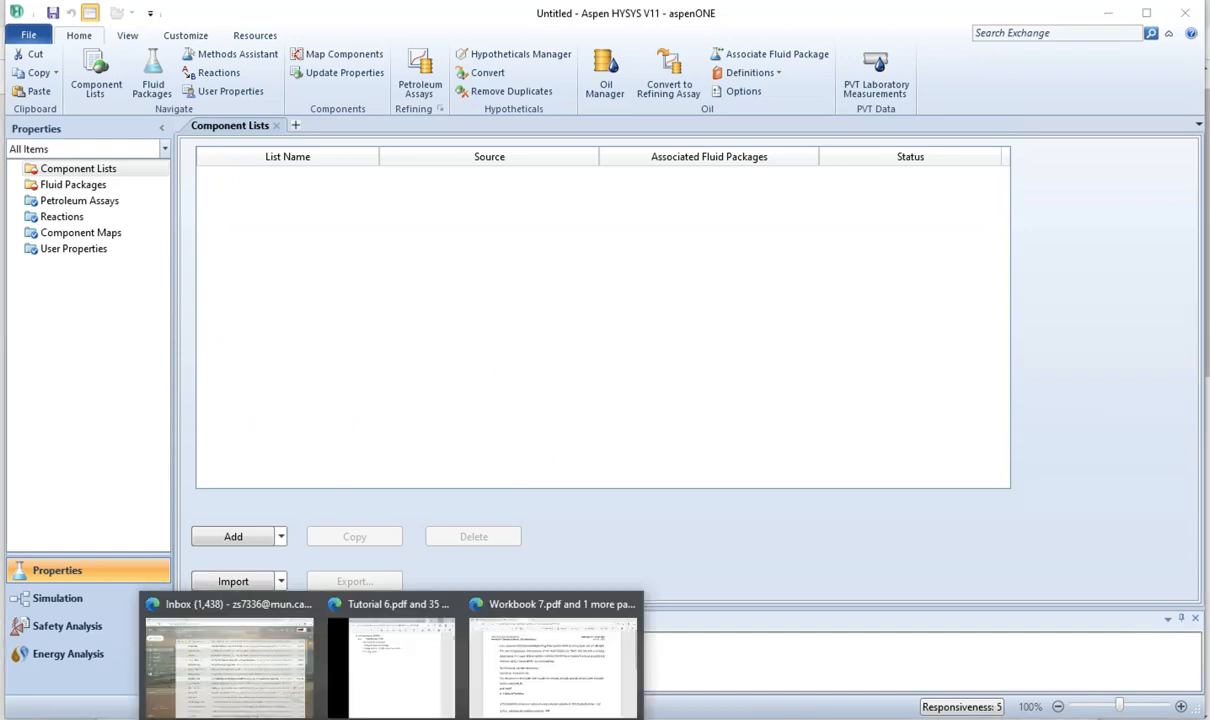
left_click(541, 665)
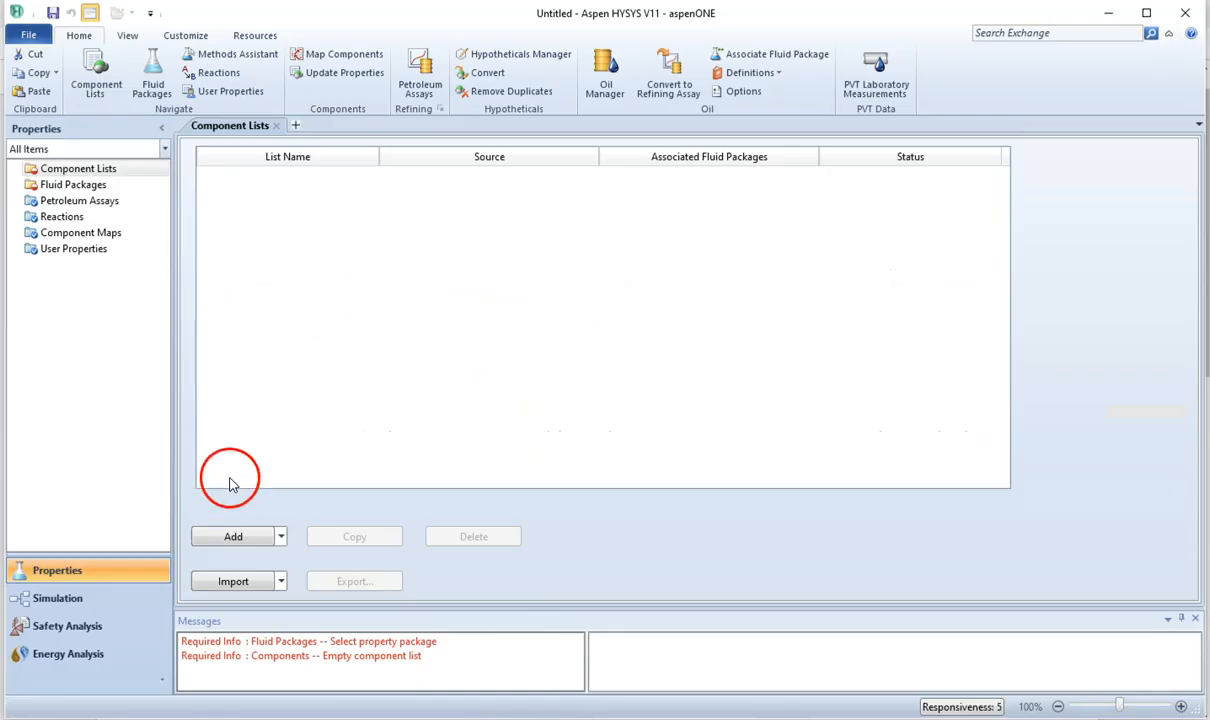
- In Aspen HYSYS, create a new component list and add Acetone from the pure components databank
left_click(233, 537)
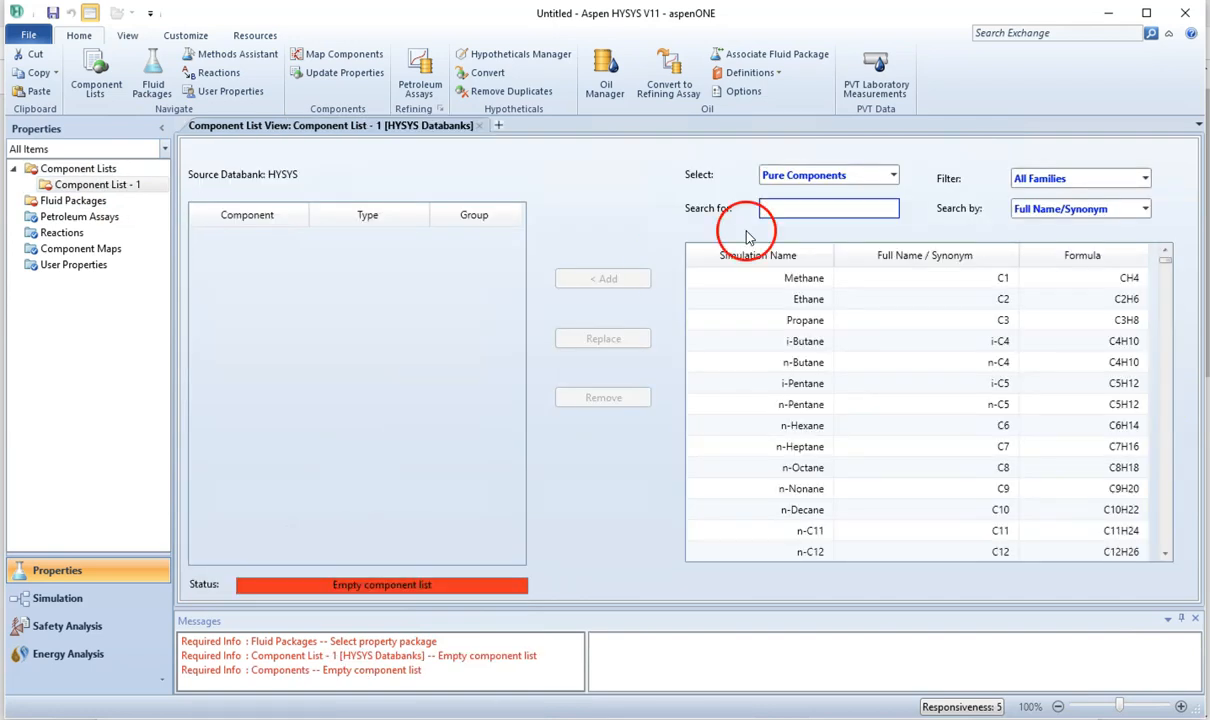
type("acet")
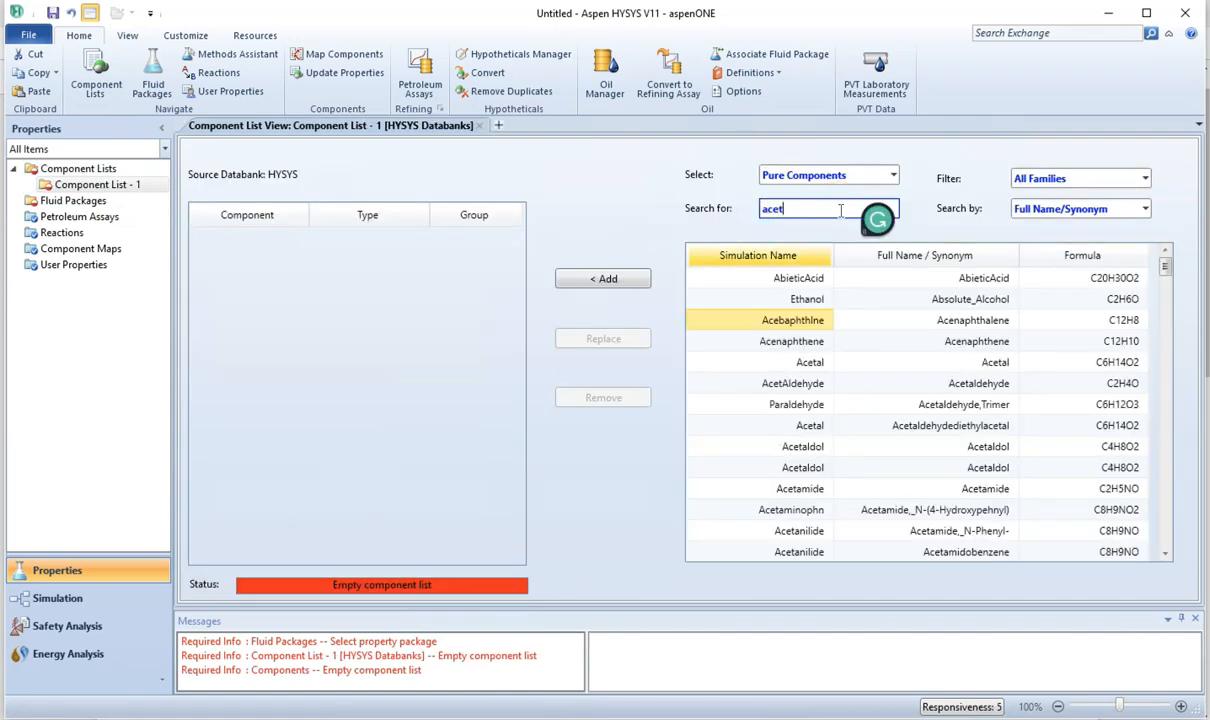
type("one")
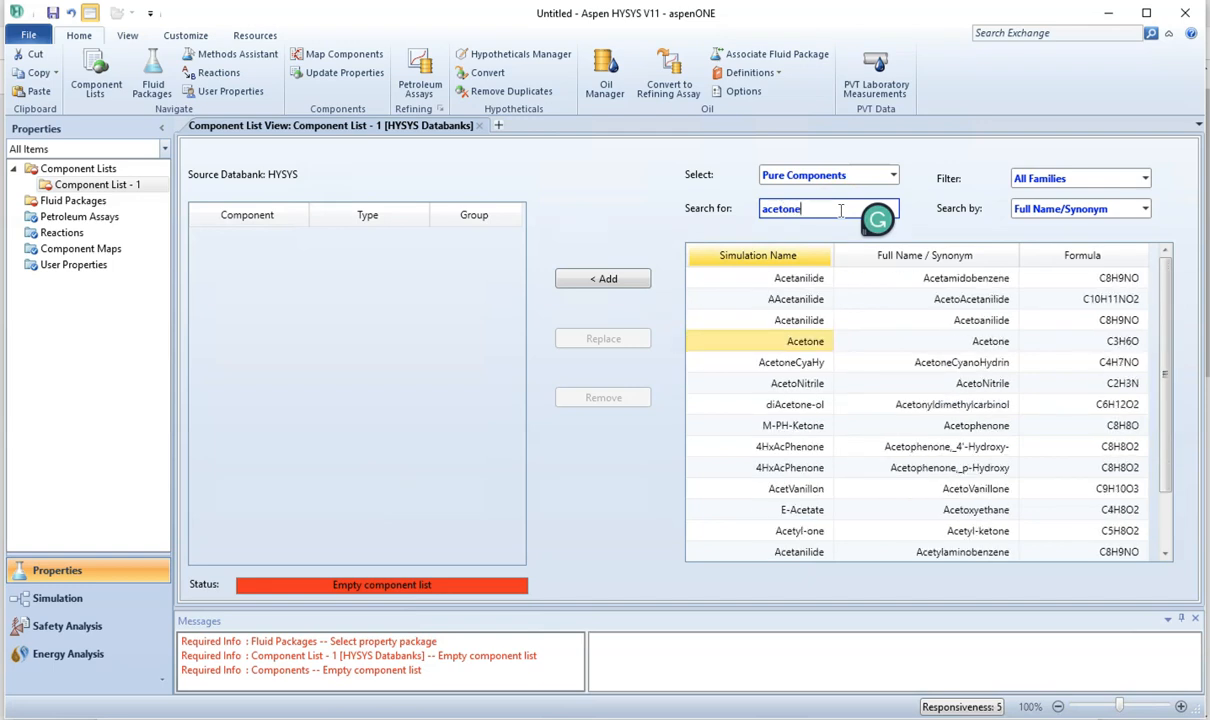
left_click(813, 343)
double_click(813, 343)
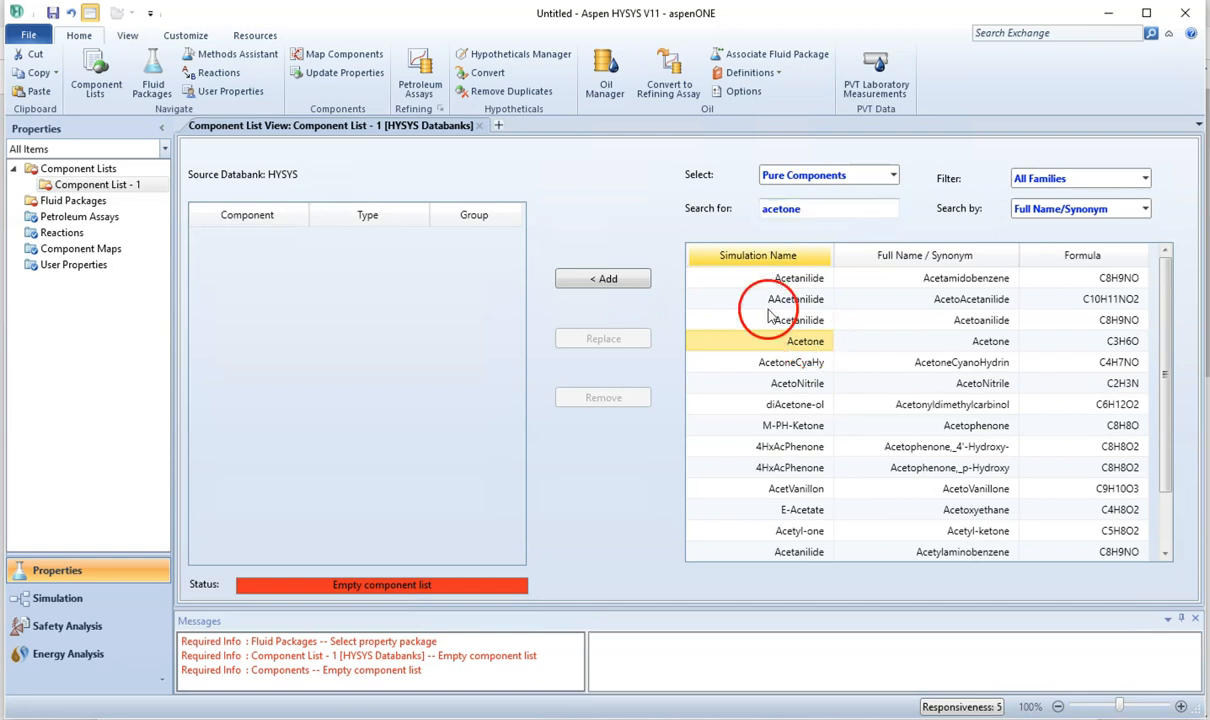
- Add Ketene and Methane to the component list
double_click(795, 208)
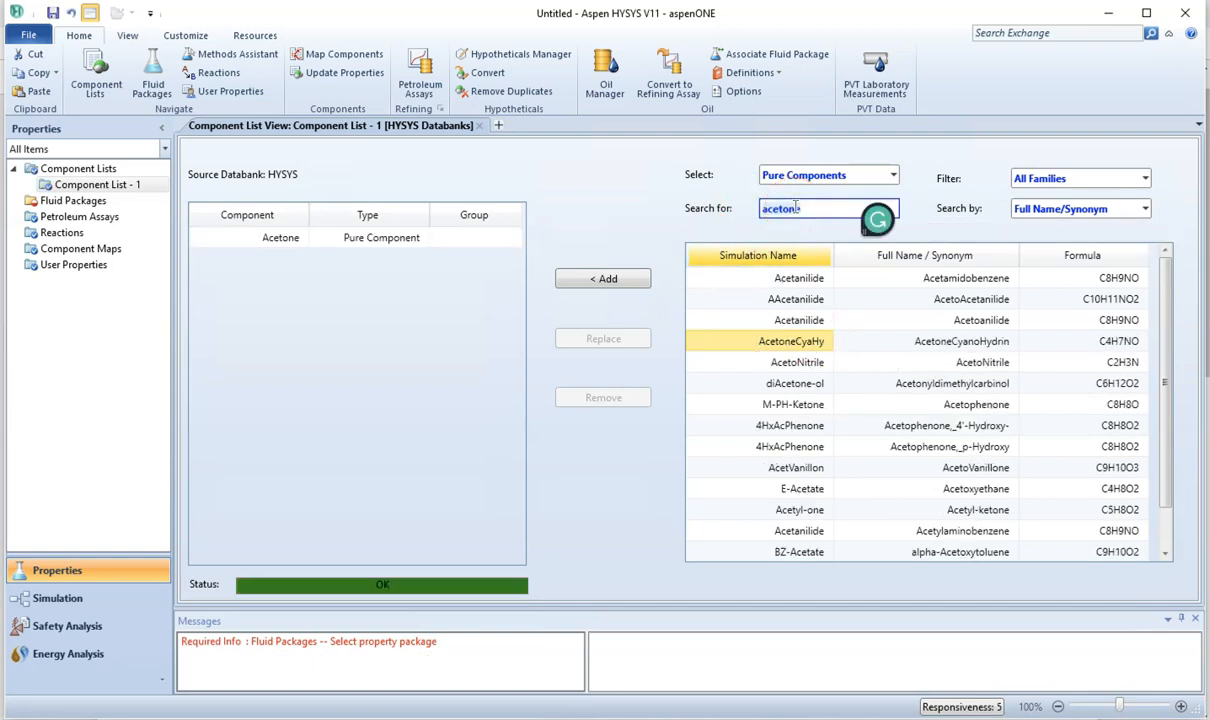
type("keten")
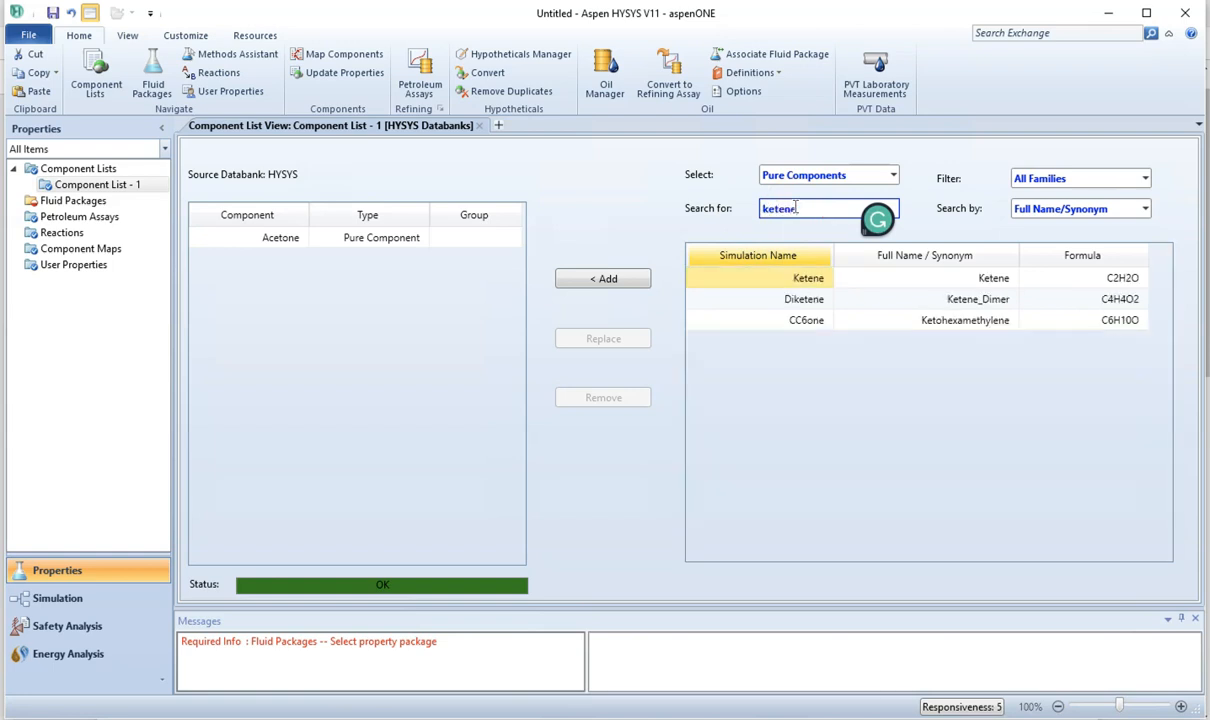
key("Return")
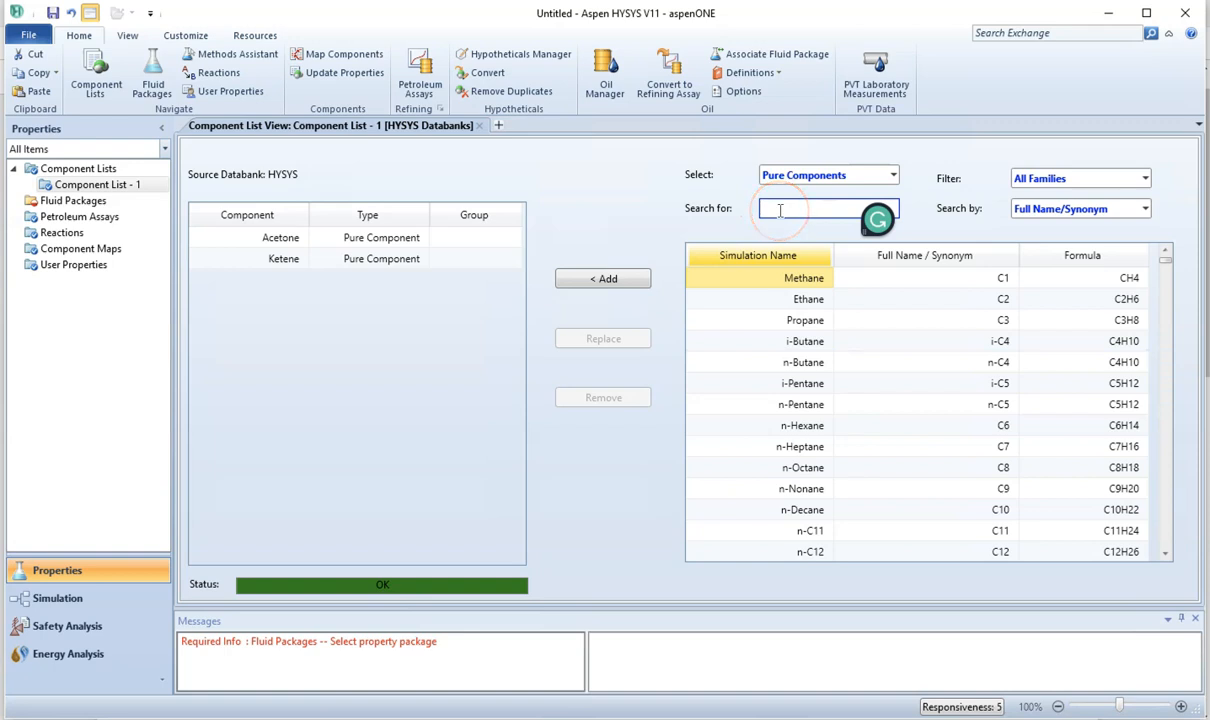
type("methane")
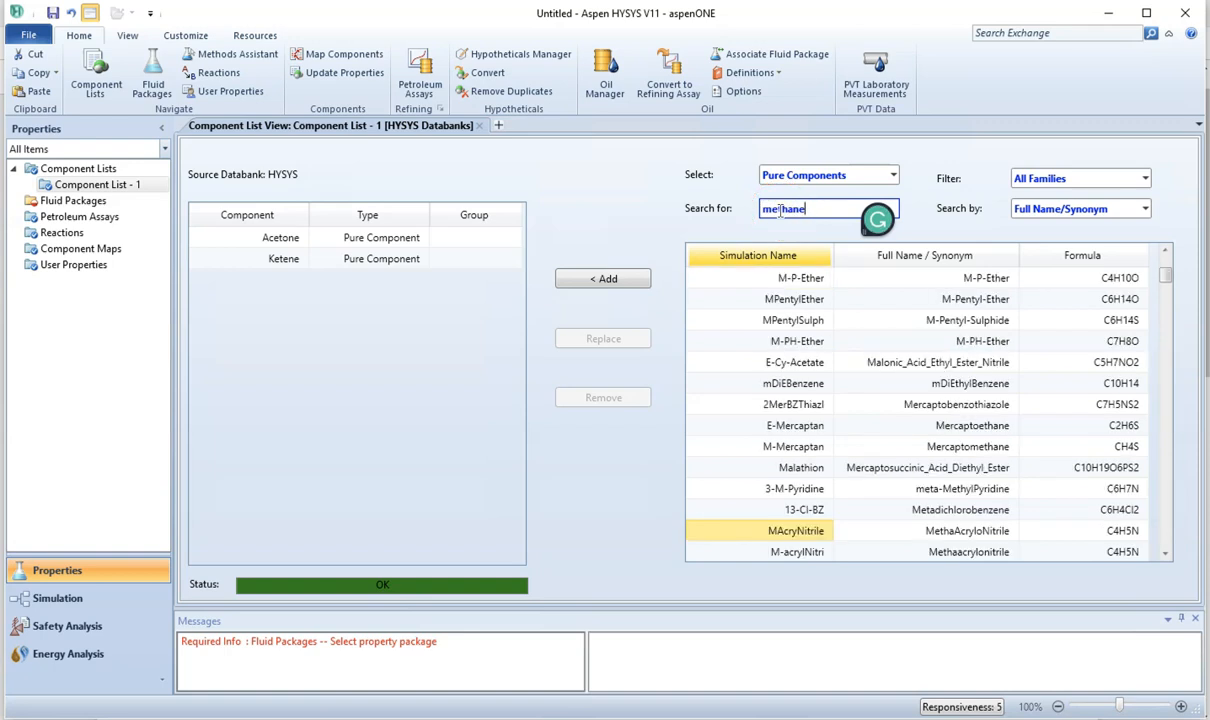
key("Return")
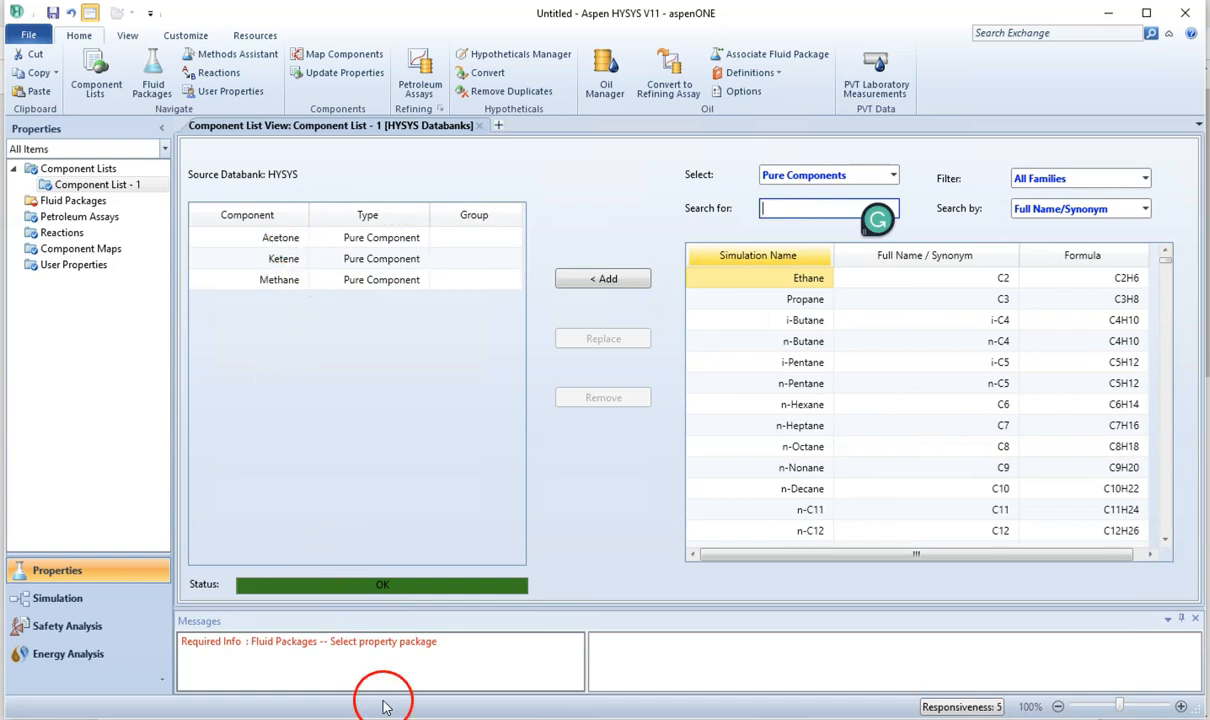
- Switch to the Workbook 7 PDF and check which components and fluid package the problem statement specifies
left_click(543, 704)
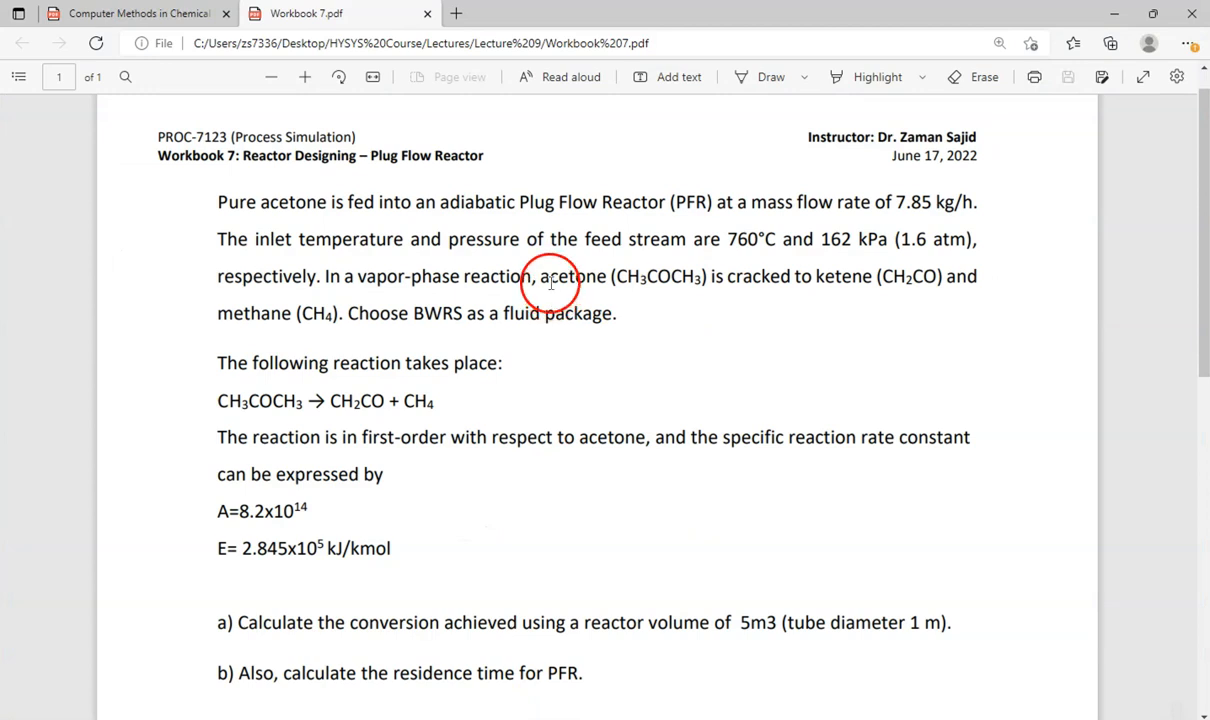
left_click_drag(535, 278, 607, 278)
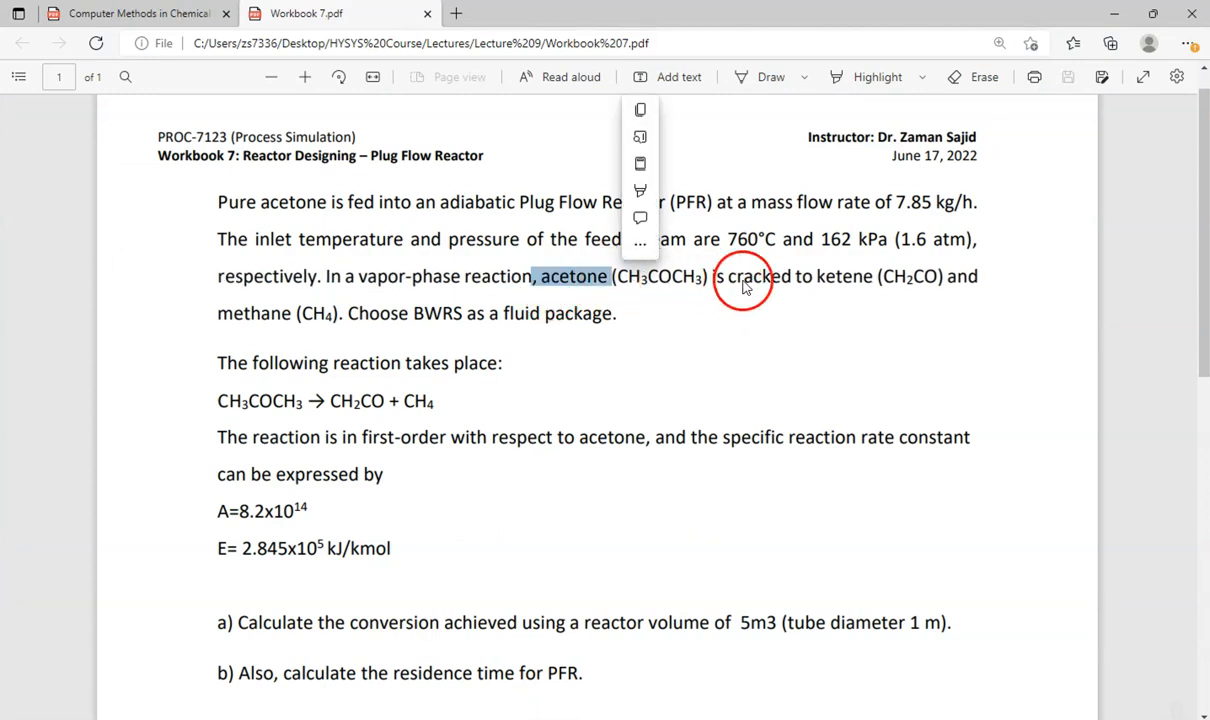
left_click(818, 277)
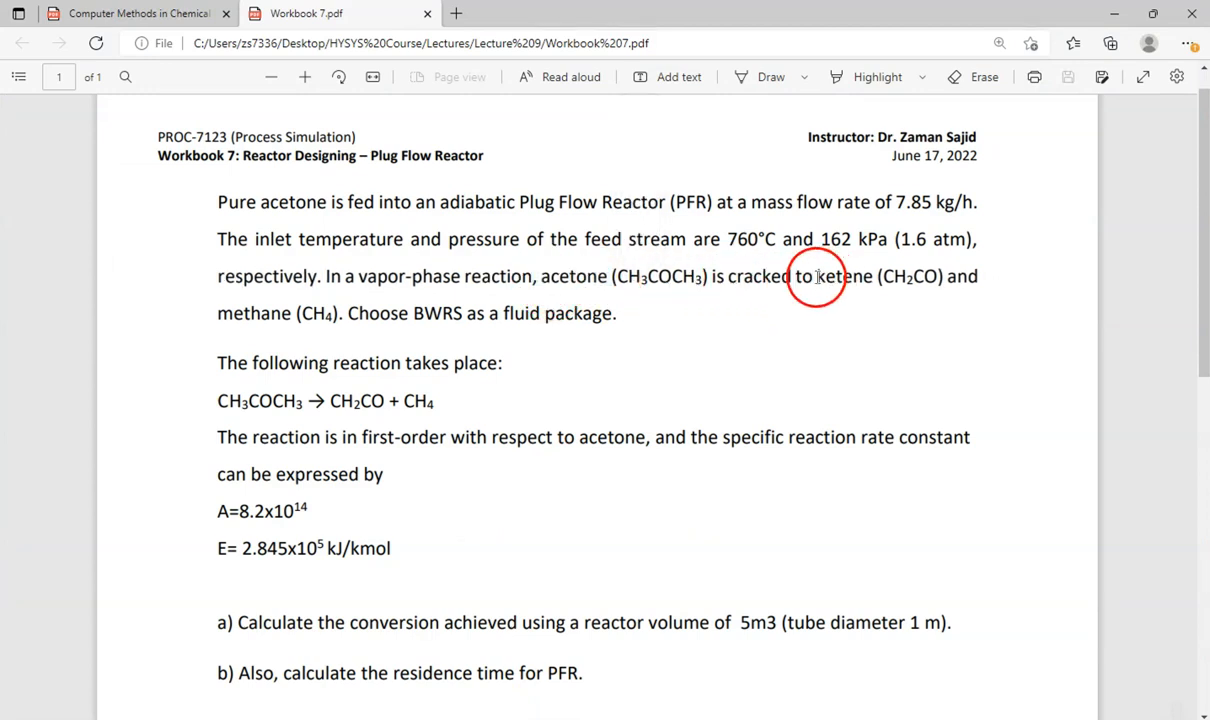
left_click_drag(818, 277, 870, 276)
left_click_drag(220, 316, 312, 308)
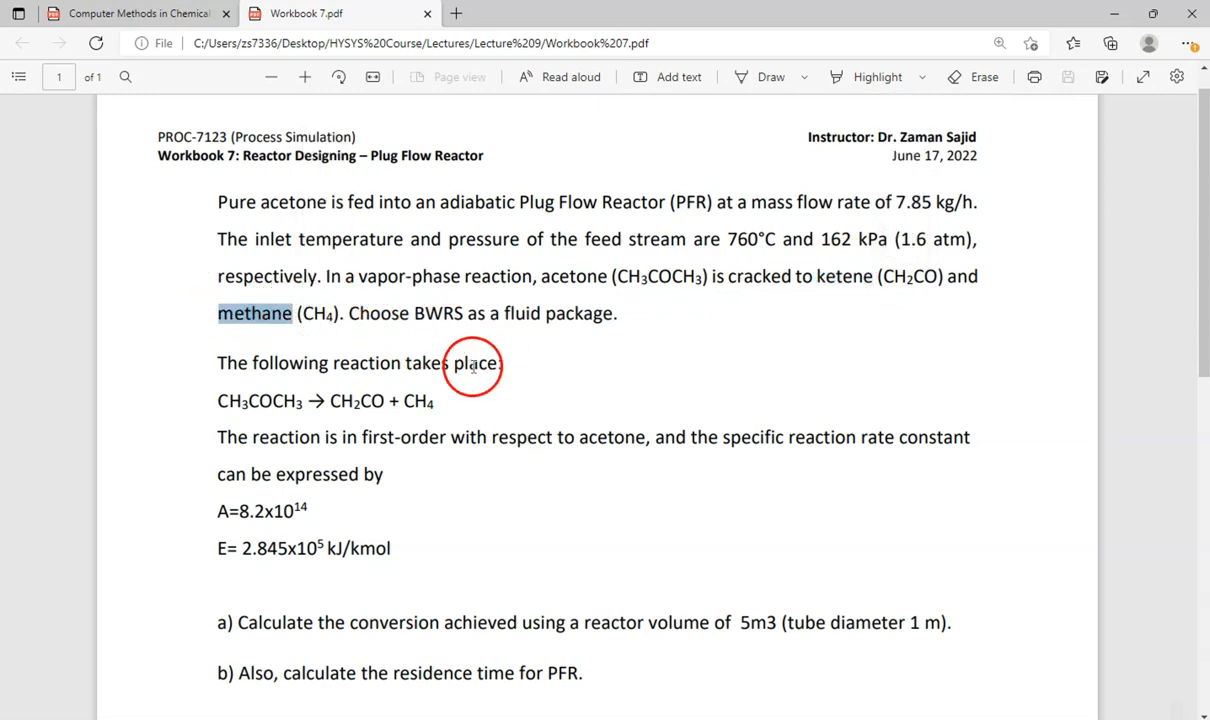
left_click(418, 313)
left_click_drag(418, 313, 463, 313)
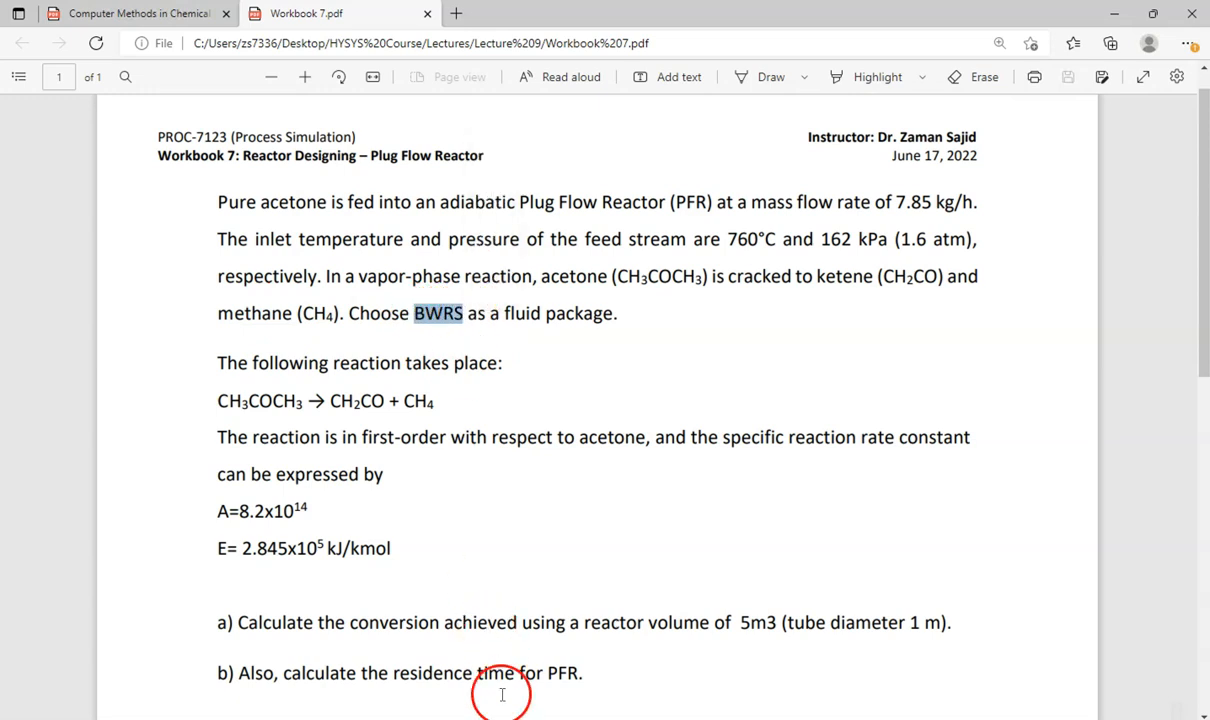
- Return to Aspen HYSYS and create a fluid package using the BWRS property package
key("alt+Tab")
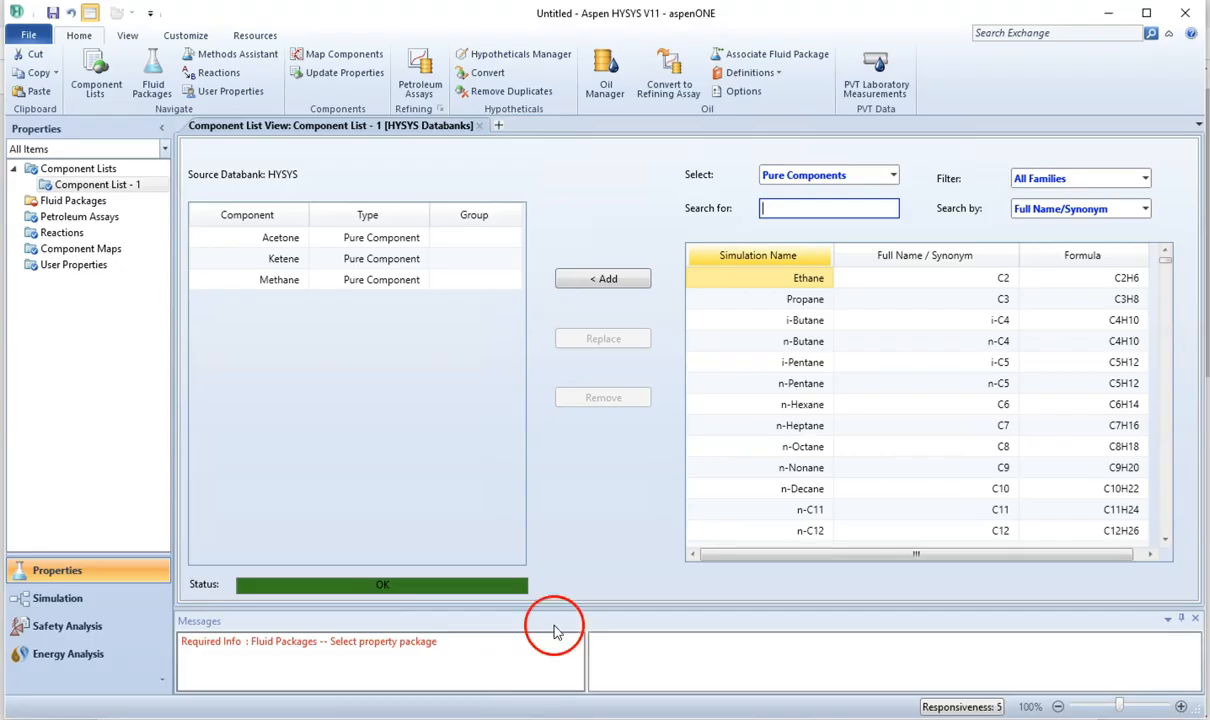
left_click(111, 202)
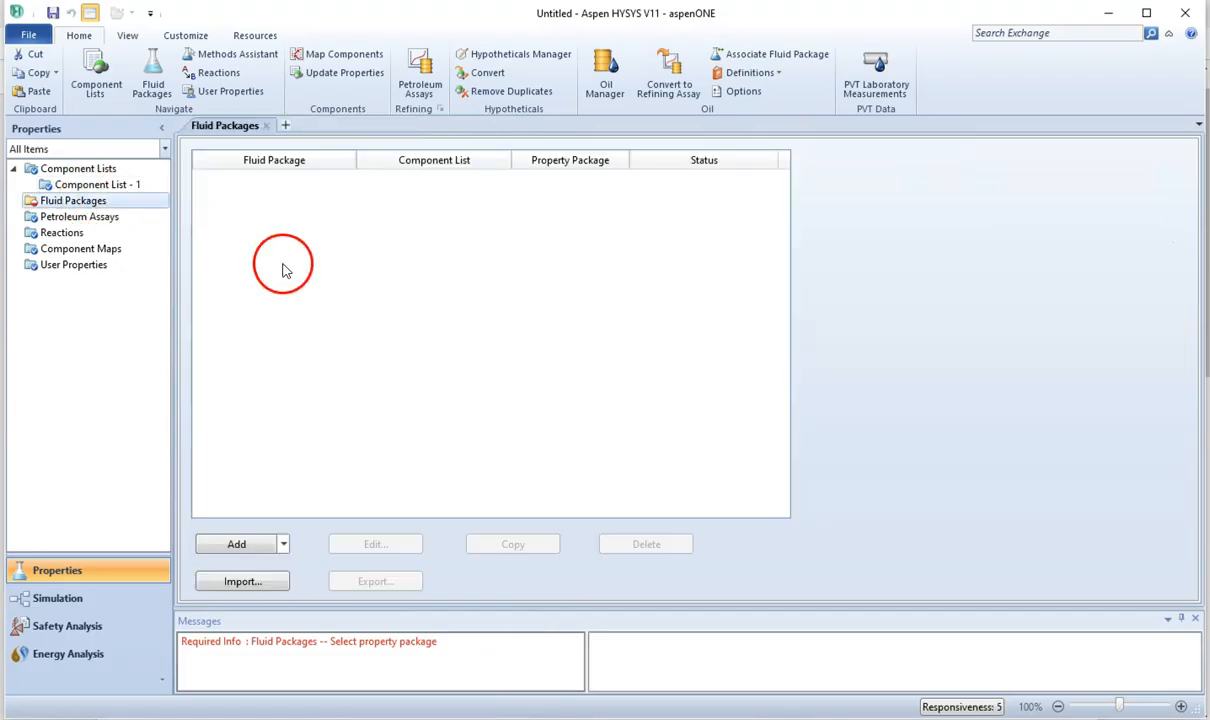
left_click(254, 549)
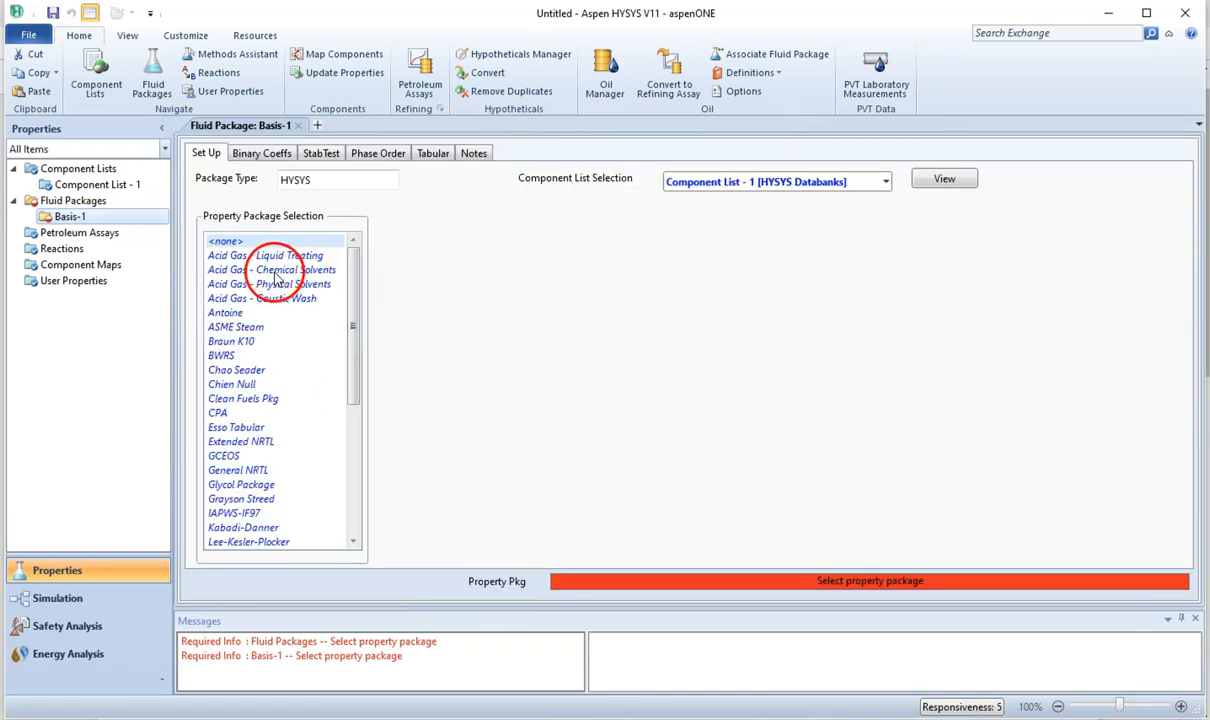
left_click(224, 356)
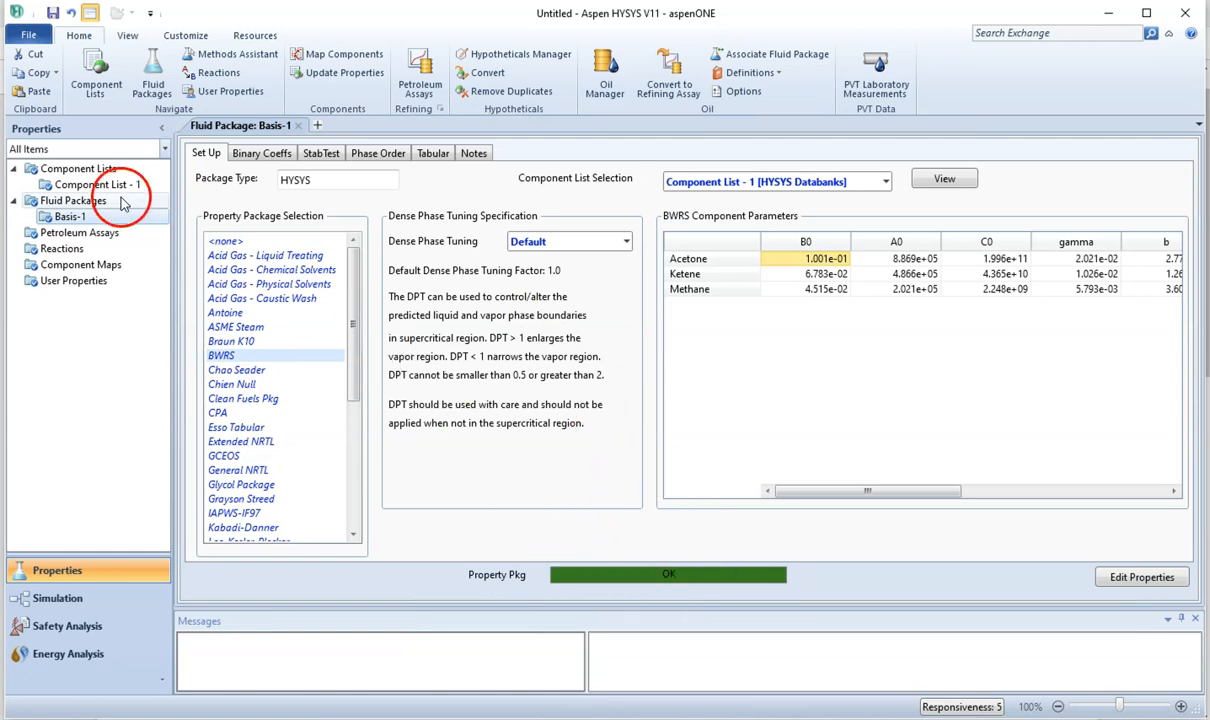
- Create a new reaction set and add a Kinetic reaction to it with Hysys as the reactant source
left_click(60, 248)
left_click(268, 242)
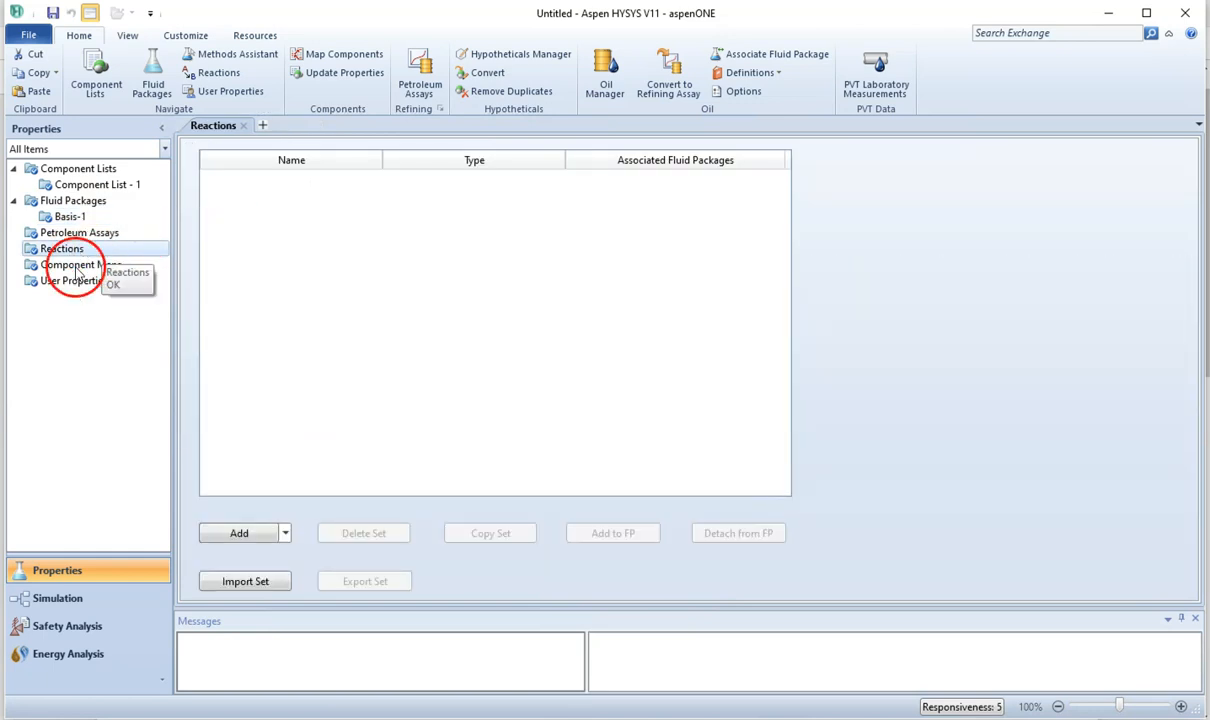
left_click(238, 531)
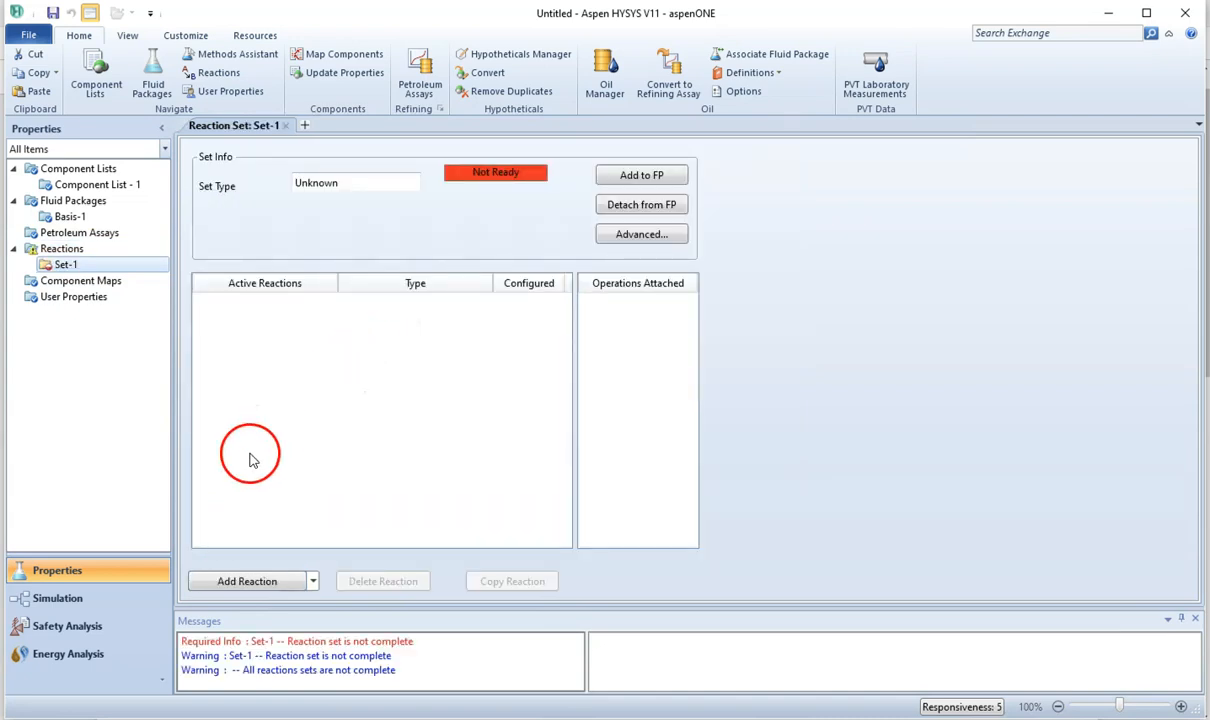
left_click(262, 577)
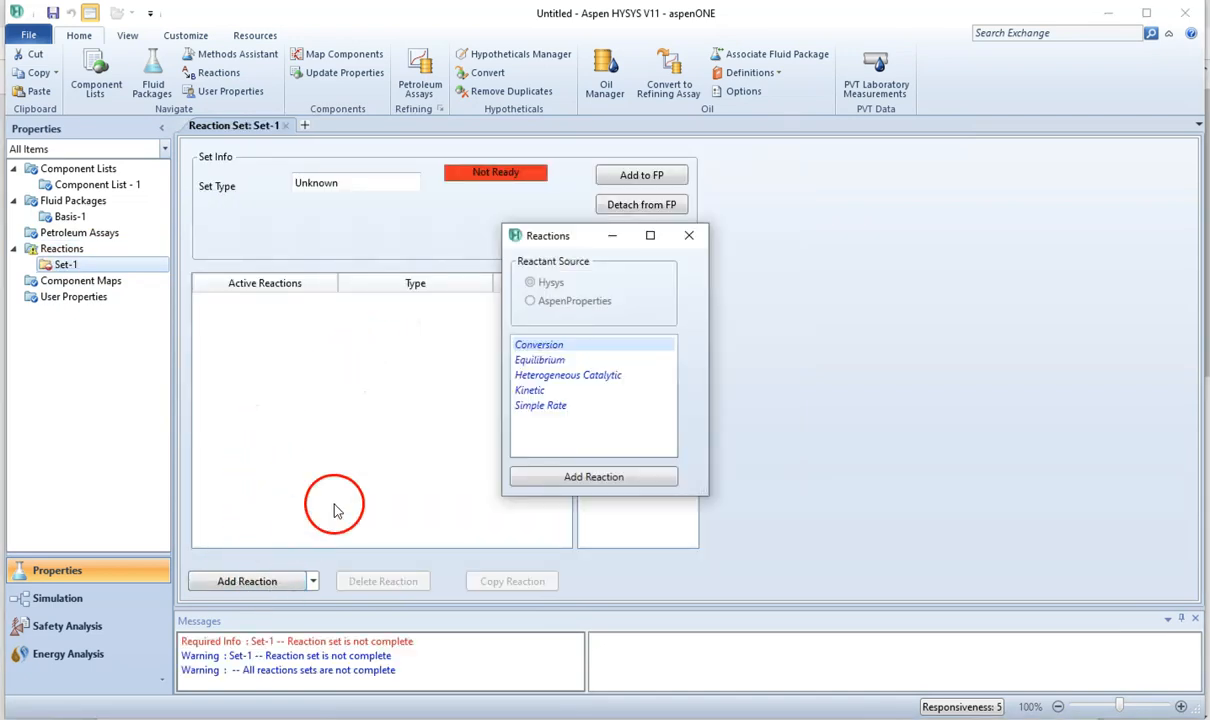
left_click(533, 392)
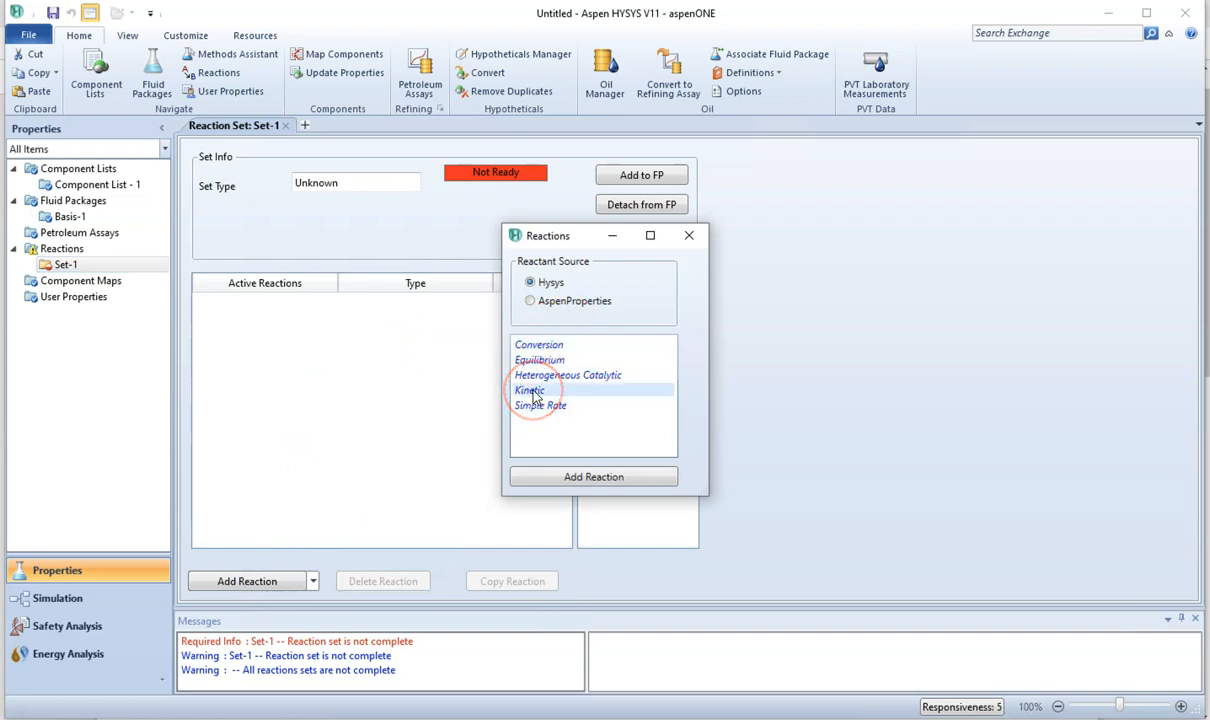
left_click(595, 478)
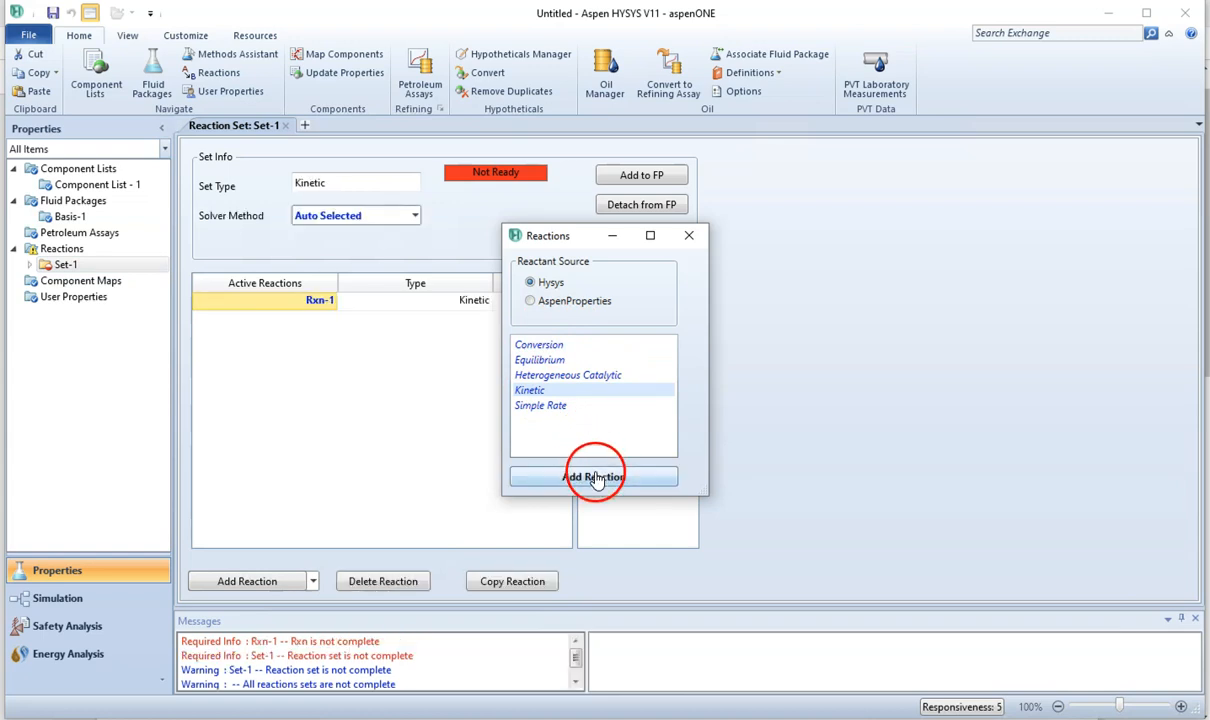
left_click(690, 237)
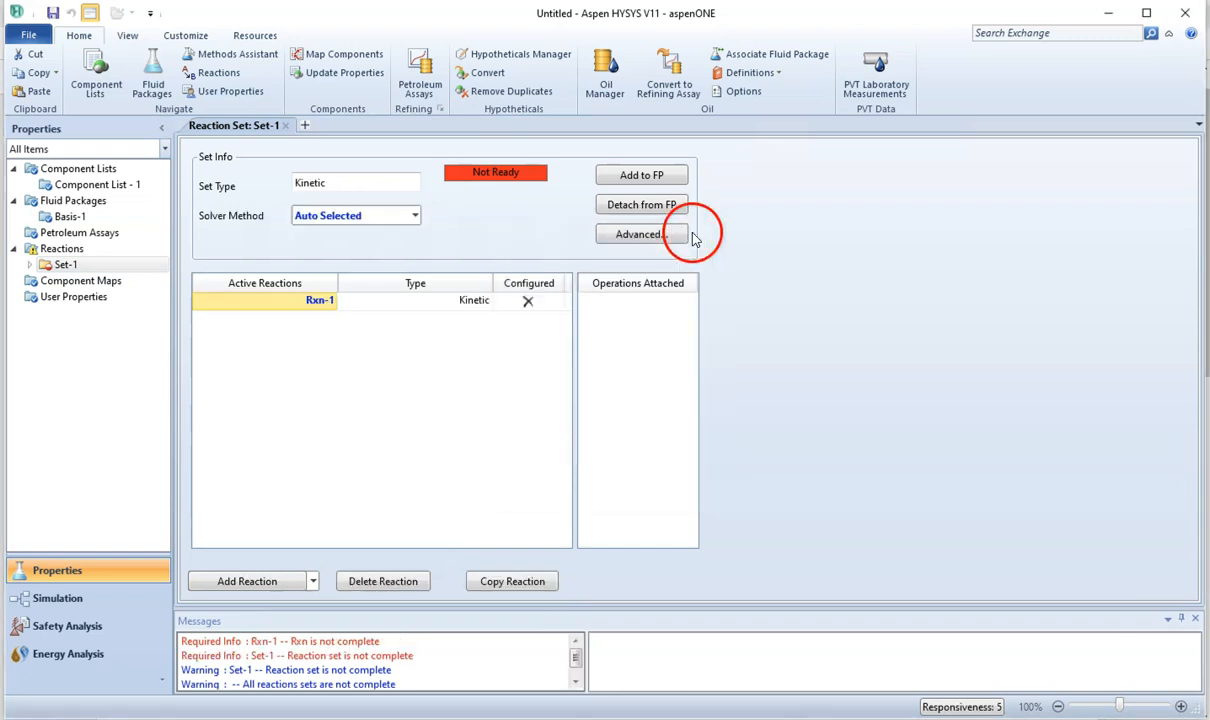
- Open the kinetic reaction's definition and add Acetone, Ketene and Methane as its components
left_click(317, 307)
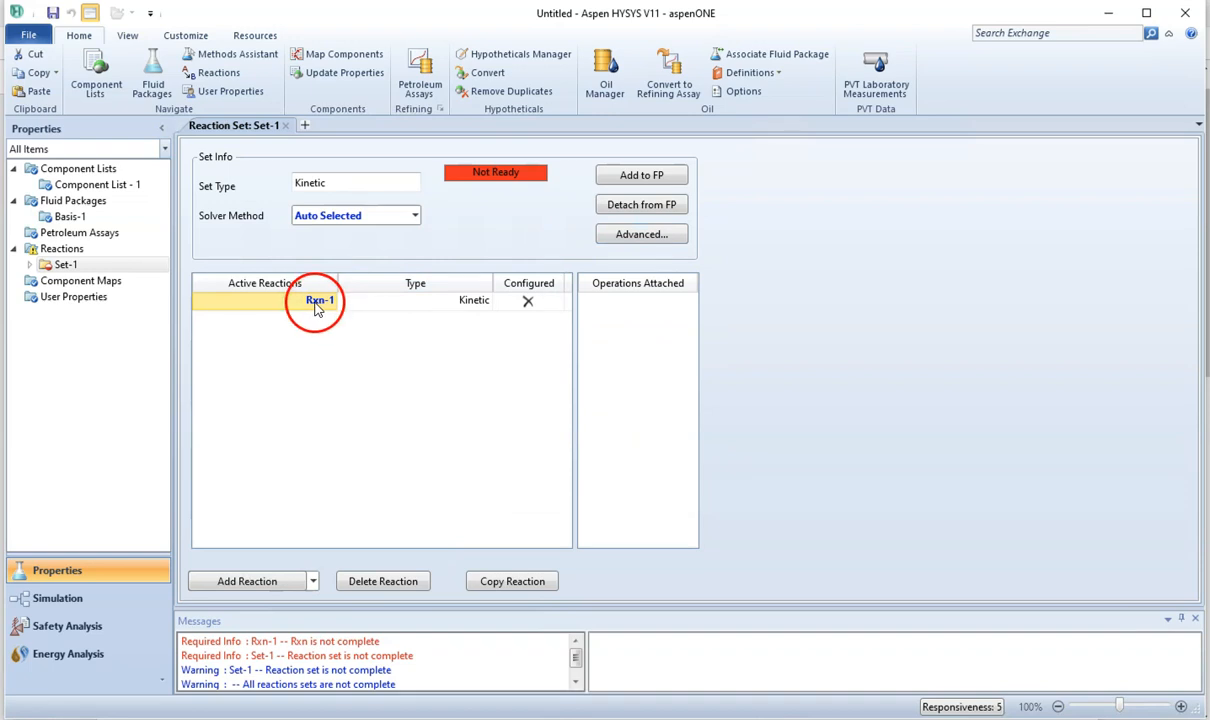
left_click_drag(351, 145, 615, 28)
left_click(604, 119)
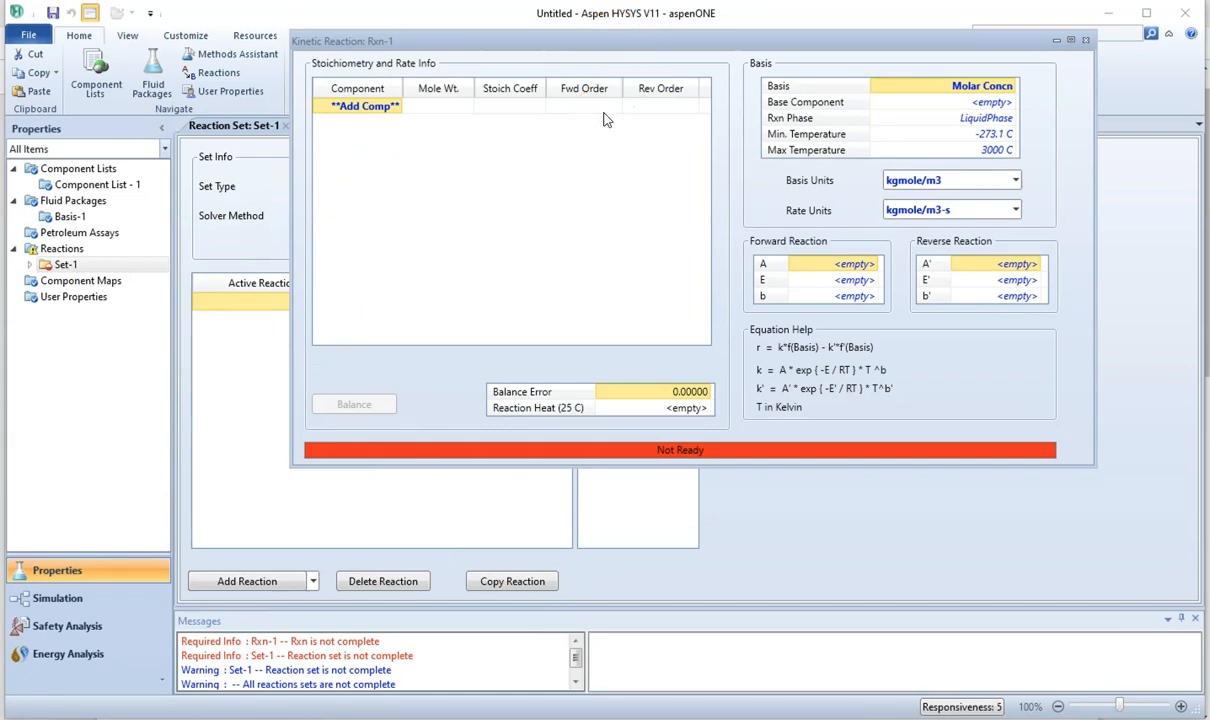
left_click(397, 108)
left_click(397, 108)
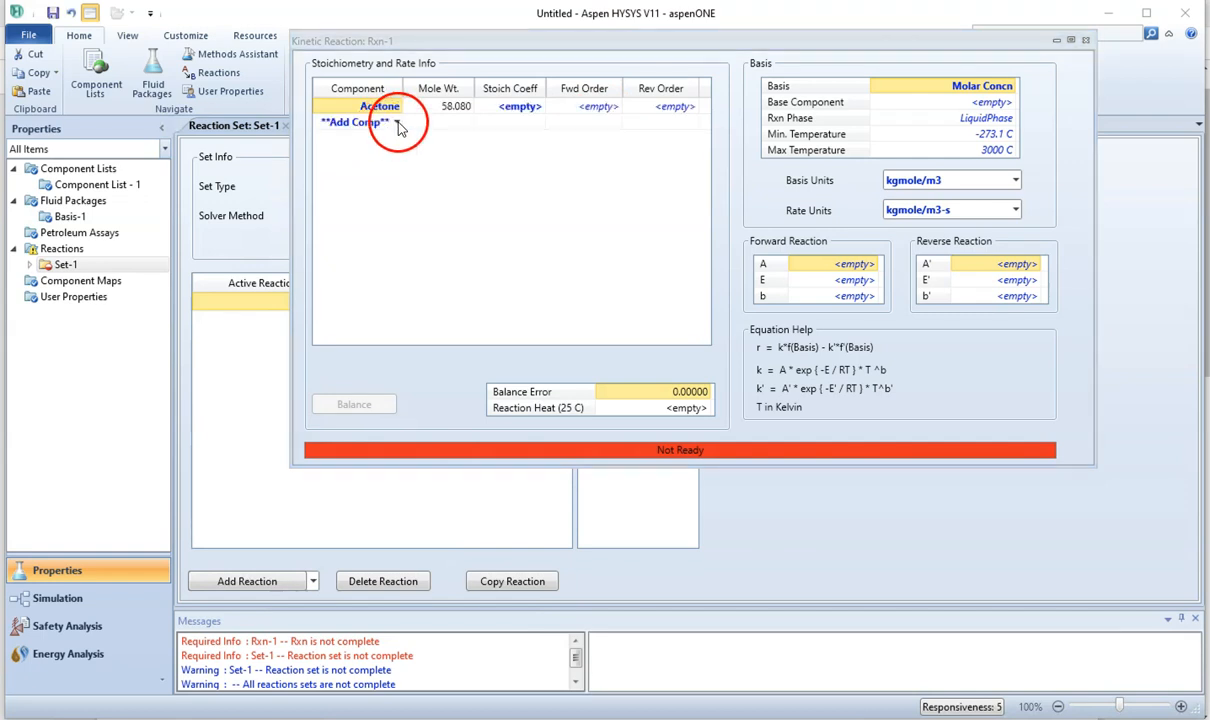
left_click(397, 123)
left_click(386, 141)
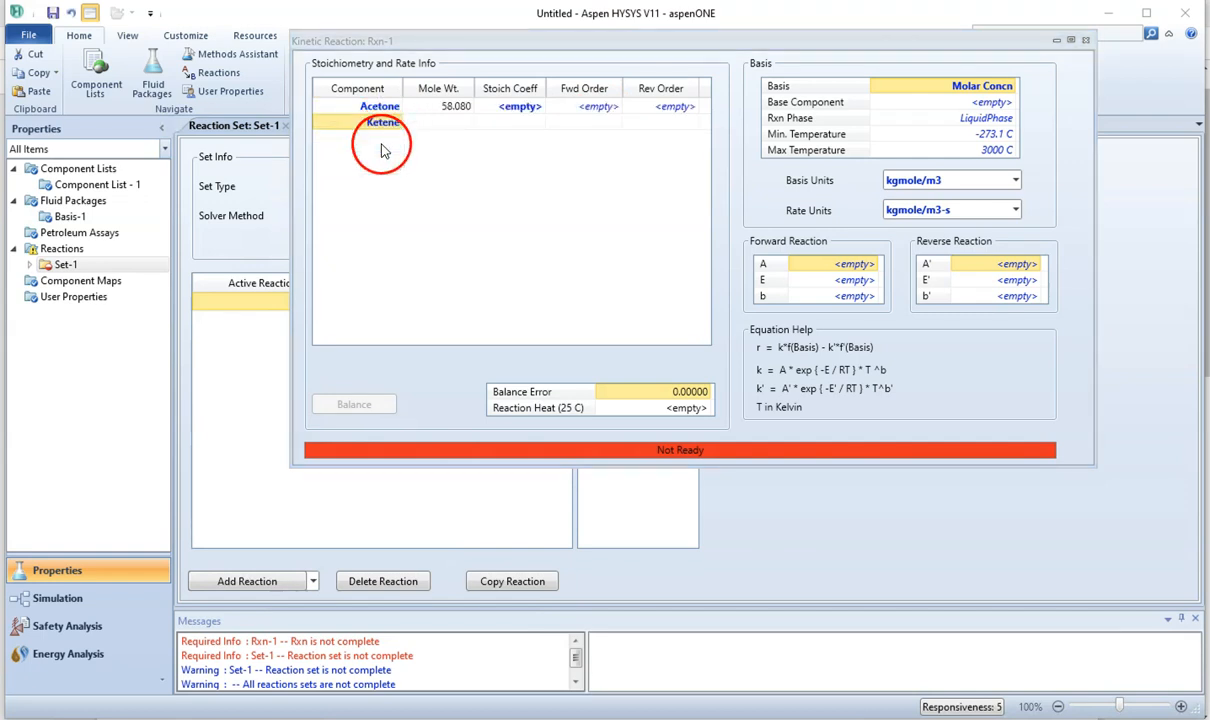
left_click(396, 139)
left_click(386, 158)
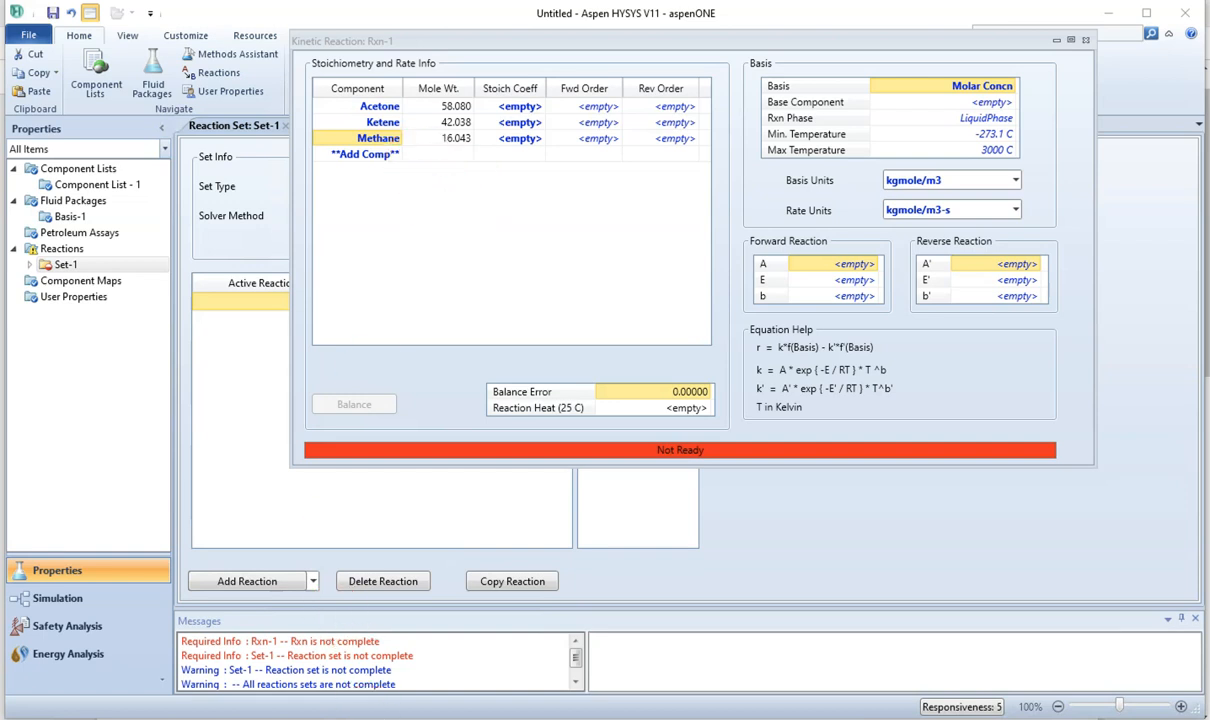
- Switch to the Workbook 7 PDF and check the reaction equation for its reactant and products
left_click(550, 660)
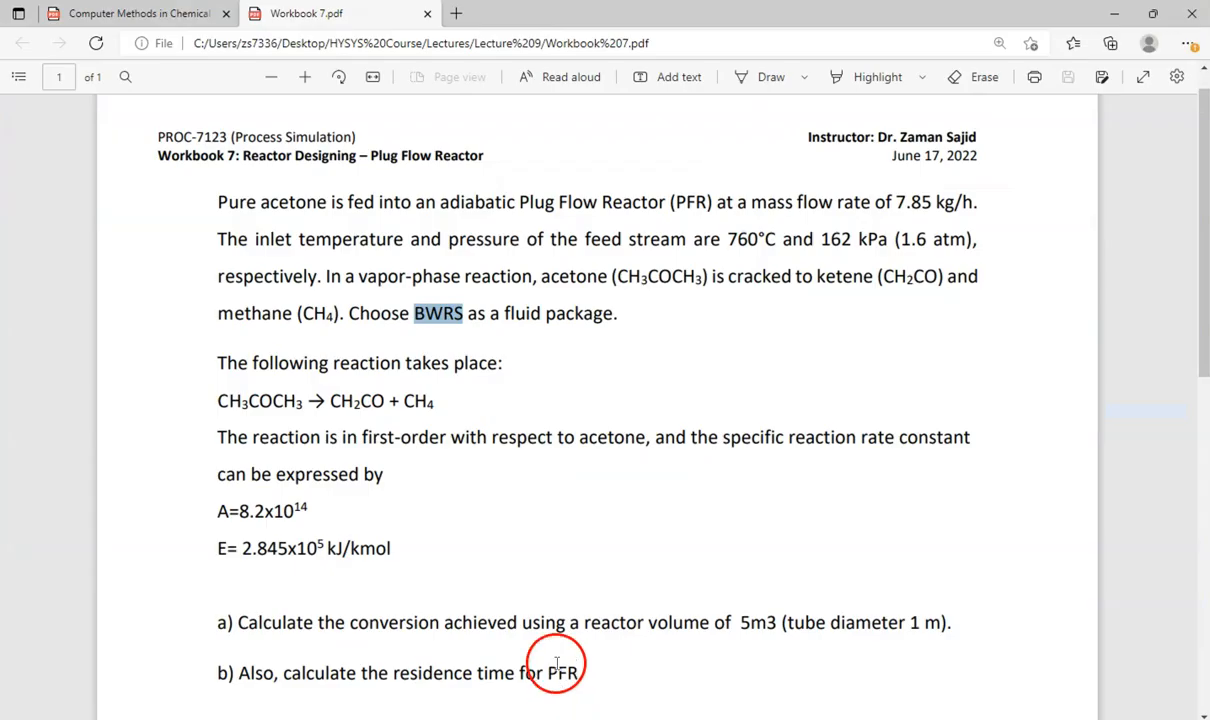
left_click(470, 375)
left_click_drag(540, 276, 607, 277)
left_click_drag(219, 401, 303, 402)
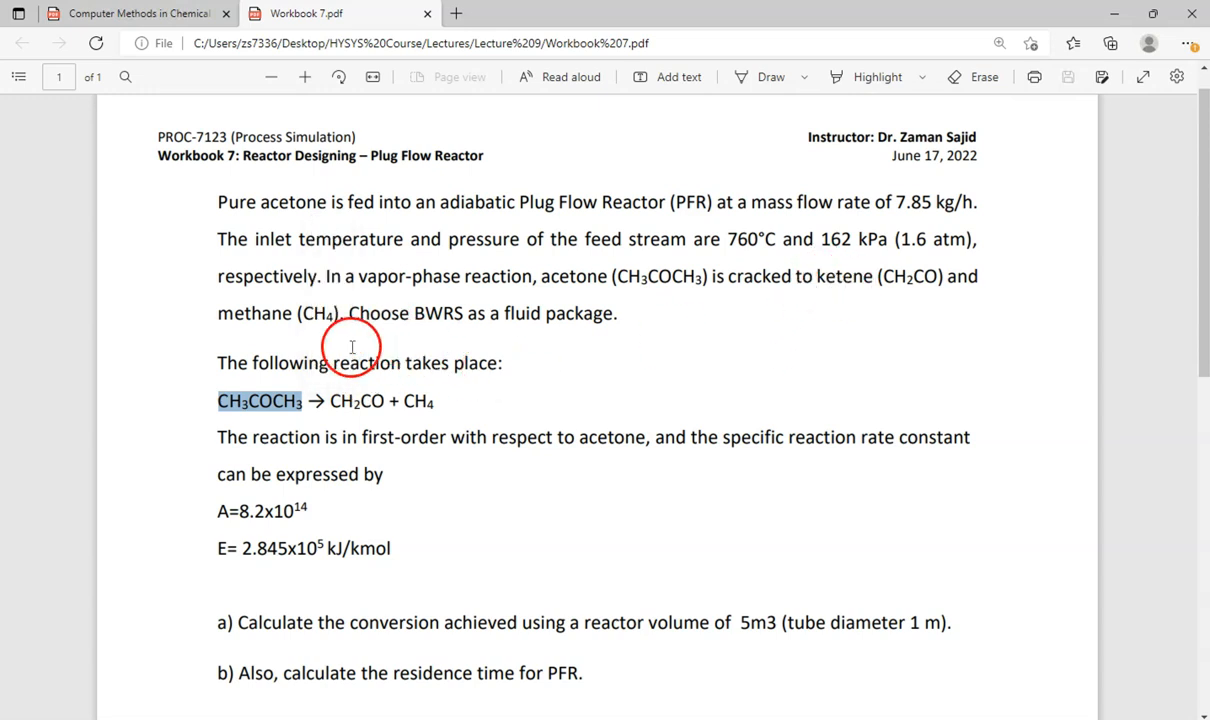
left_click_drag(328, 401, 436, 402)
- Return to the kinetic reaction in Aspen HYSYS and set the stoichiometric coefficients to -1 for Acetone, 1 for Ketene and 1 for Methane
mouse_move(488, 719)
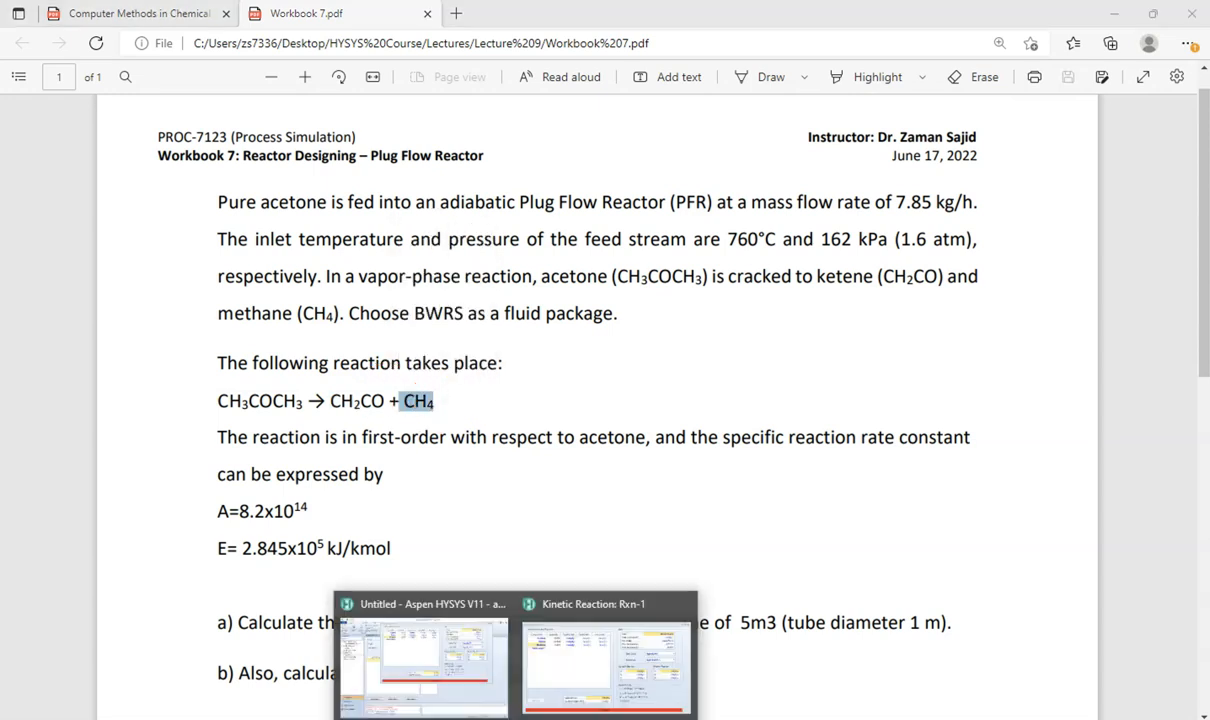
left_click(588, 660)
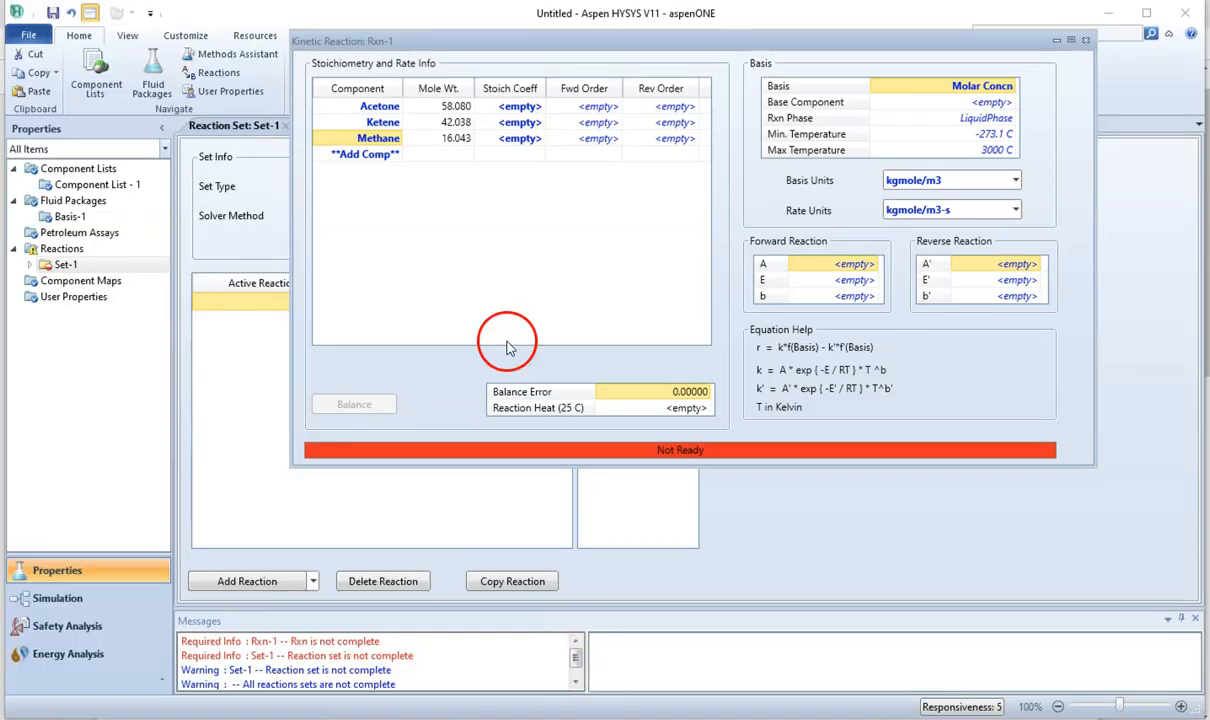
left_click(522, 107)
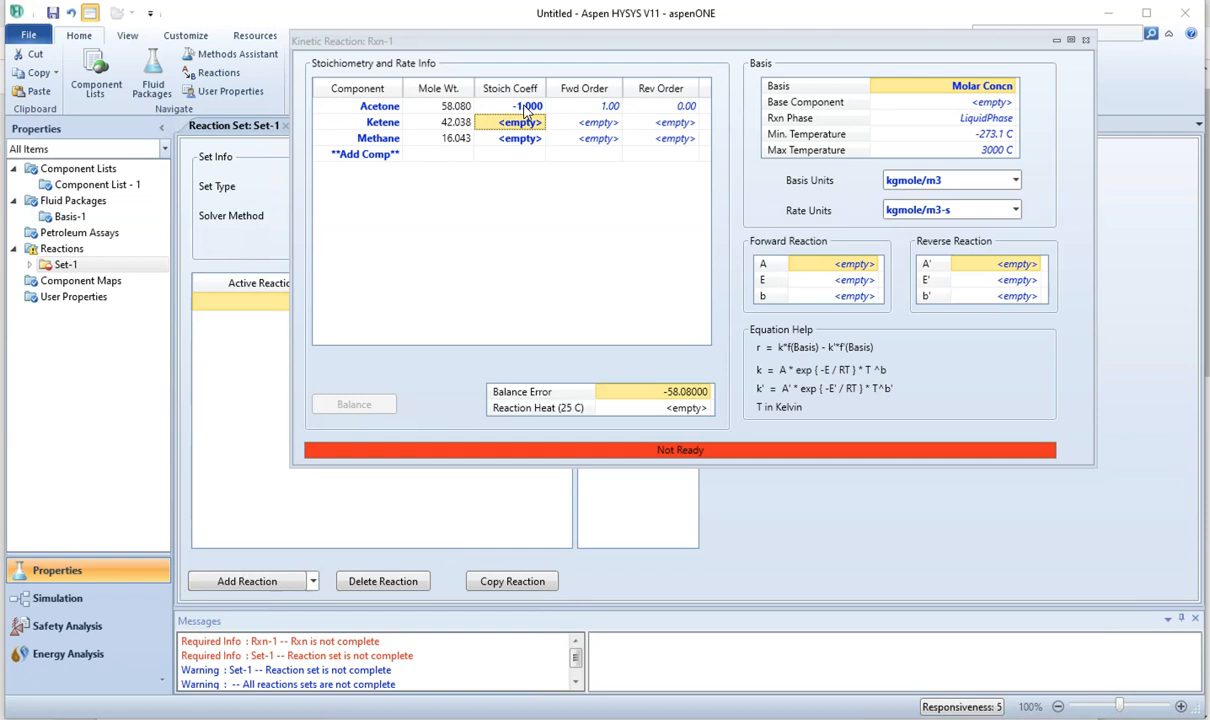
key("Return")
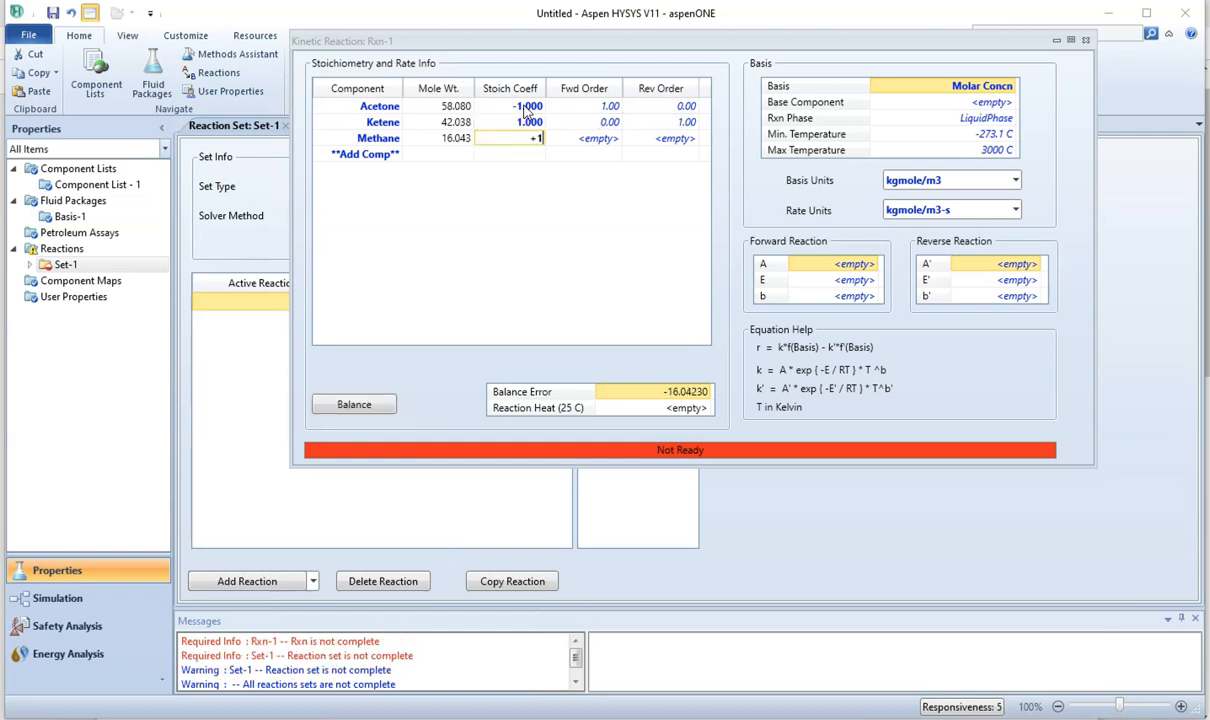
type("+1")
key("Return")
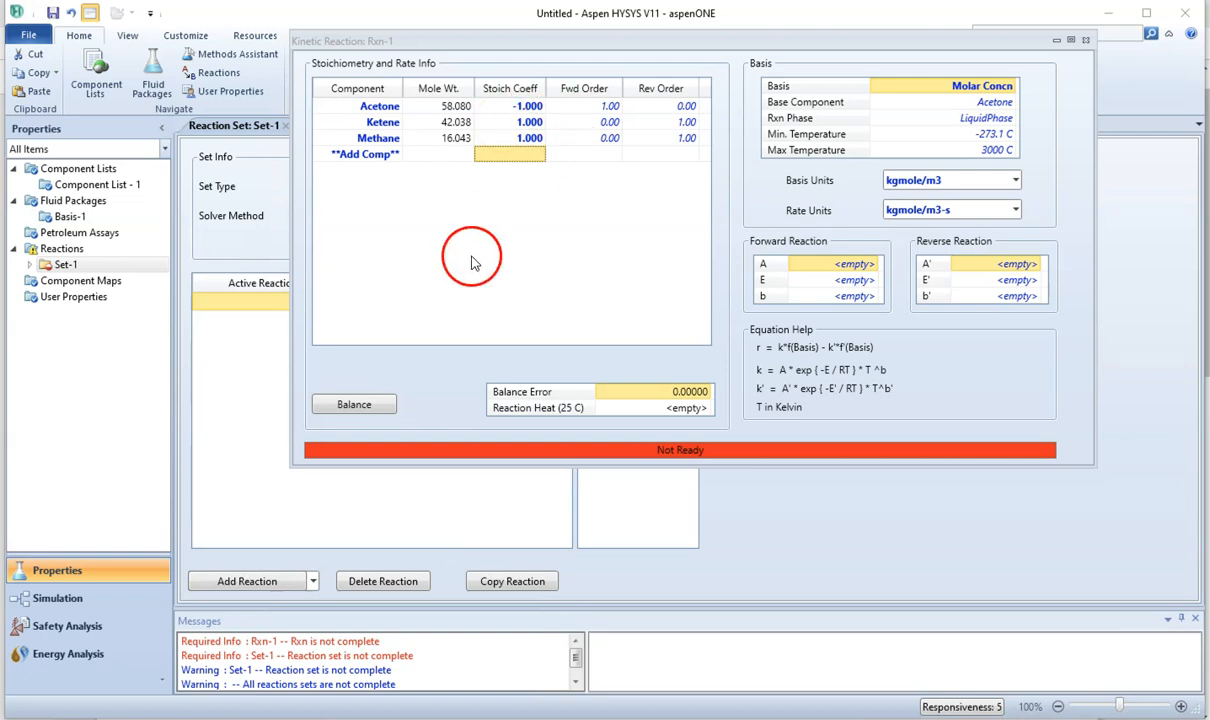
- Switch to the Workbook 7 PDF and highlight in green the statement that the reaction is first-order with respect to acetone
left_click(385, 718)
left_click(532, 648)
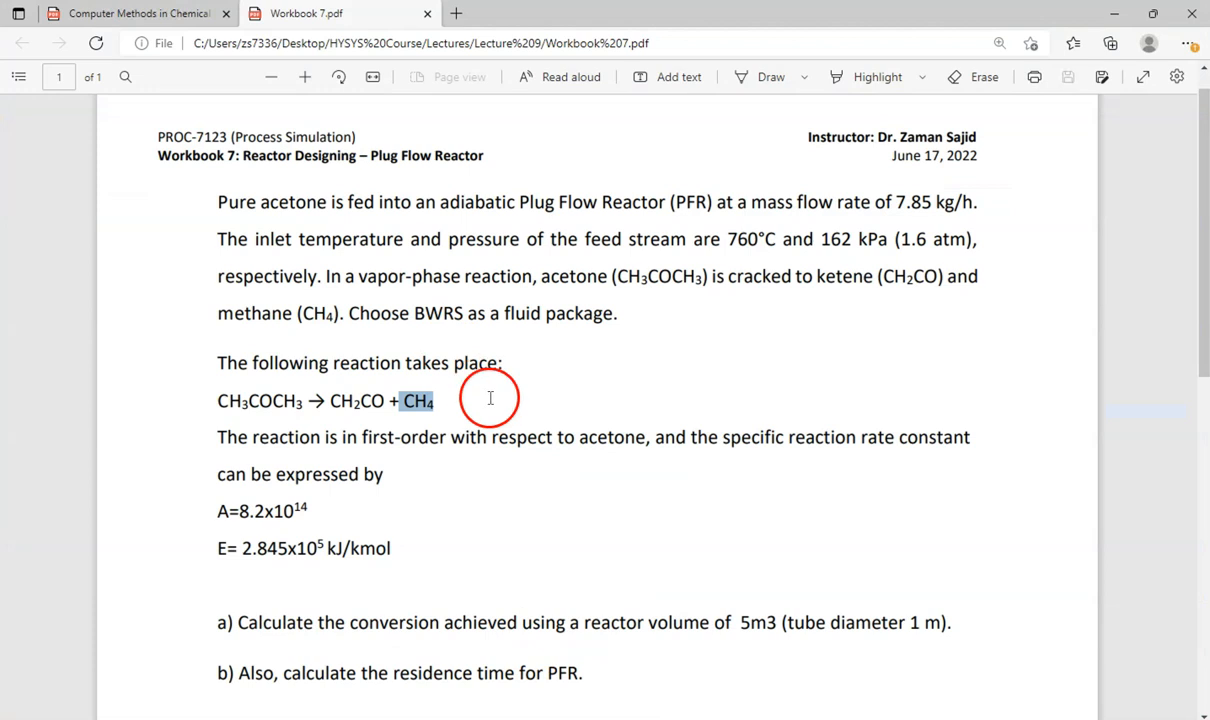
left_click_drag(219, 437, 640, 437)
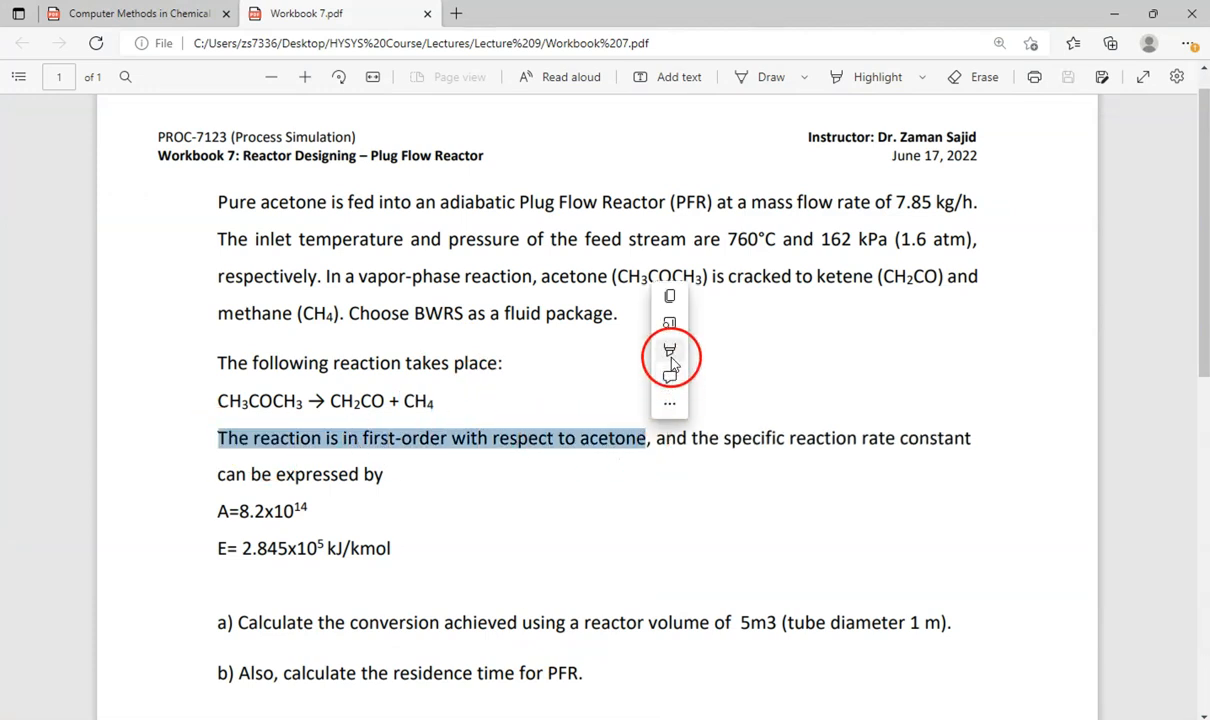
left_click(670, 350)
left_click(836, 380)
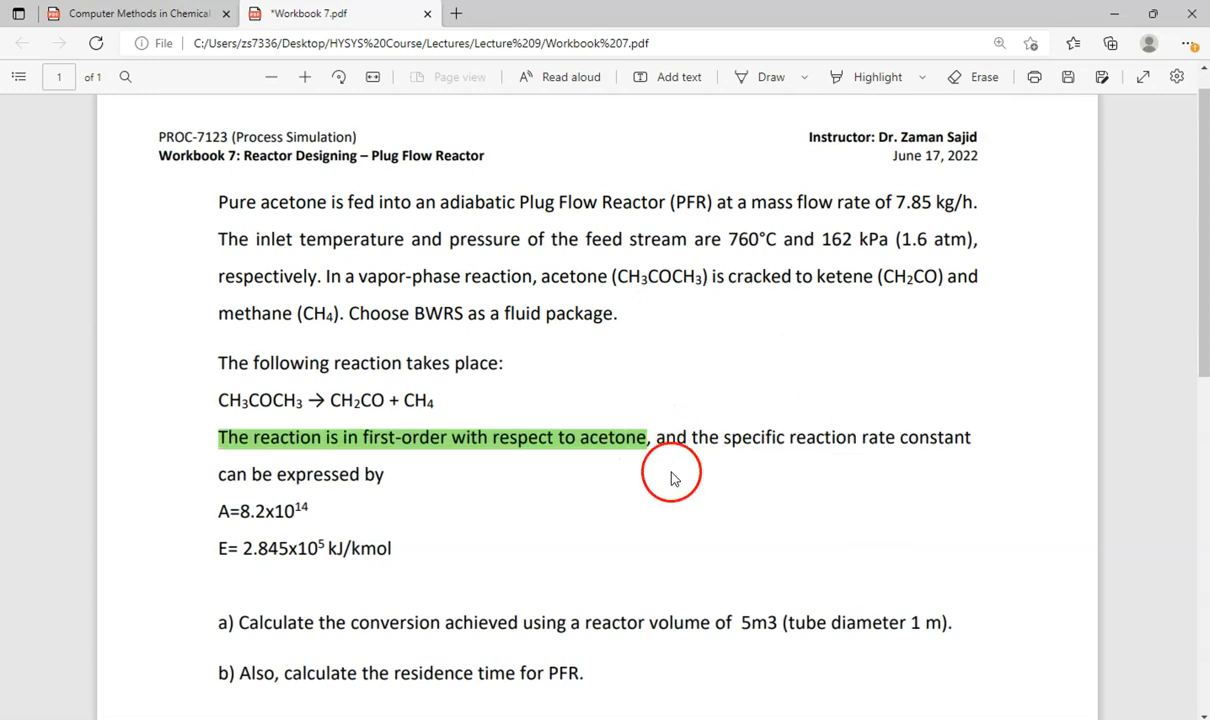
- Return to the kinetic reaction in Aspen HYSYS and set the reverse orders of Ketene and Methane to 0
mouse_move(516, 719)
left_click(620, 700)
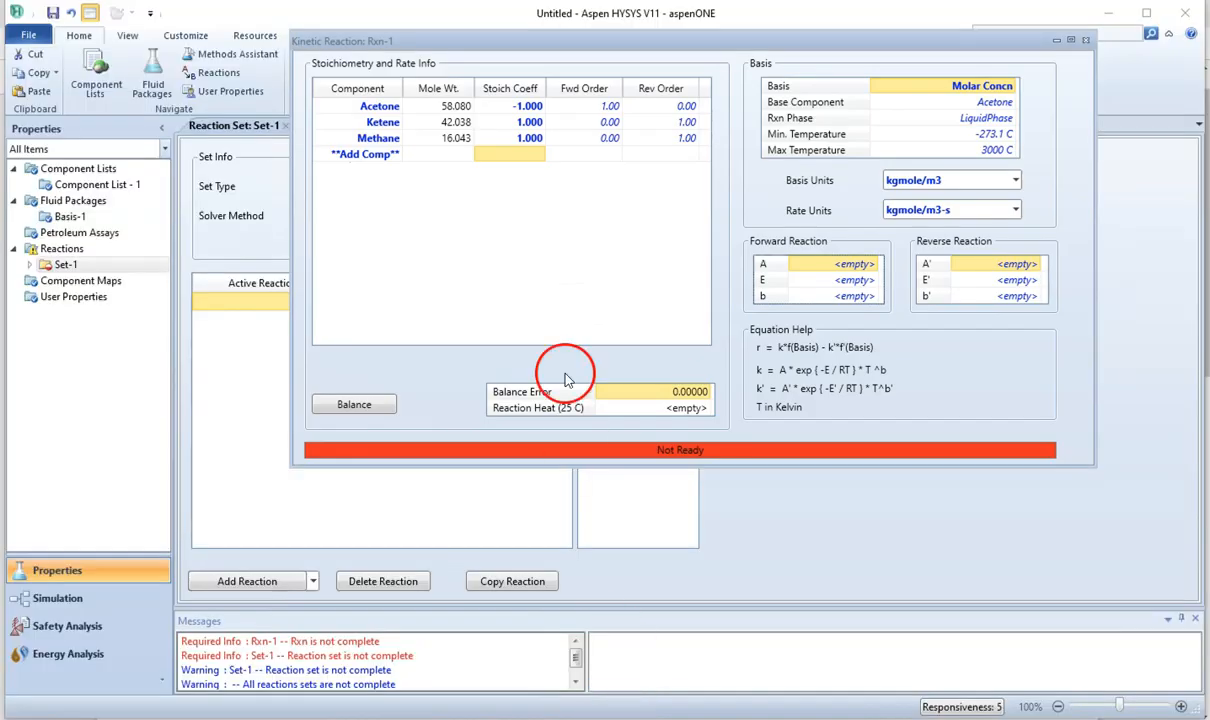
left_click(603, 112)
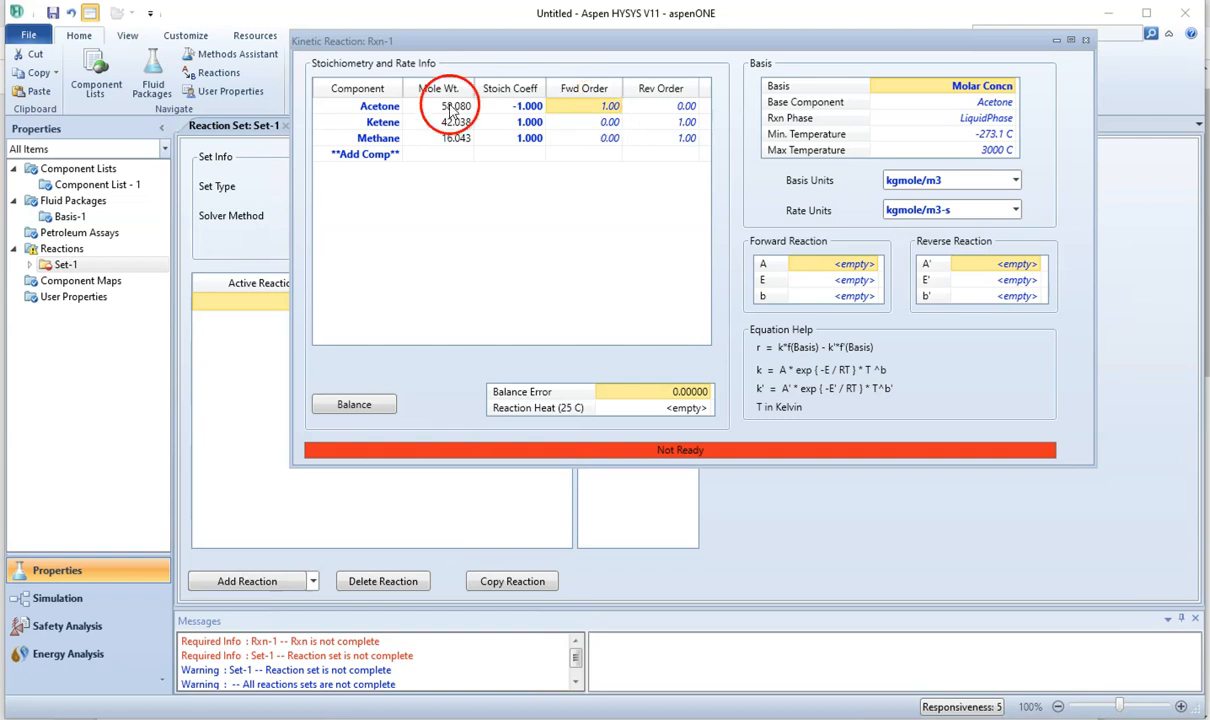
left_click(676, 124)
type("0")
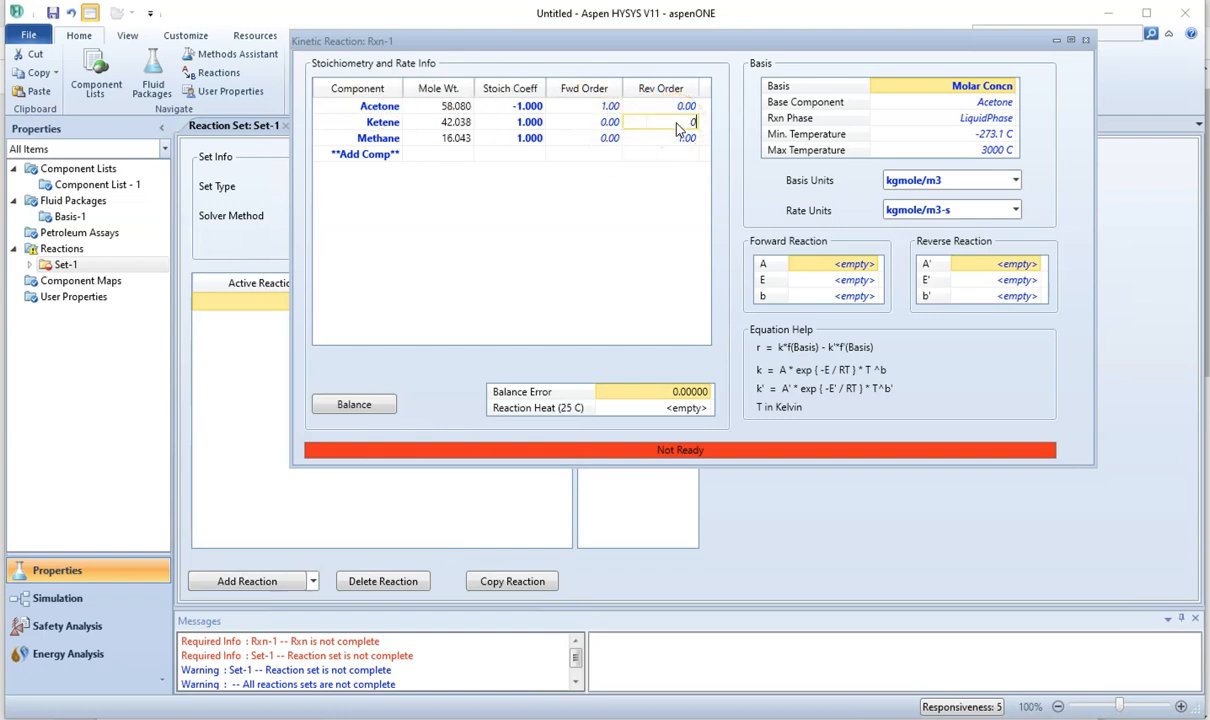
key("Return")
key("Return")
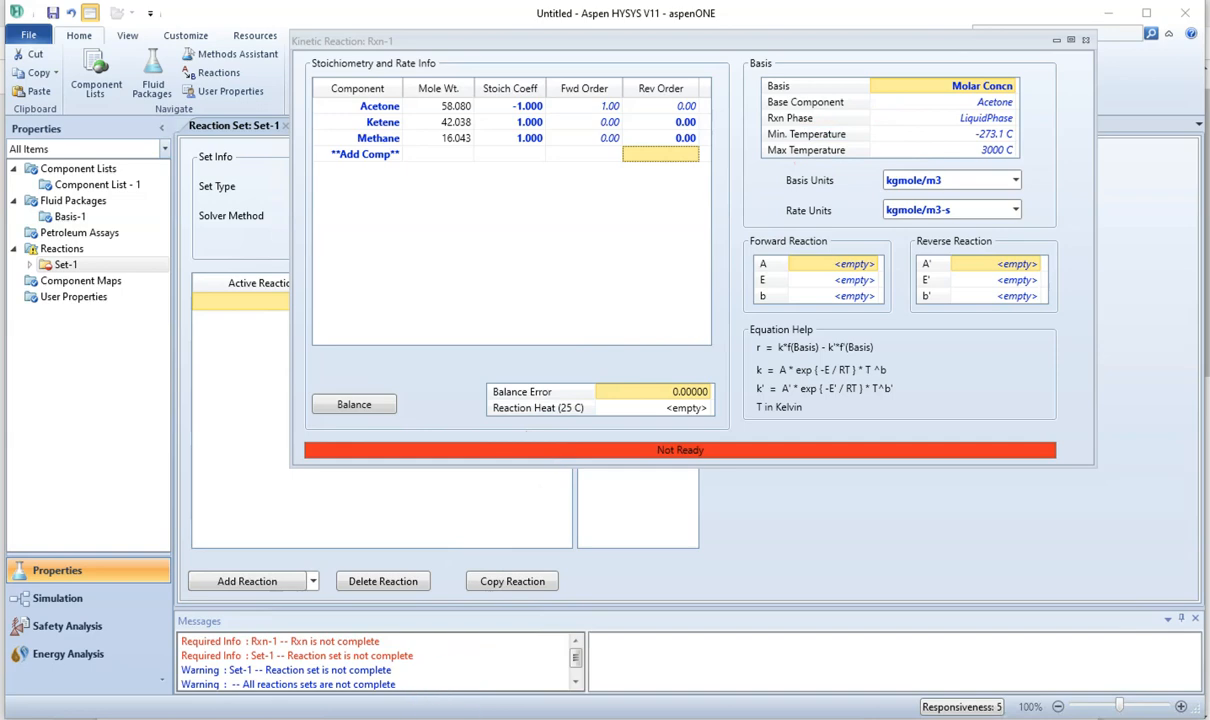
- Switch to the Workbook 7 PDF and highlight in pink the phrase "In a vapor-phase reaction"
mouse_move(440, 702)
left_click(567, 694)
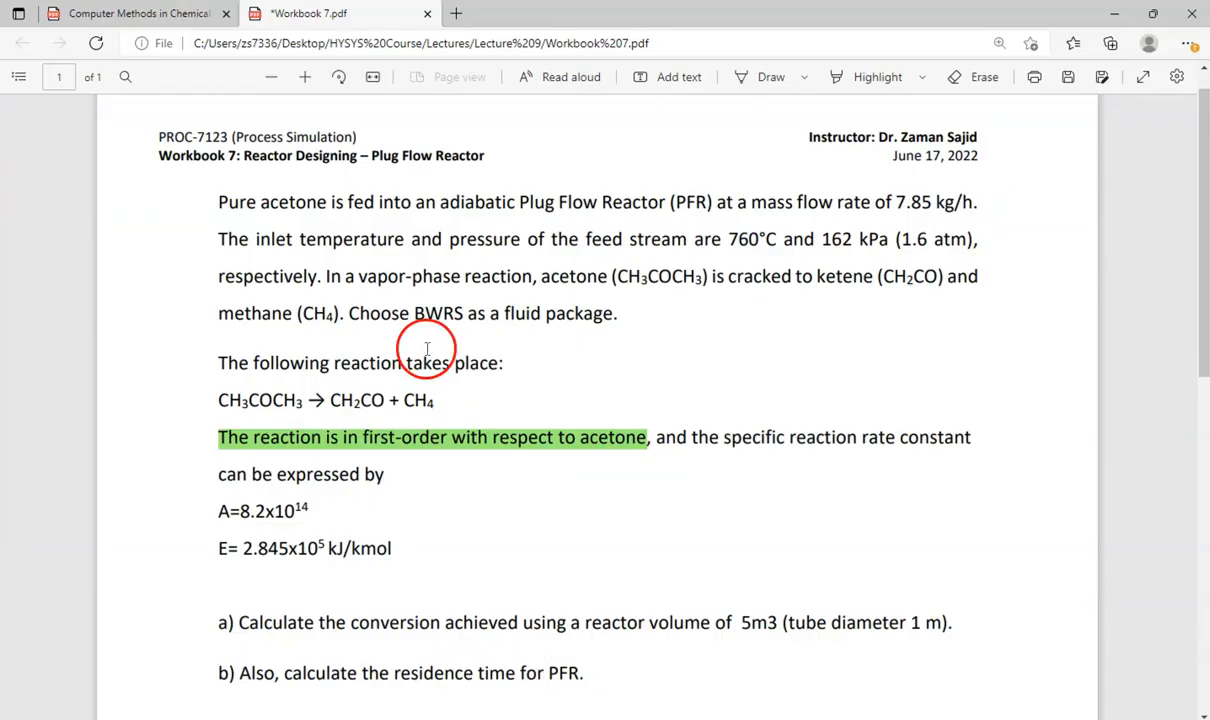
left_click_drag(308, 277, 531, 279)
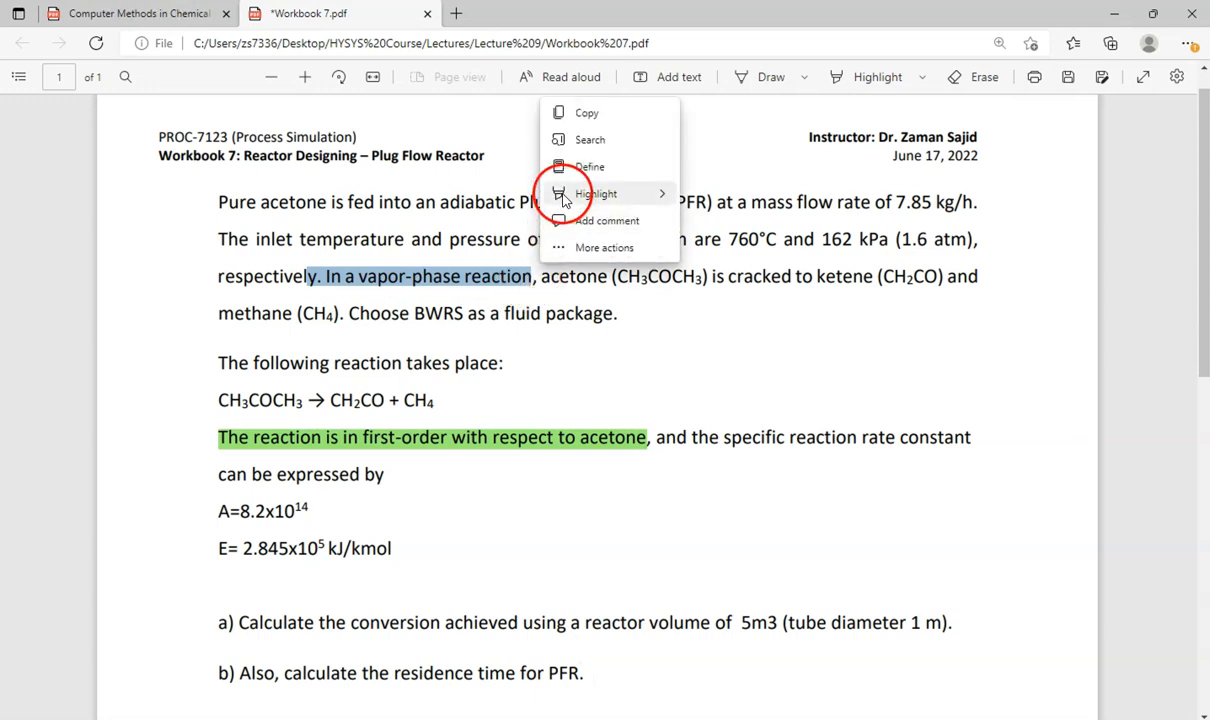
mouse_move(643, 200)
left_click(725, 274)
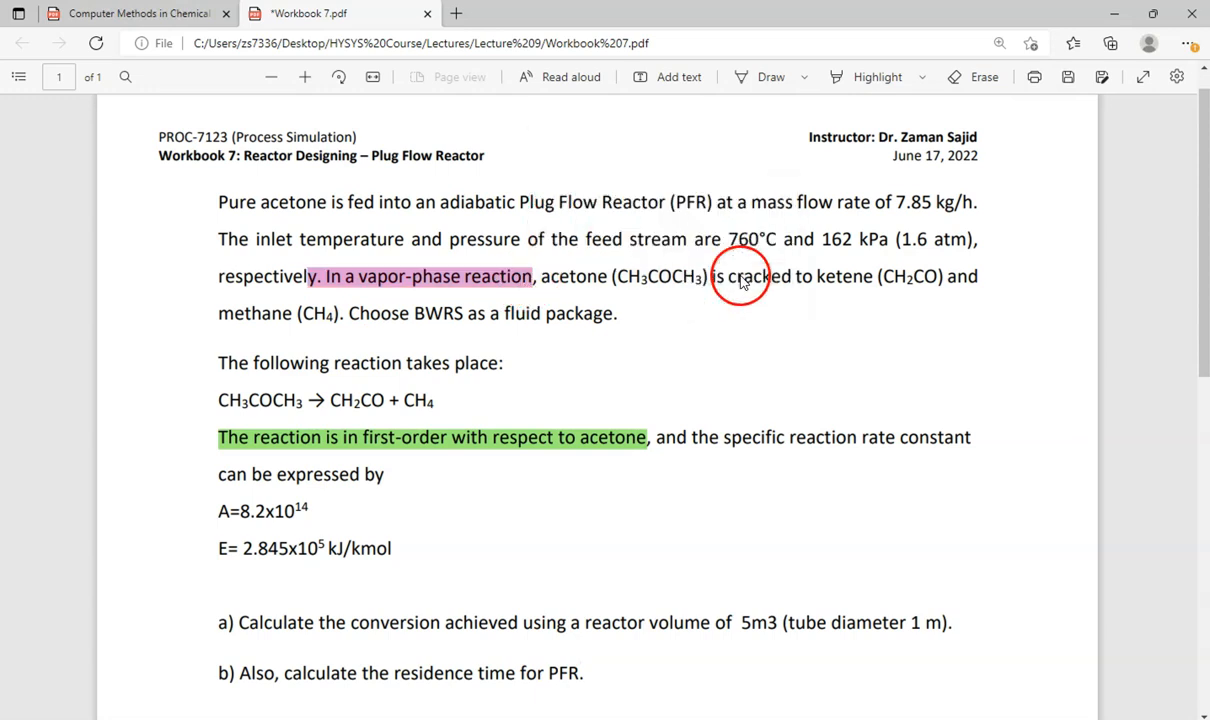
- Return to the kinetic reaction in Aspen HYSYS and set its reaction phase to VapourPhase
mouse_move(515, 715)
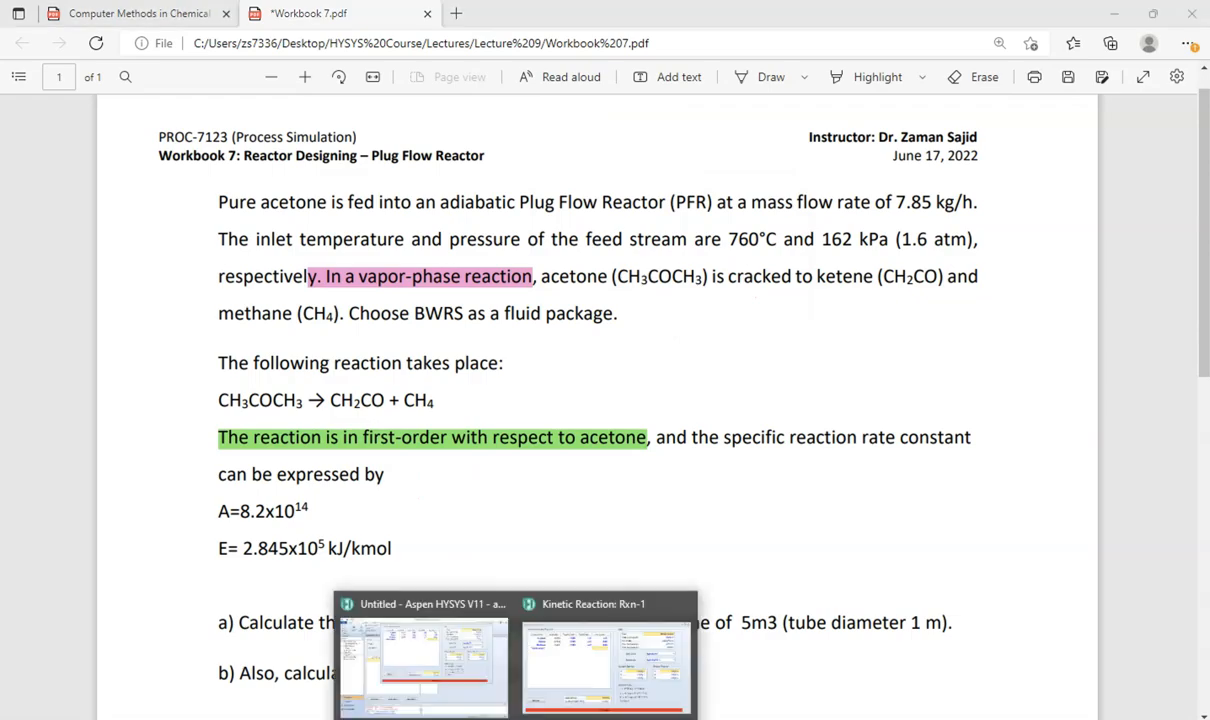
left_click(607, 684)
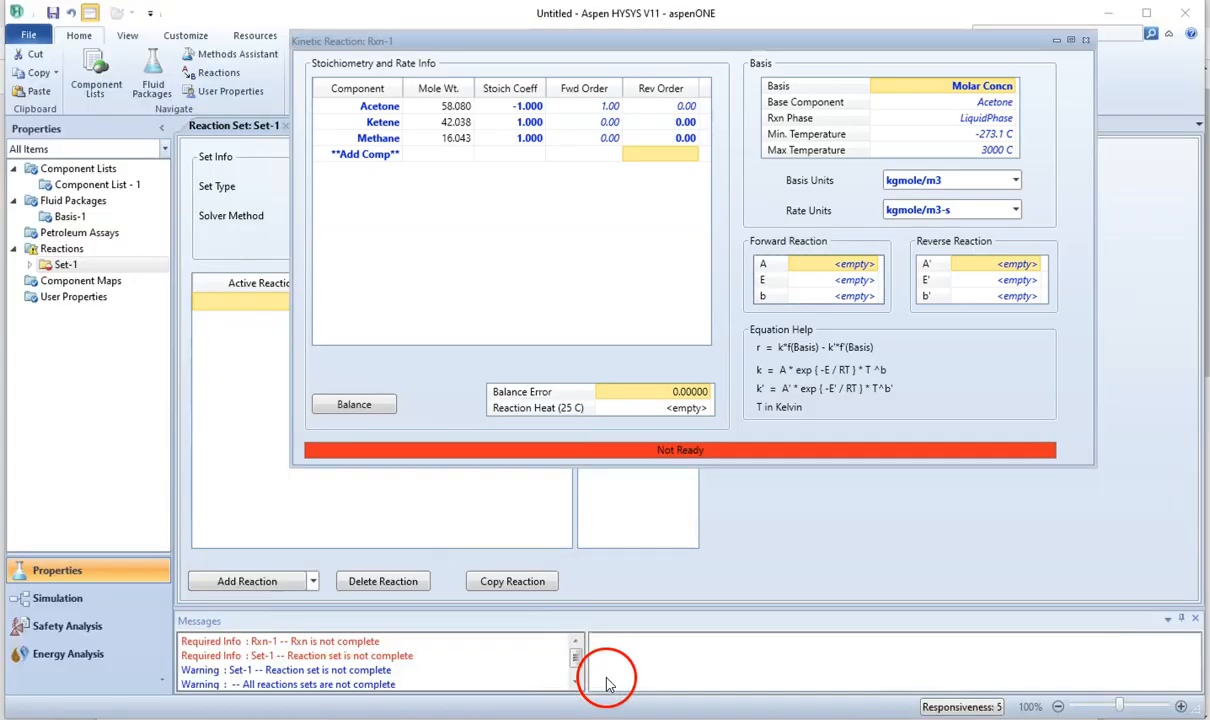
left_click(1011, 118)
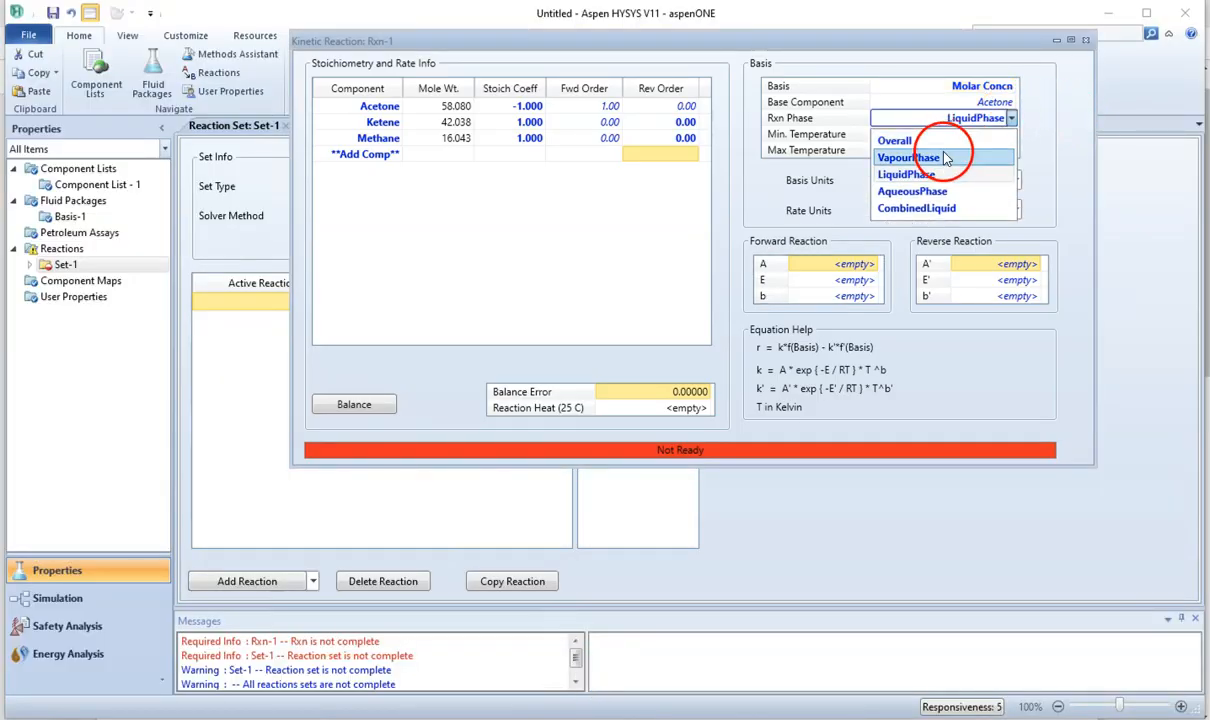
left_click(945, 157)
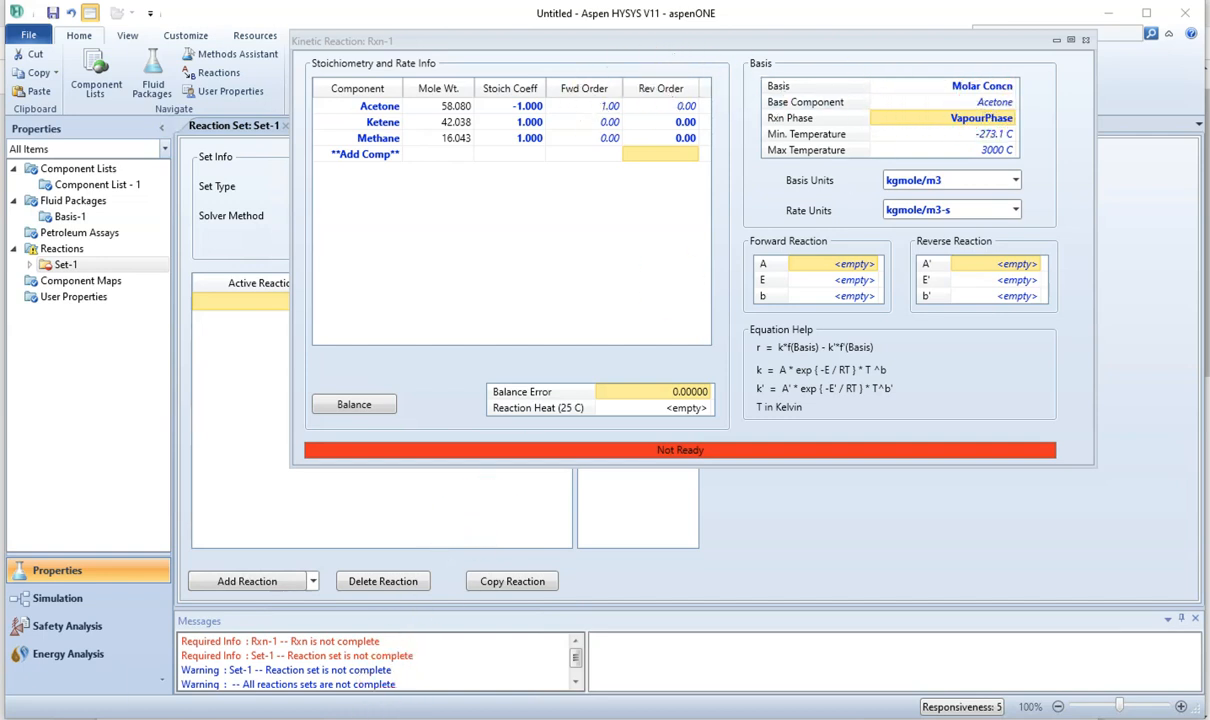
- Return to the kinetic reaction Rxn-1 window and check the choices available for its base component
left_click(520, 640)
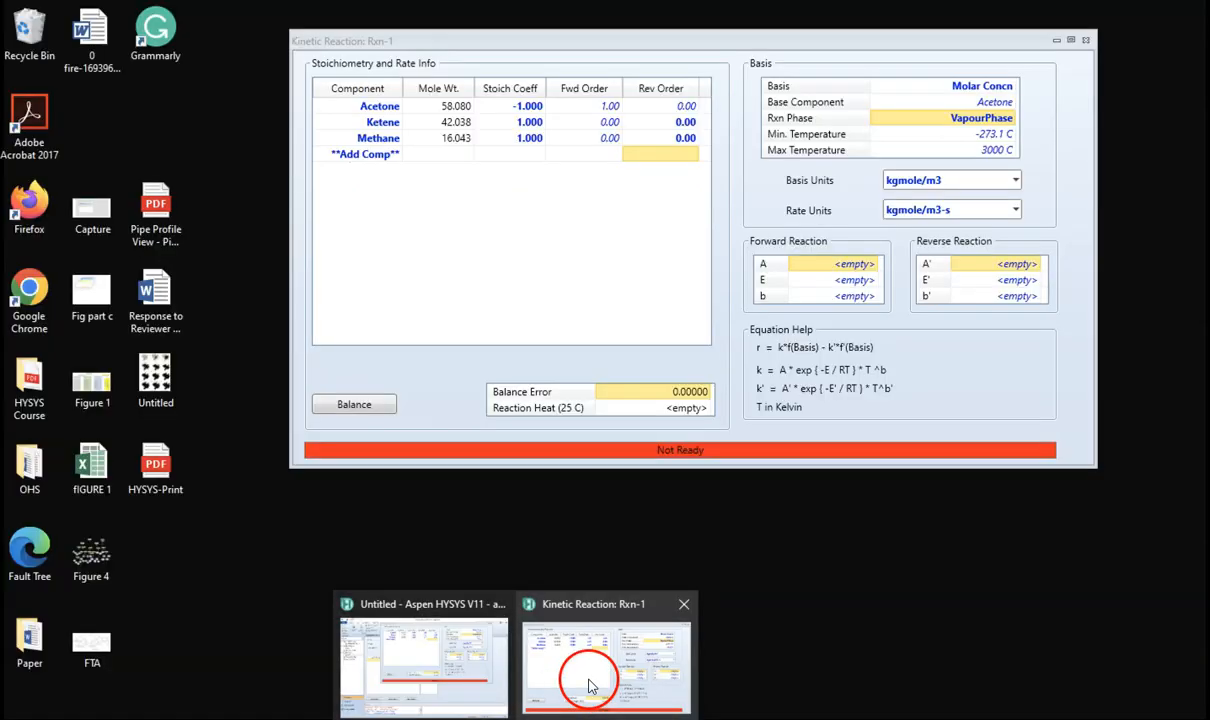
left_click(557, 642)
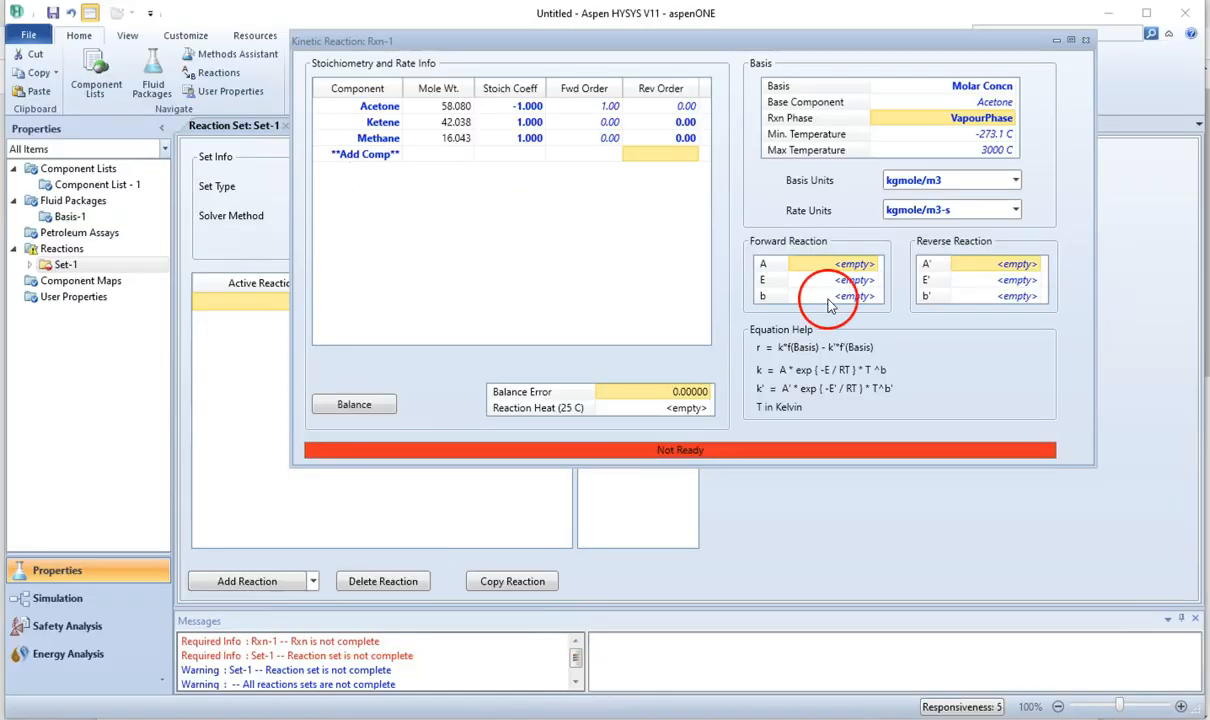
left_click(1008, 104)
left_click(1010, 104)
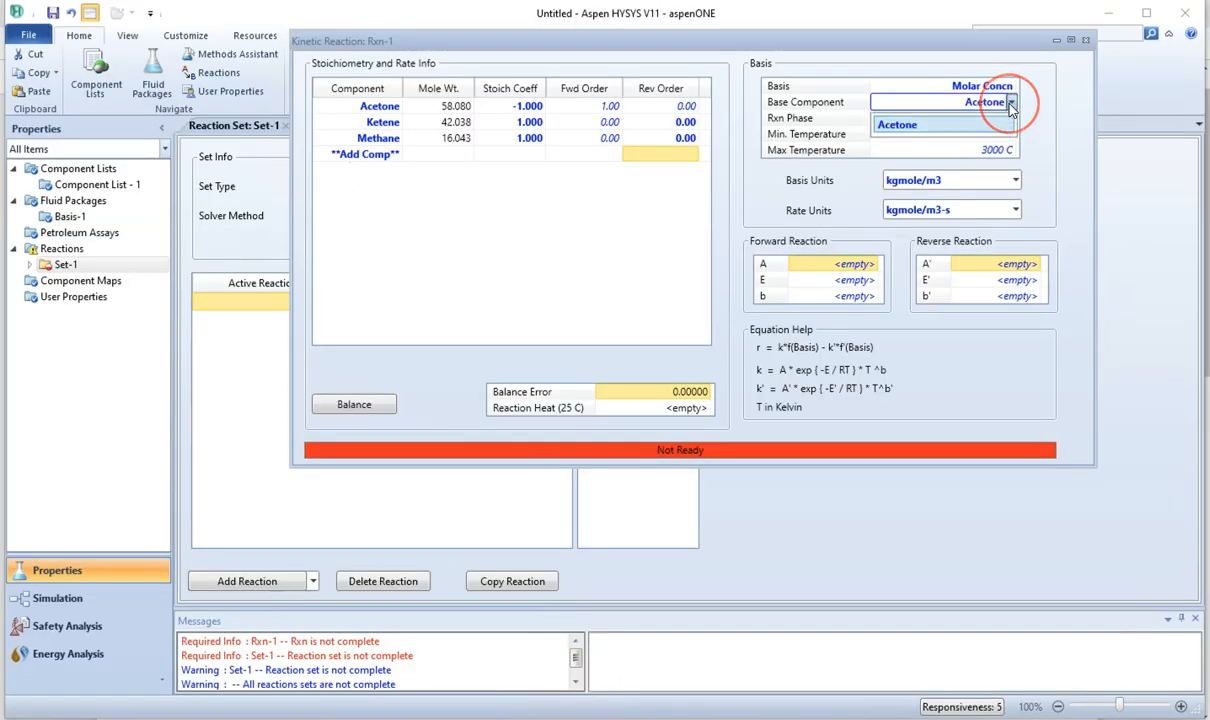
left_click(1040, 115)
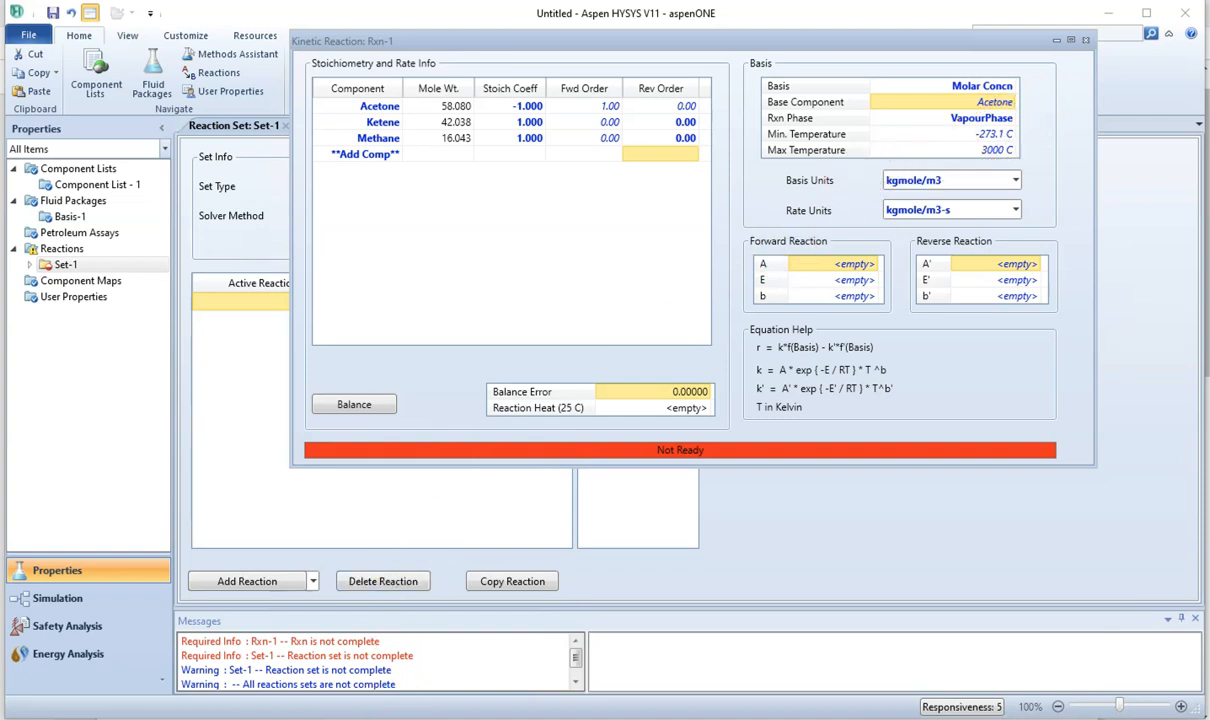
- Switch to the Workbook 7 PDF and highlight the A value, 8.2x10^14, in light blue
mouse_move(391, 719)
left_click(527, 662)
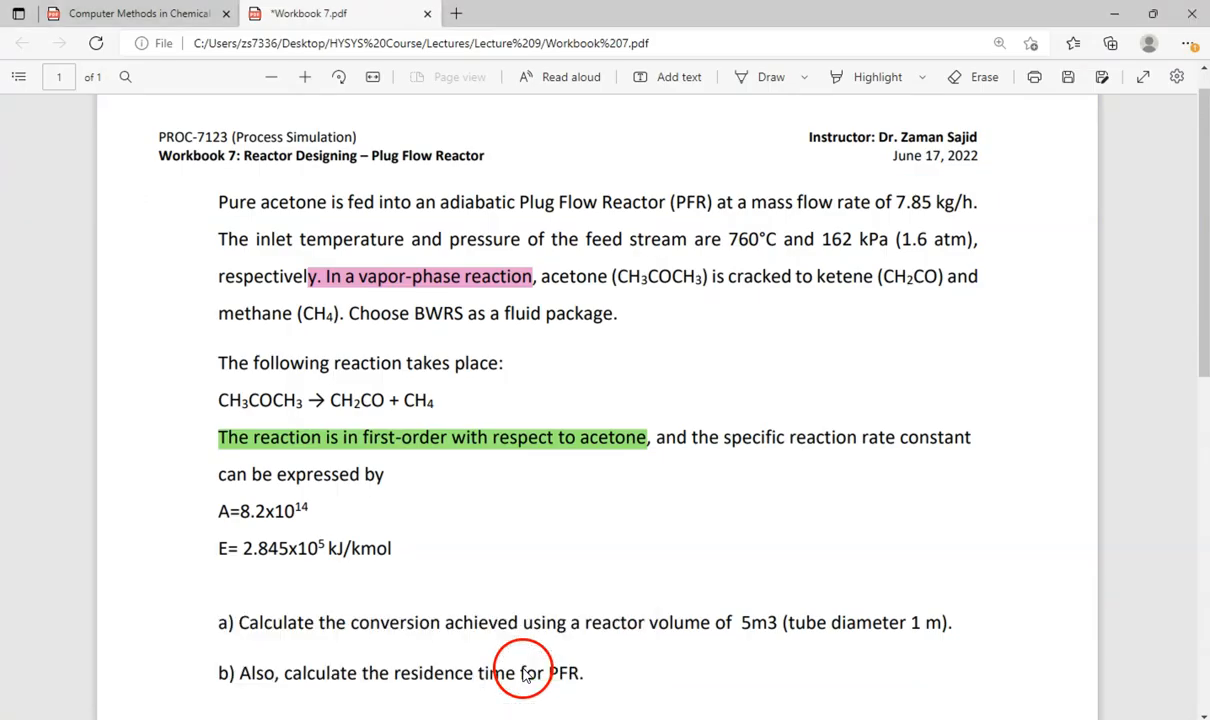
scroll(263, 516, "down", 1)
left_click_drag(306, 492, 205, 494)
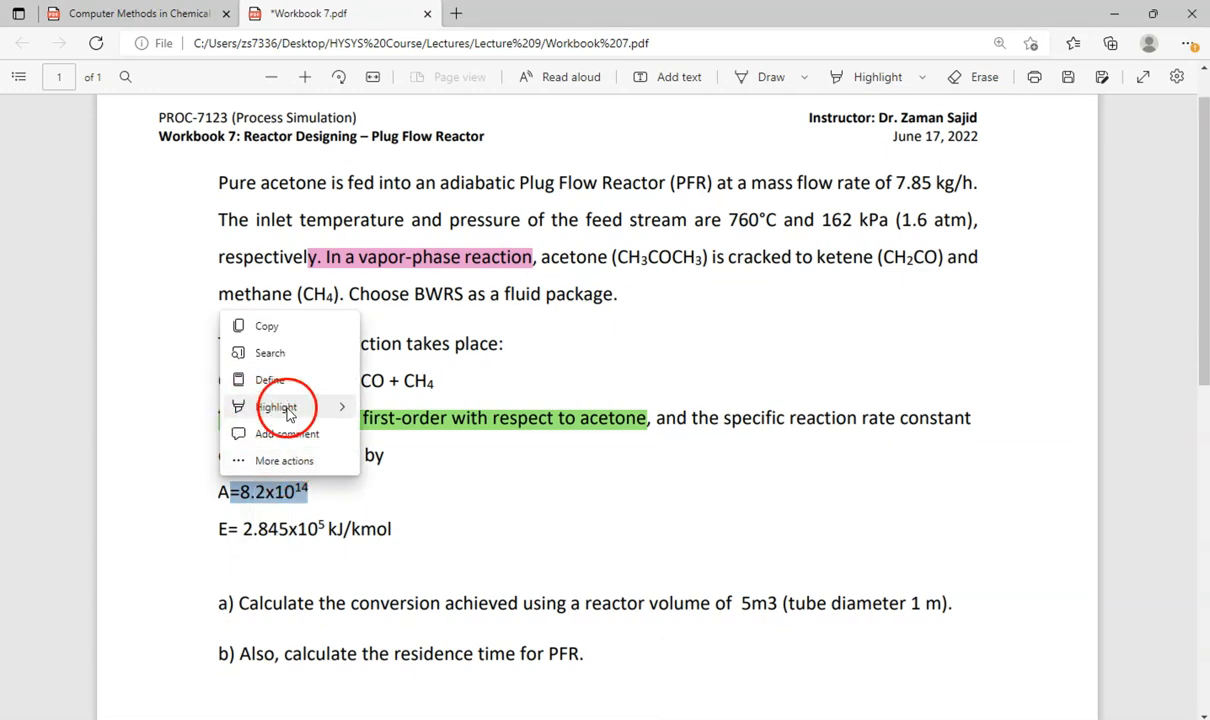
mouse_move(292, 408)
left_click(392, 465)
- Highlight the E value, 2.845x10^5 kJ/kmol, in yellow
left_click_drag(395, 530, 232, 528)
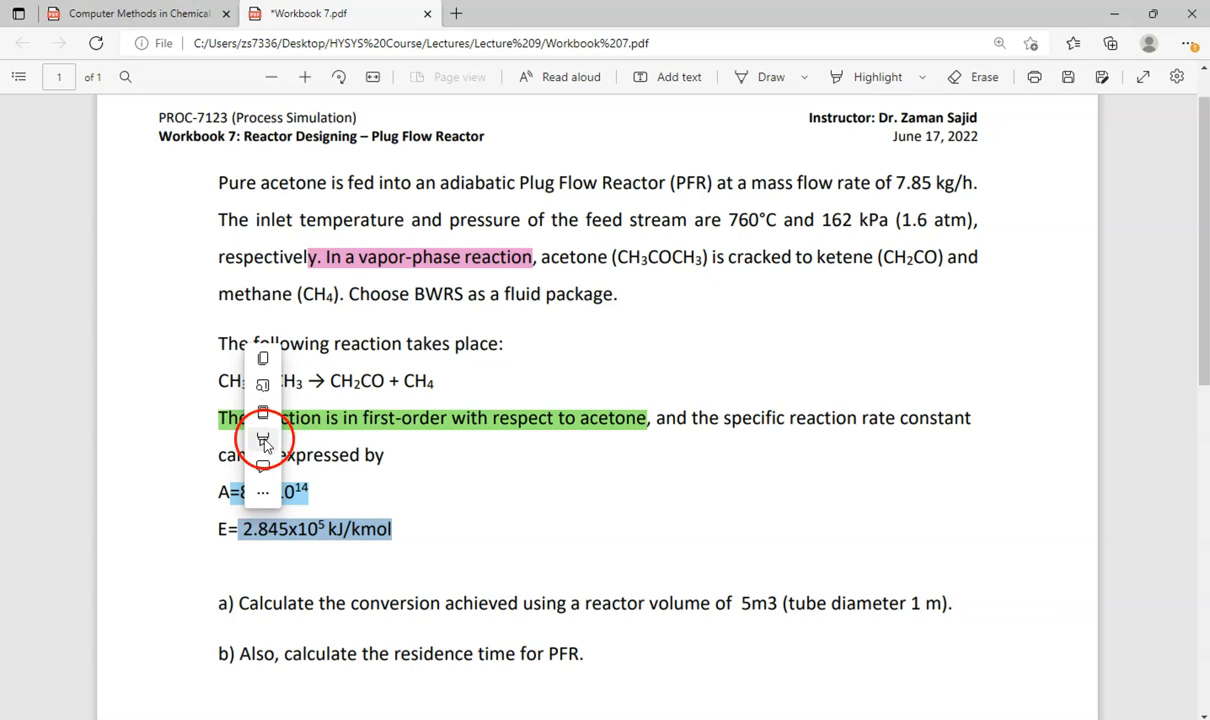
mouse_move(333, 440)
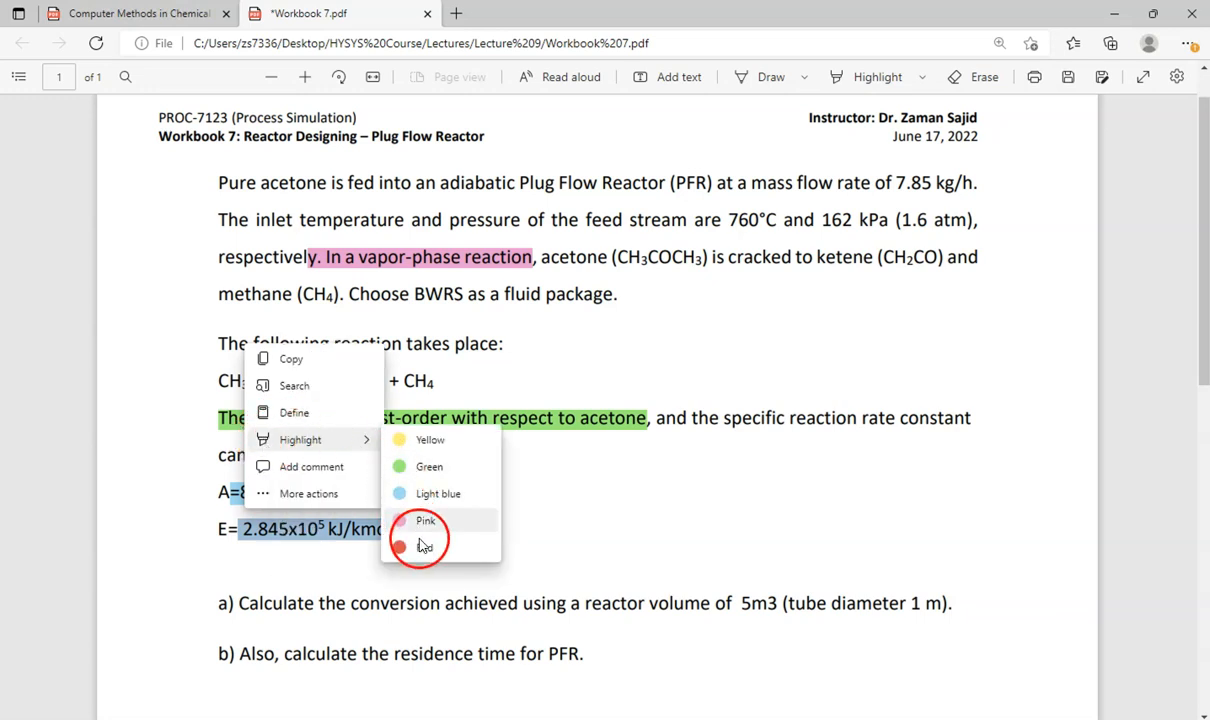
left_click(428, 440)
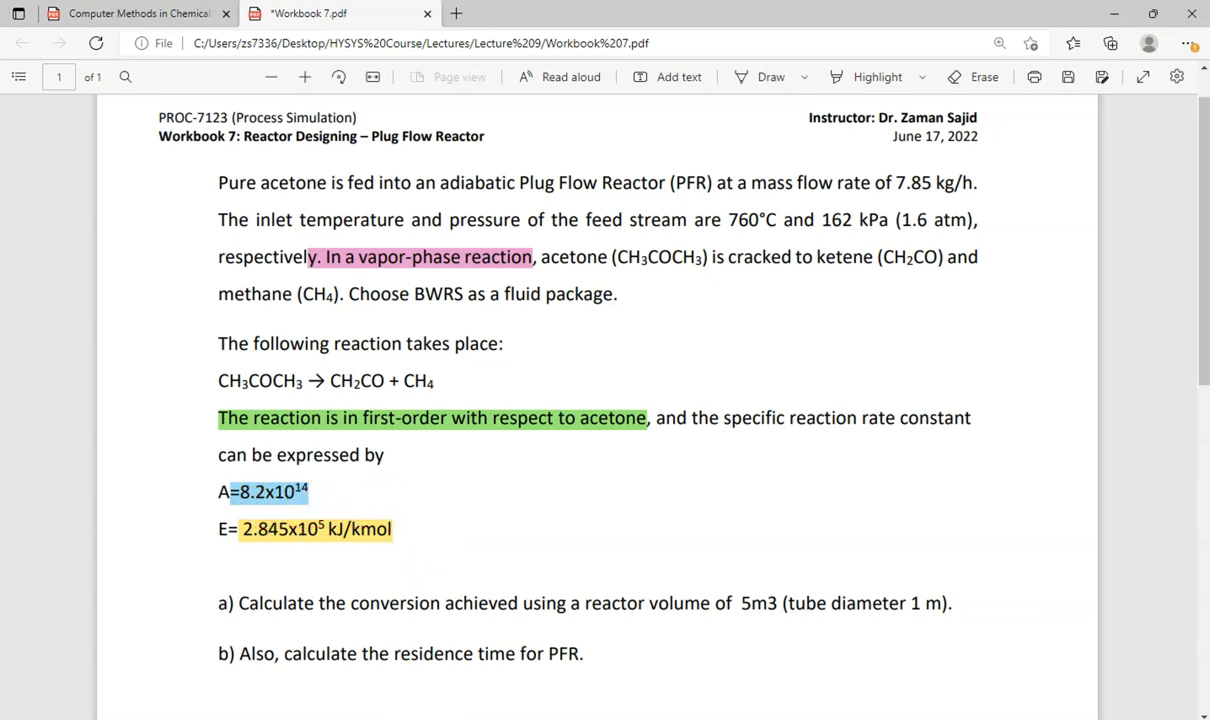
- Return to the kinetic reaction in Aspen HYSYS and set the forward reaction's A to 8.2e14
left_click(613, 656)
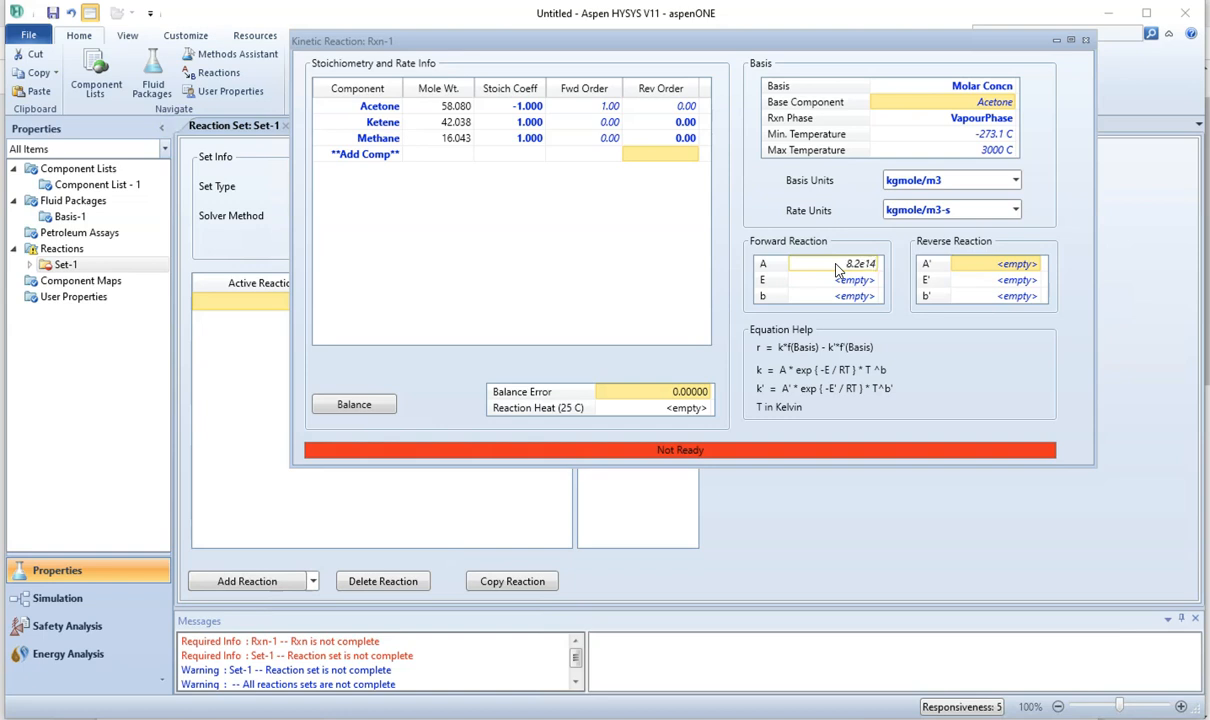
key("Return")
left_click(818, 264)
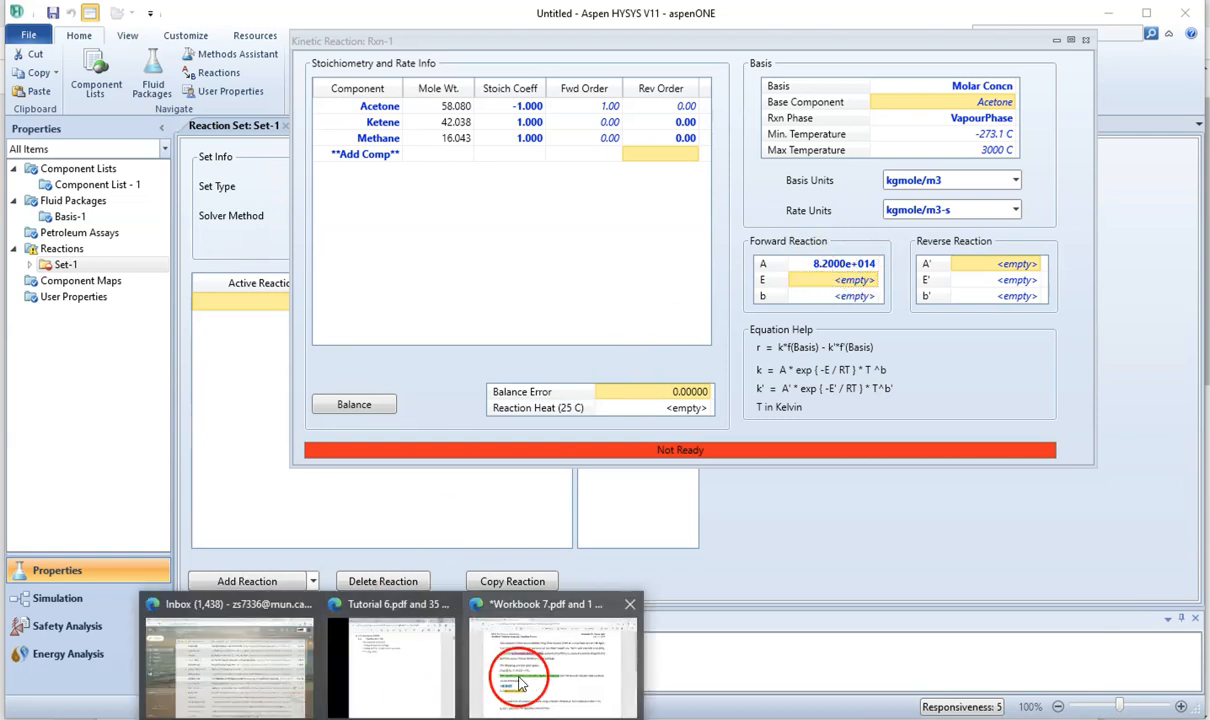
- Check the E value in the Workbook 7 PDF and set the forward reaction's E to 2.845e5 kJ/kgmole in Aspen HYSYS
left_click(490, 641)
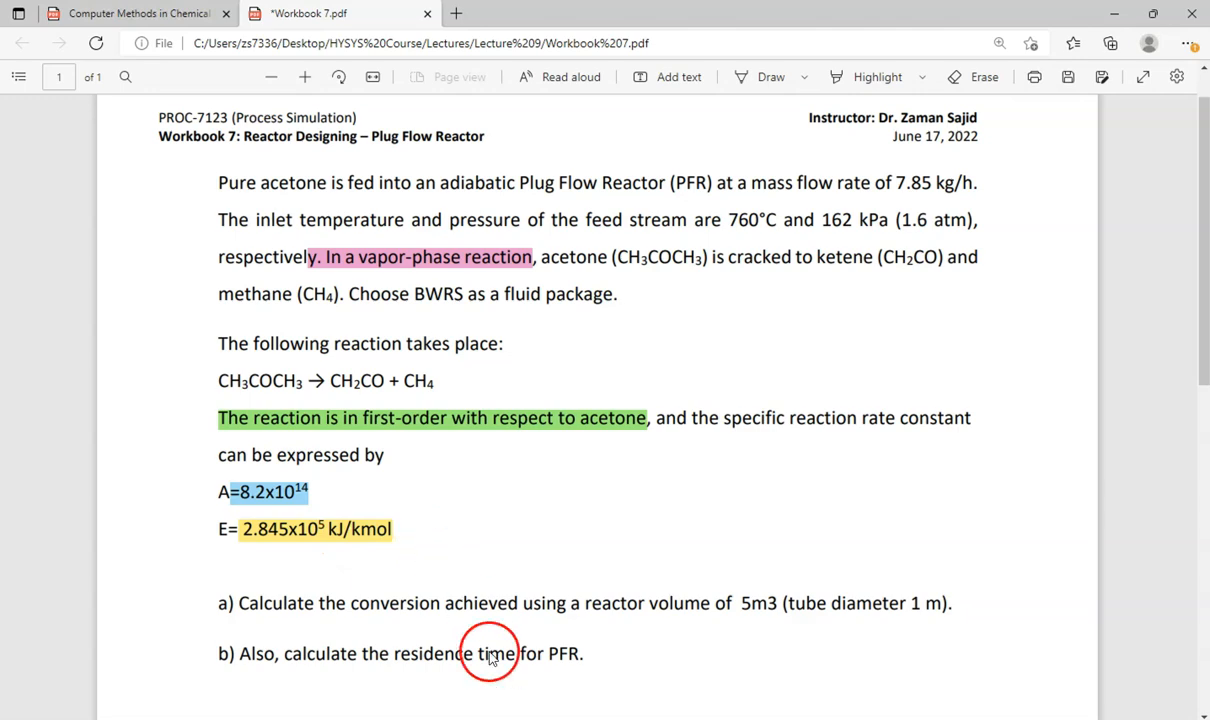
left_click(616, 676)
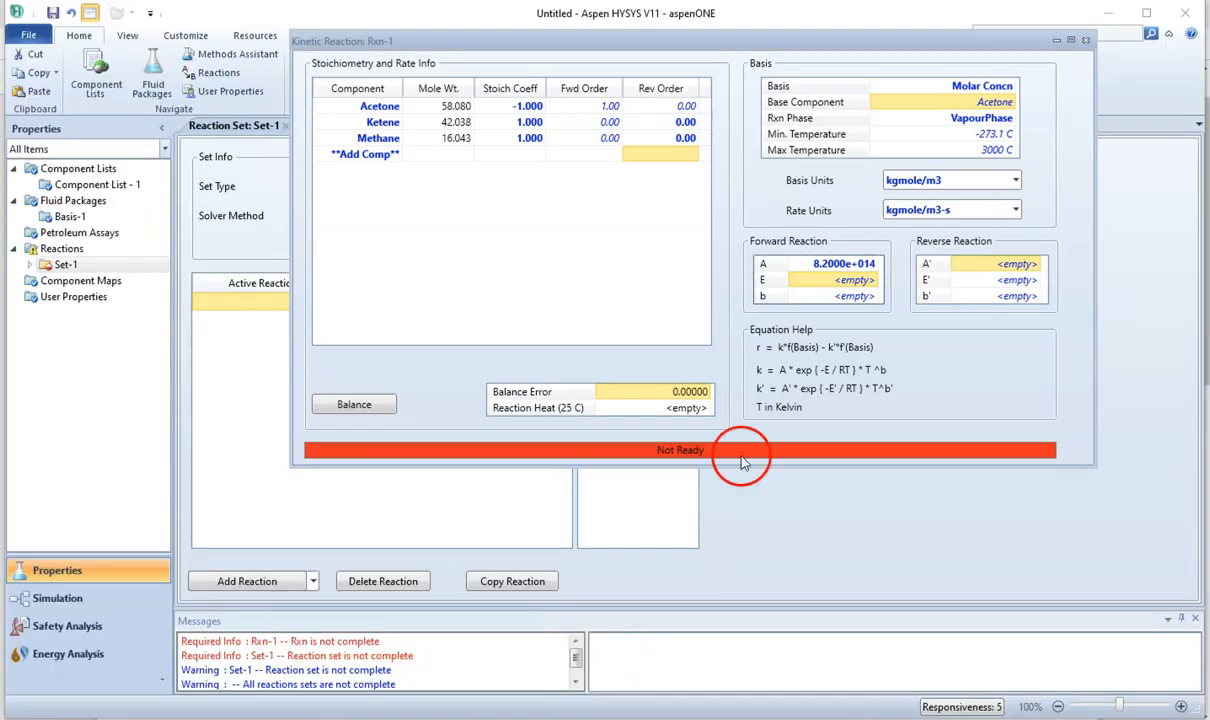
left_click(840, 281)
type("2")
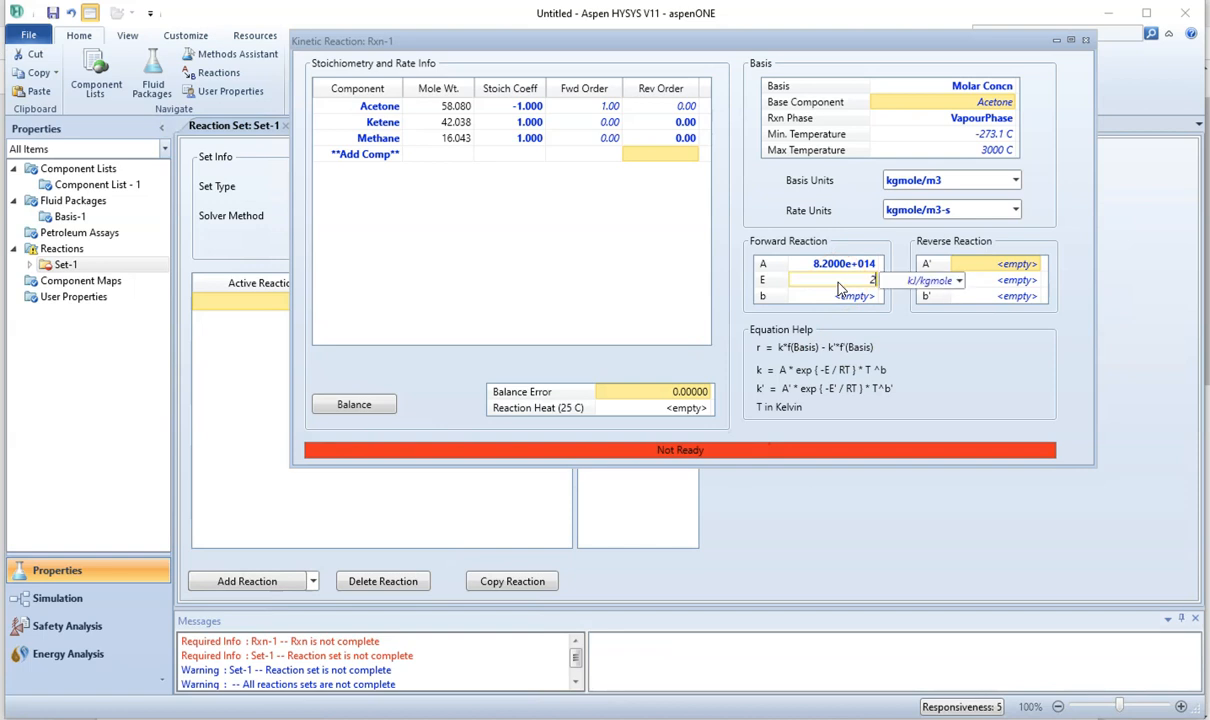
type(".845e5")
key("Return")
left_click(868, 279)
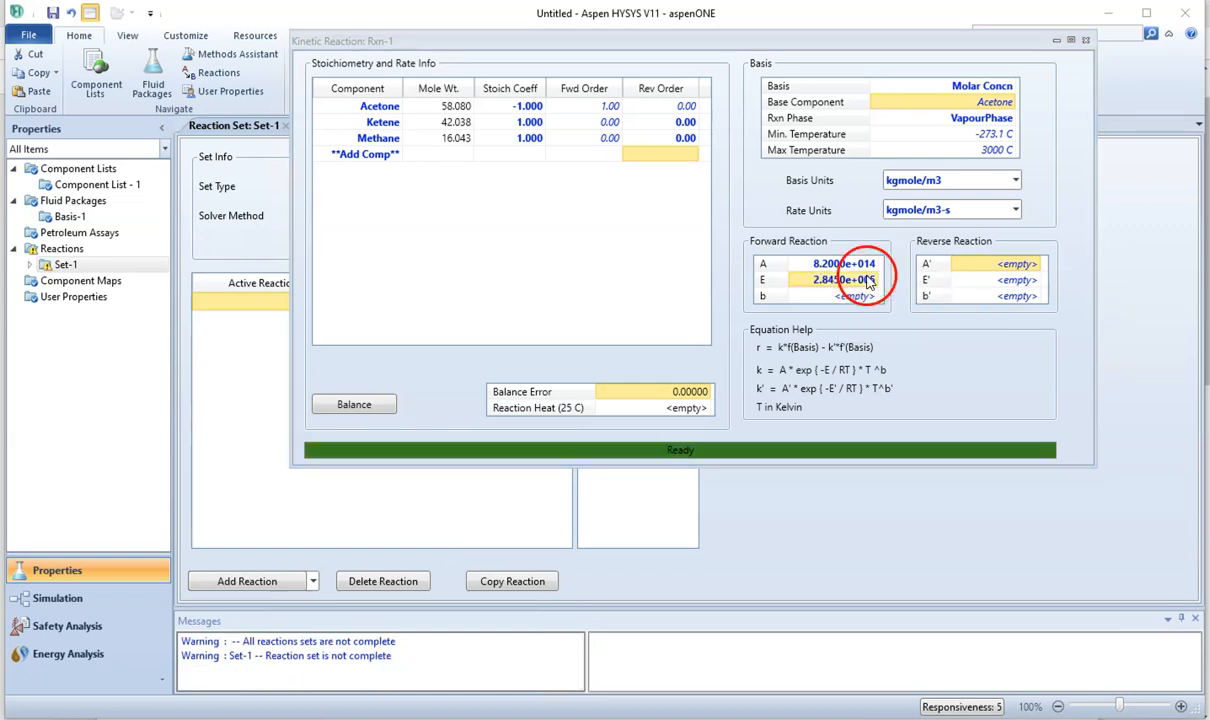
left_click(848, 285)
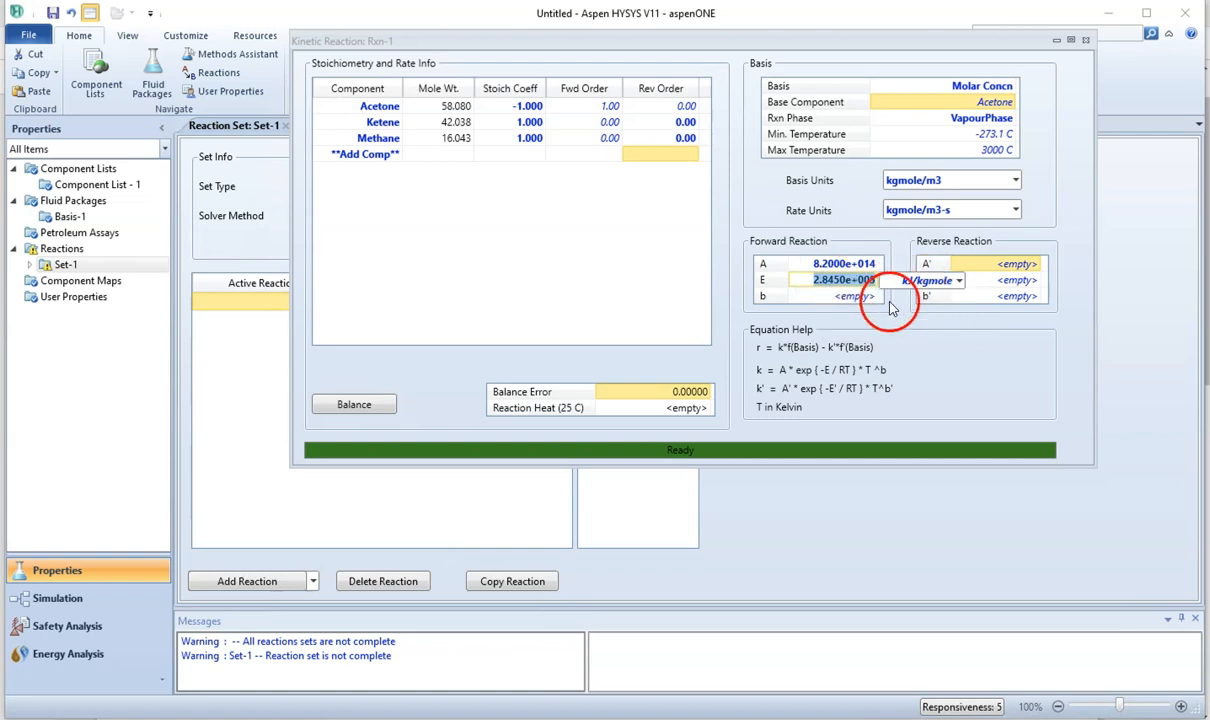
left_click(921, 344)
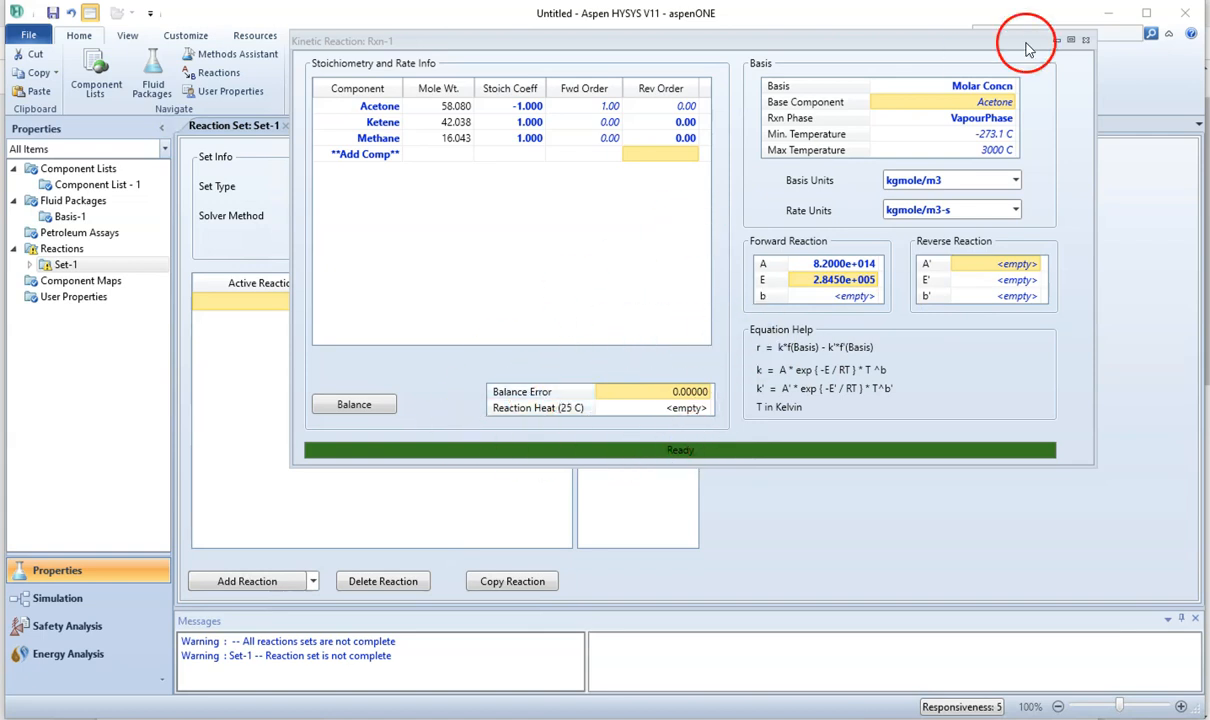
- Close the kinetic reaction and attach reaction set Set-1 to the Basis-1 fluid package
left_click(1086, 40)
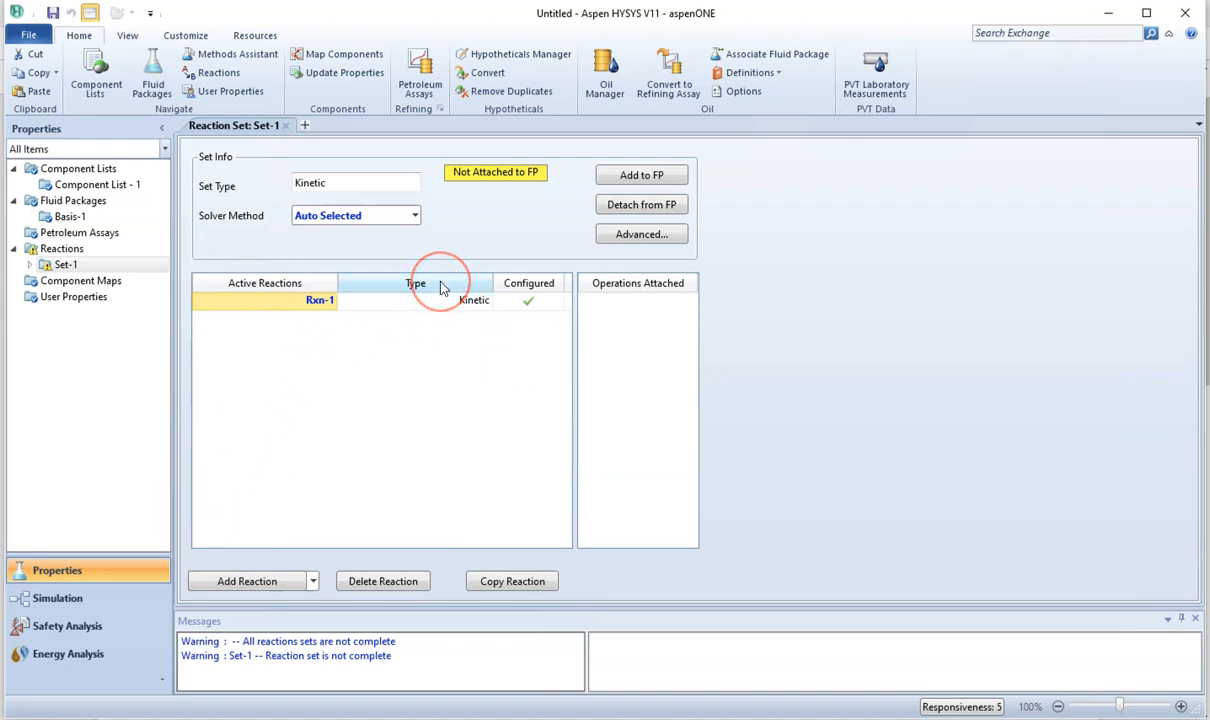
left_click(474, 239)
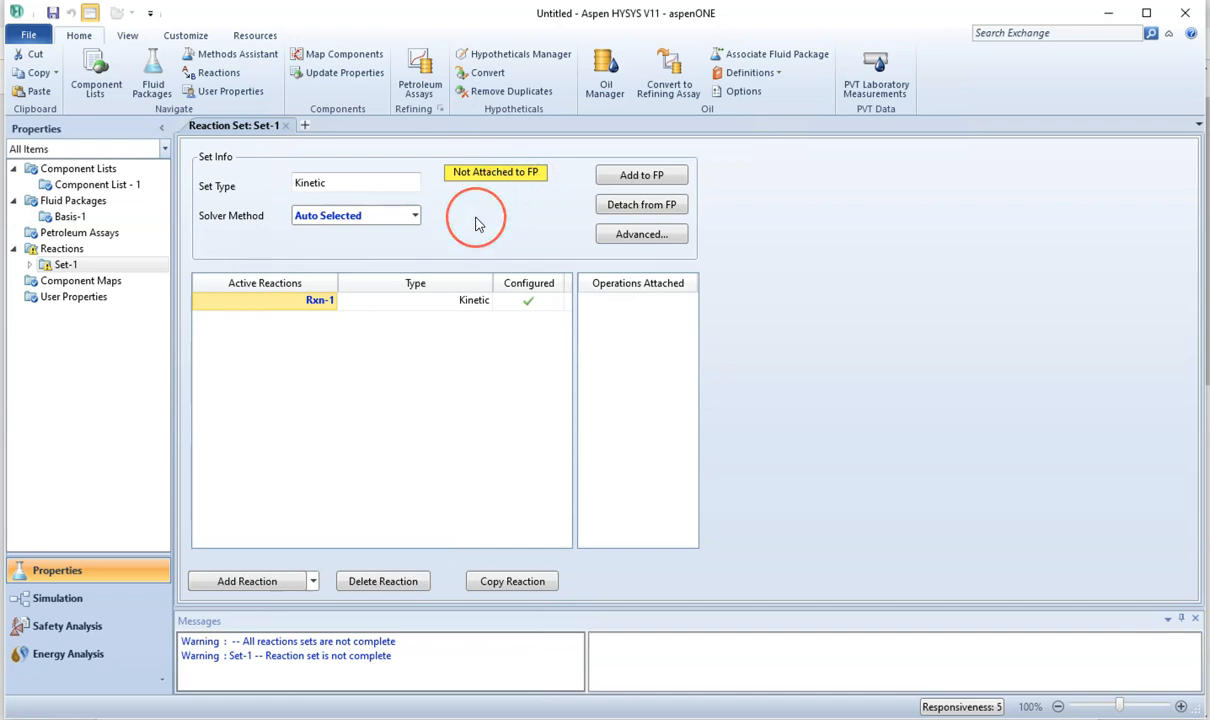
left_click(628, 178)
left_click(527, 258)
left_click(604, 488)
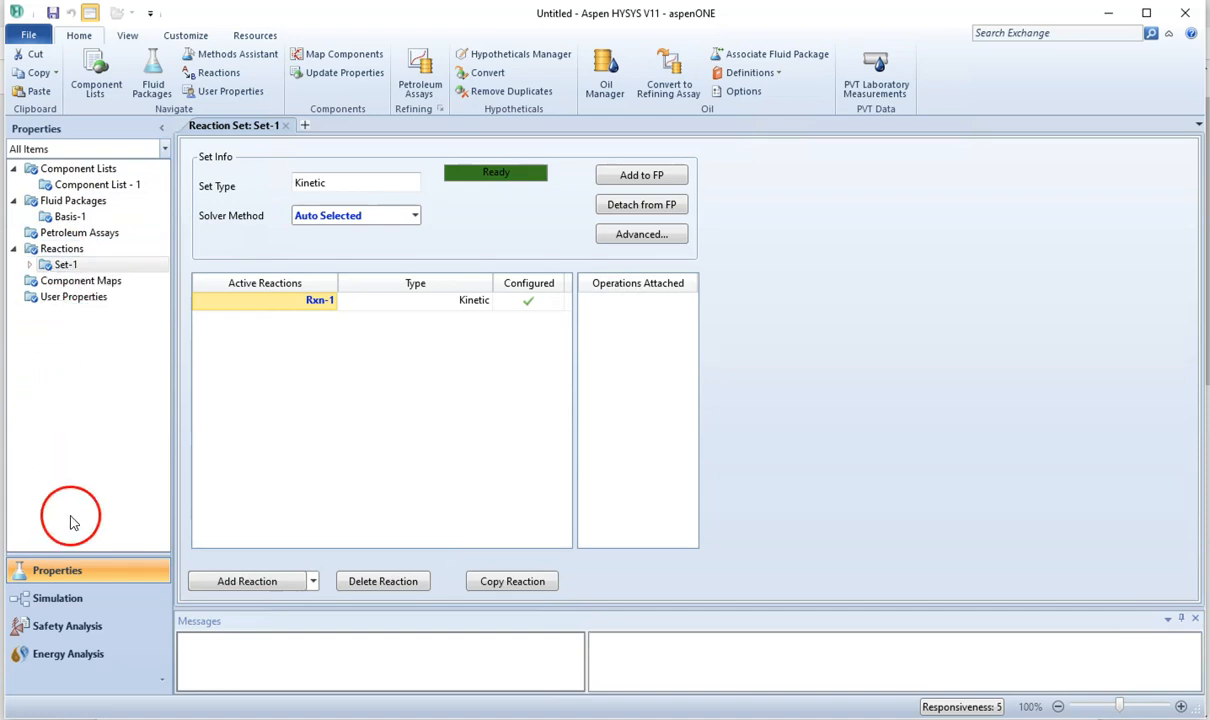
- Enter the simulation environment, place a plug flow reactor on the flowsheet, and close the model palette
left_click(73, 605)
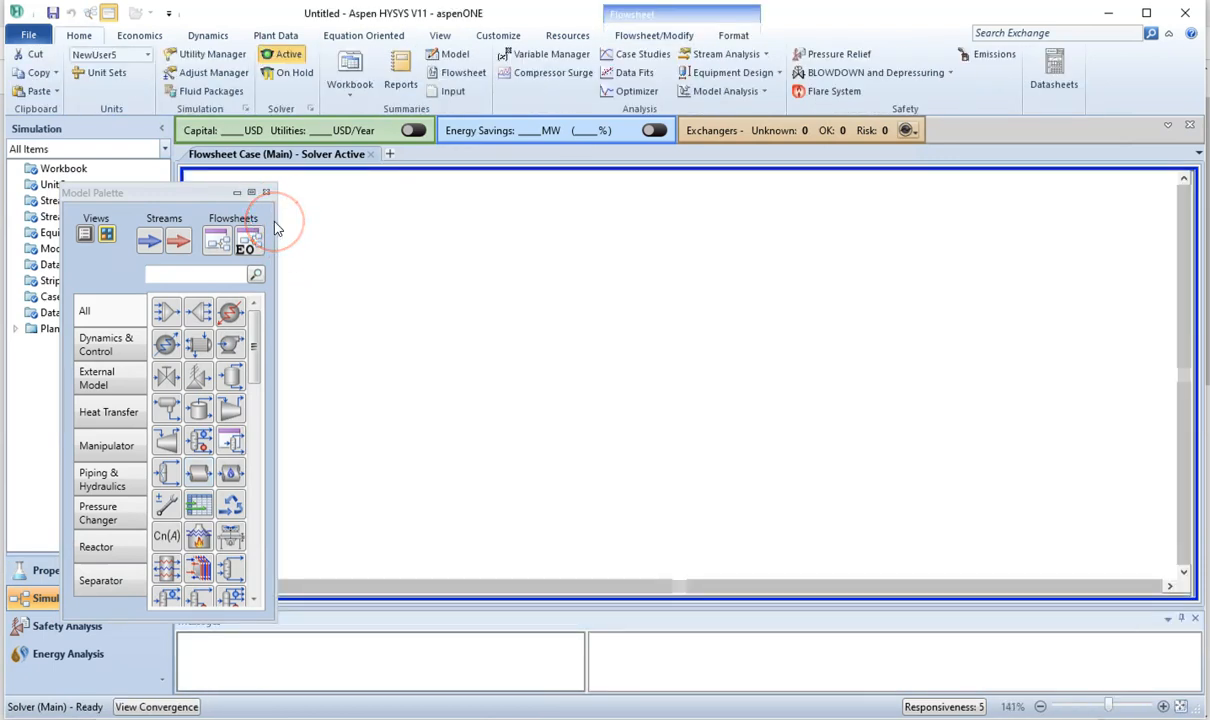
left_click_drag(193, 190, 207, 93)
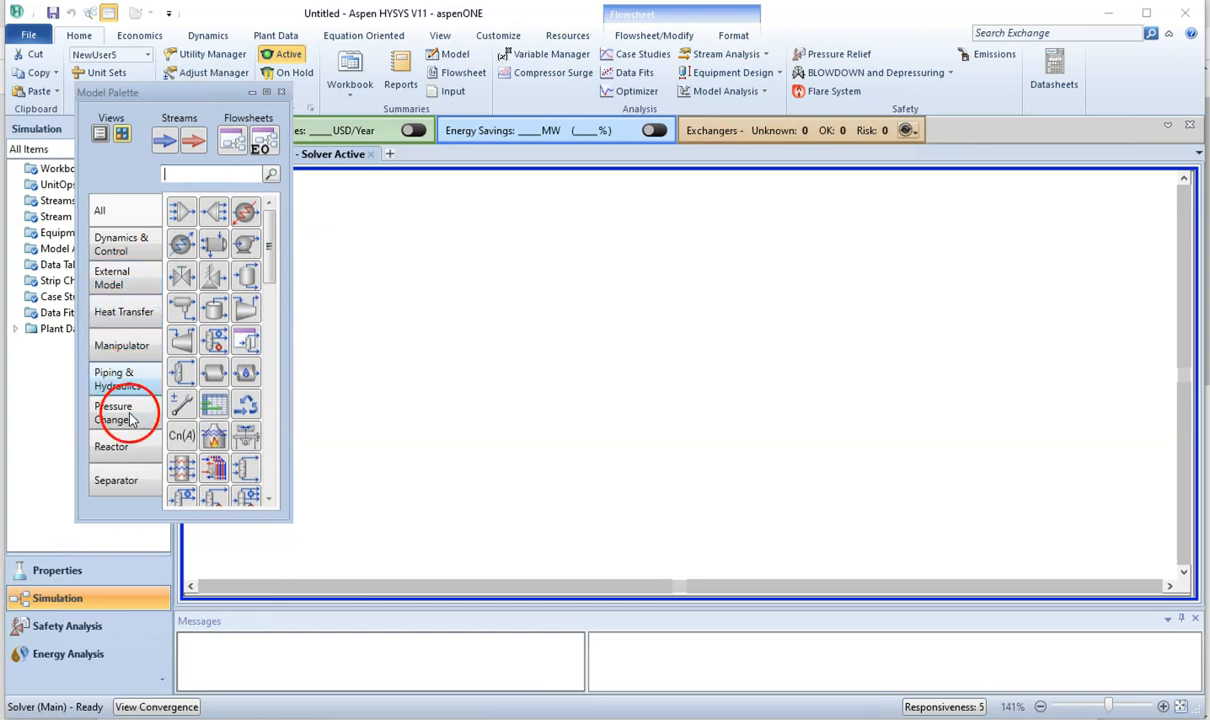
left_click(133, 446)
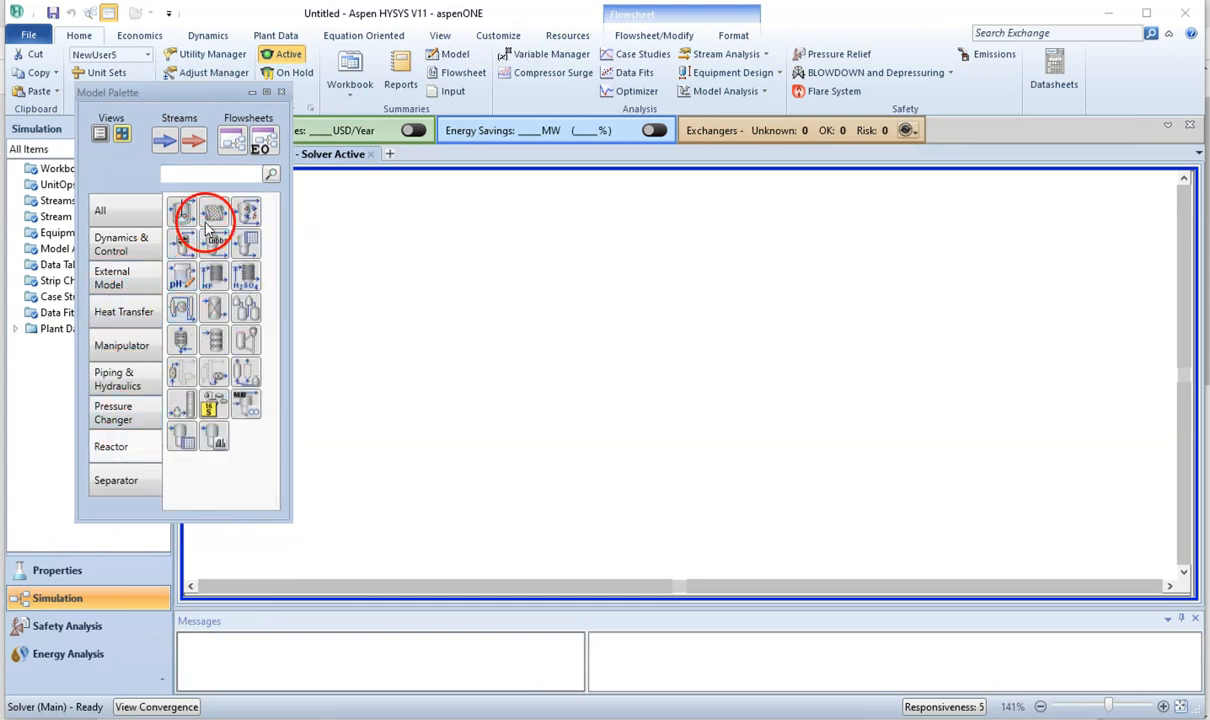
left_click_drag(213, 218, 563, 328)
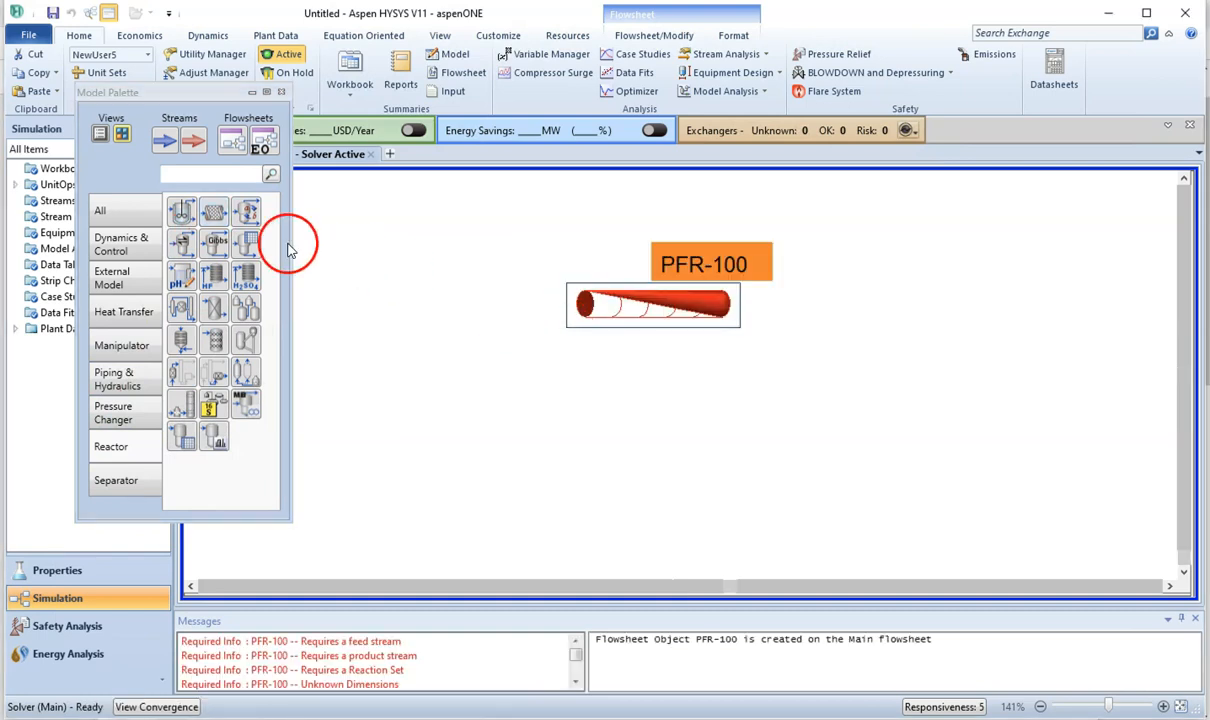
left_click(281, 95)
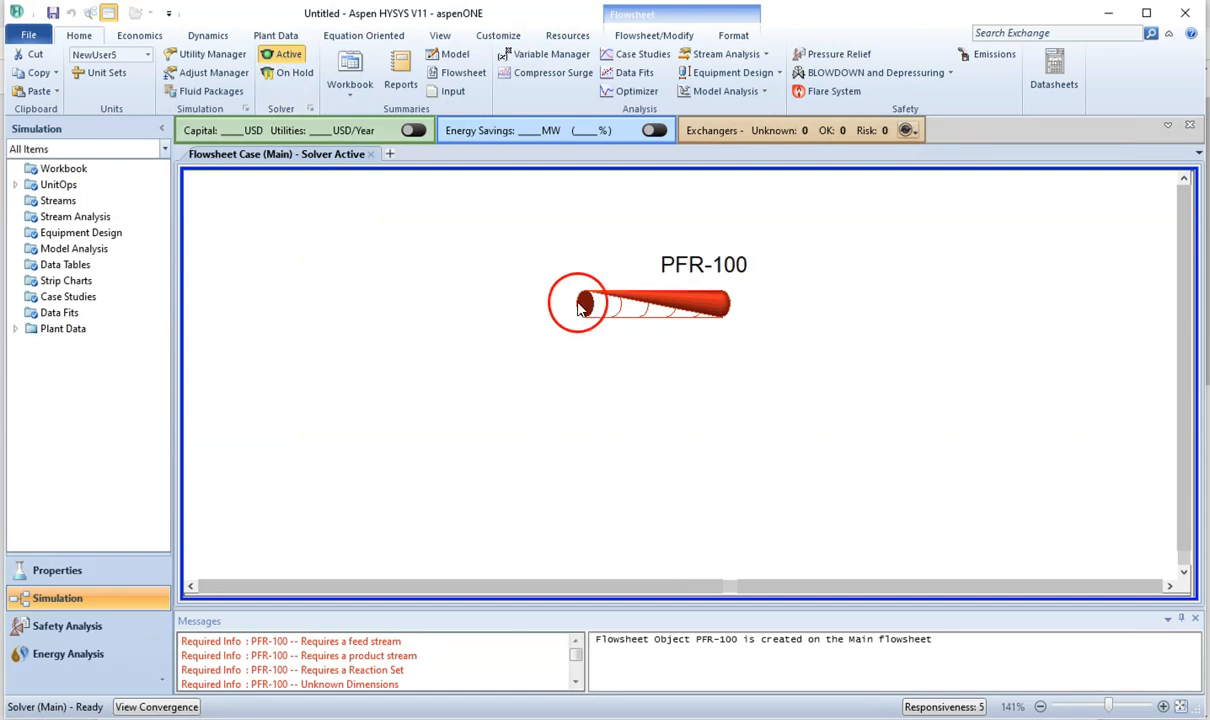
- Connect the plug flow reactor with inlet stream Feed, outlet stream Product and energy stream Q
double_click(615, 308)
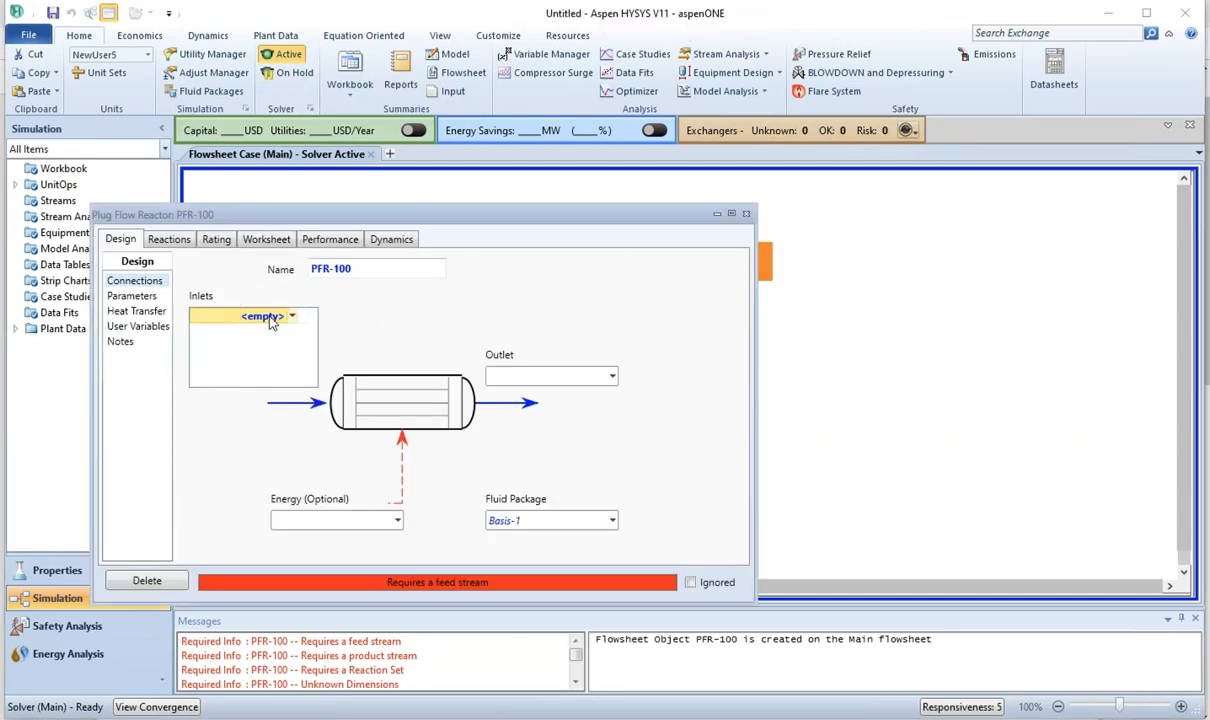
type("Feed")
left_click(508, 376)
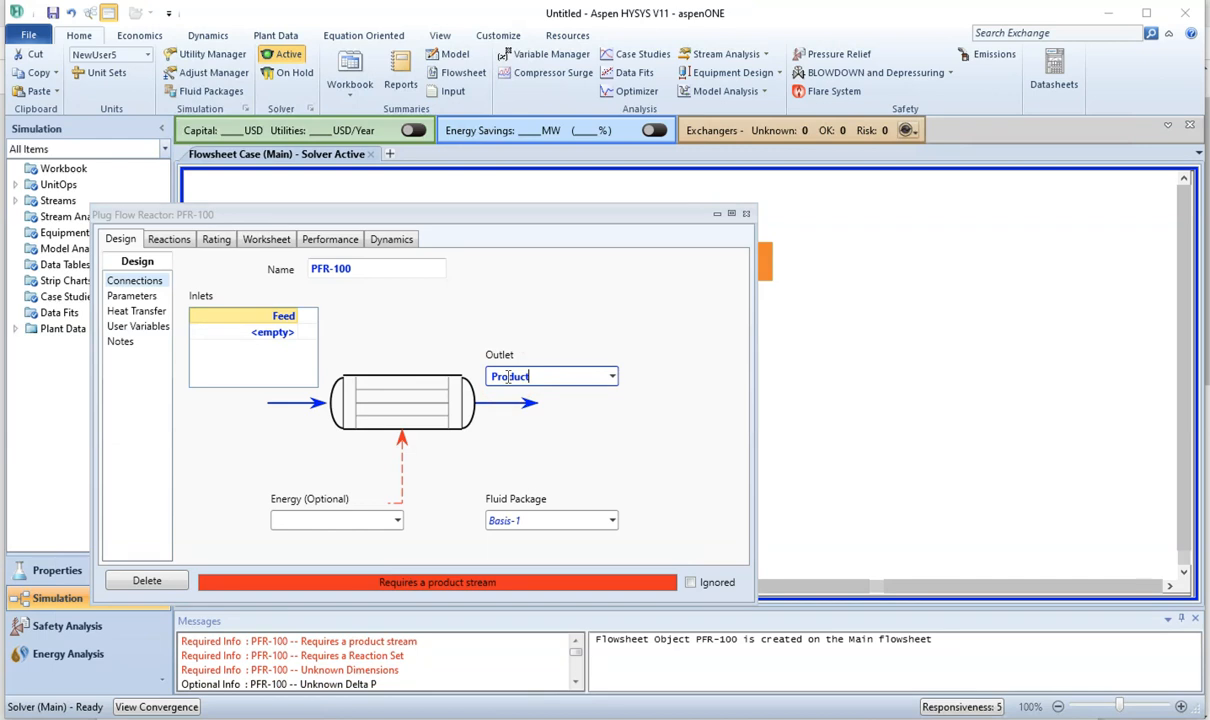
left_click(330, 517)
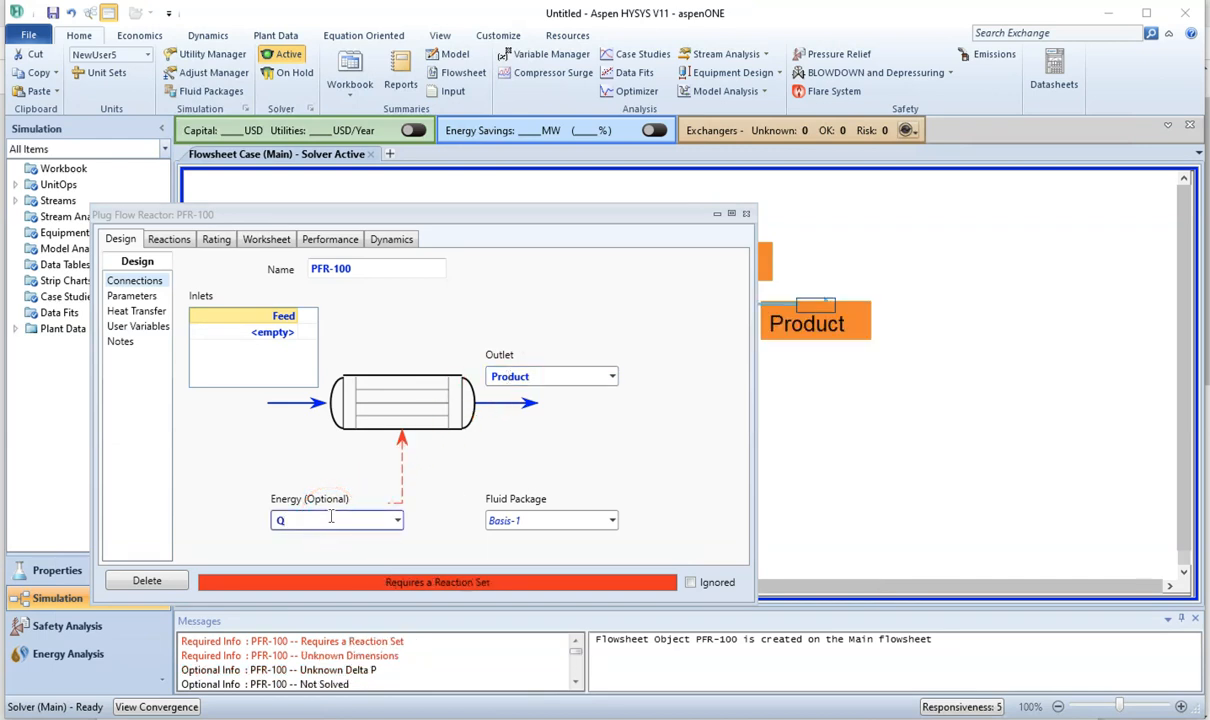
type("Q")
left_click(287, 443)
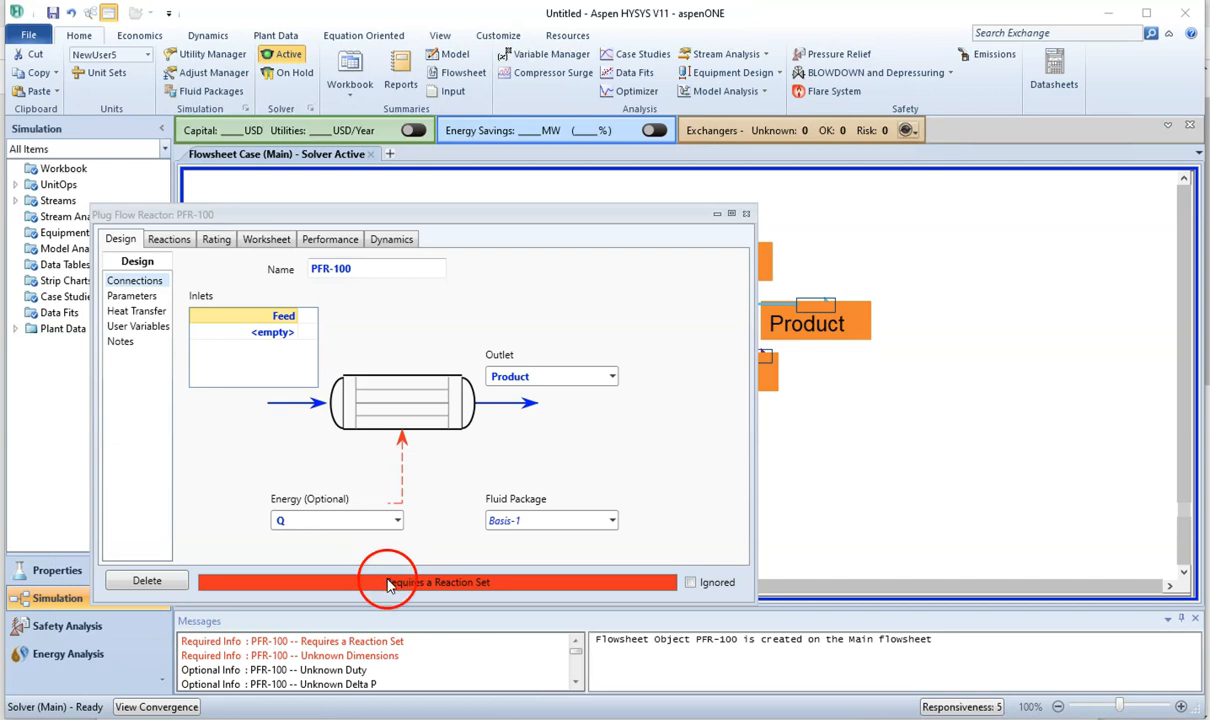
- Assign reaction set Set-1 to the plug flow reactor
left_click(168, 239)
left_click(397, 283)
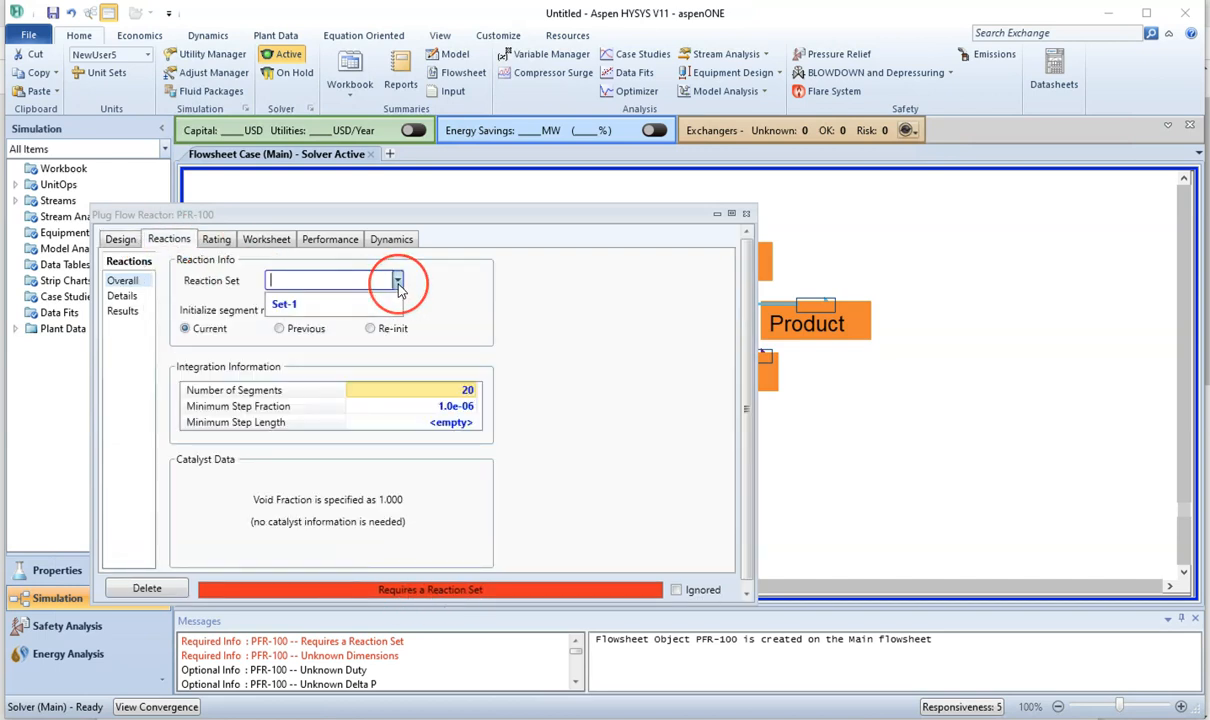
left_click(284, 305)
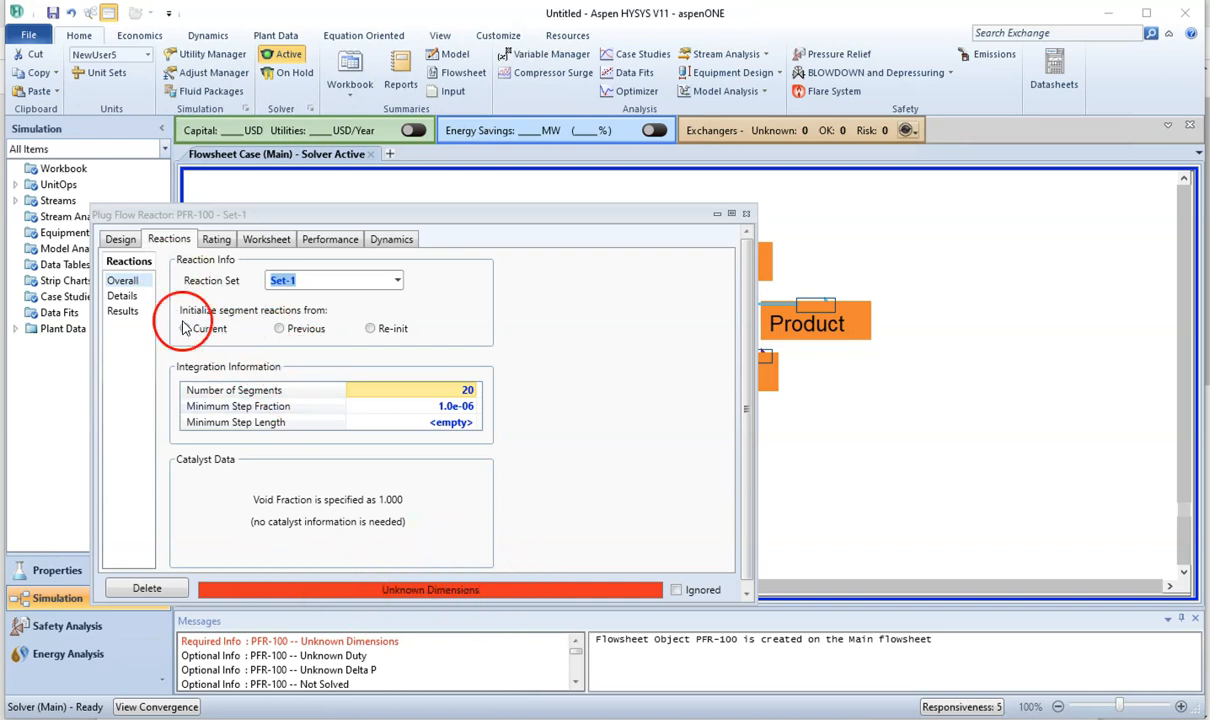
left_click(151, 243)
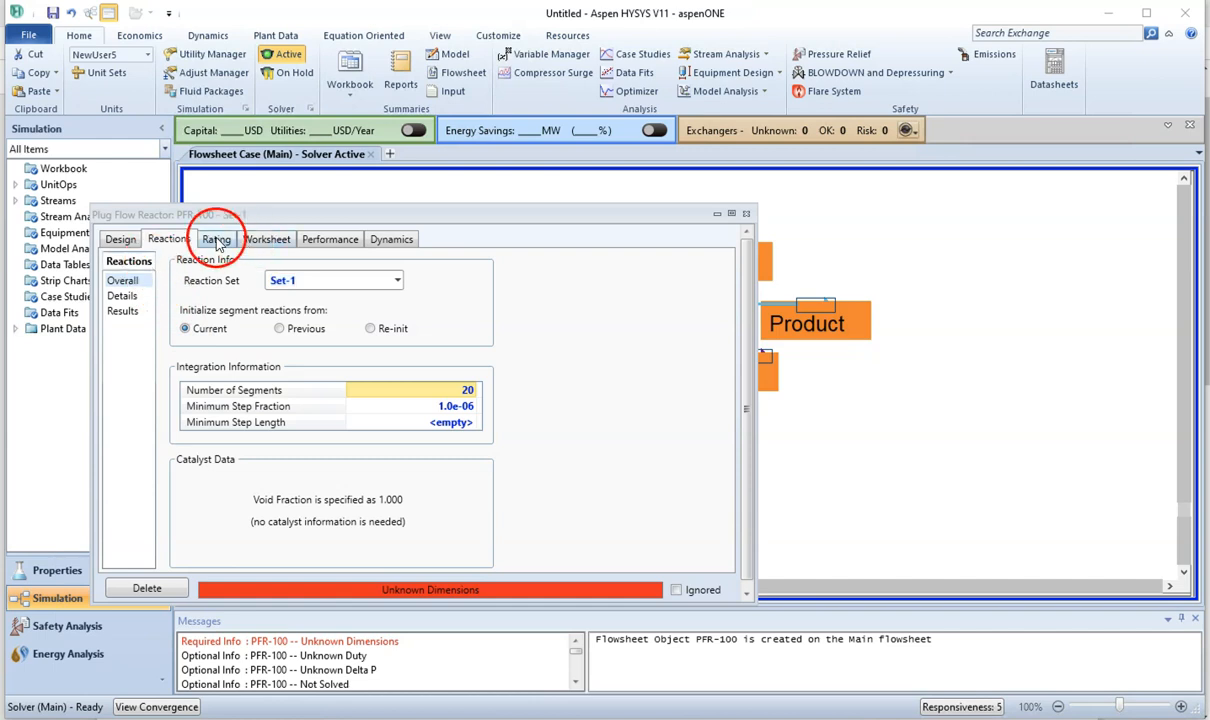
- Open the reactor's tube sizing, switch to Workbook 7.pdf in the browser and highlight "a reactor volume of 5m3" in red
left_click(217, 241)
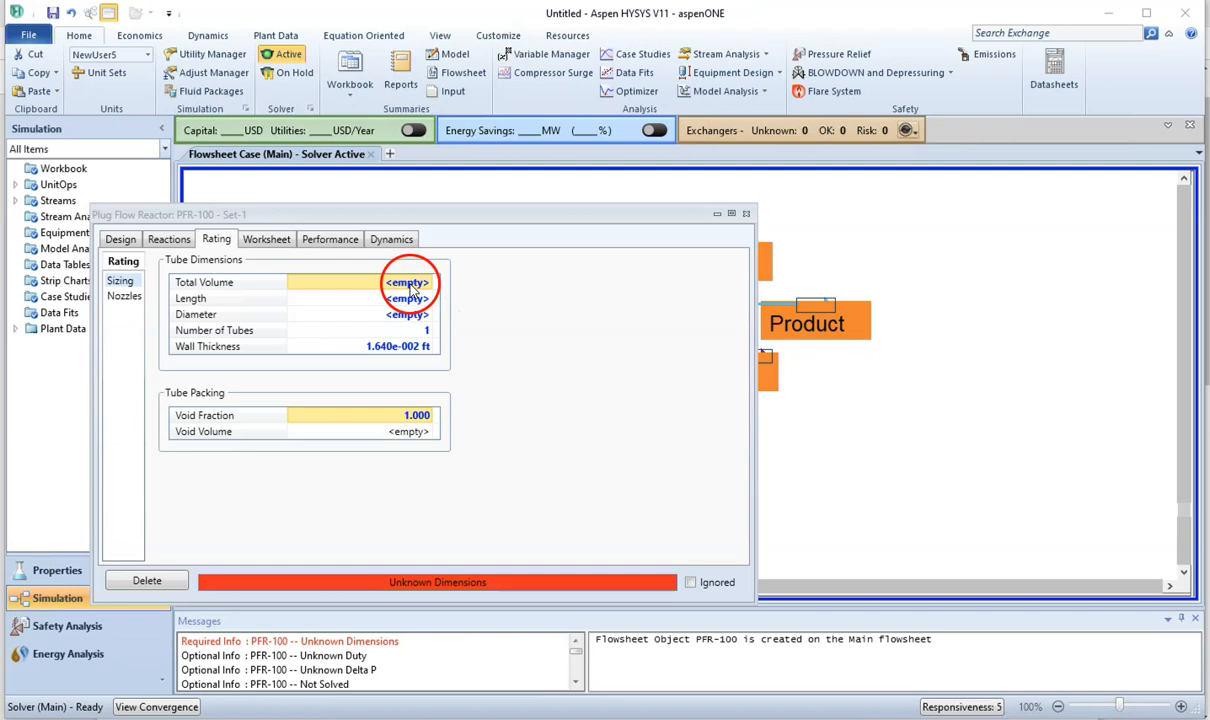
mouse_move(368, 660)
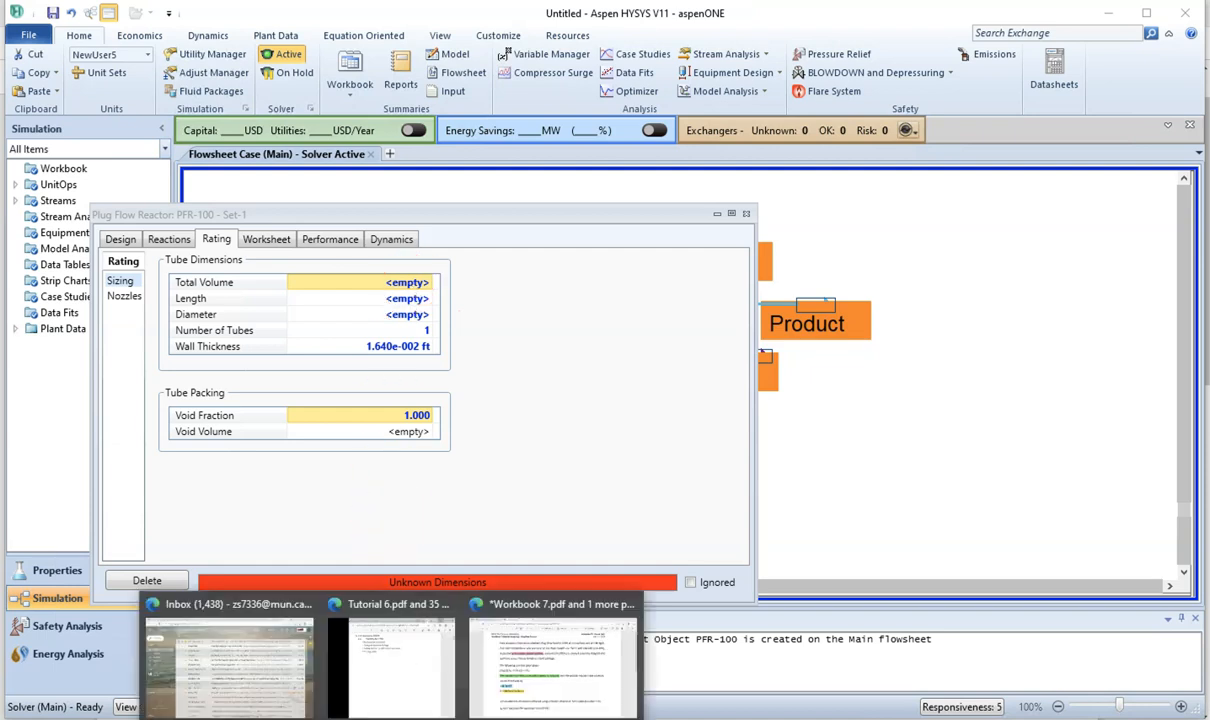
left_click(521, 692)
left_click_drag(641, 603, 776, 603)
left_click_drag(574, 603, 768, 605)
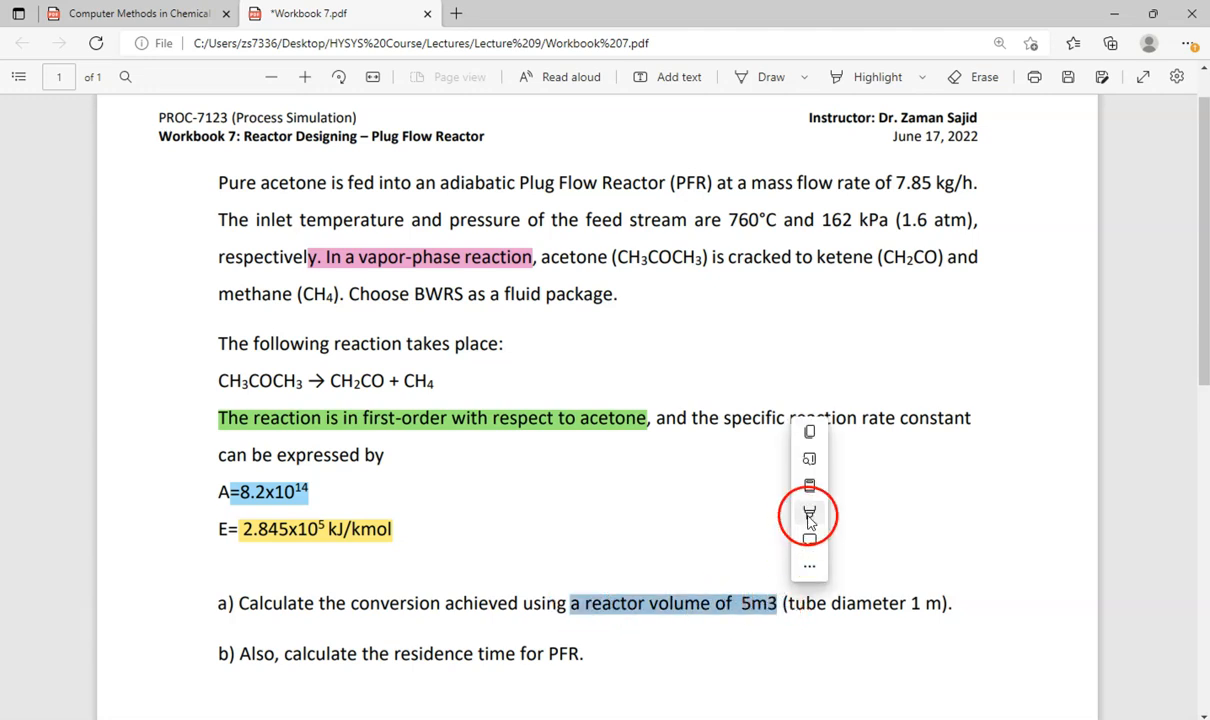
mouse_move(809, 517)
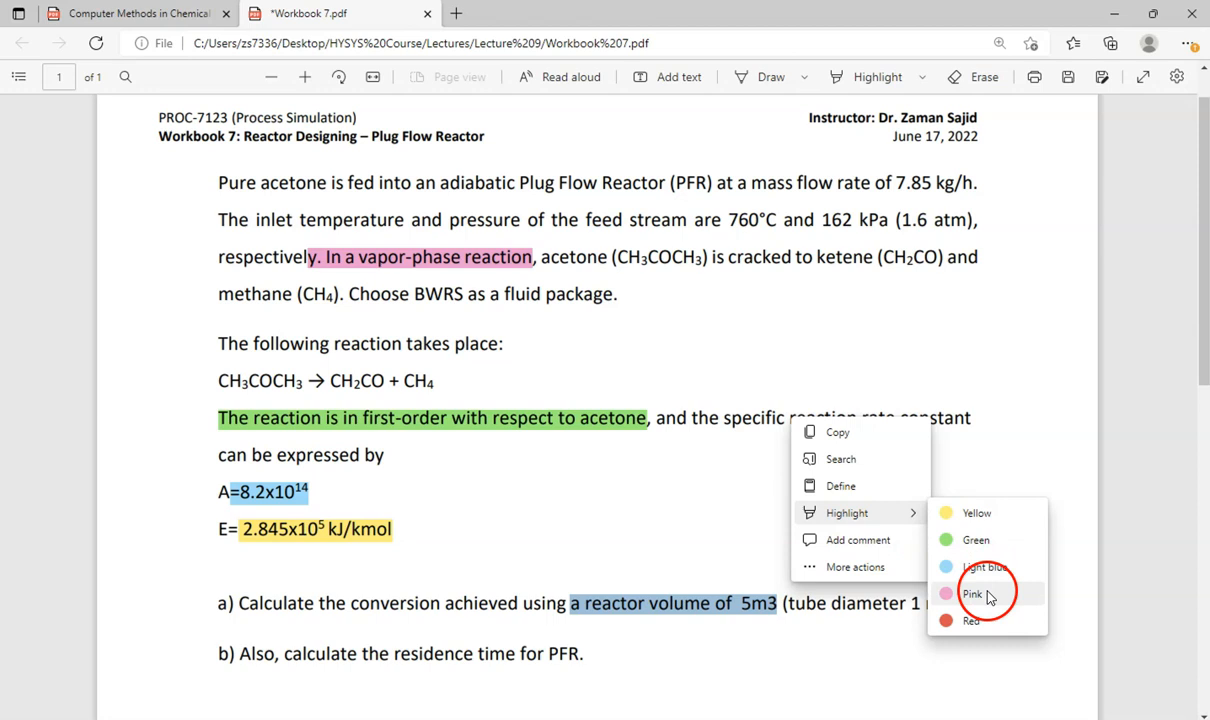
left_click(968, 620)
- Highlight "tube diameter 1 m" in part a) of the workbook in green
left_click_drag(940, 603, 785, 602)
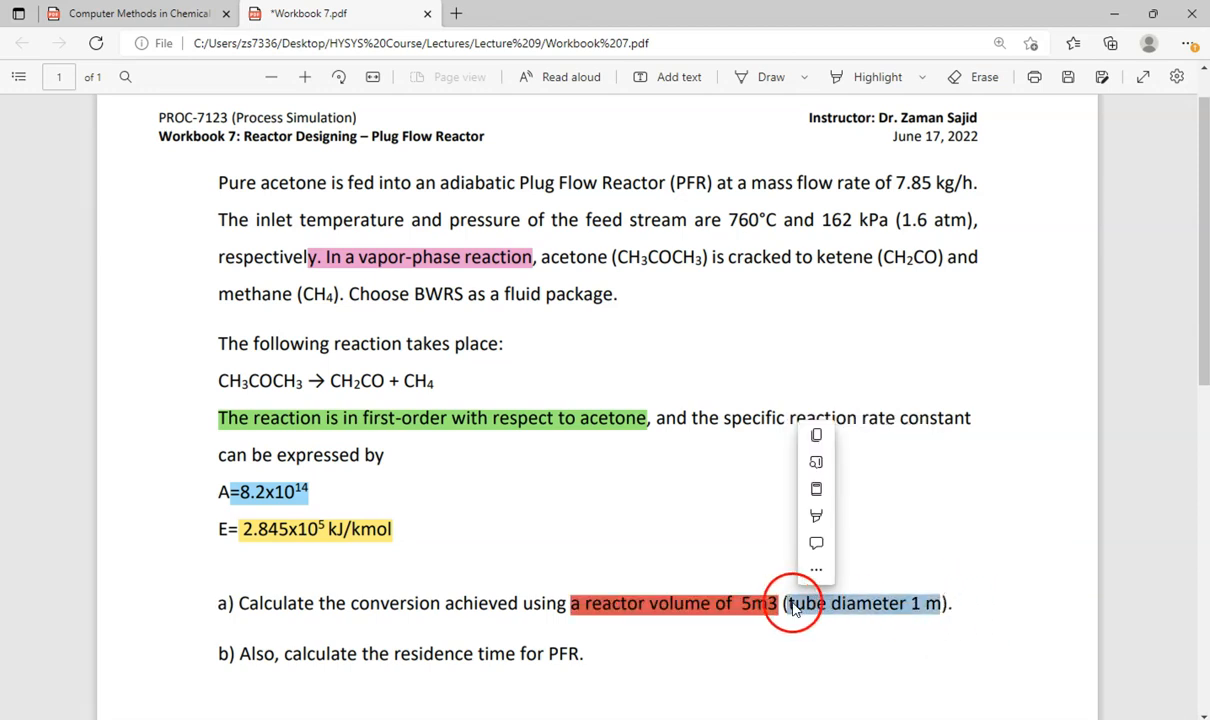
mouse_move(816, 515)
left_click(975, 476)
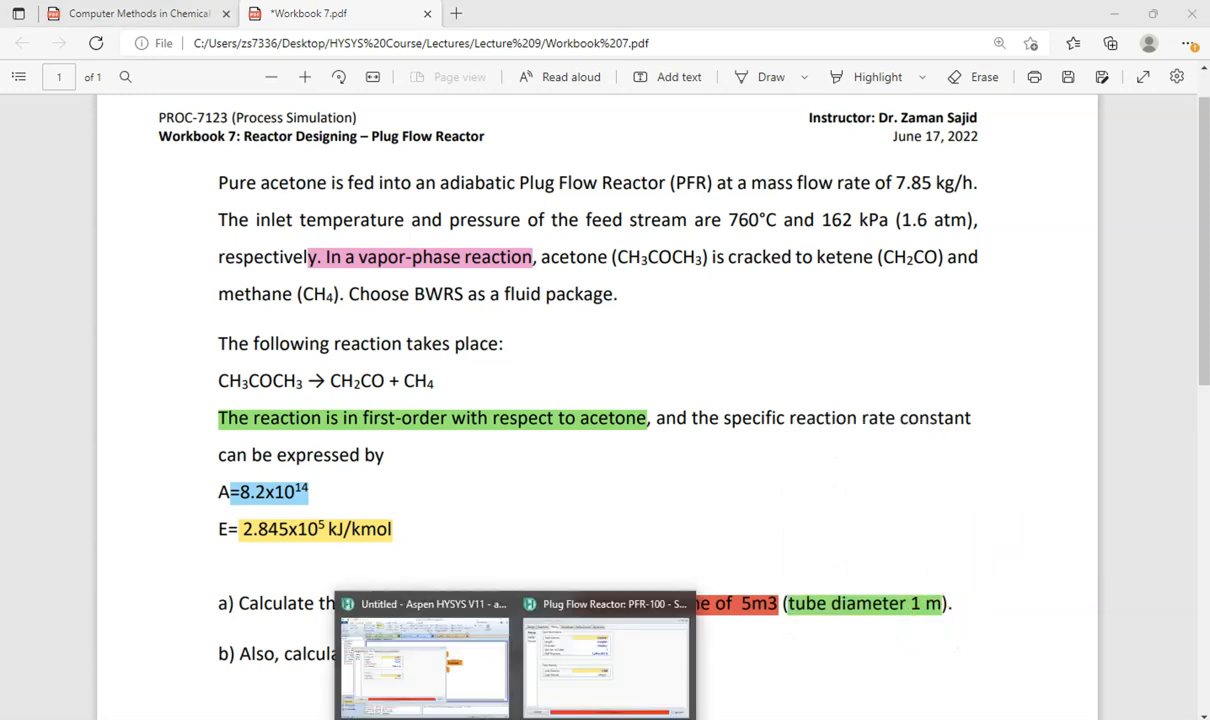
- Switch back to Aspen HYSYS and set the reactor tube's total volume to 5 m3 and its length to 1 m
left_click(616, 662)
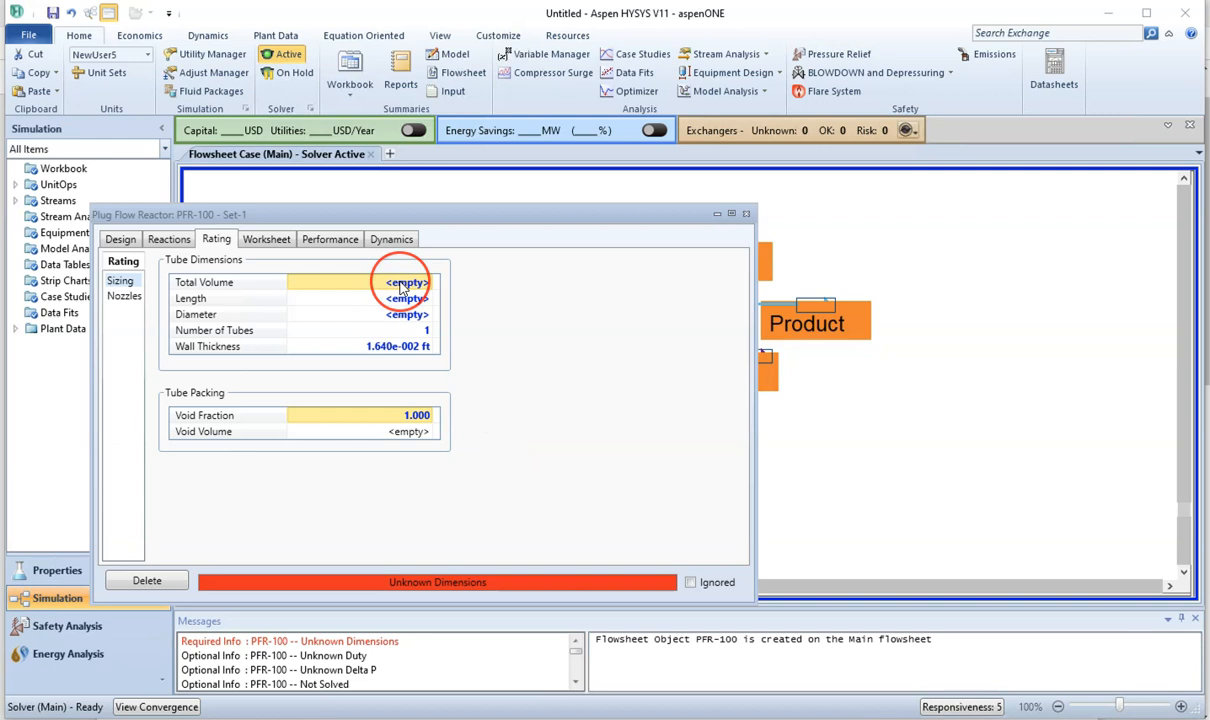
type("5")
left_click(410, 297)
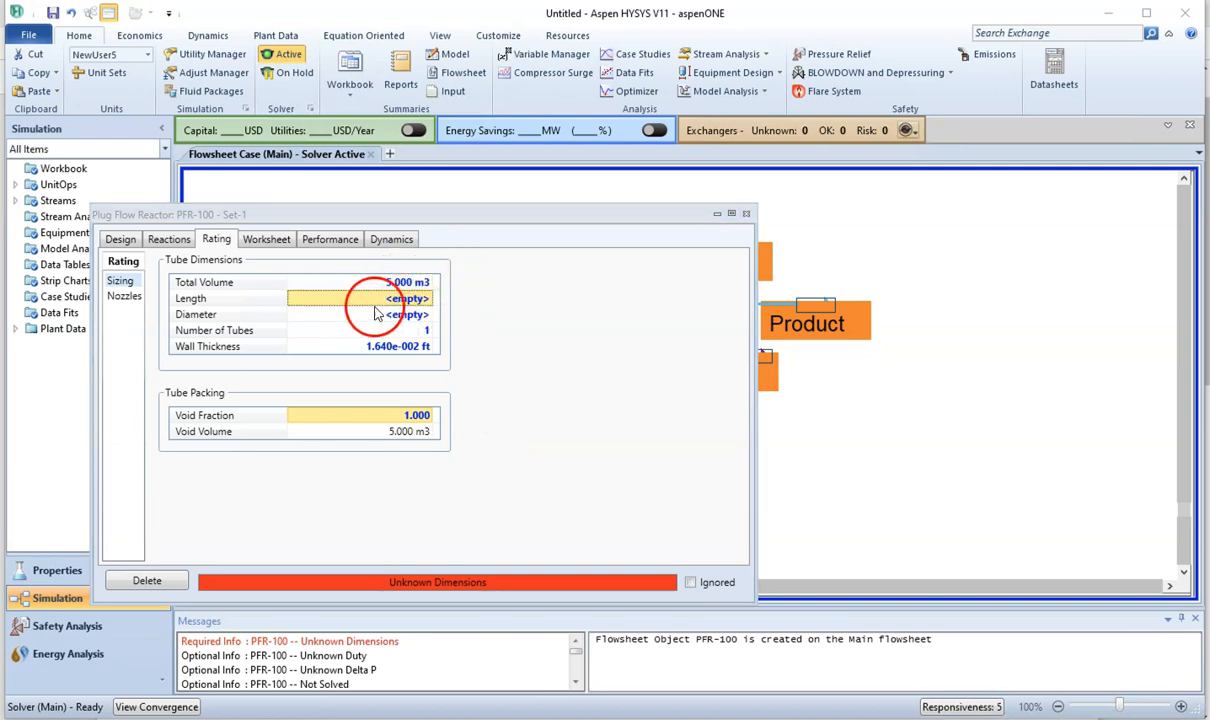
type("1")
left_click(494, 299)
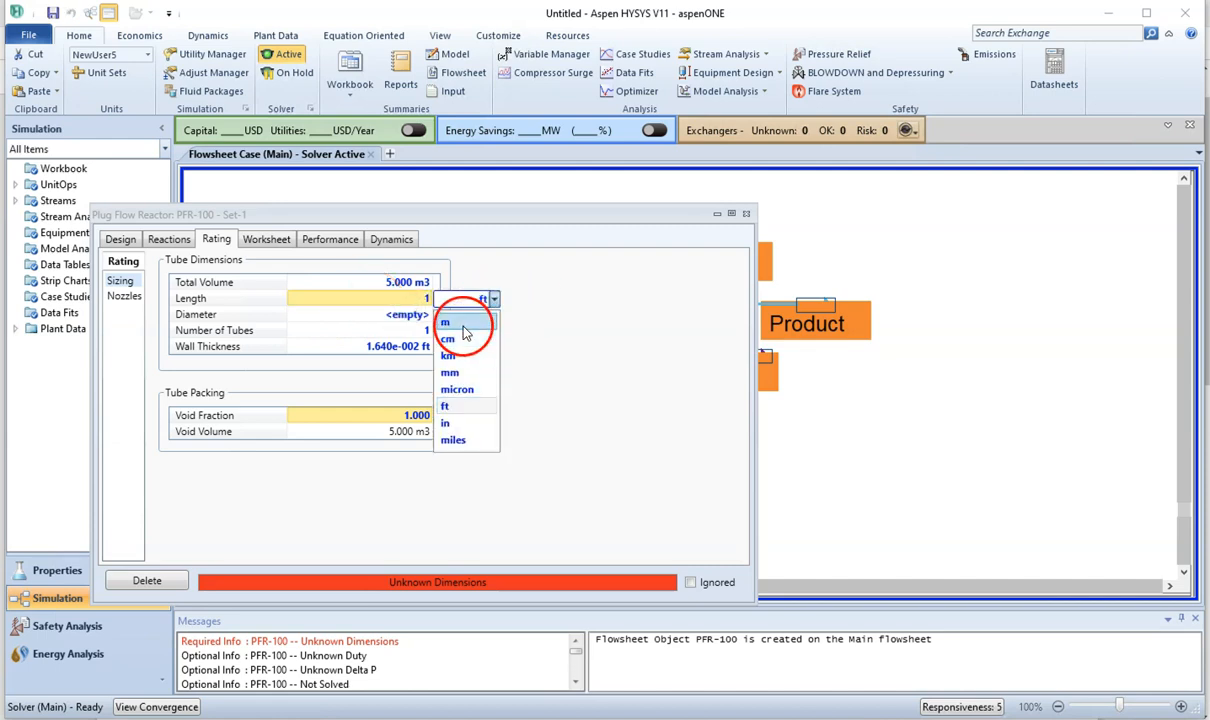
left_click(466, 327)
- Review the reactor's tube dimensions, void fraction and catalyst data, checking them against the problem statement in Workbook 7.pdf
mouse_move(405, 322)
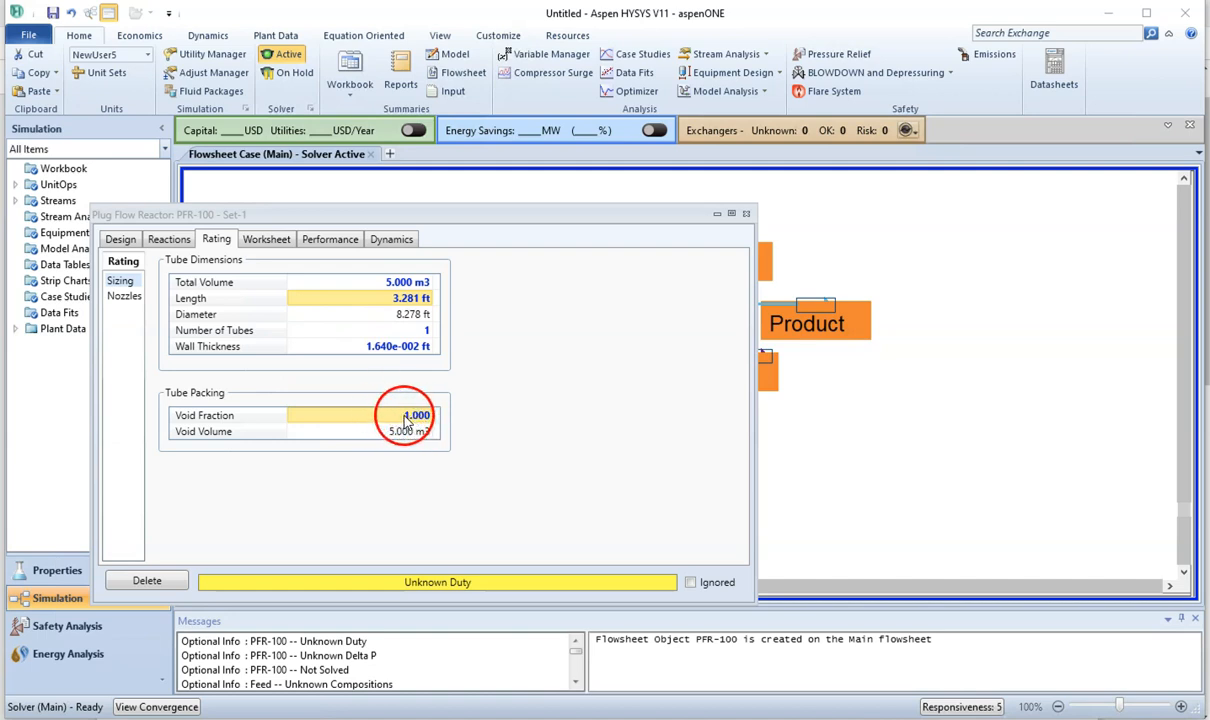
left_click(211, 304)
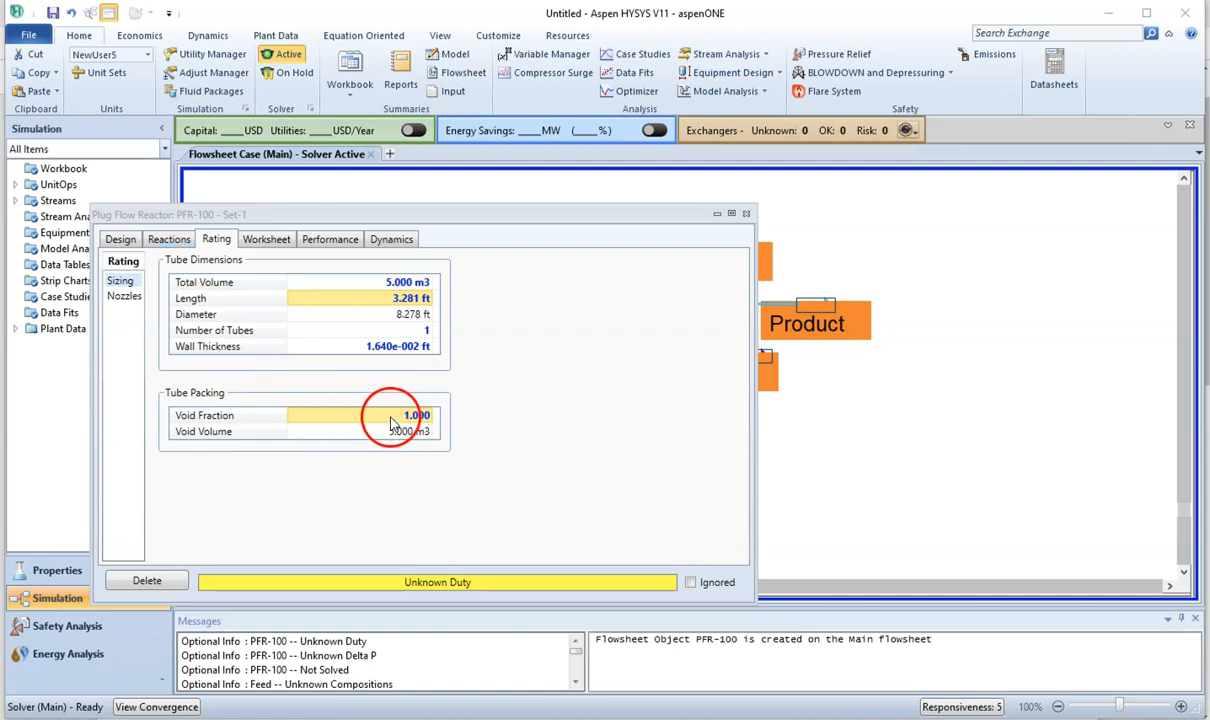
left_click(163, 246)
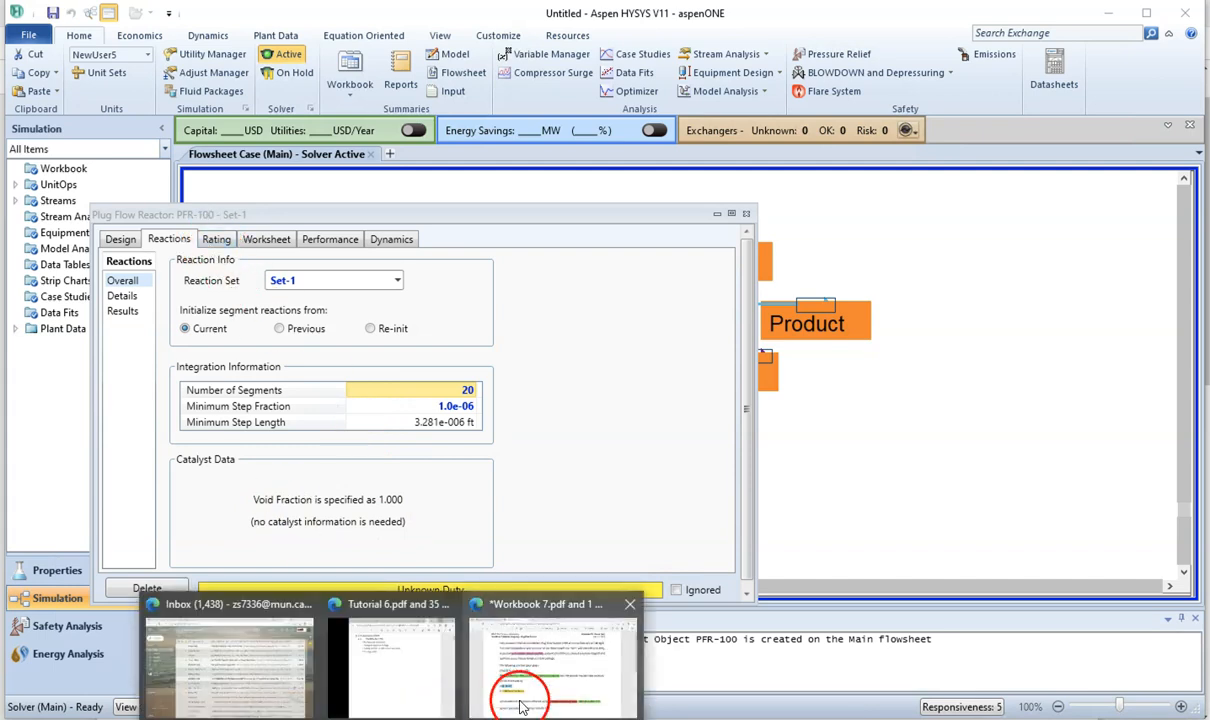
left_click(505, 655)
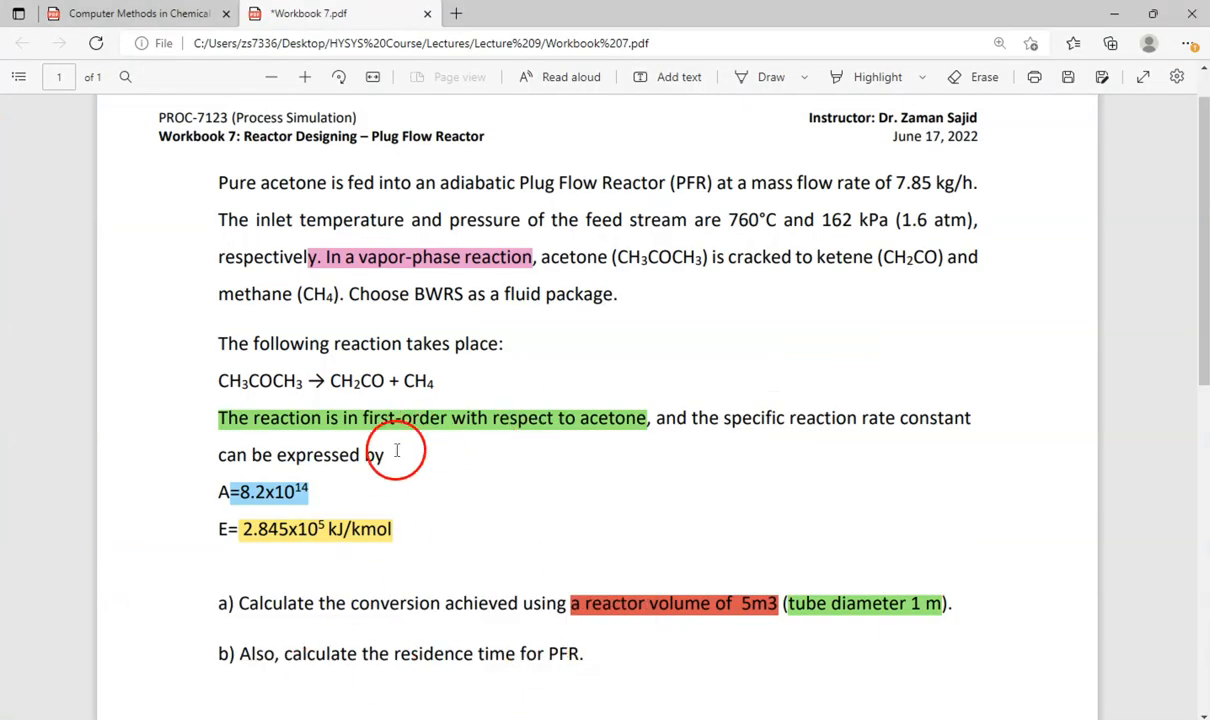
mouse_move(527, 707)
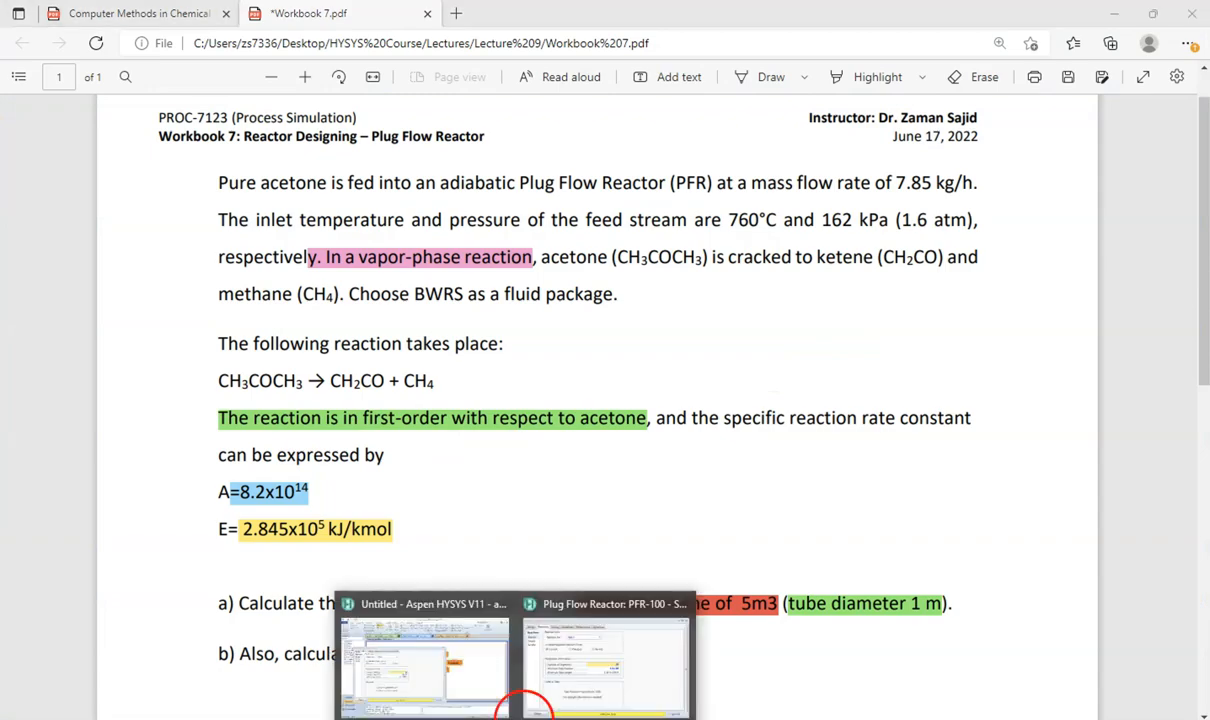
left_click(608, 664)
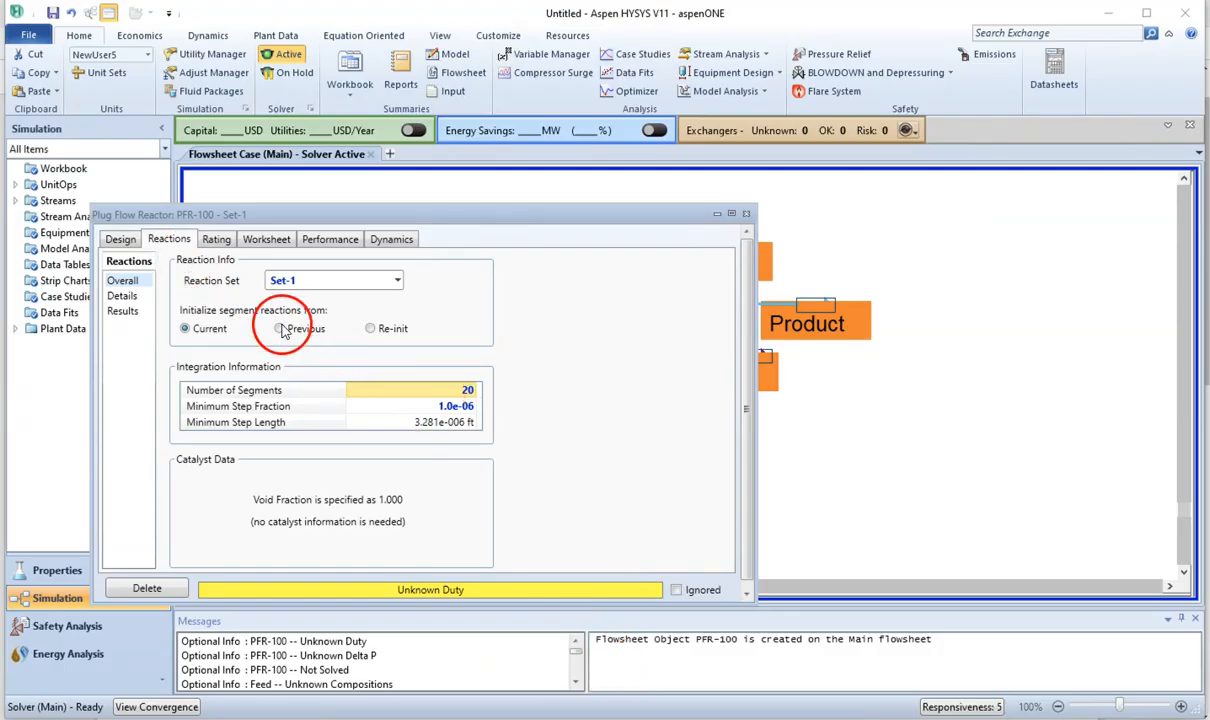
left_click(217, 242)
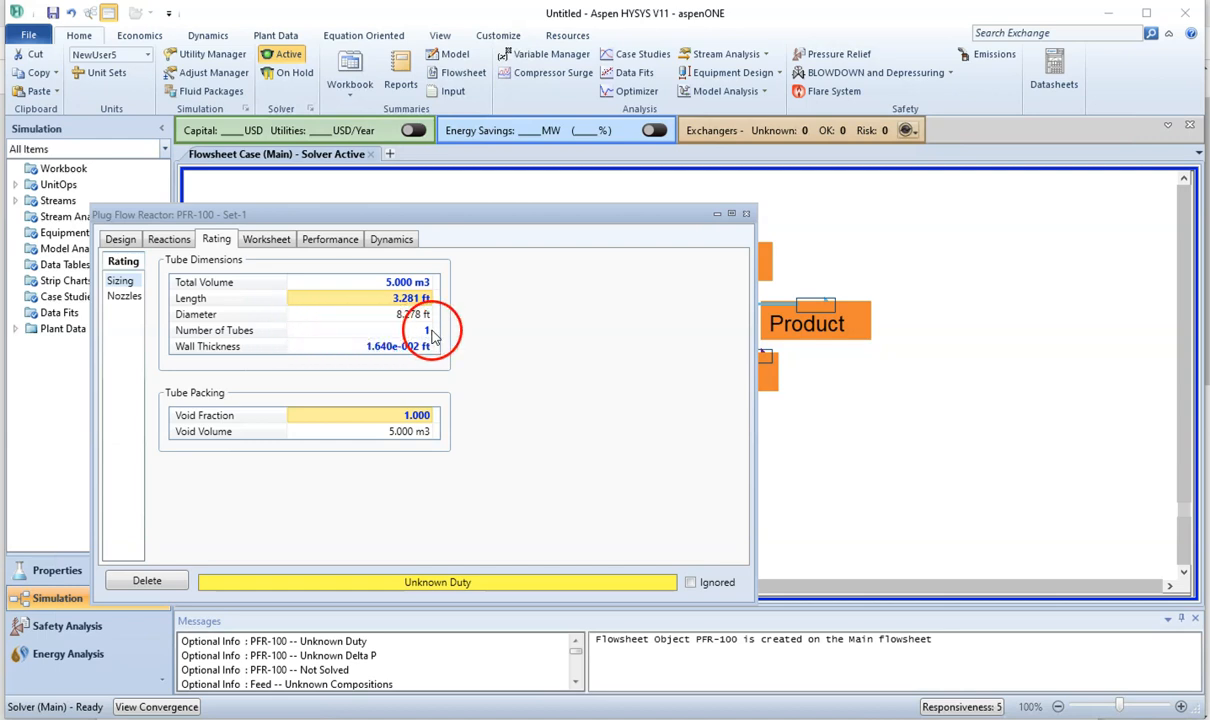
mouse_move(320, 328)
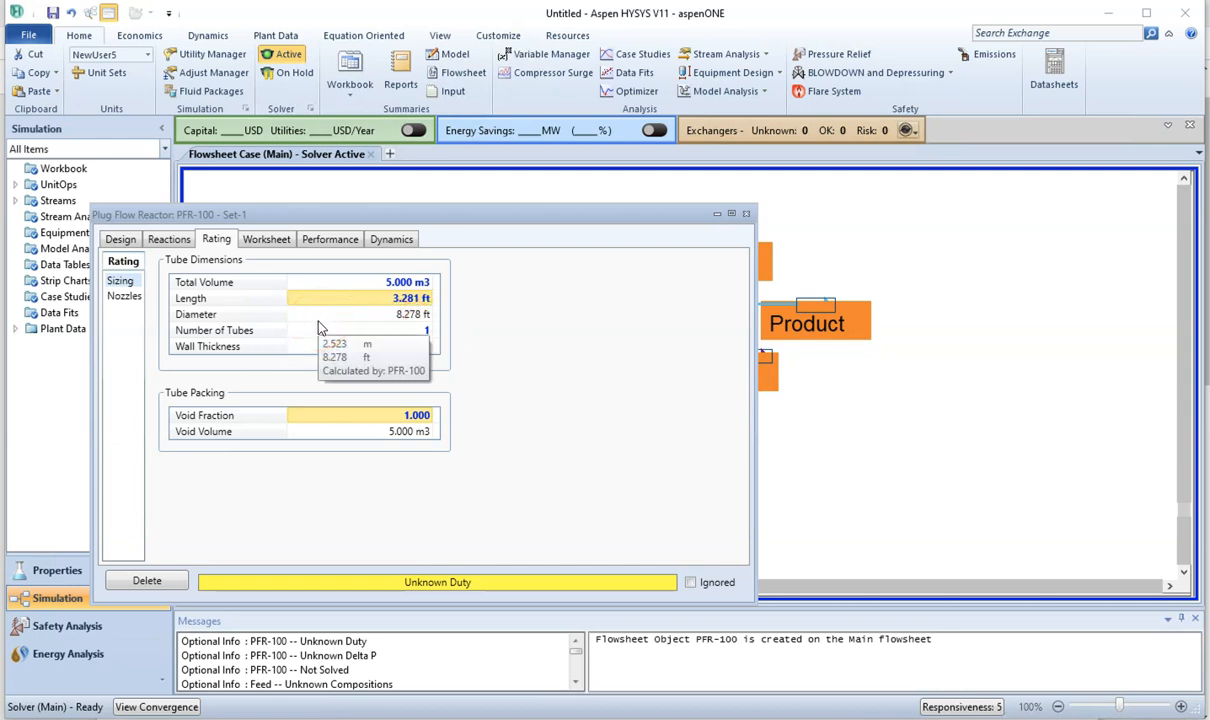
- Open the reactor's stream conditions worksheet, switch to Workbook 7.pdf and highlight "a mass flow rate of 7.85 kg/h" in green
left_click(268, 244)
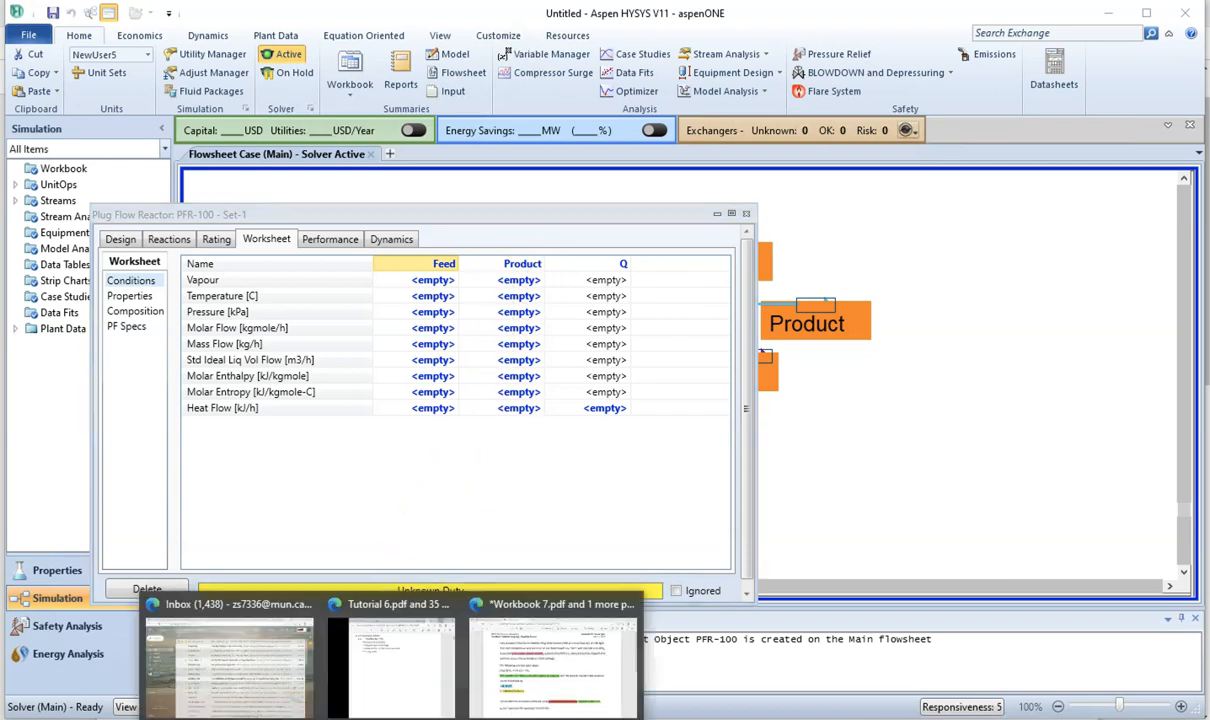
left_click(552, 632)
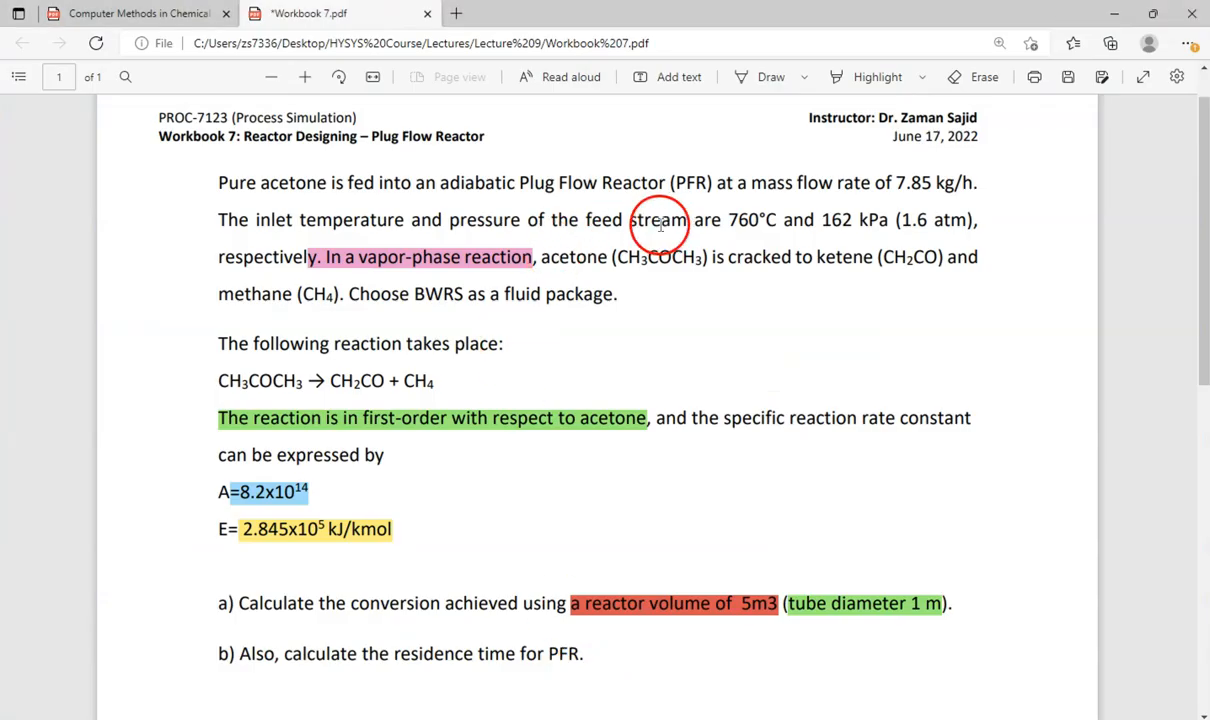
left_click_drag(744, 183, 978, 183)
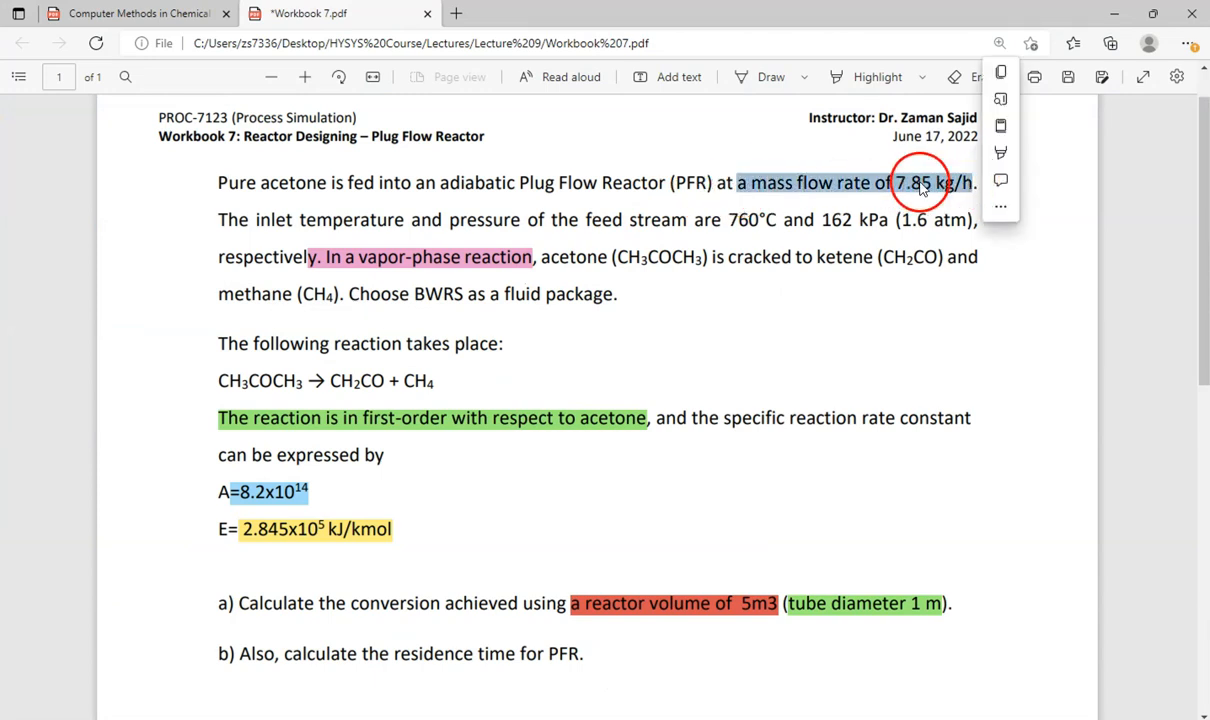
mouse_move(1002, 157)
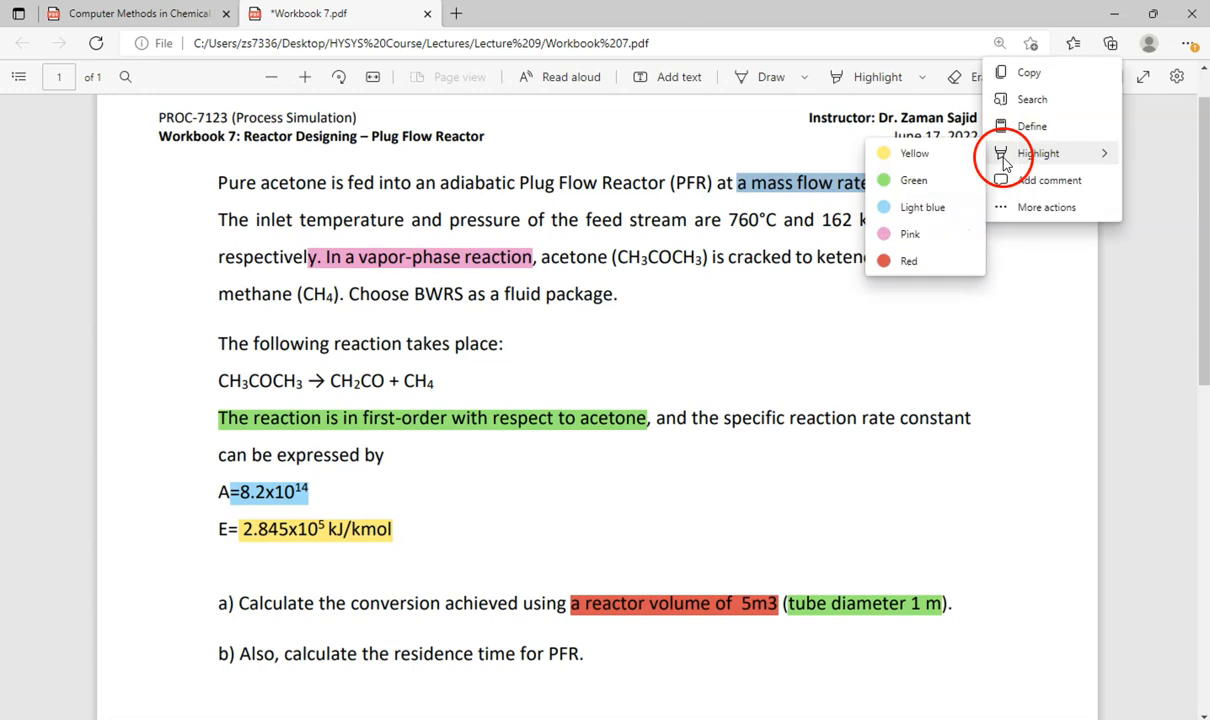
left_click(951, 184)
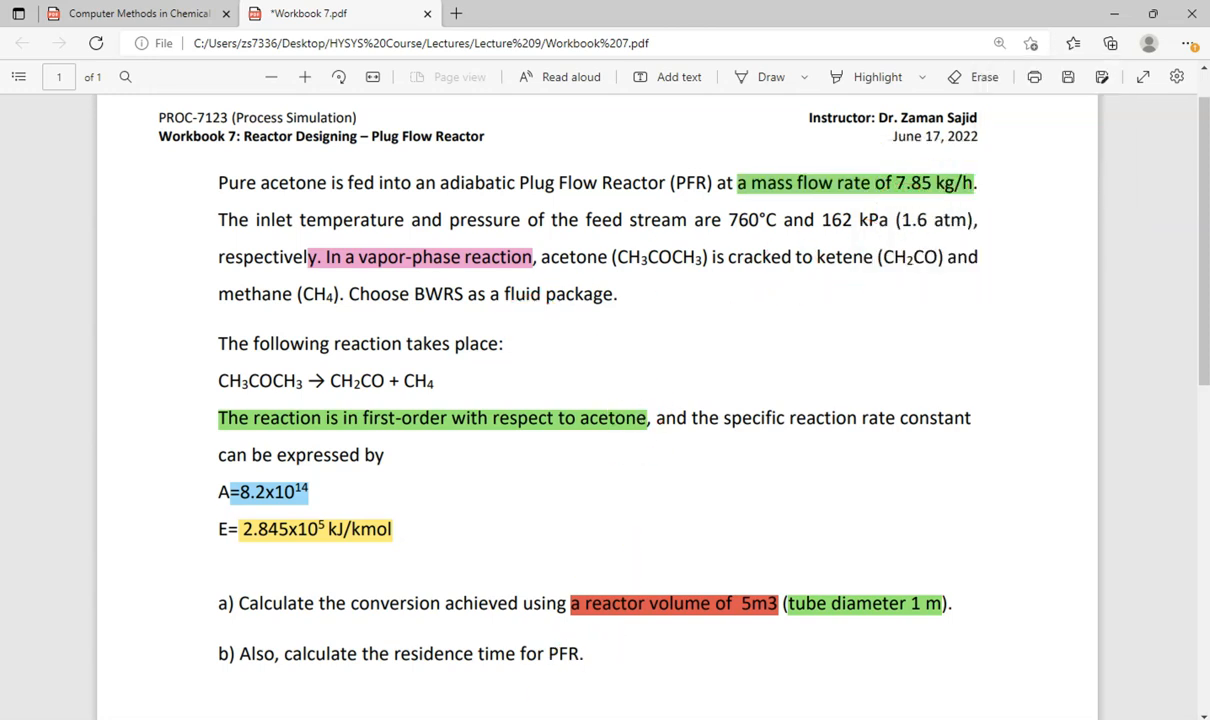
- Switch back to Aspen HYSYS and set the Feed stream's mass flow to 7.85 kg/h
left_click(515, 719)
left_click(563, 625)
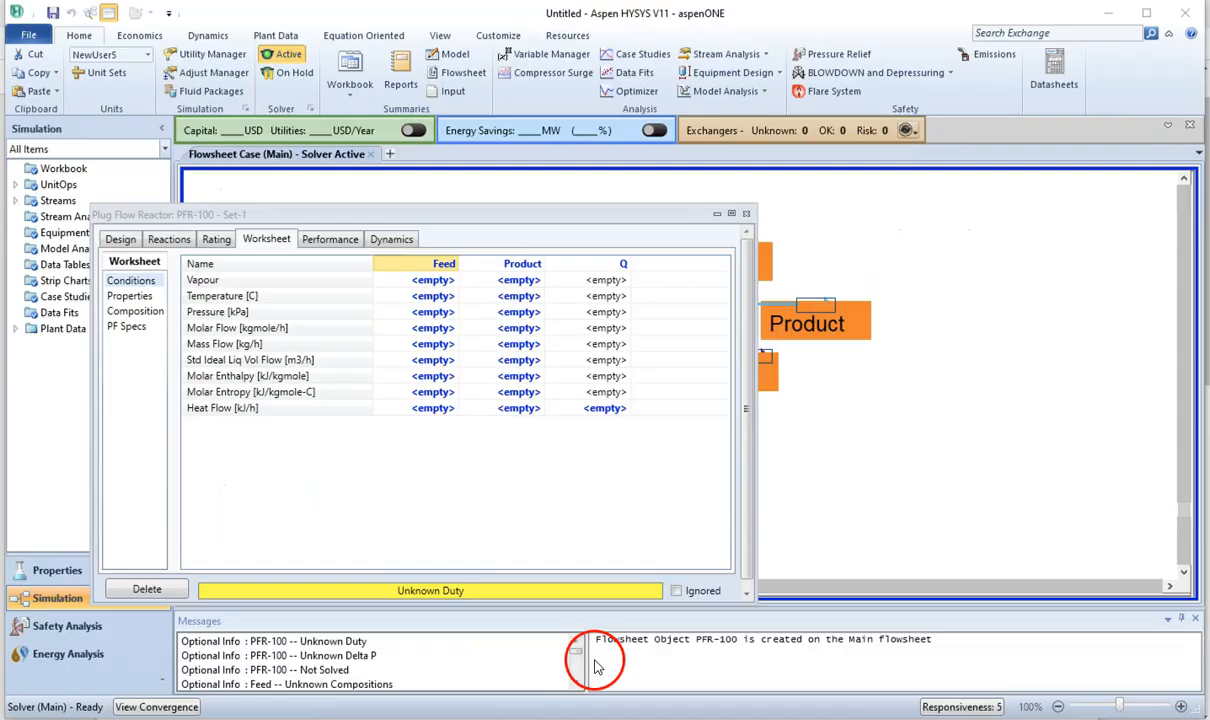
left_click(433, 346)
type("7")
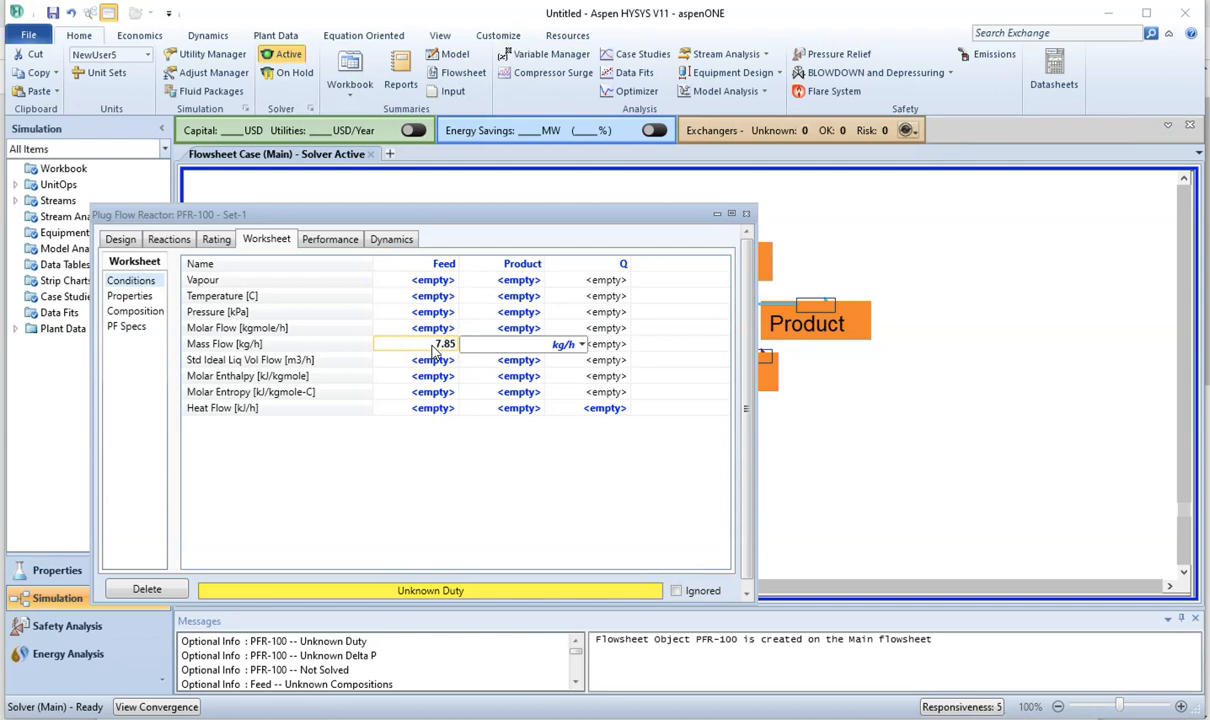
type(".85")
left_click(359, 392)
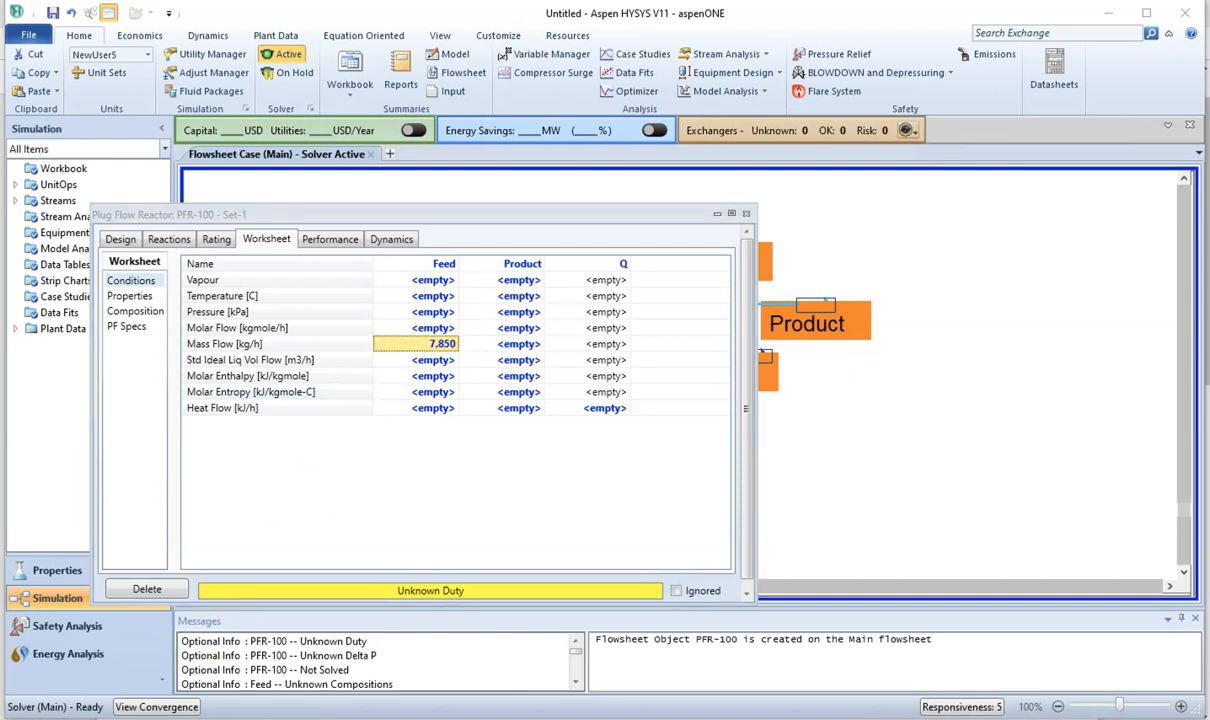
- Switch to Workbook 7.pdf and highlight the feed's inlet temperature and pressure, 760°C and 162 kPa, in light blue
left_click(532, 680)
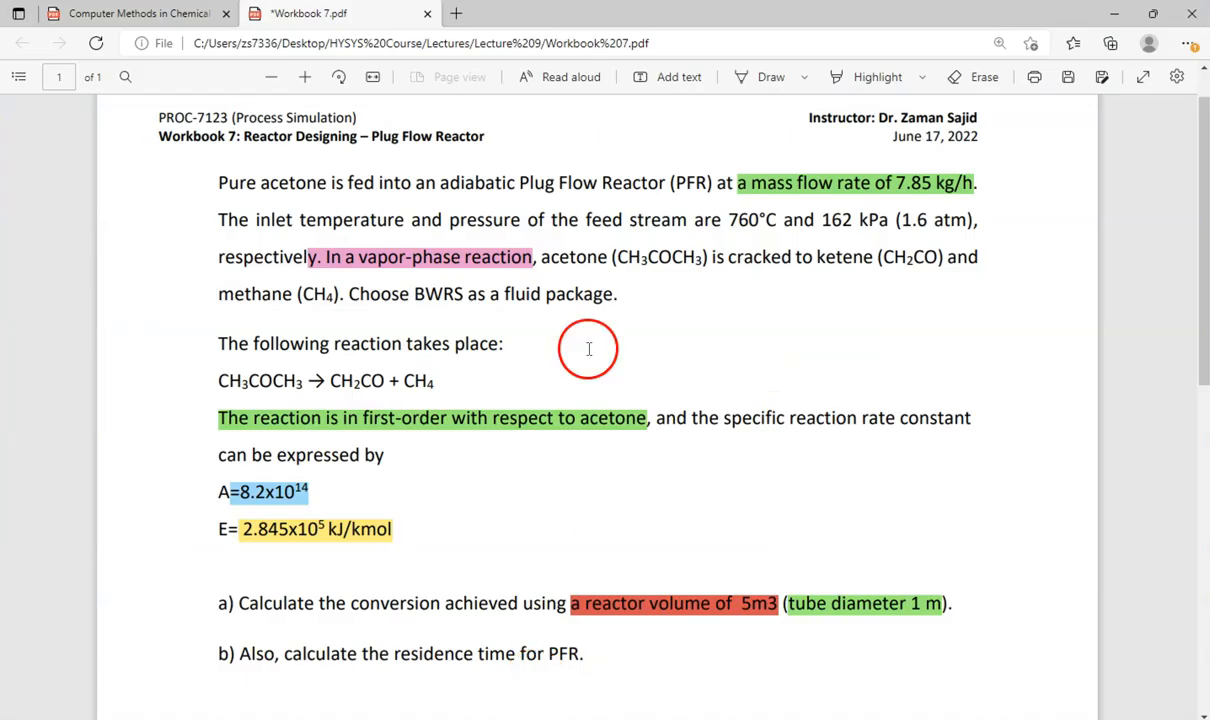
left_click_drag(252, 222, 891, 218)
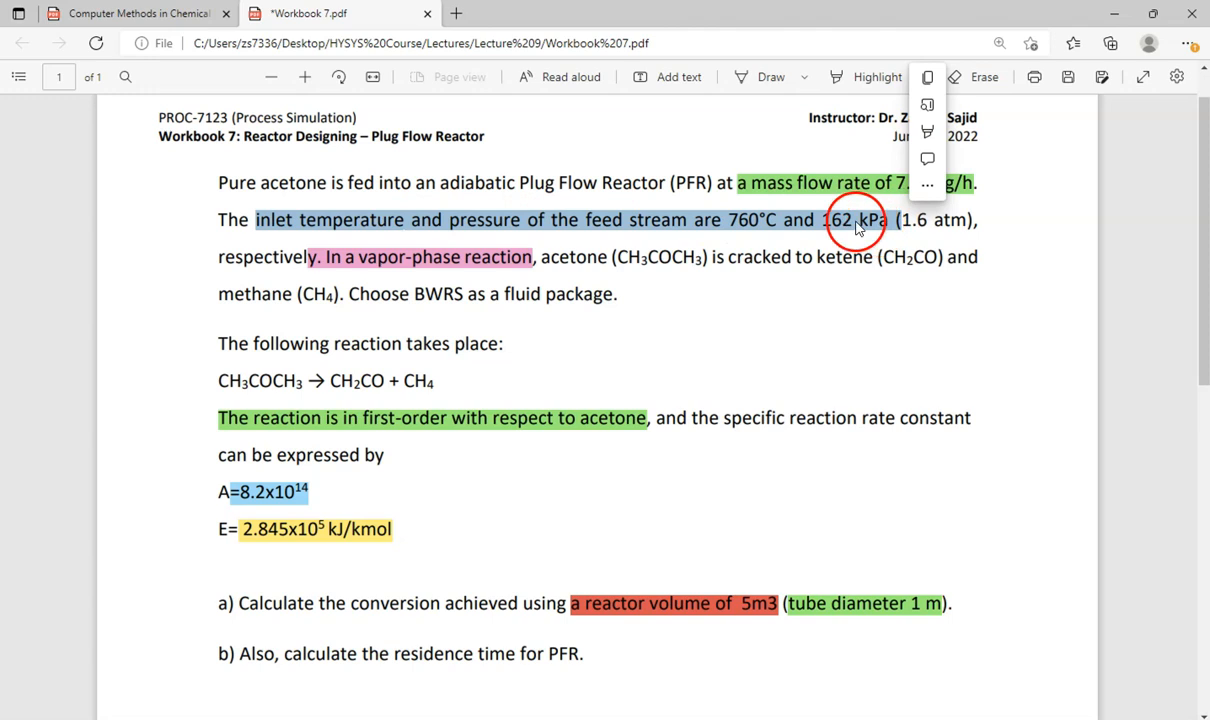
left_click(927, 185)
mouse_move(965, 132)
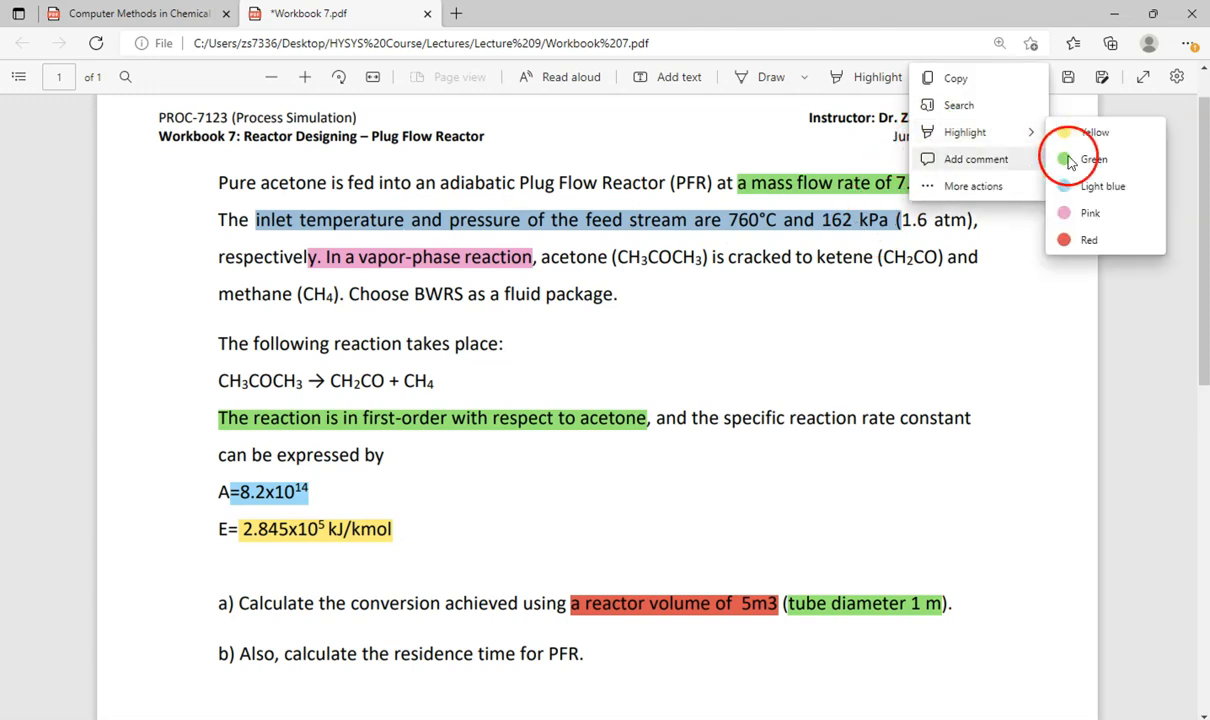
left_click(1095, 186)
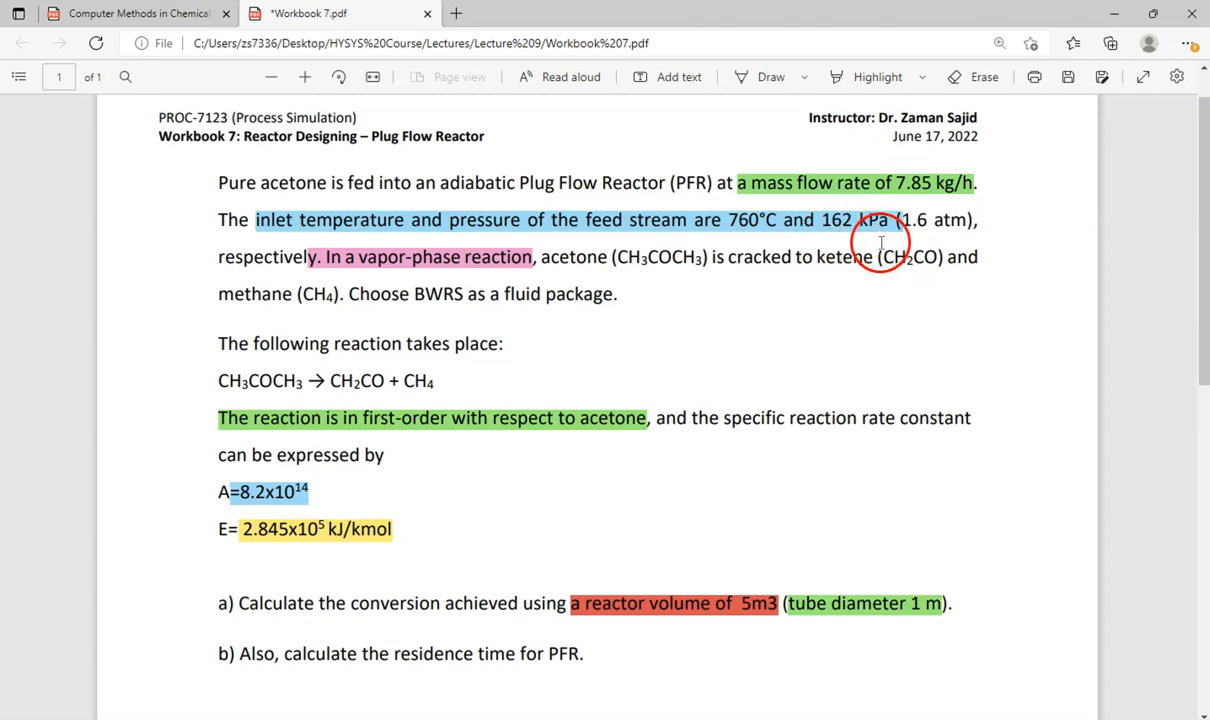
- Switch back to Aspen HYSYS and set the Feed stream's temperature to 760 °C and pressure to 162 kPa
left_click(575, 670)
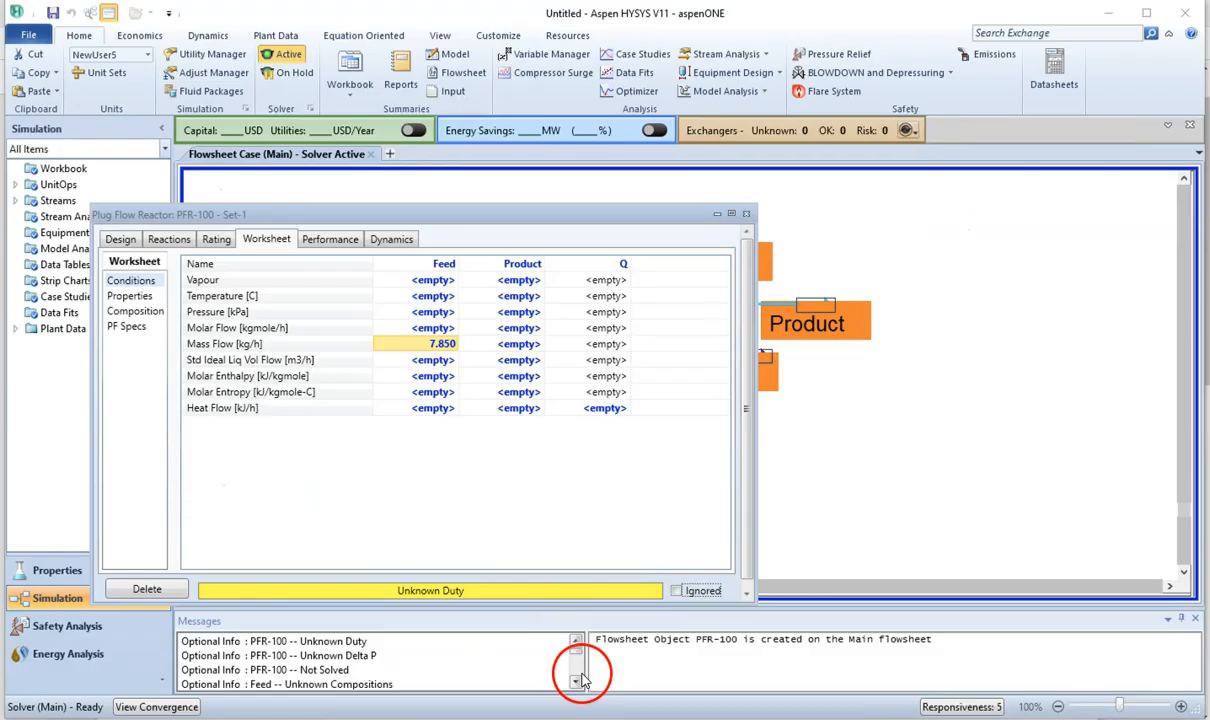
left_click(427, 298)
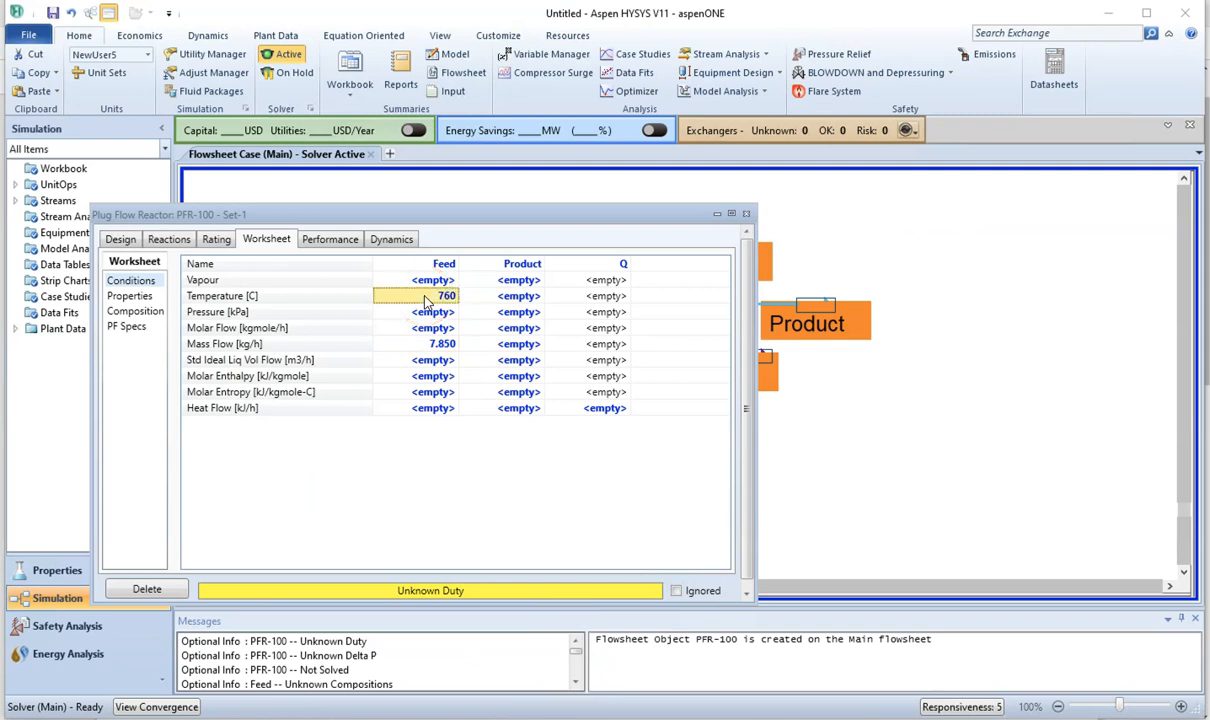
key("Return")
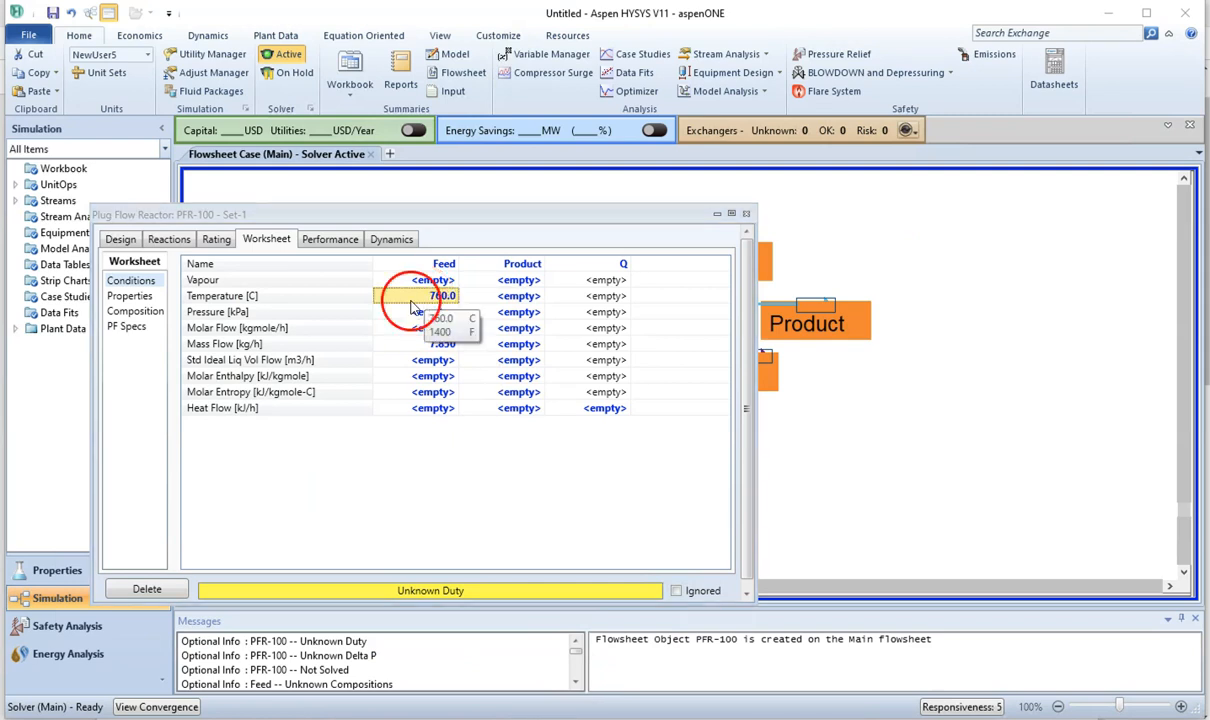
left_click(418, 314)
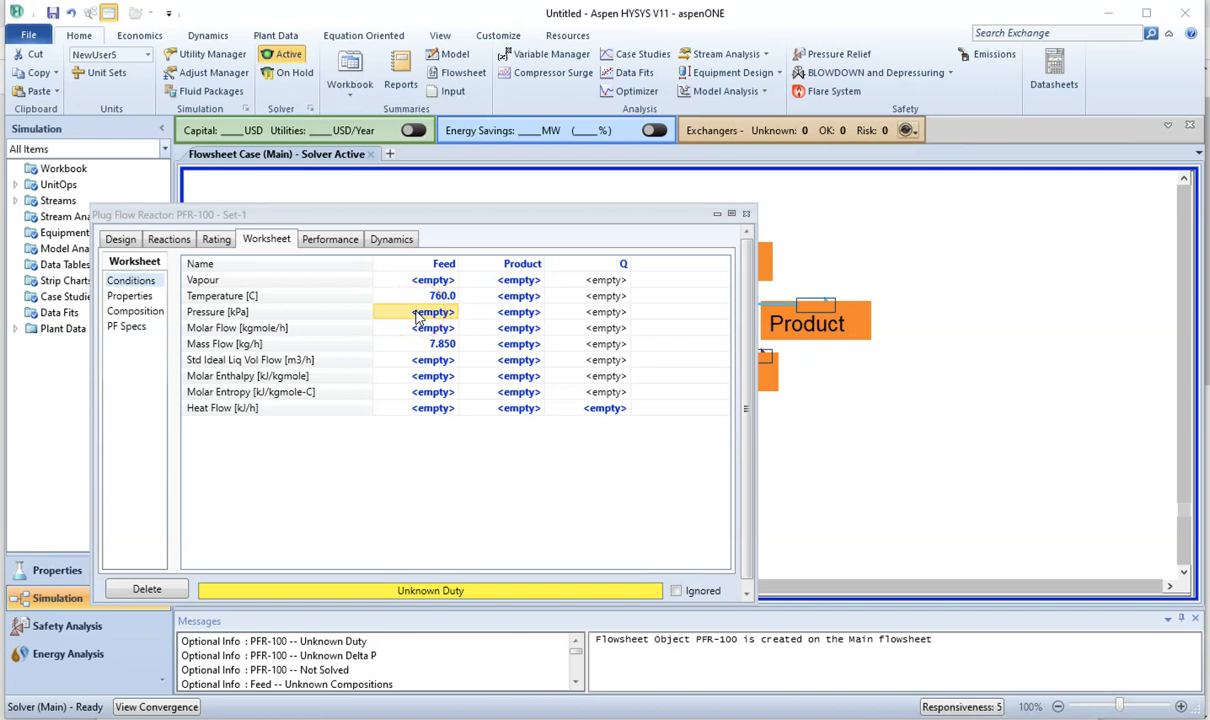
type("162")
key("Return")
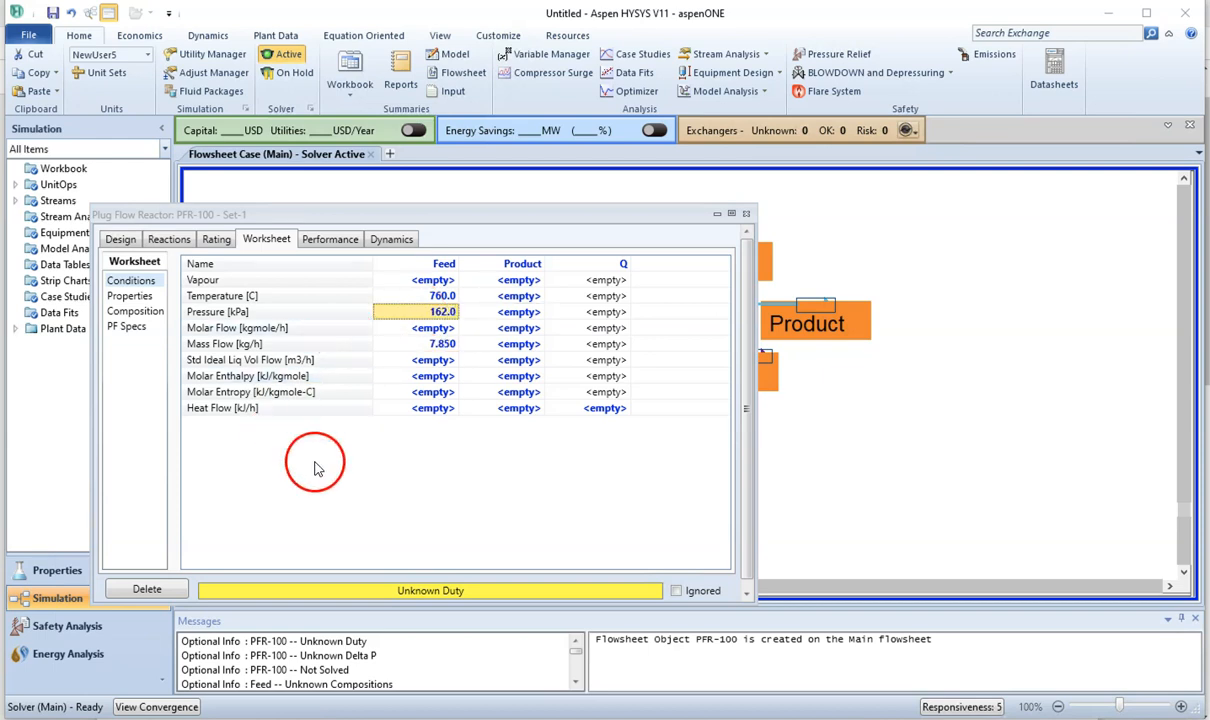
- Check the feed description in Workbook 7.pdf and, back in Aspen HYSYS, set the Feed composition to acetone mole fraction 1, normalizing the rest to 0
left_click(146, 314)
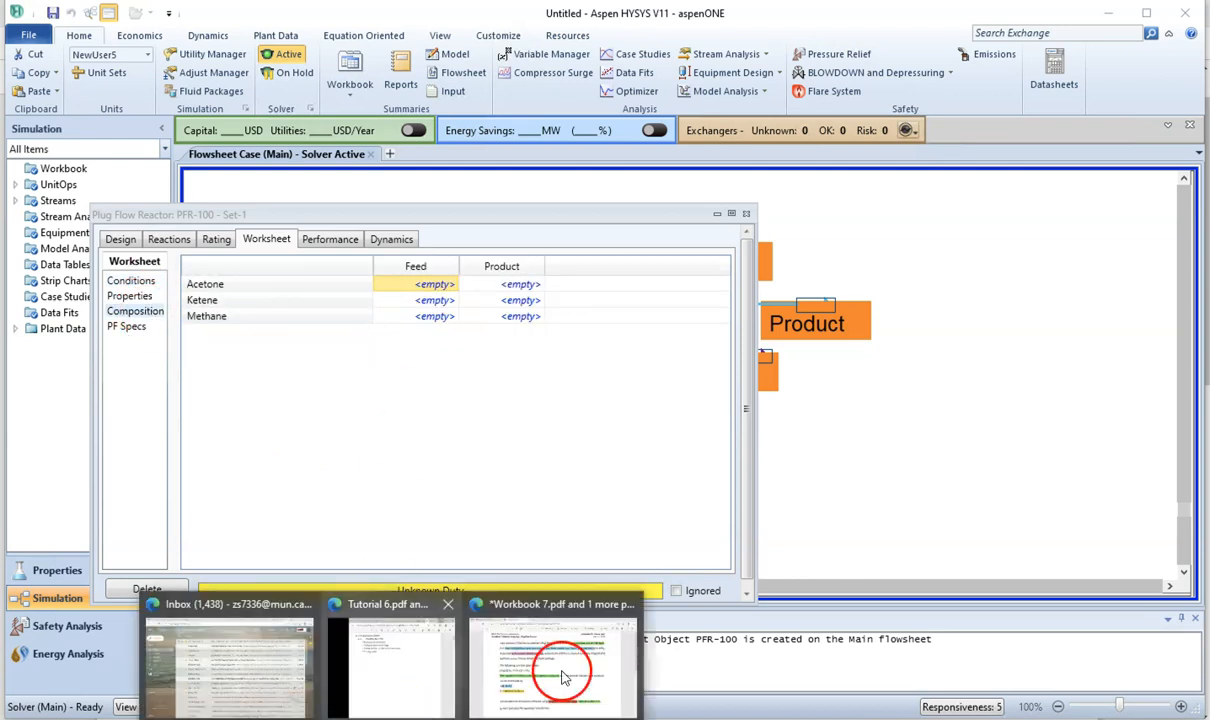
left_click(562, 676)
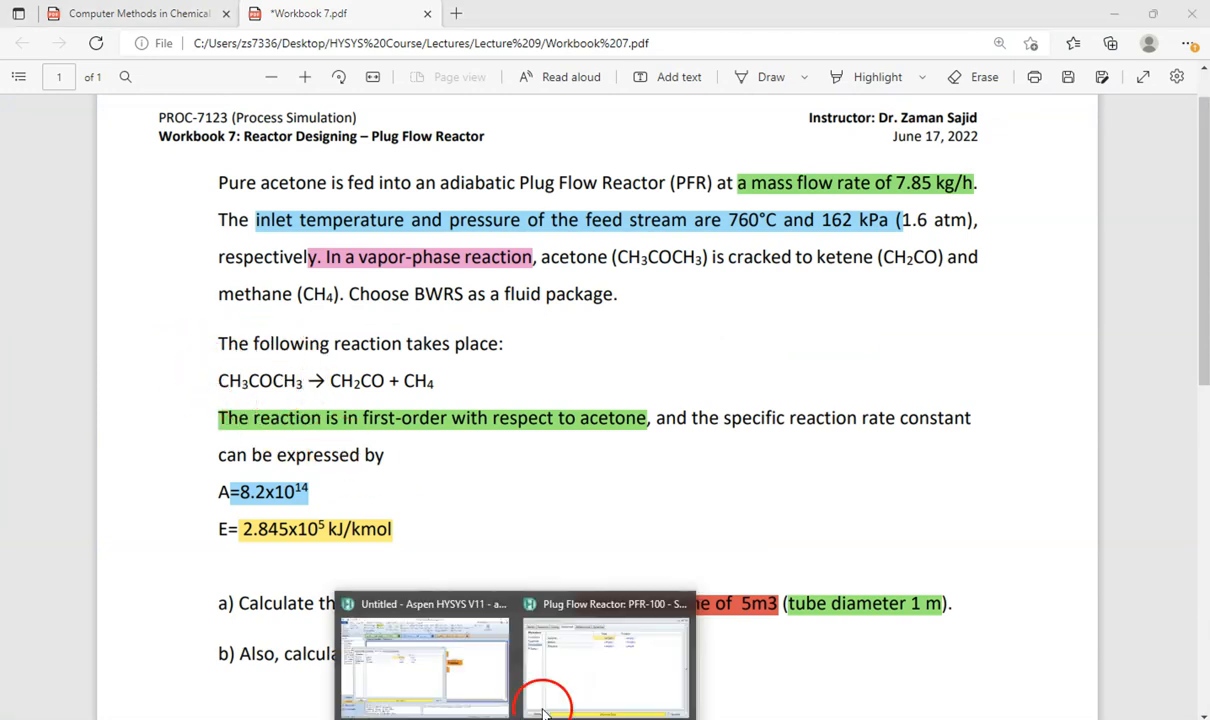
left_click(575, 670)
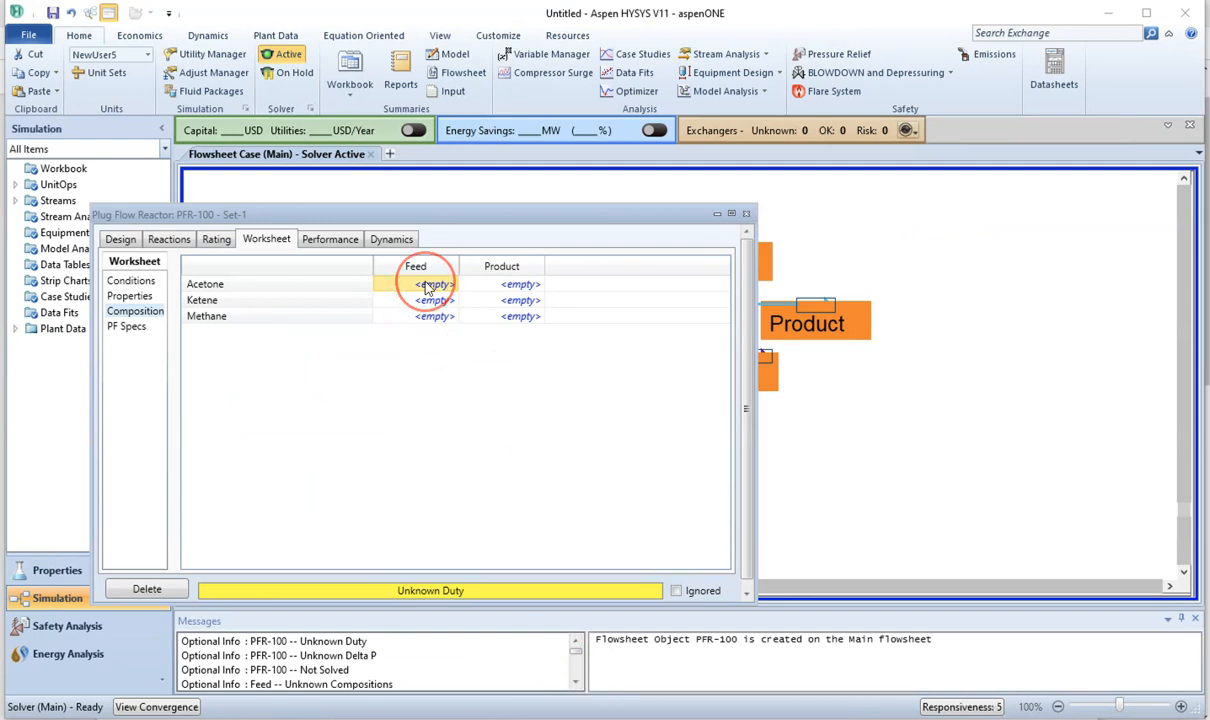
type("1")
key("Return")
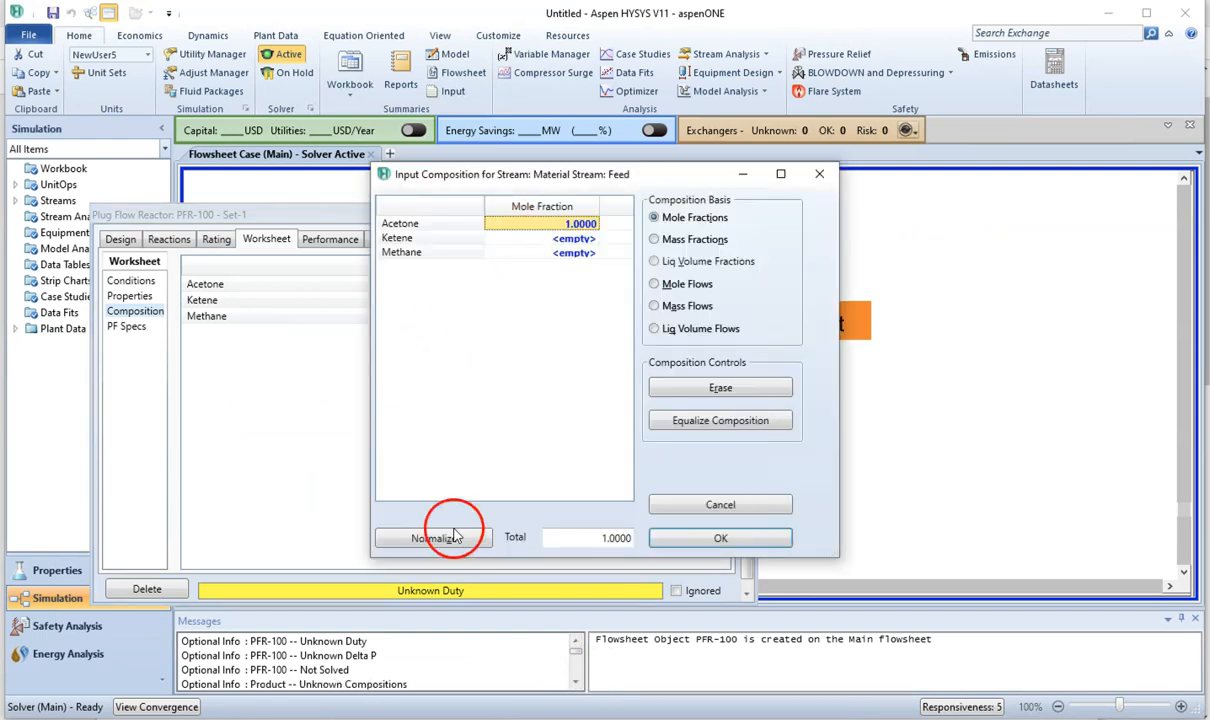
left_click(450, 537)
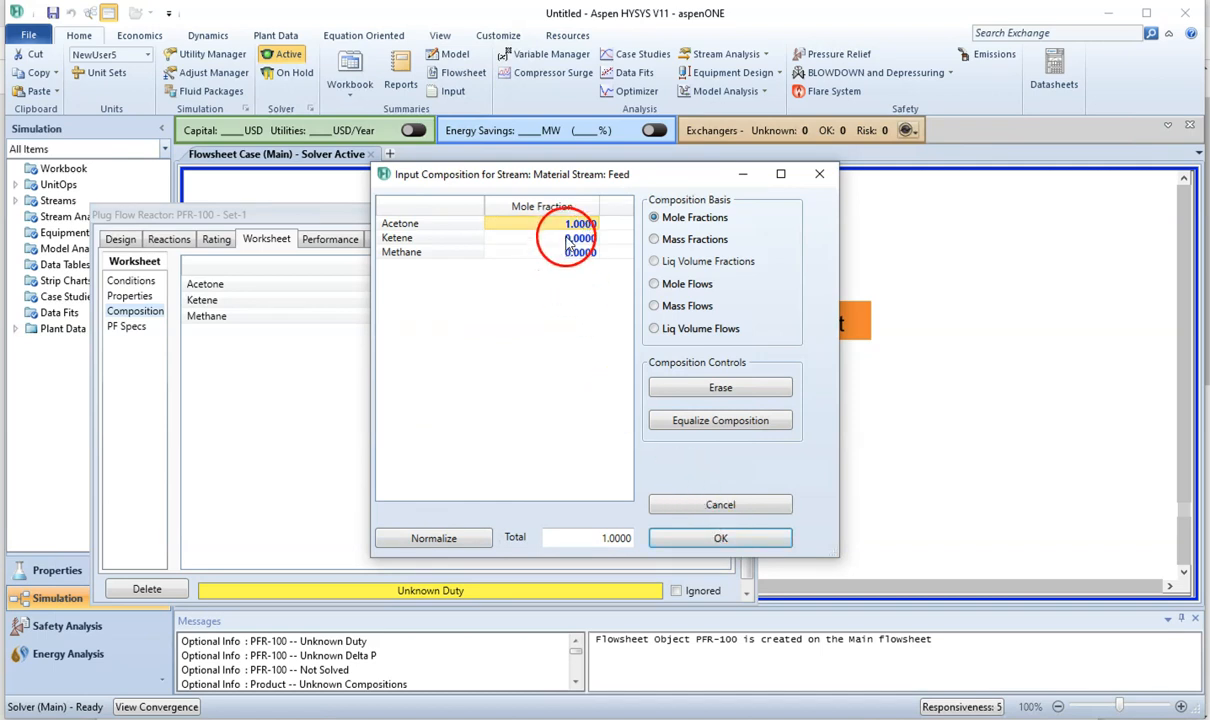
left_click(721, 541)
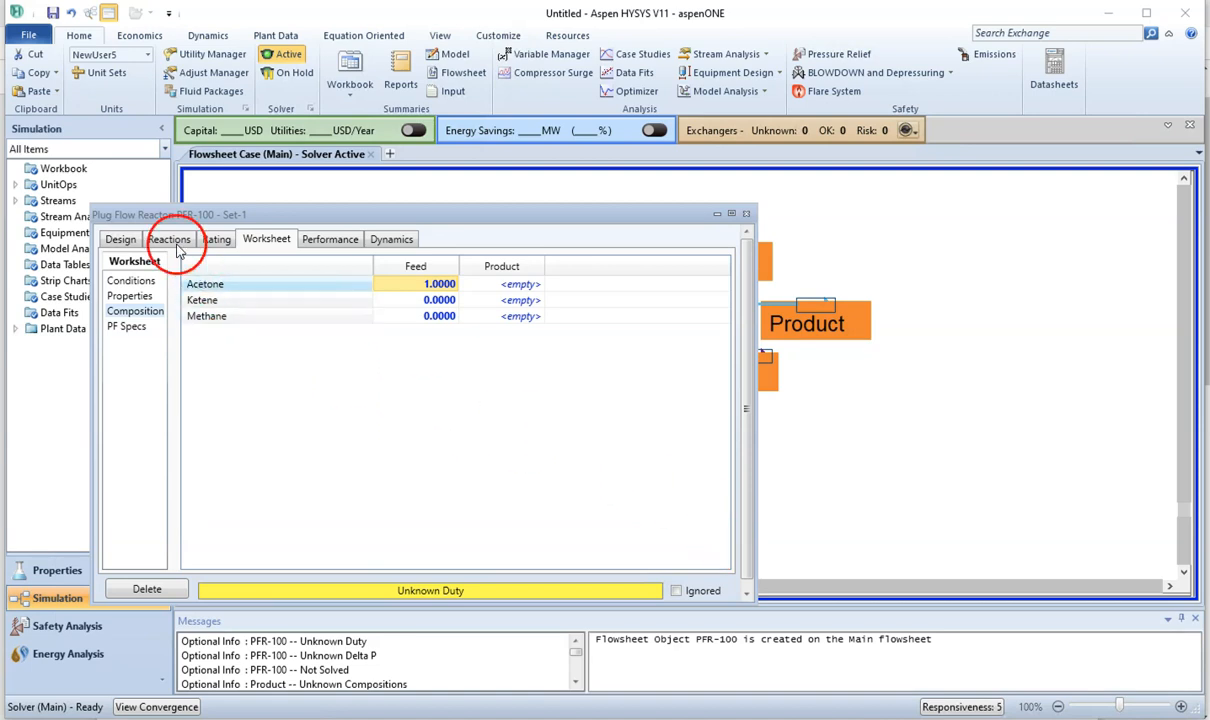
- Set the plug flow reactor's duty to 0 kJ/h and its user-specified pressure drop to 0 kPa
left_click(122, 241)
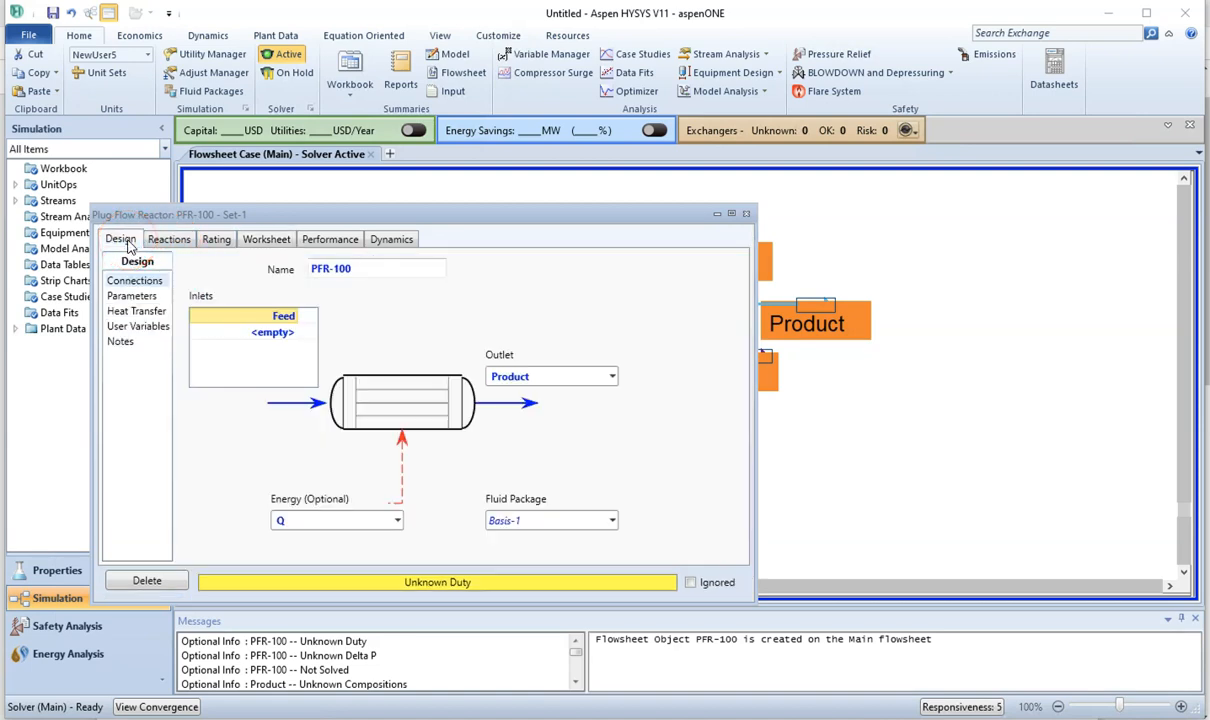
left_click(138, 298)
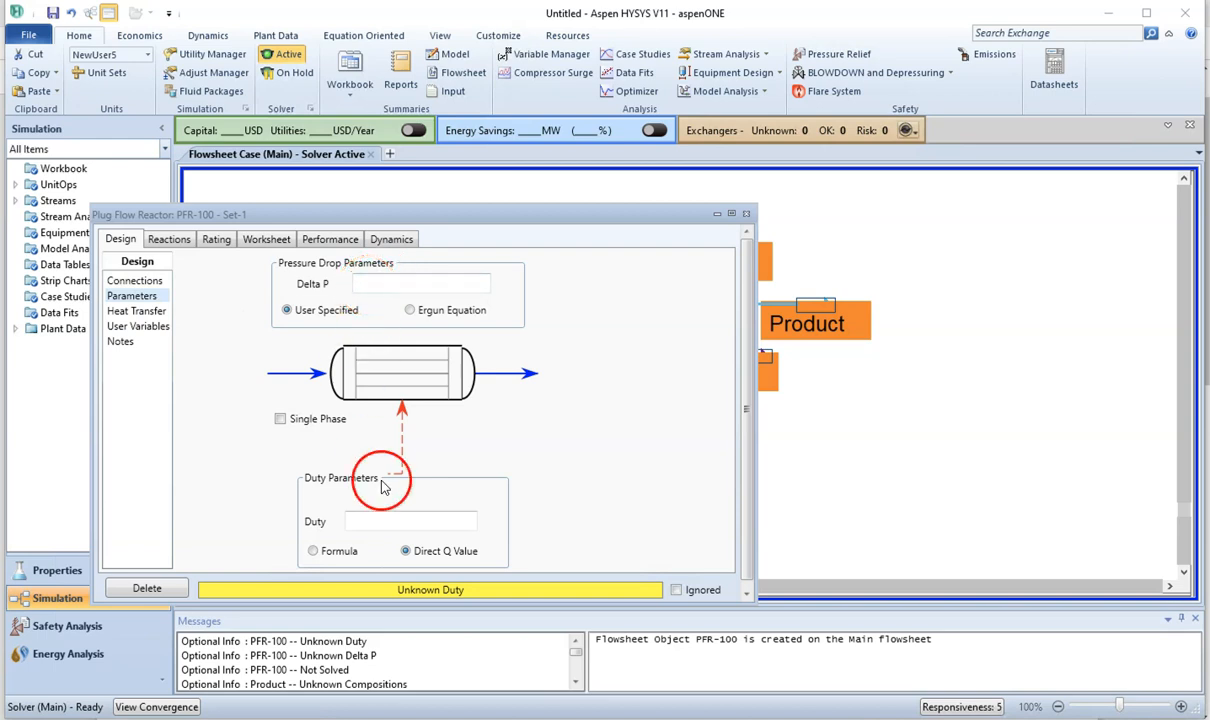
left_click(376, 520)
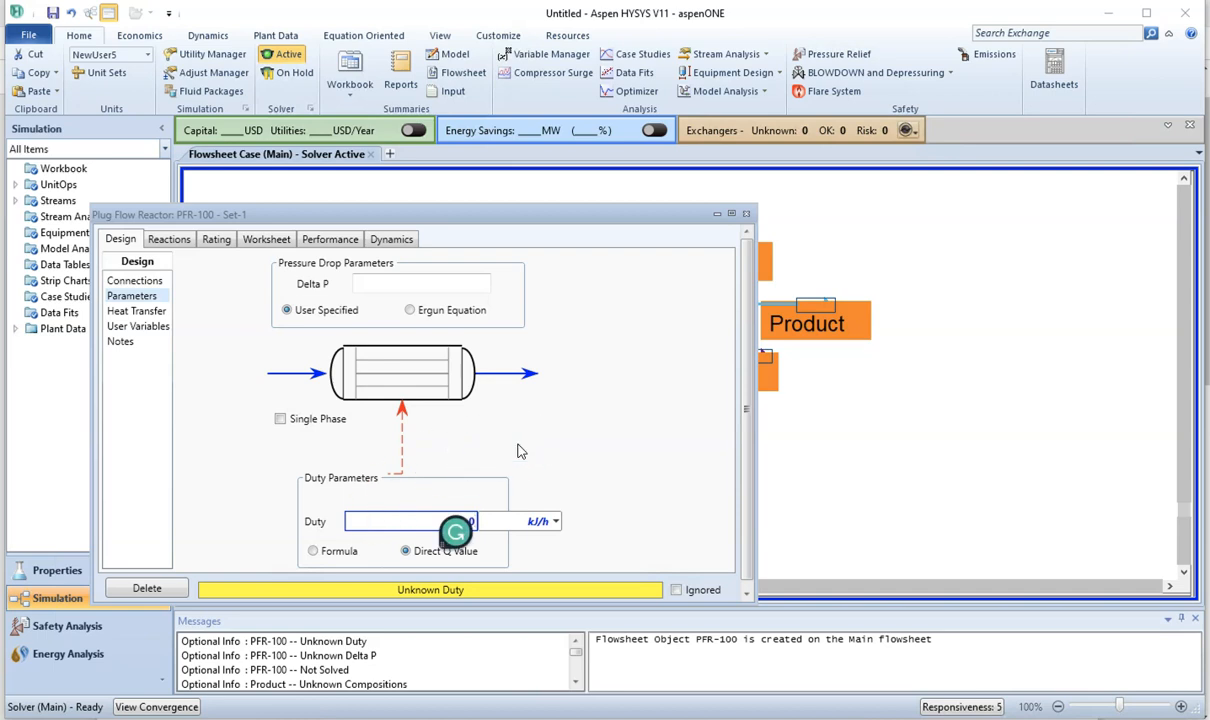
type("0")
key("Return")
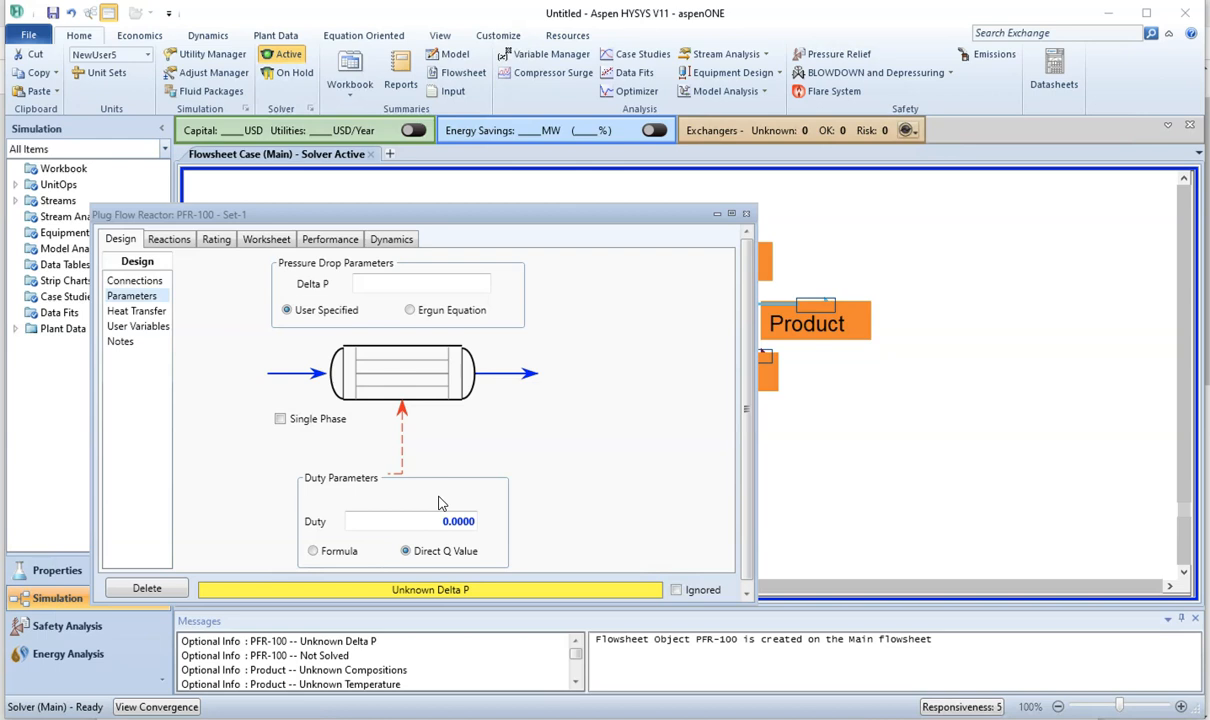
left_click(376, 285)
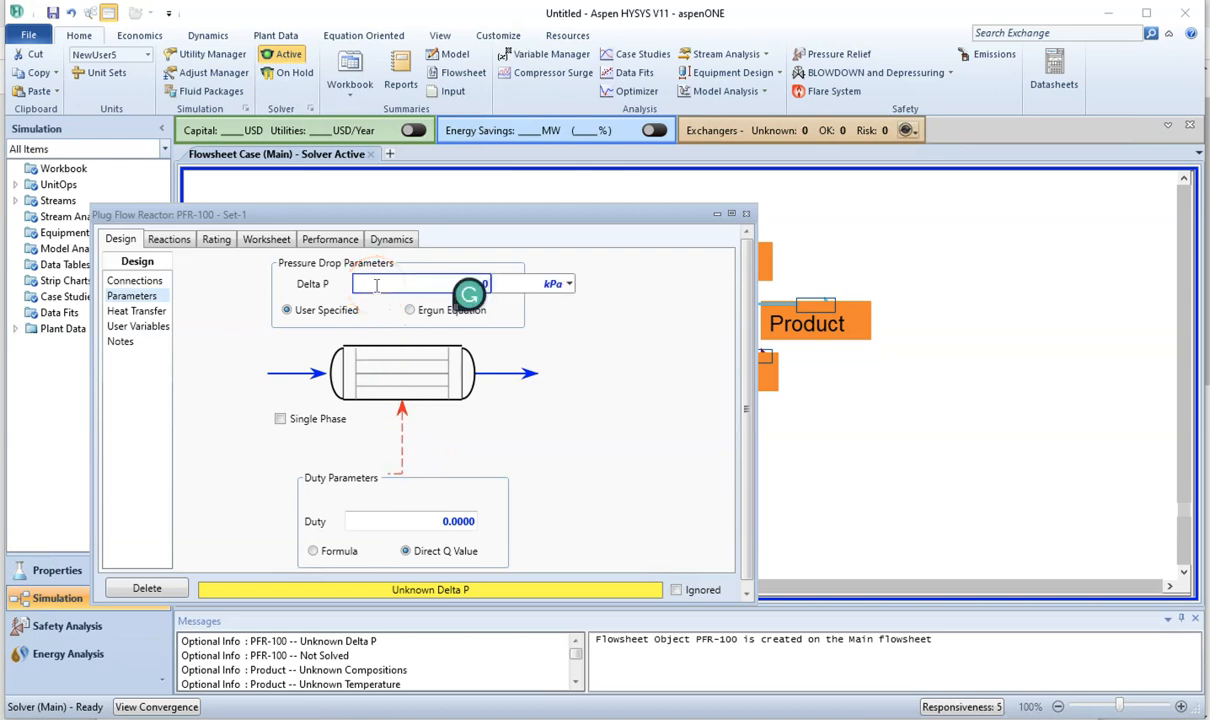
type("0")
key("Return")
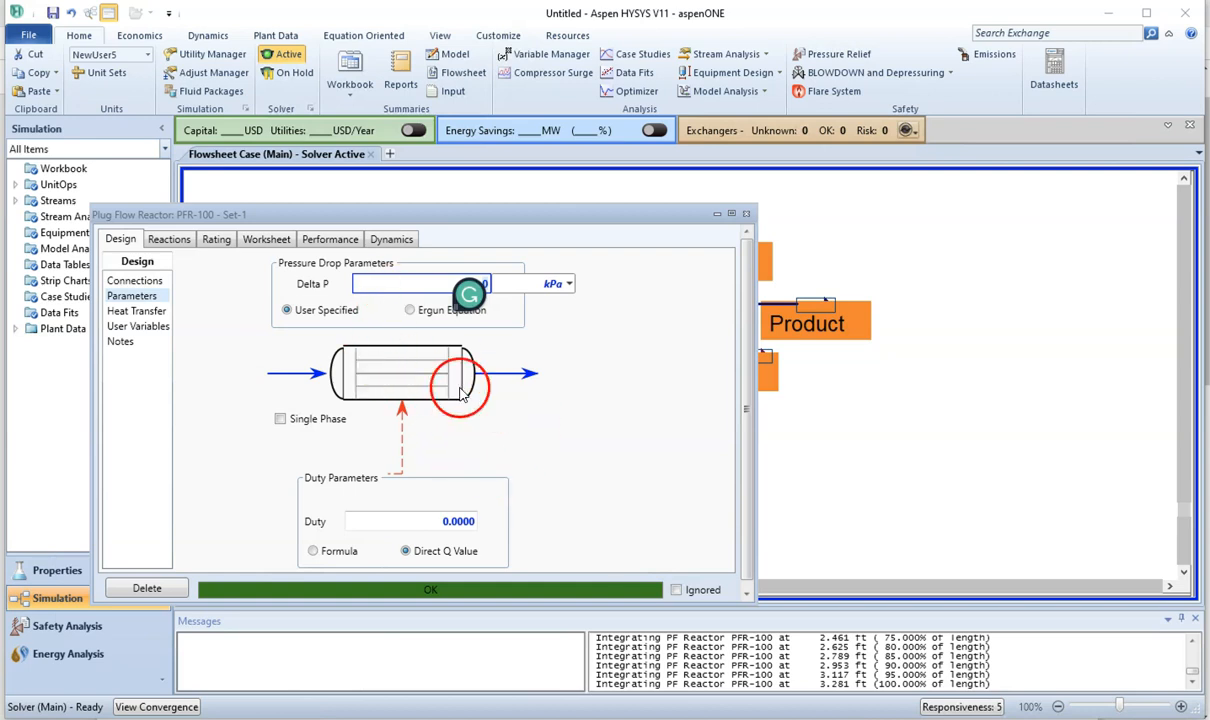
- View the solved flowsheet, reopen reactor PFR-100 and examine the feed and product stream conditions
left_click_drag(515, 226, 842, 427)
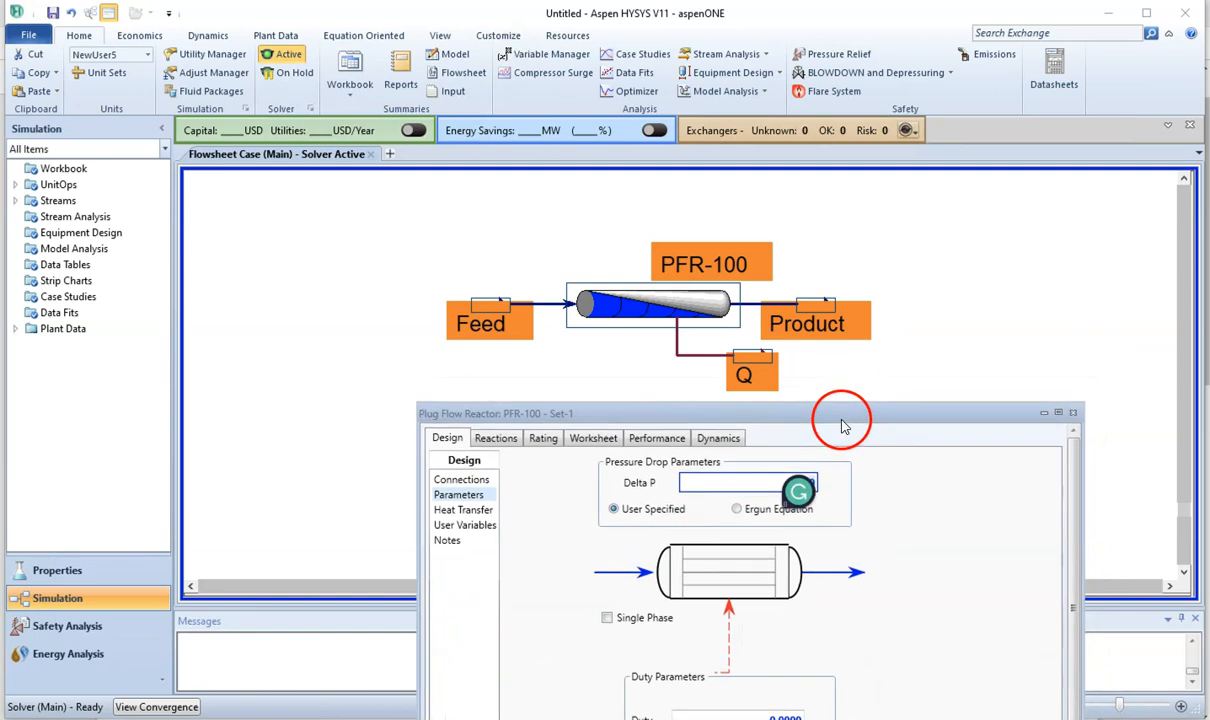
left_click(891, 370)
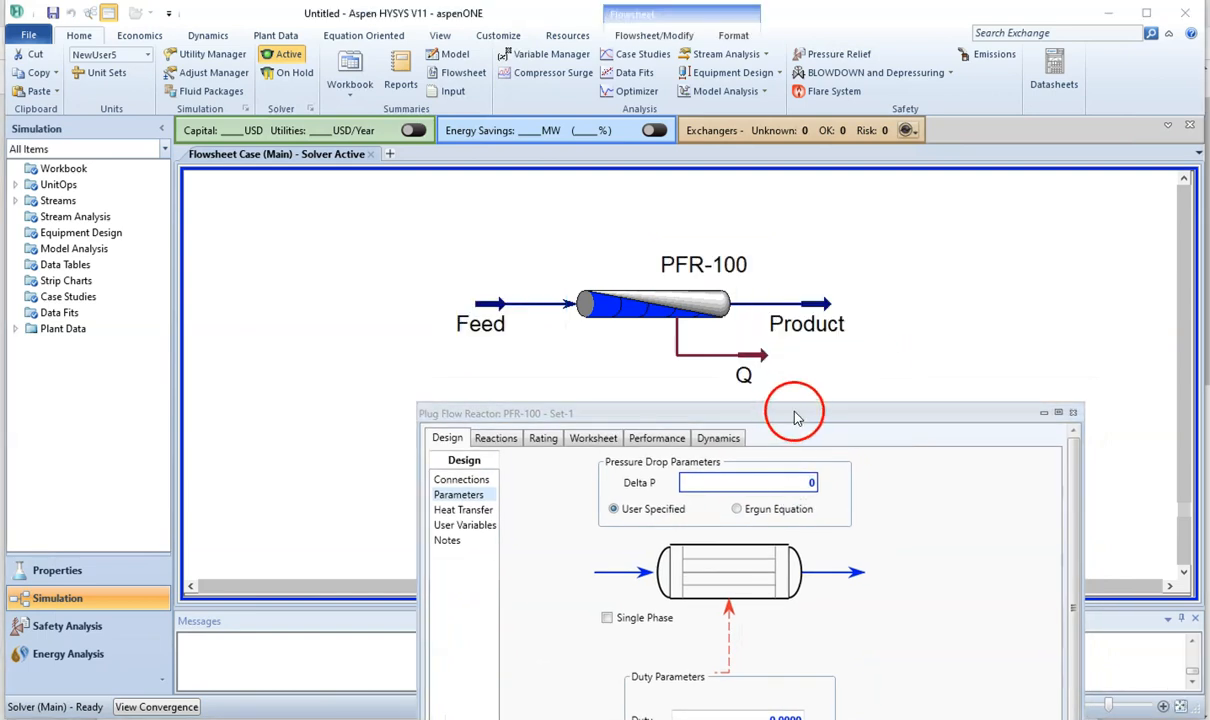
left_click(1073, 412)
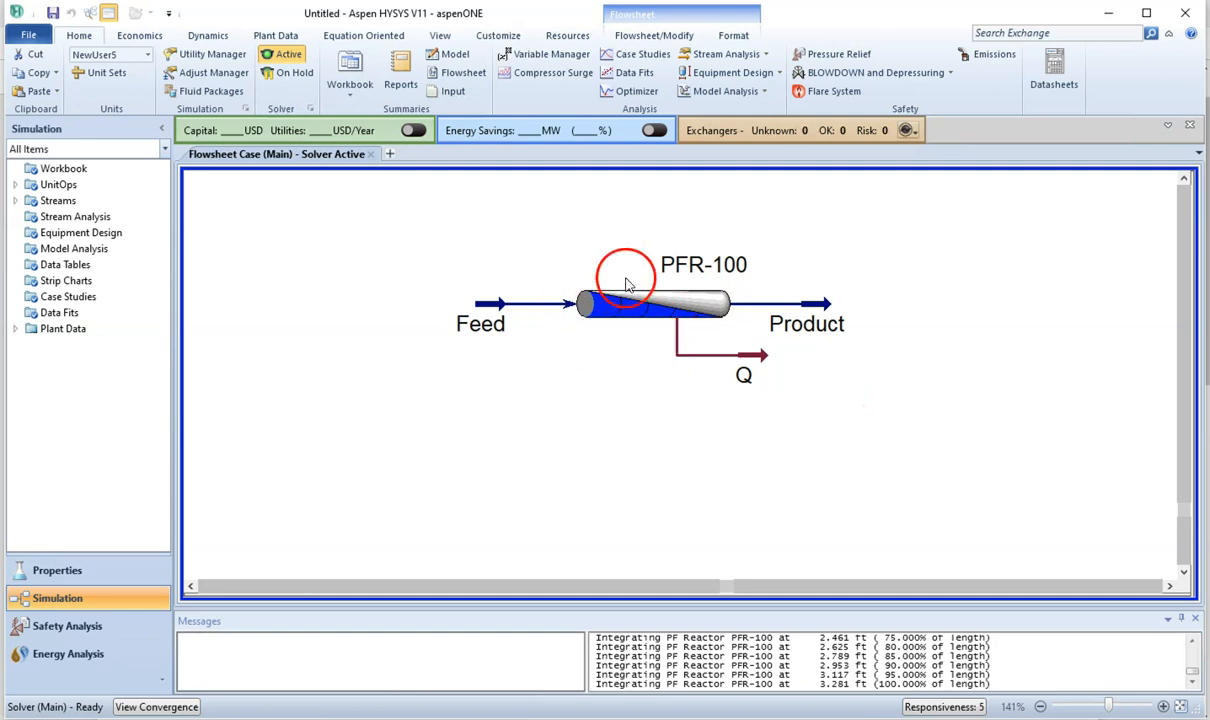
double_click(635, 308)
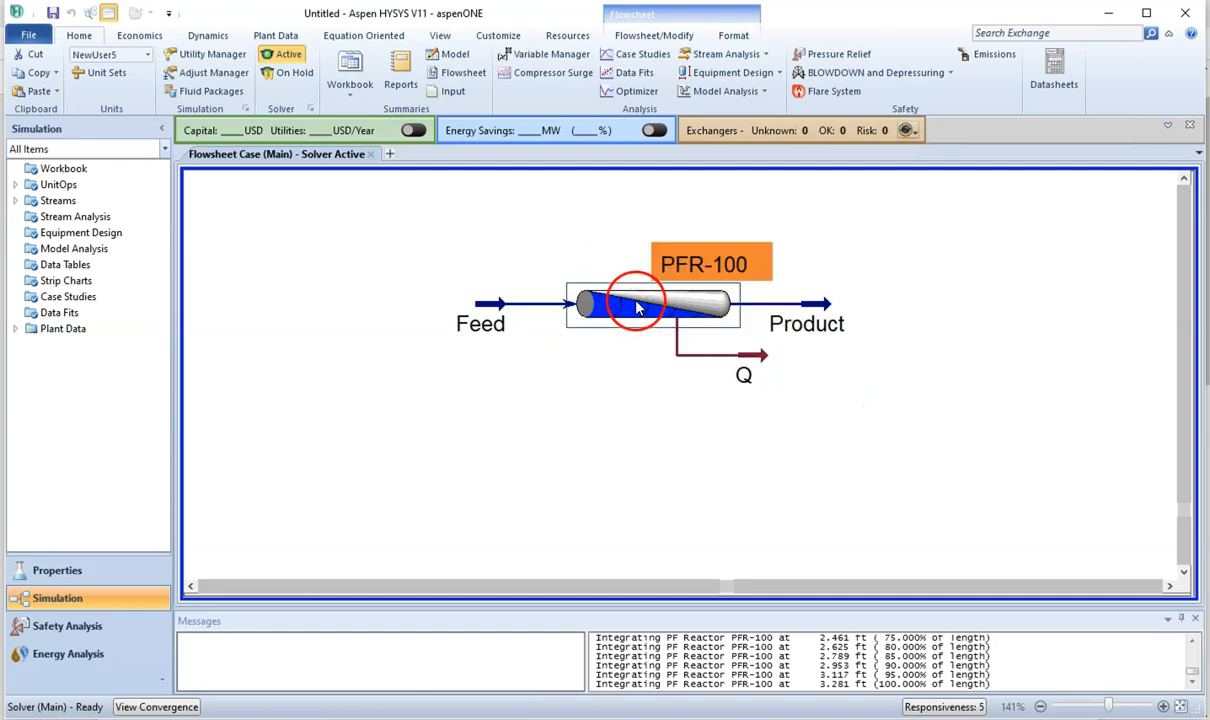
left_click_drag(443, 258, 403, 78)
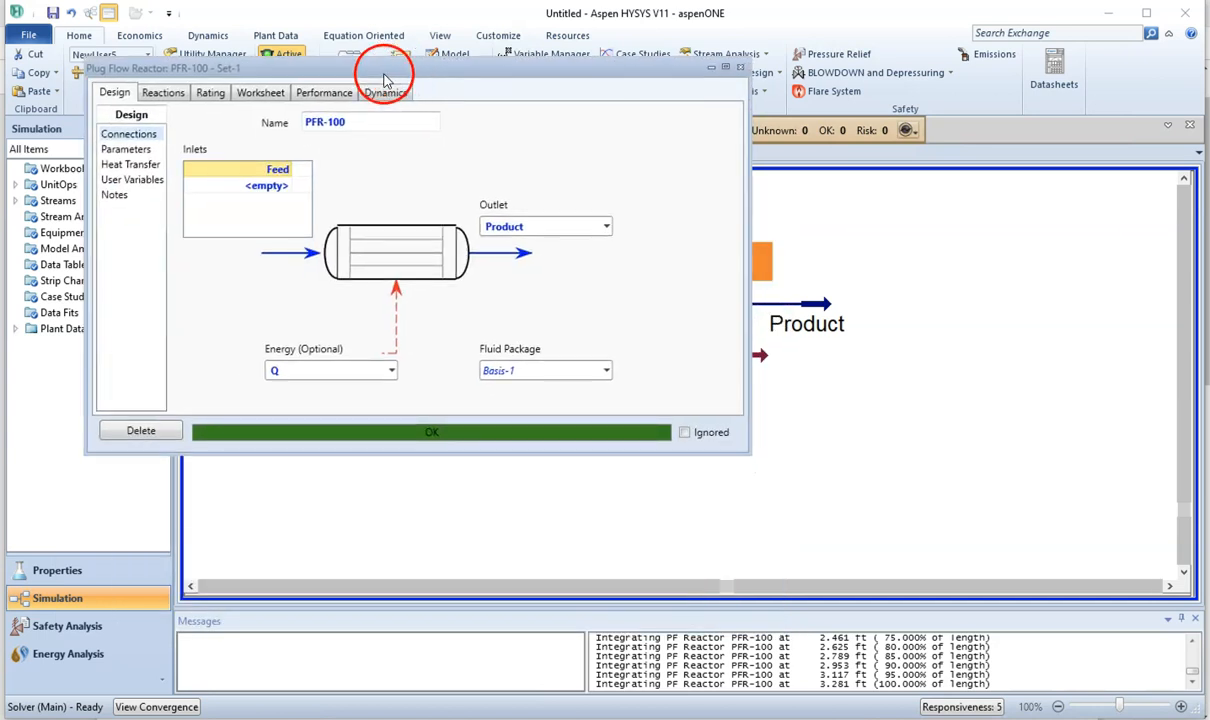
left_click(262, 93)
left_click(415, 165)
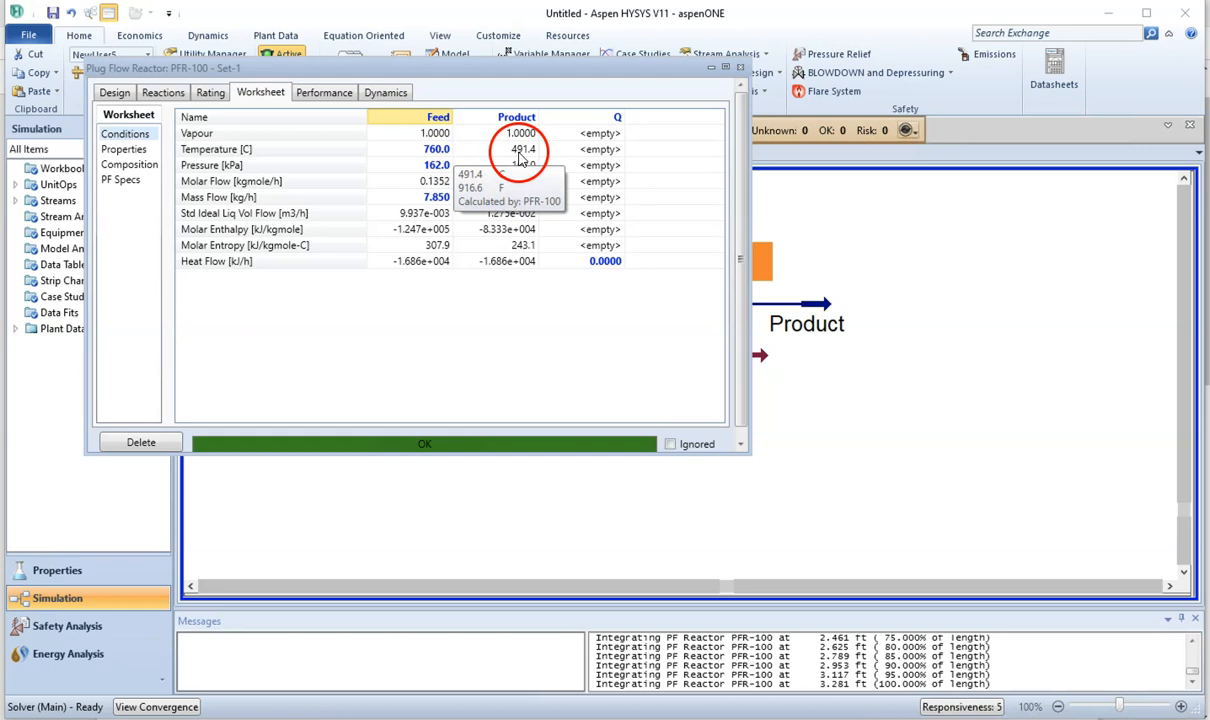
- Review the reactor's pressure drop, duty and tube dimensions alongside the feed and product temperatures
left_click(115, 93)
left_click(127, 149)
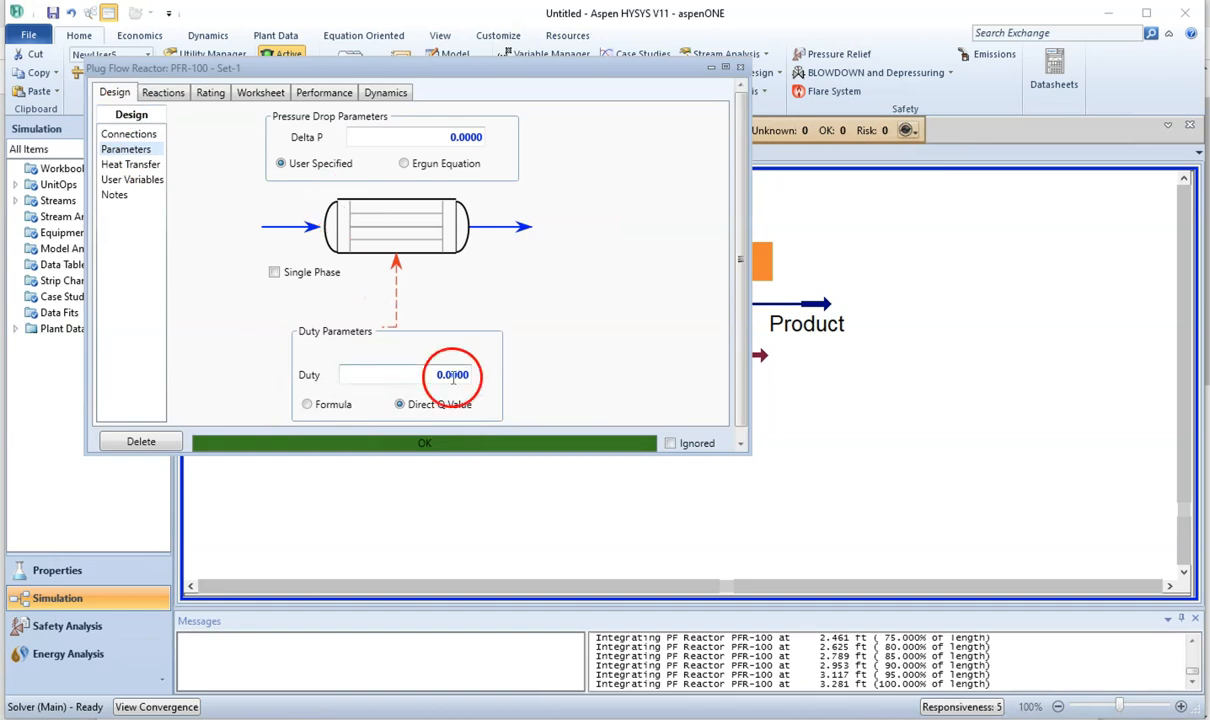
left_click(218, 92)
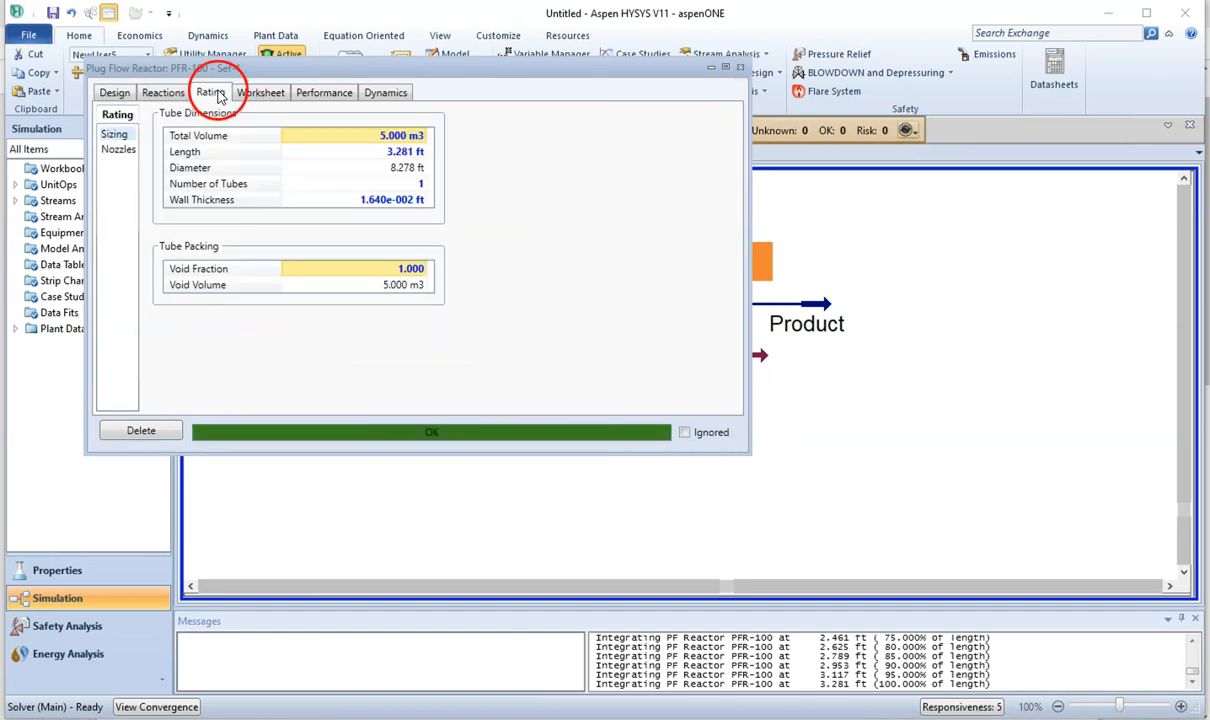
left_click(259, 91)
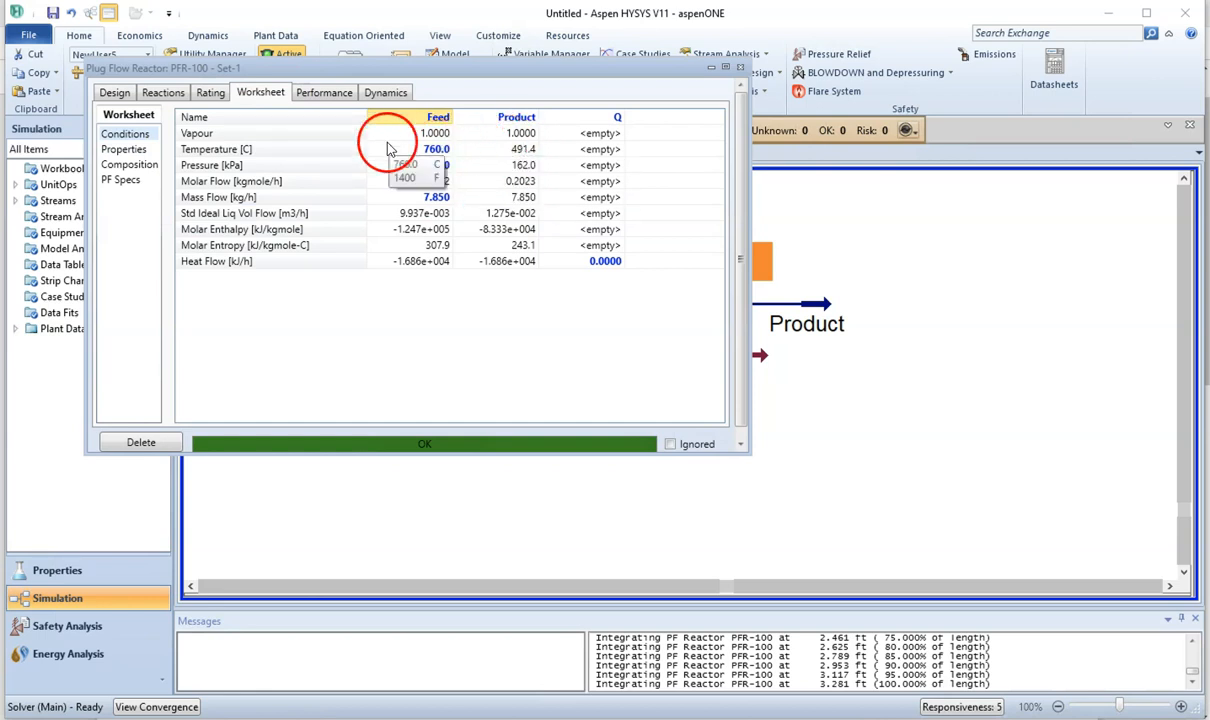
left_click(115, 93)
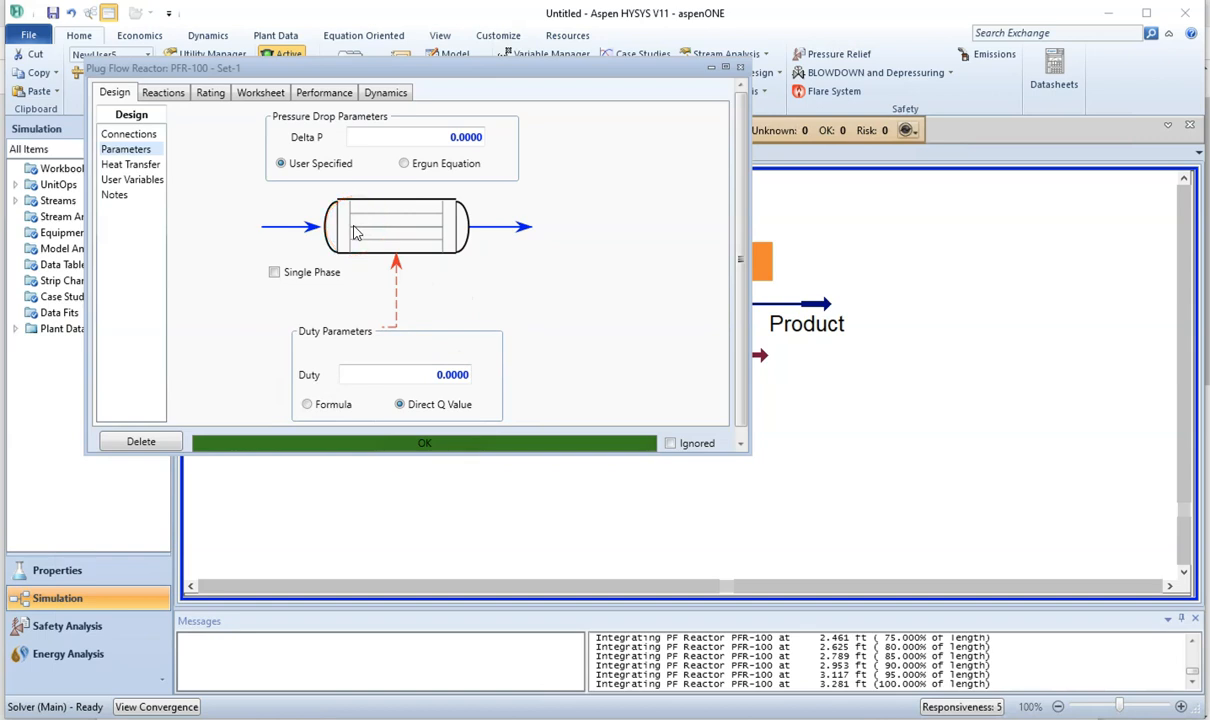
left_click(262, 96)
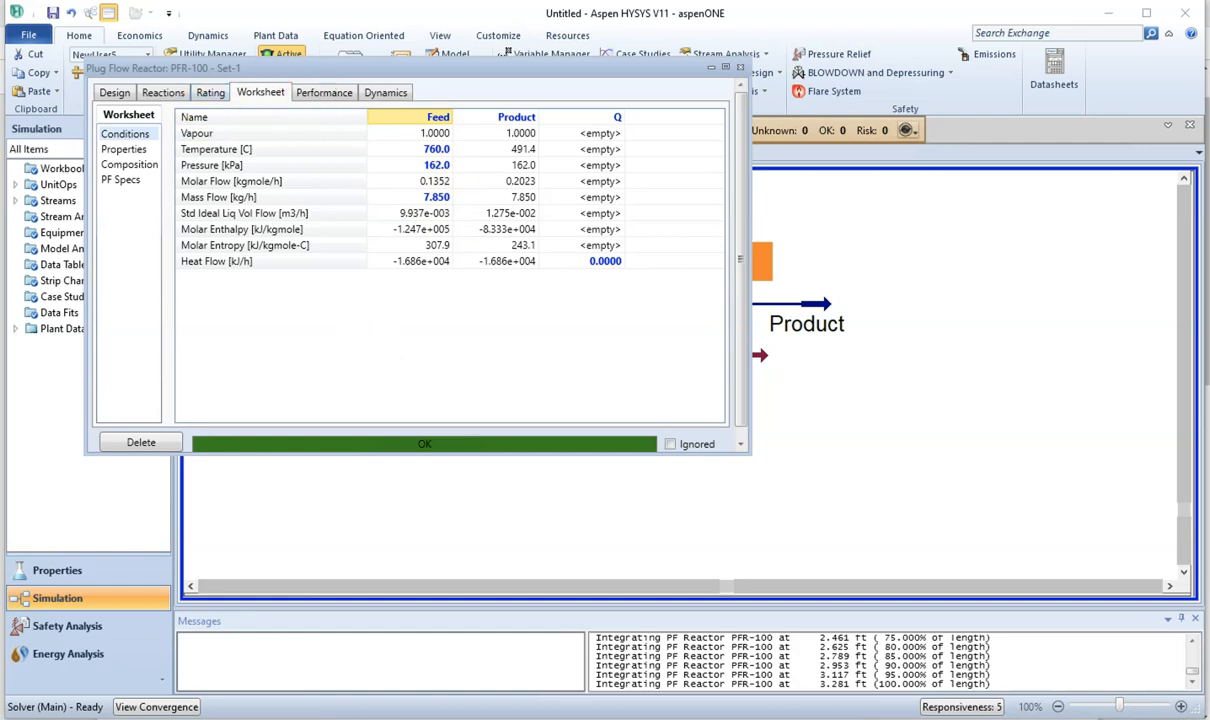
- Open the reactor's reaction results to read the actual percent conversion of acetone
left_click(556, 697)
scroll(340, 590, "down", 1)
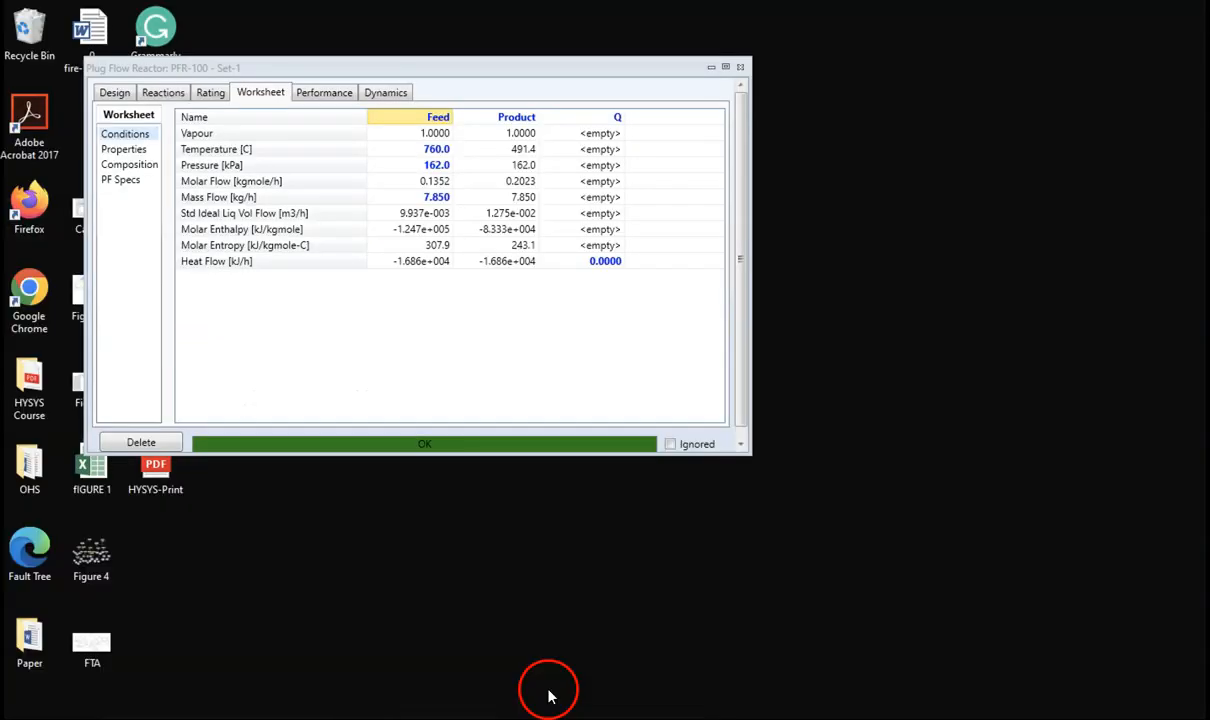
left_click(550, 693)
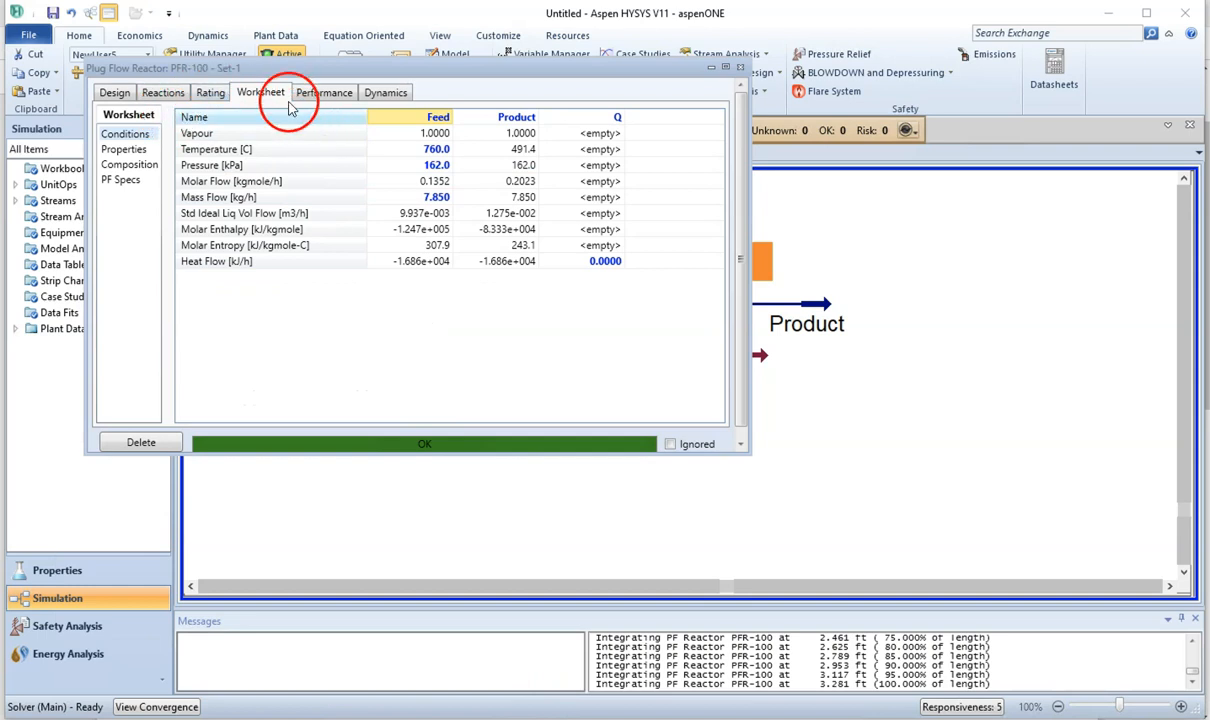
left_click(165, 92)
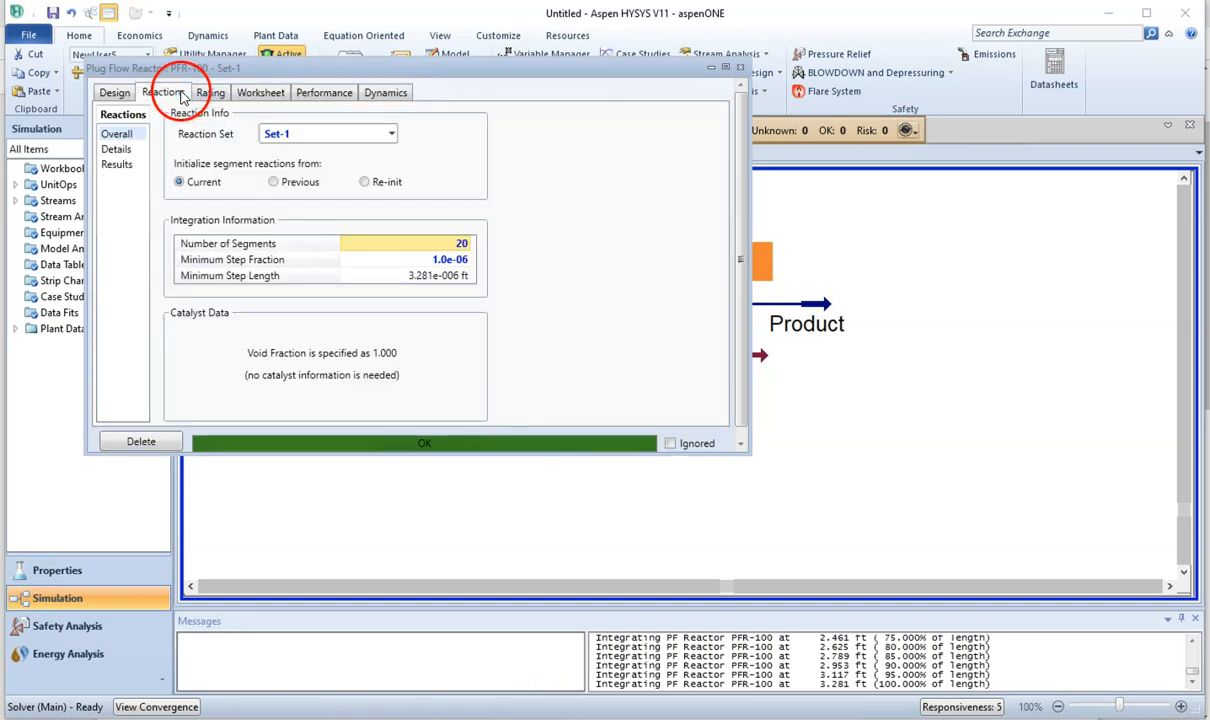
left_click(116, 165)
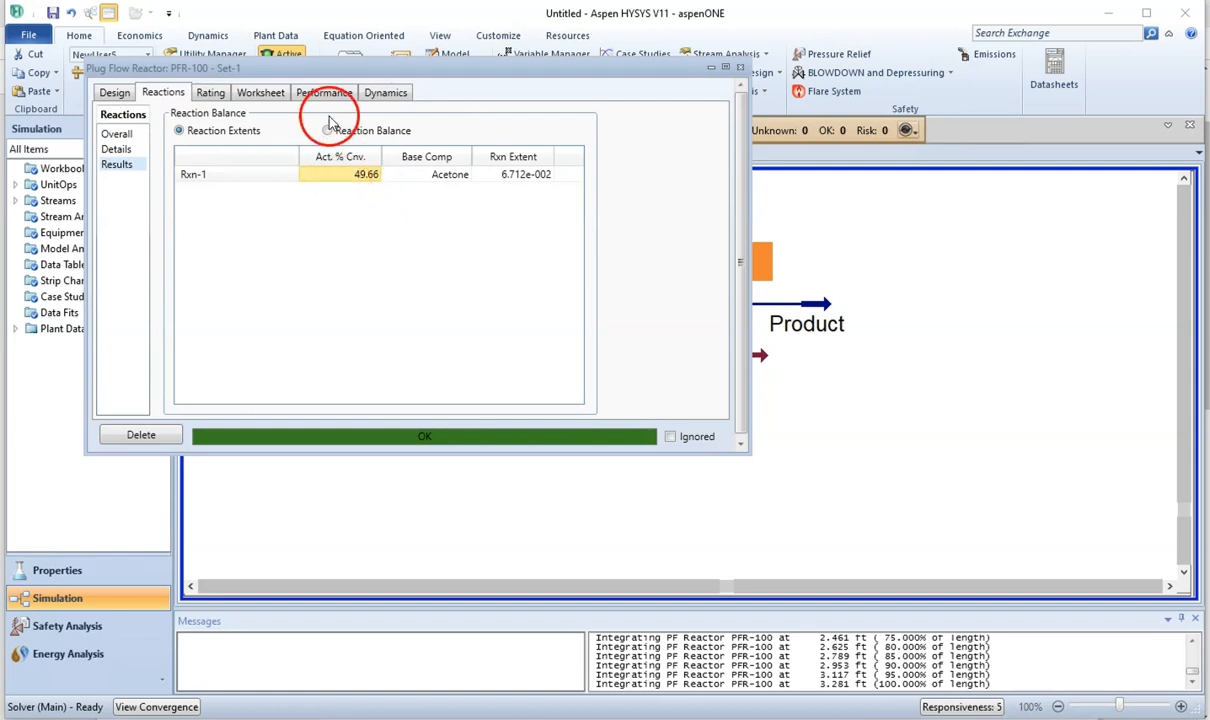
- Examine the reactor's performance conditions along its length and plot the temperature profile
left_click_drag(366, 78, 472, 189)
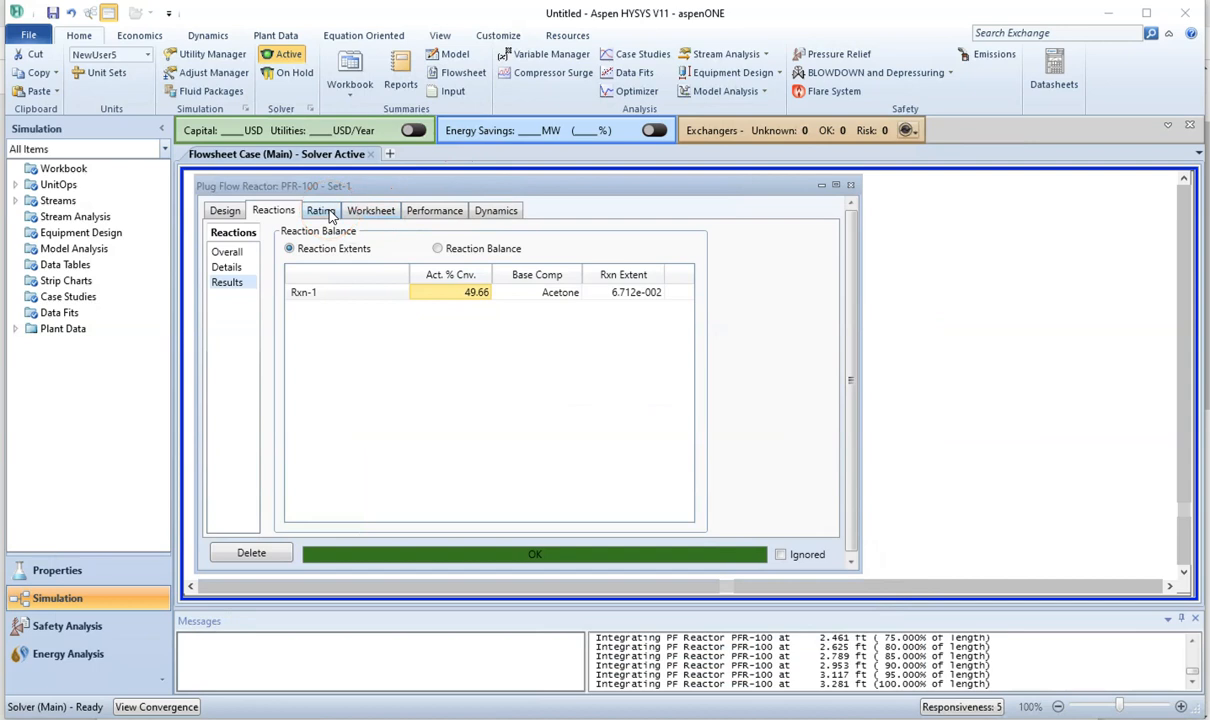
left_click(425, 215)
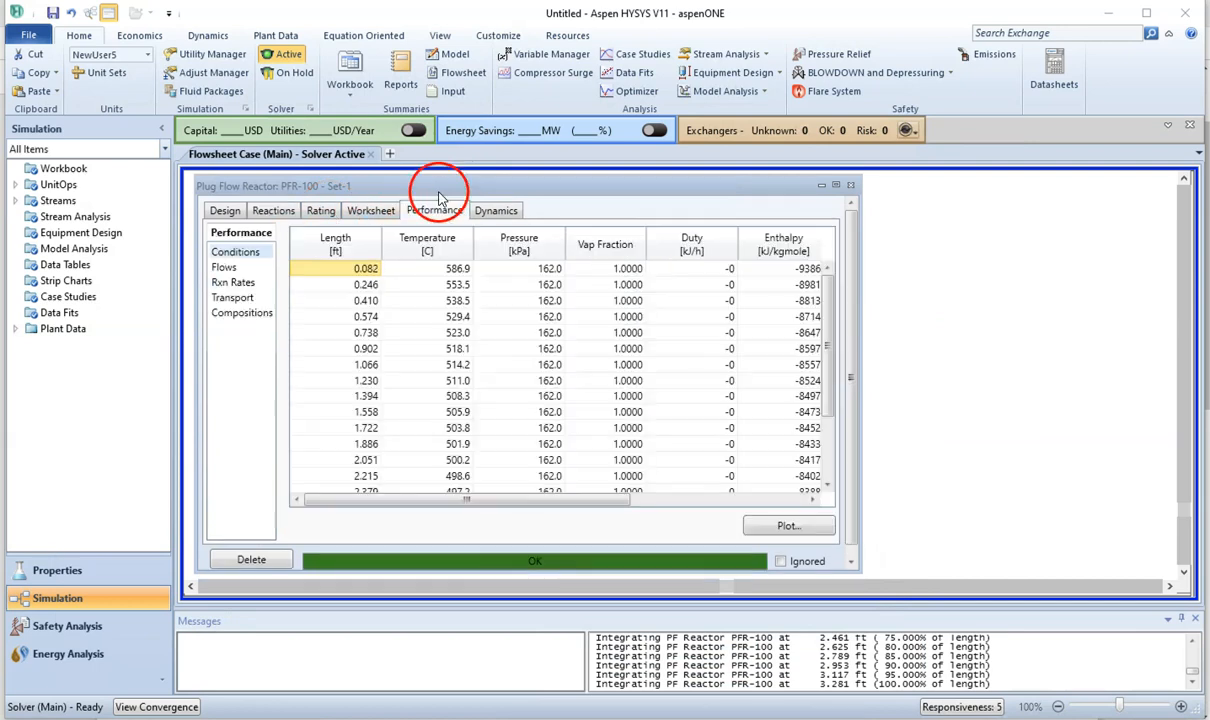
left_click_drag(450, 192, 398, 42)
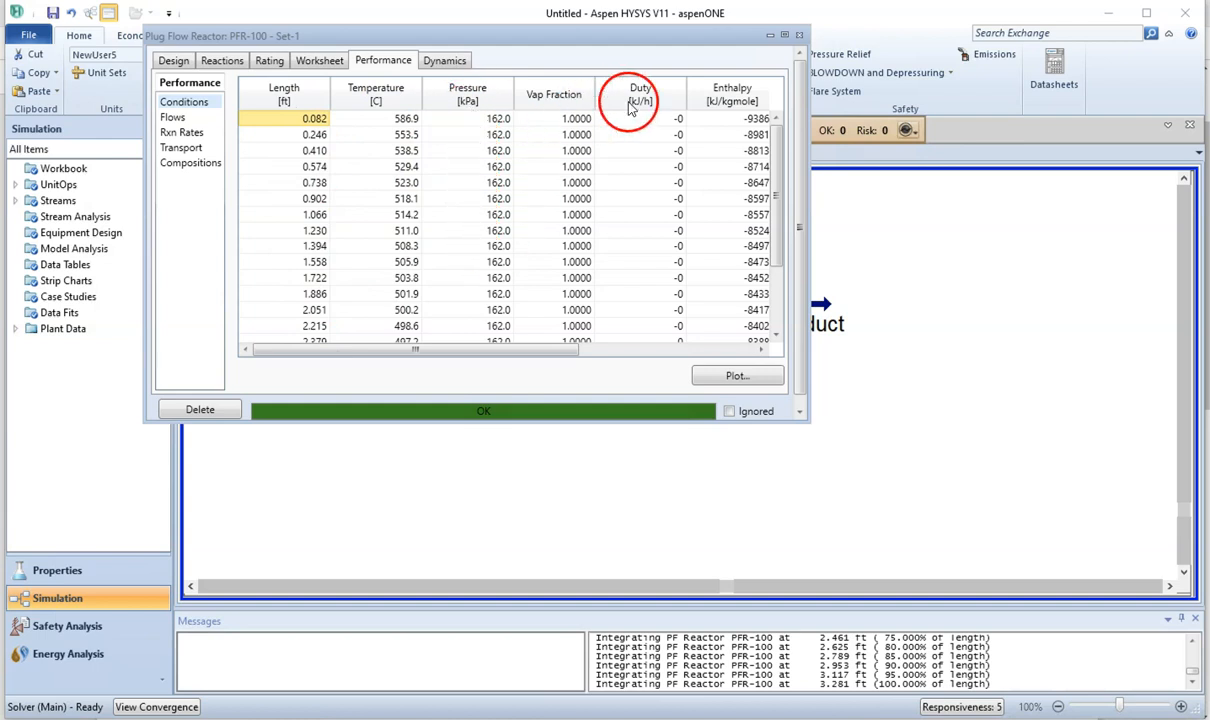
left_click(690, 349)
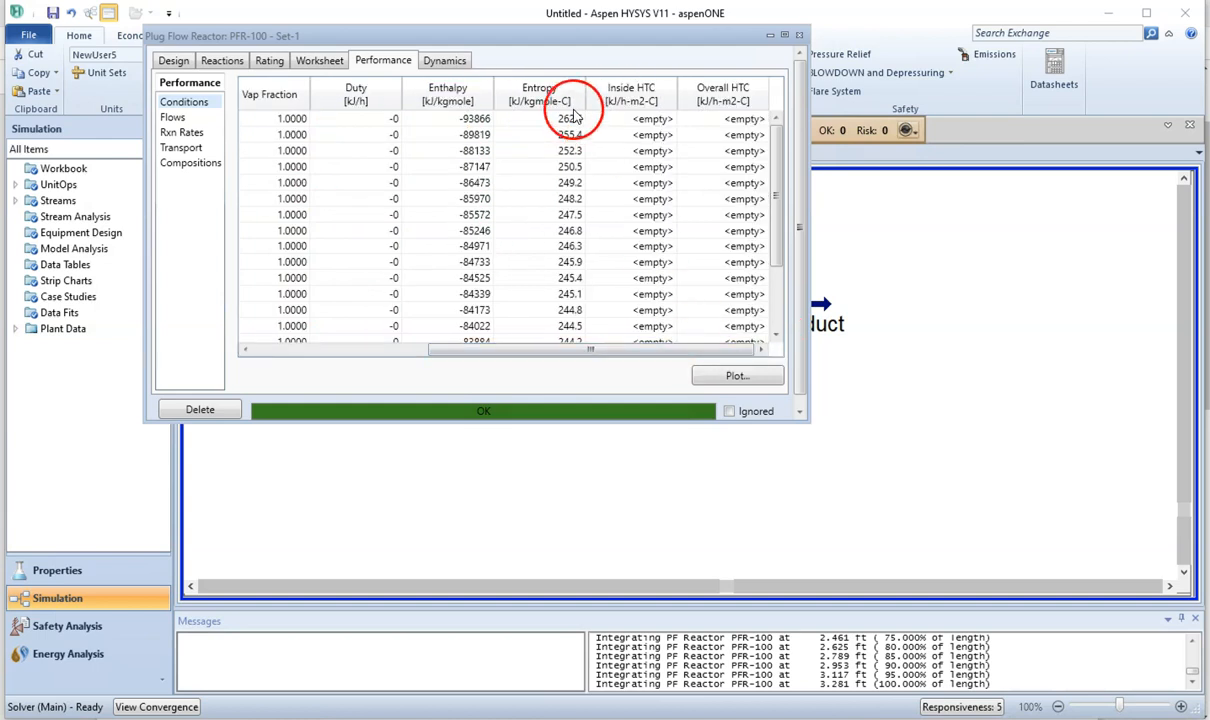
left_click(715, 385)
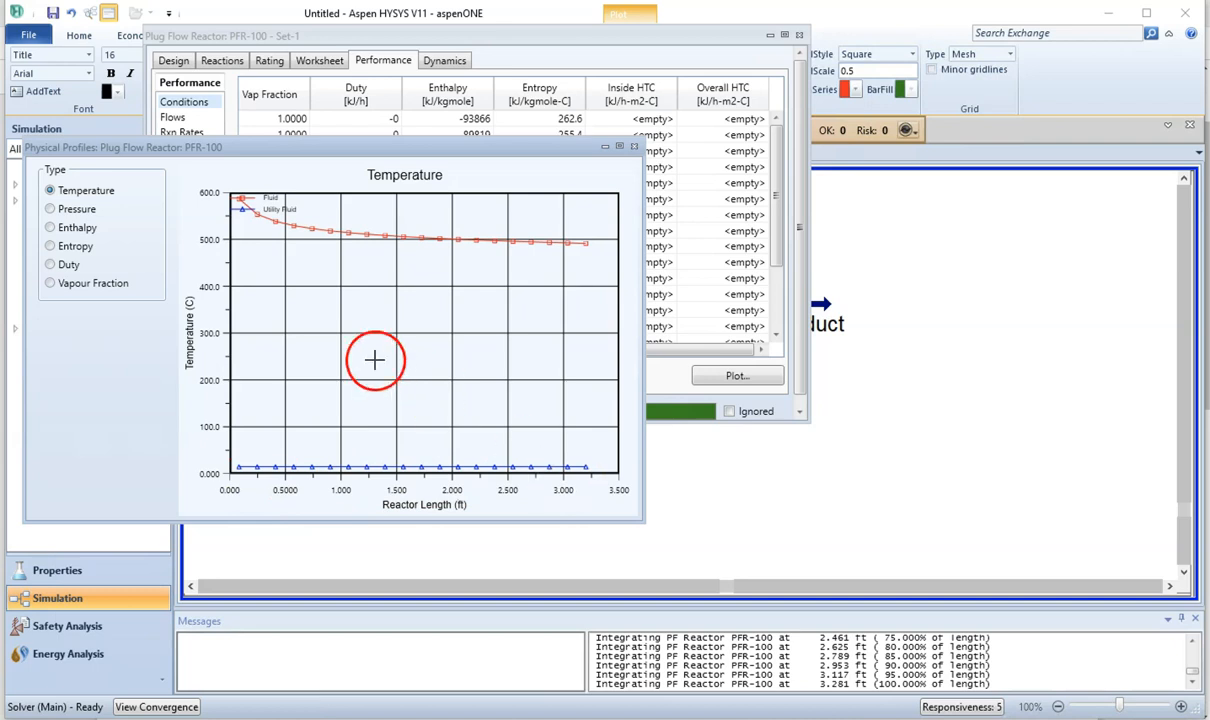
- Switch the profile plot from temperature to pressure and compare it with the feed and product pressures in the reactor's stream conditions
mouse_move(272, 220)
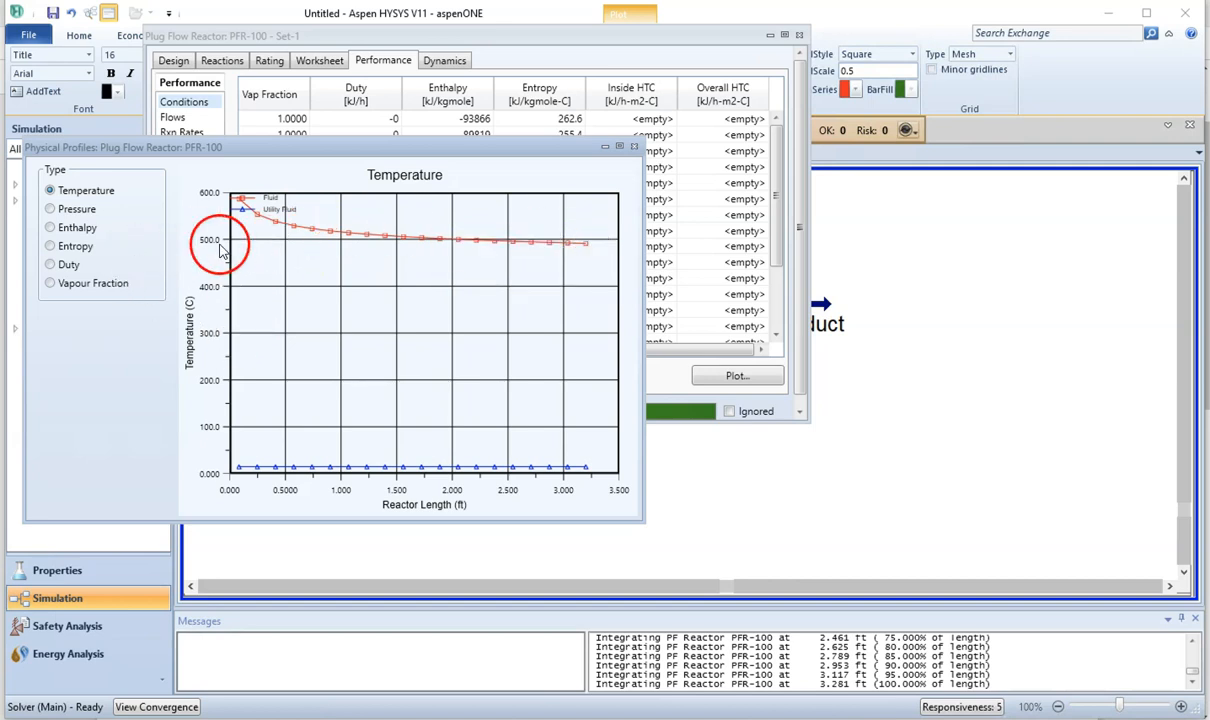
mouse_move(258, 468)
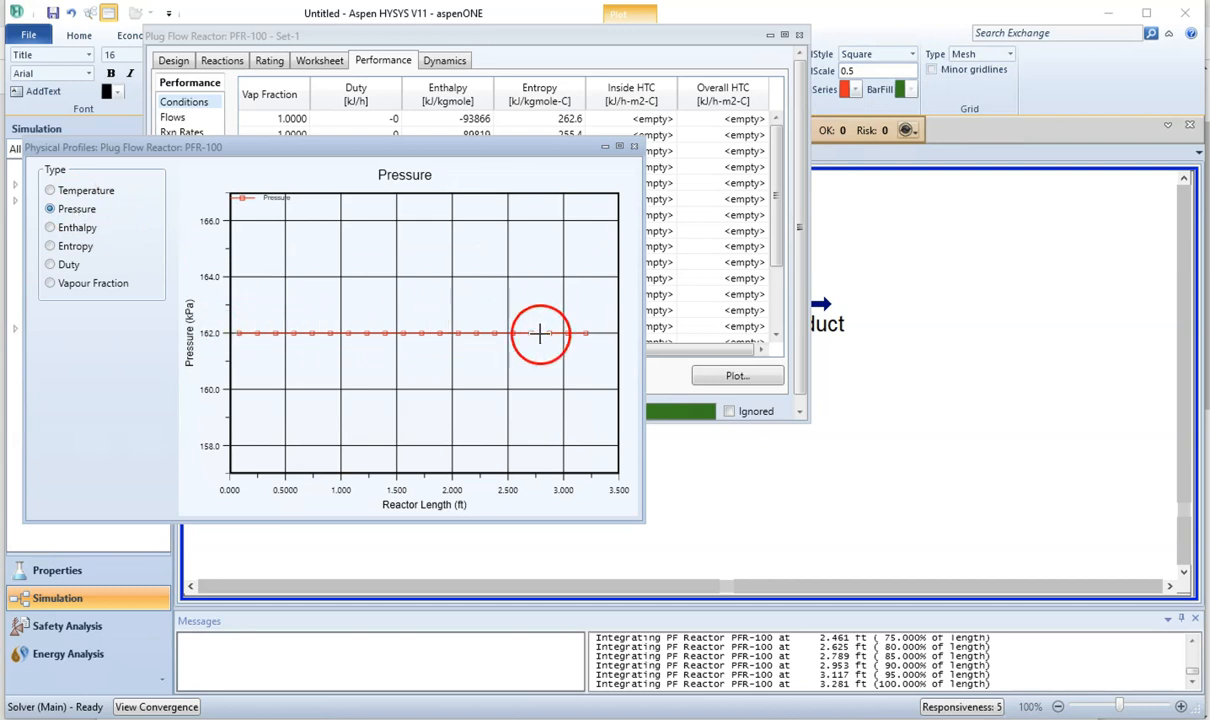
left_click(322, 58)
mouse_move(500, 138)
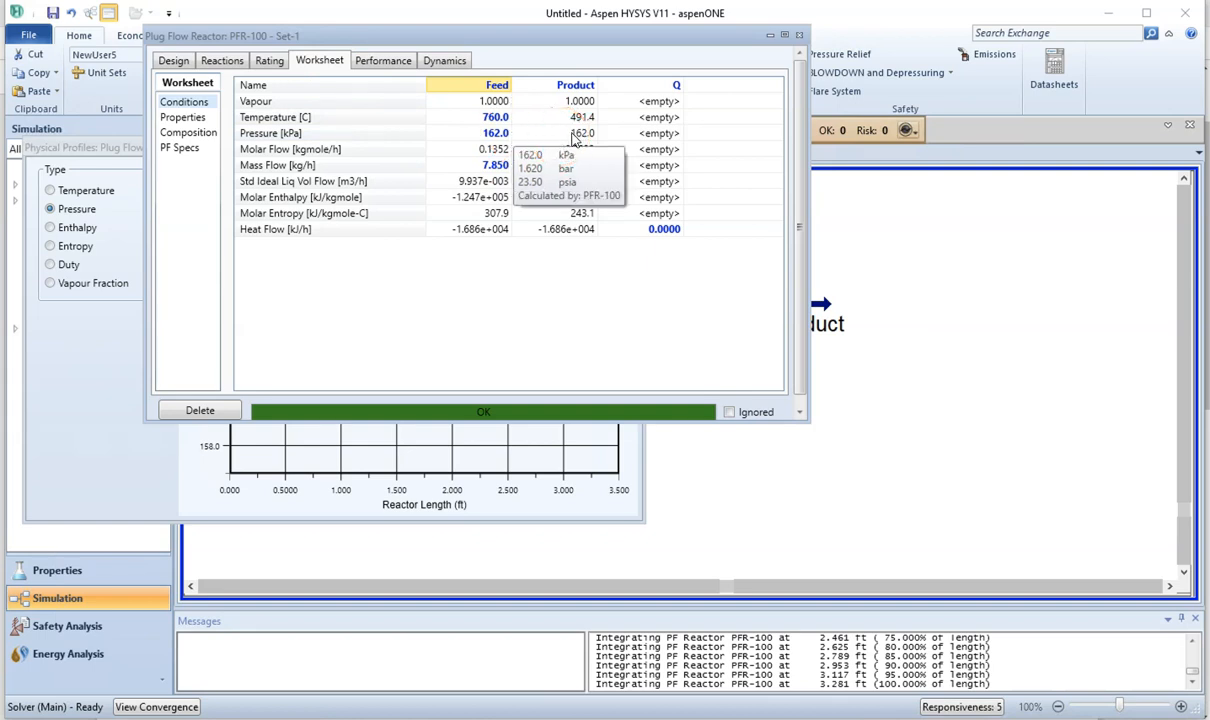
- Return to the reactor's performance conditions, plot the vapour fraction profile along its length and close the plot
left_click(393, 60)
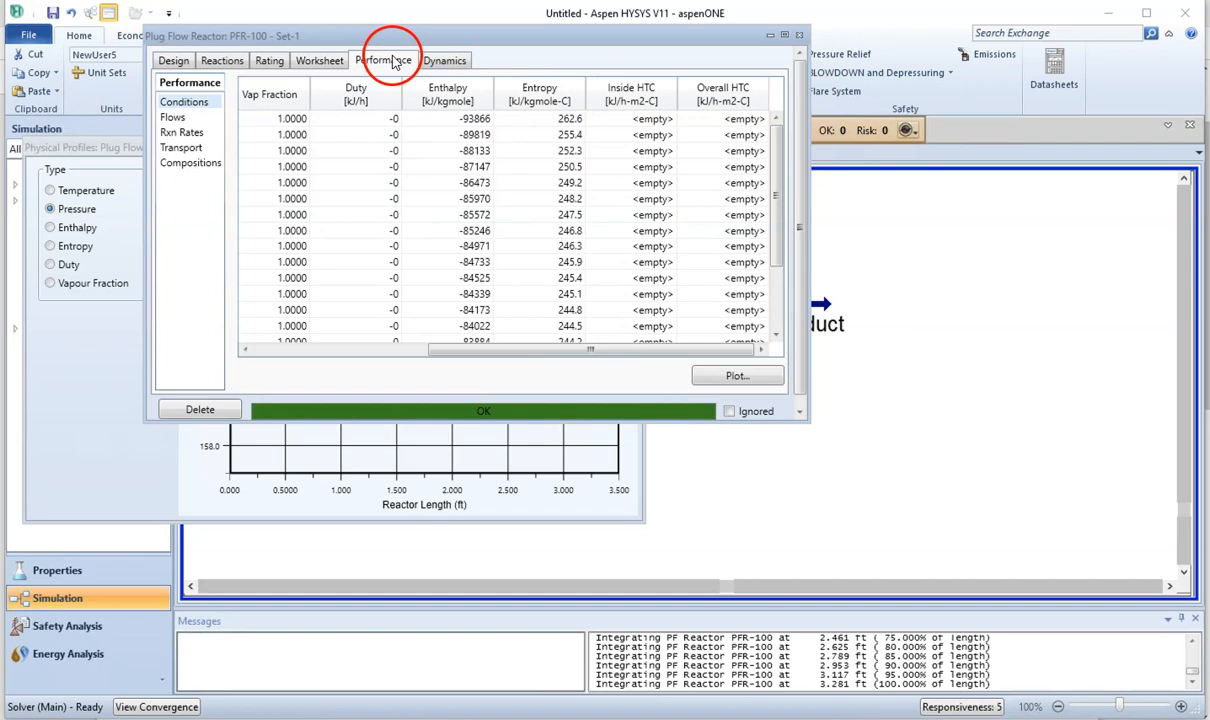
left_click(98, 170)
left_click(72, 230)
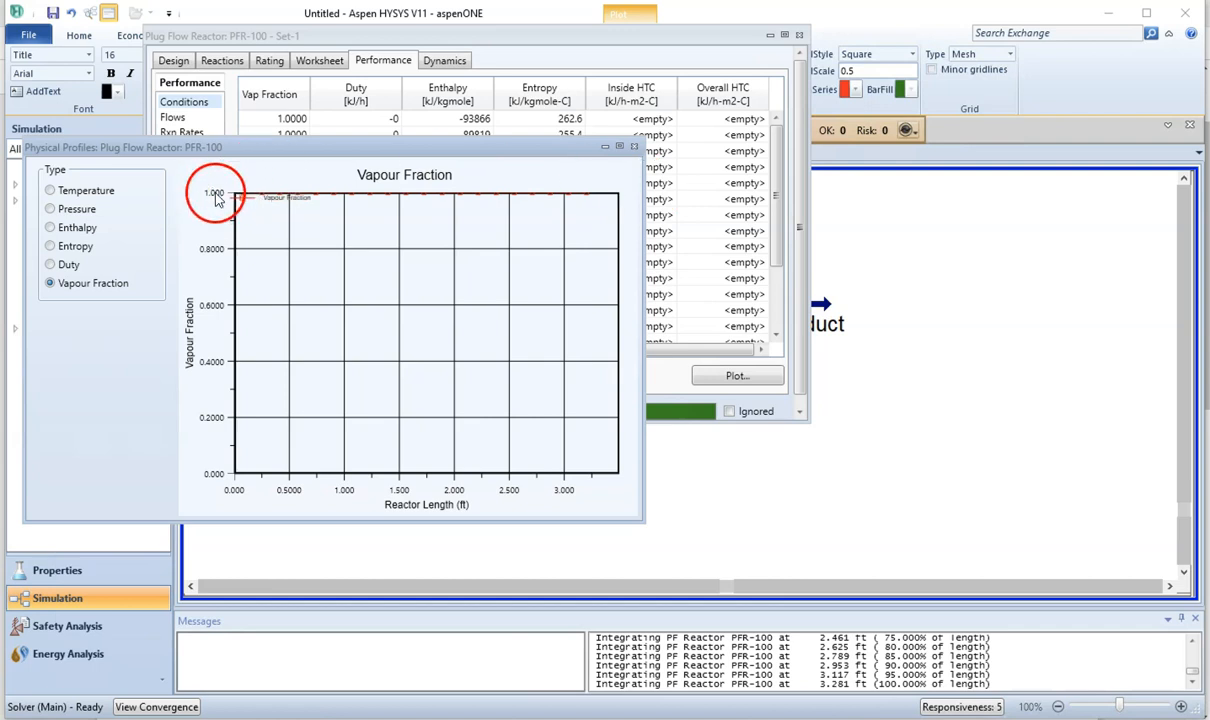
left_click(634, 147)
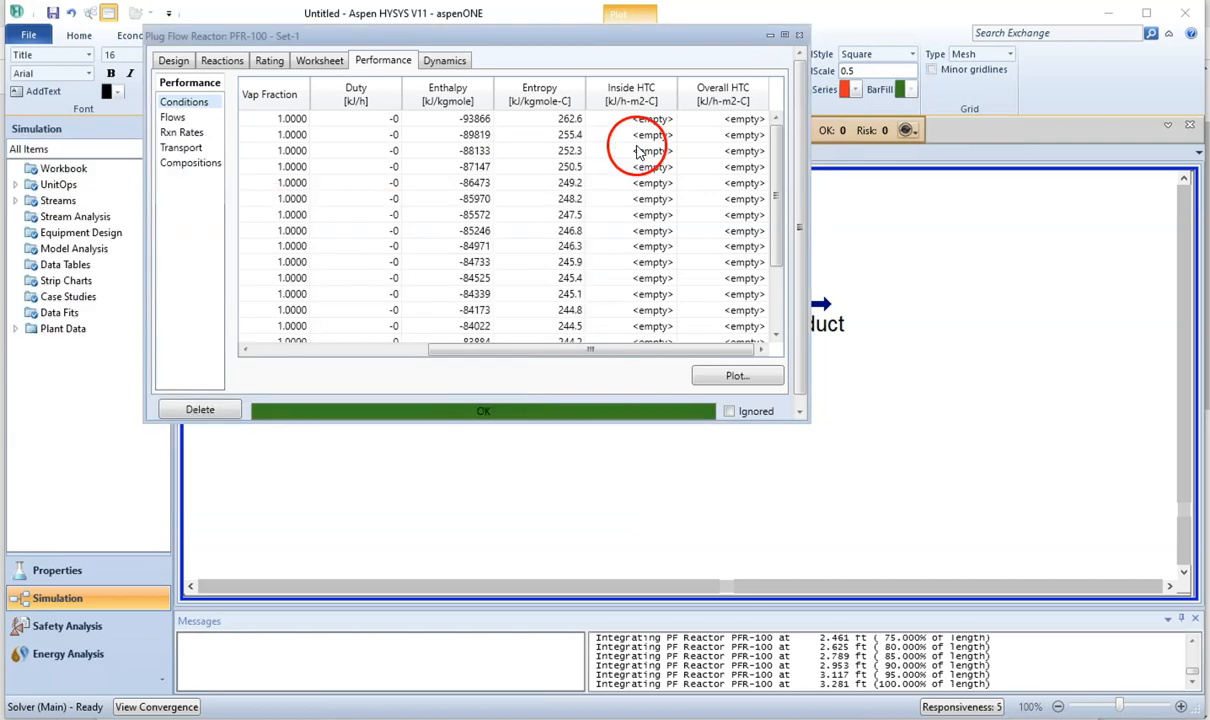
- Examine the reactor's flows along its length and plot the molar, mass, volume and heat flow profiles in turn
left_click(175, 119)
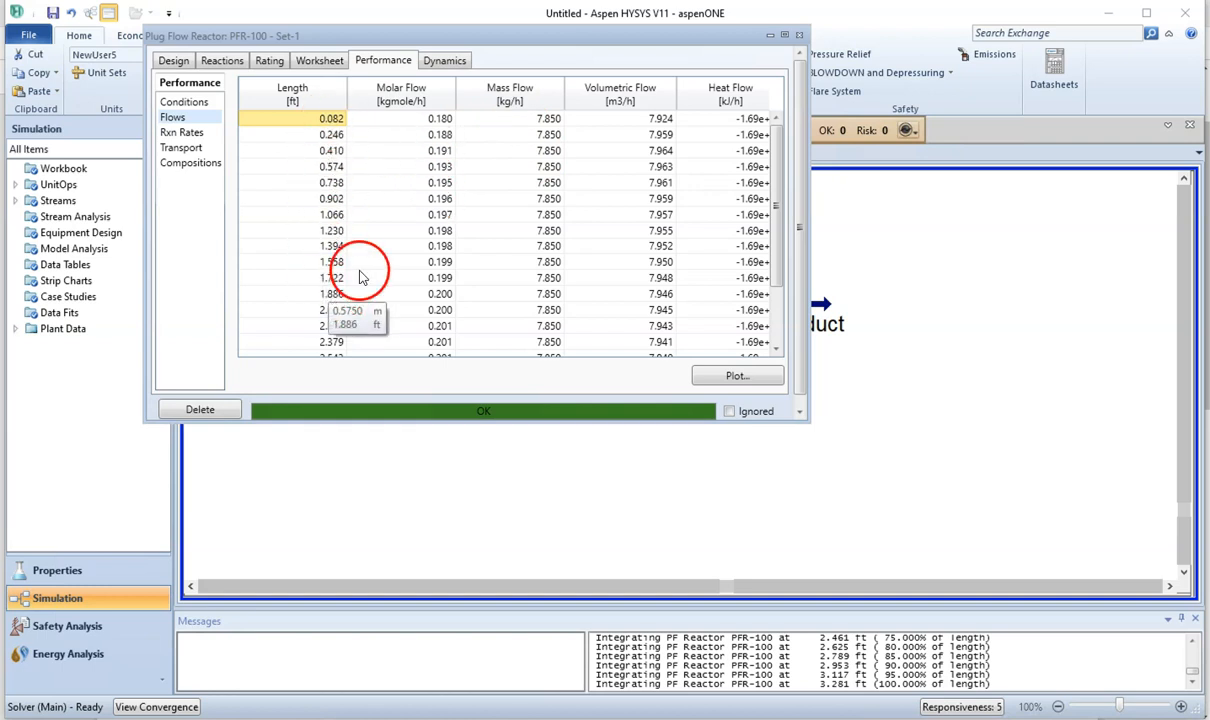
left_click(735, 377)
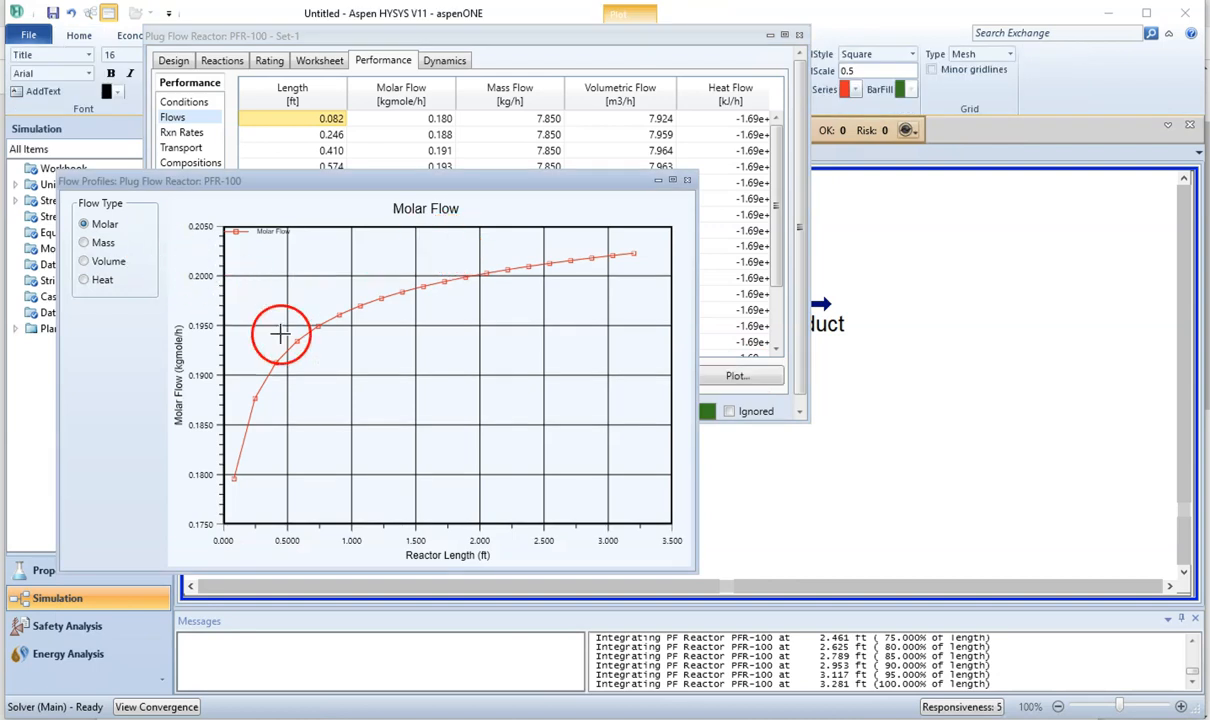
mouse_move(316, 410)
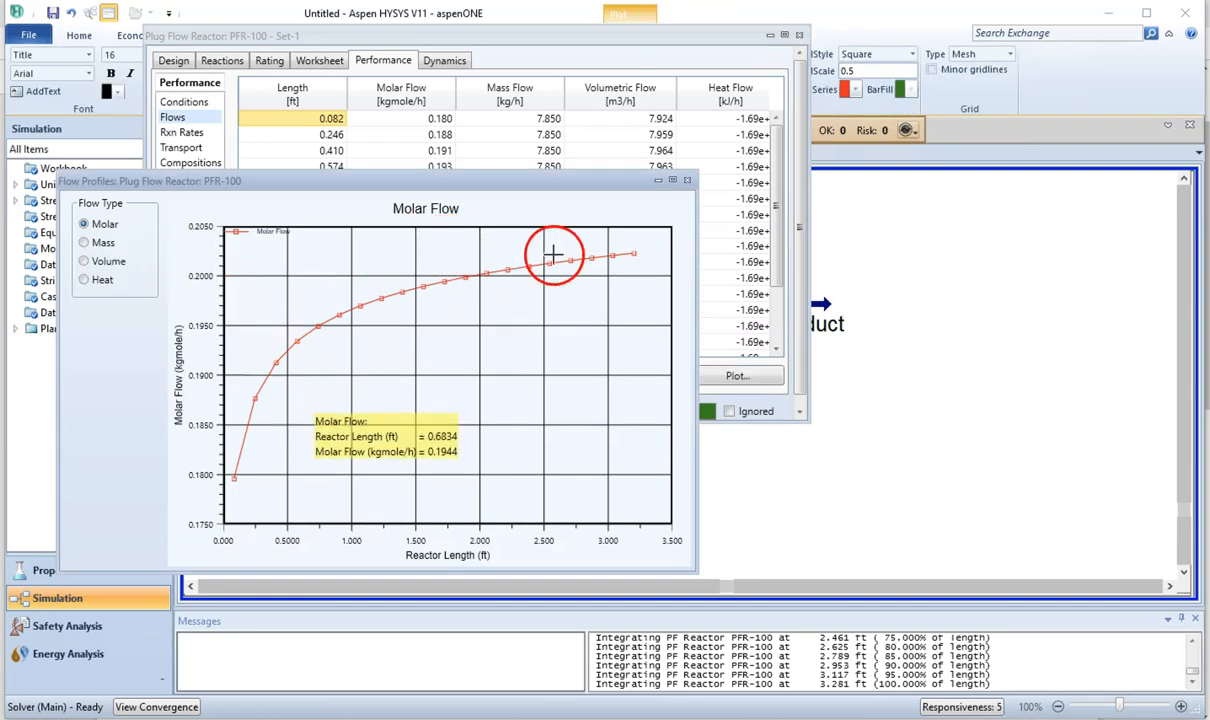
left_click(85, 243)
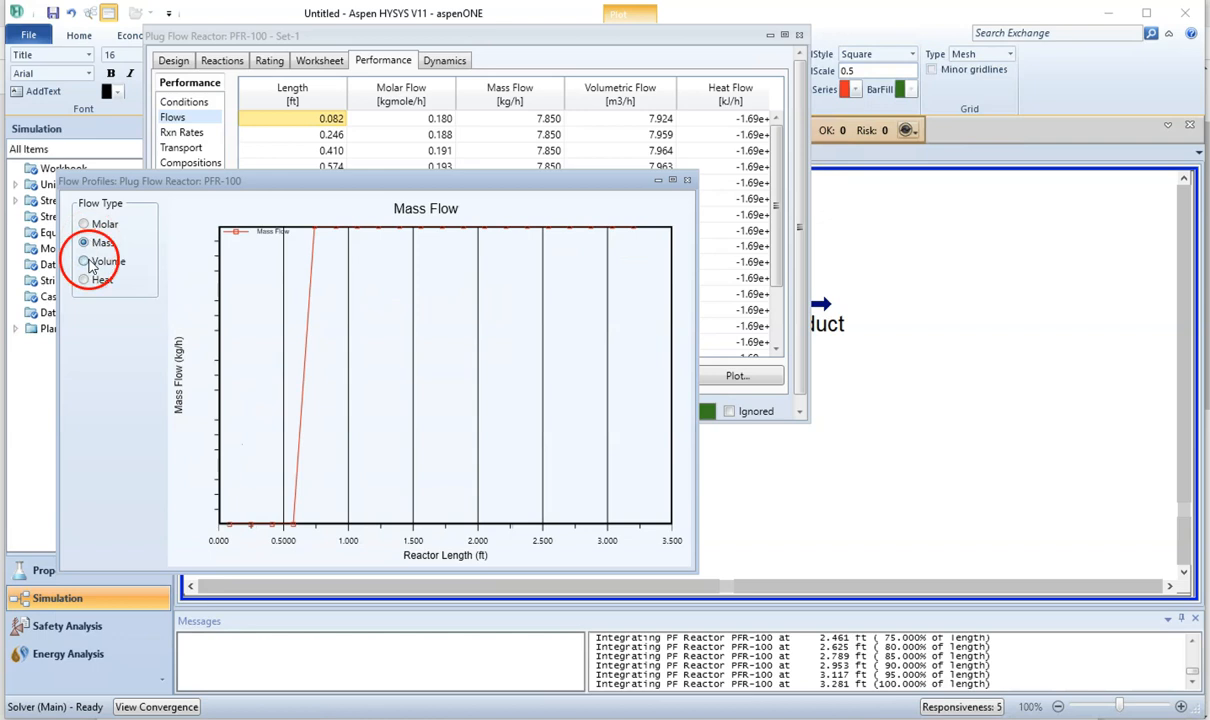
left_click(86, 261)
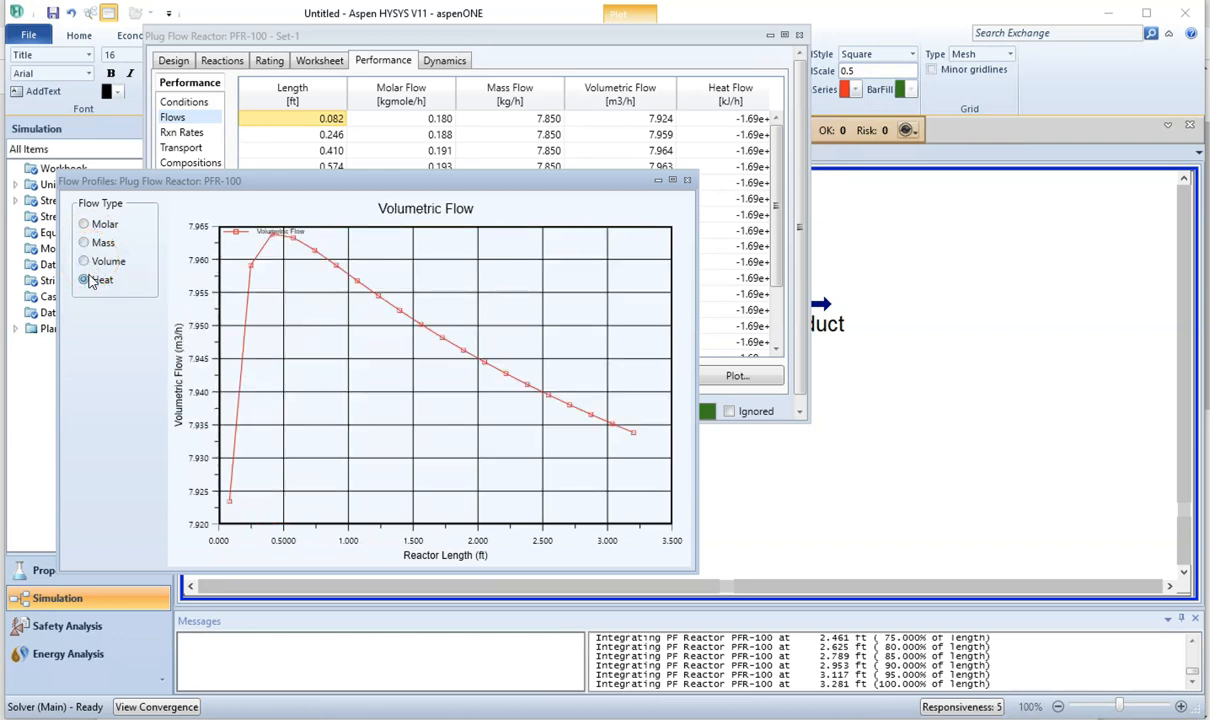
left_click(86, 280)
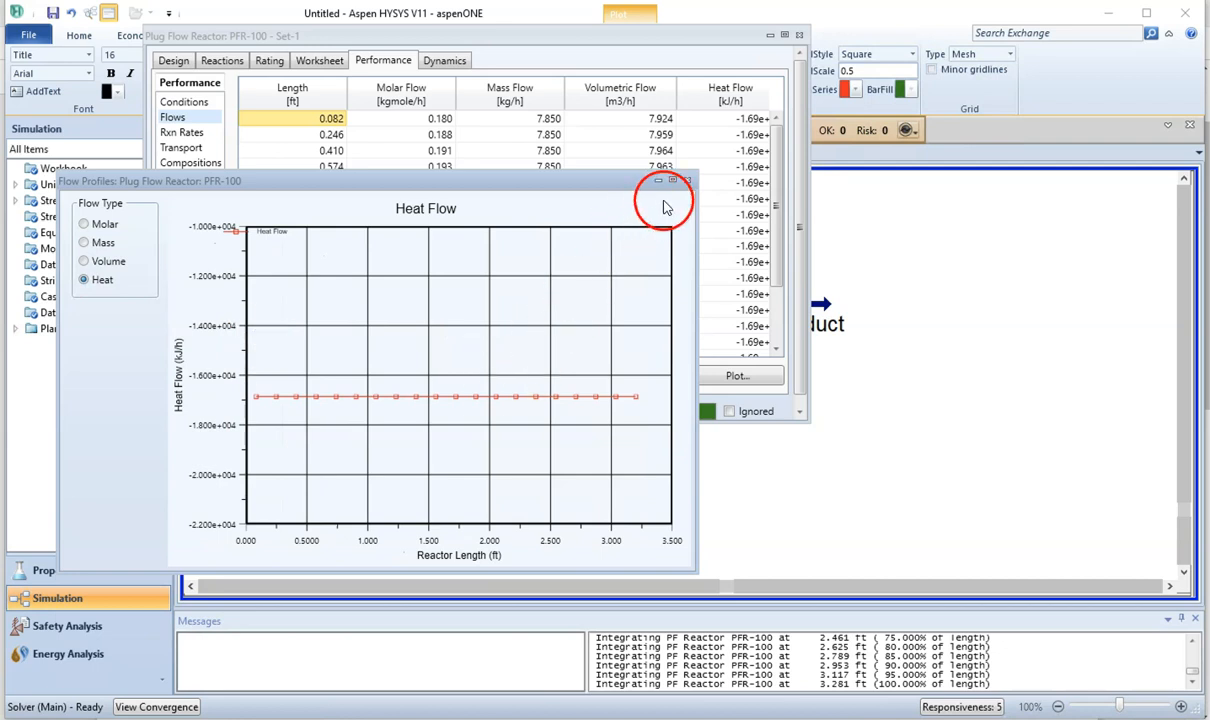
left_click(686, 180)
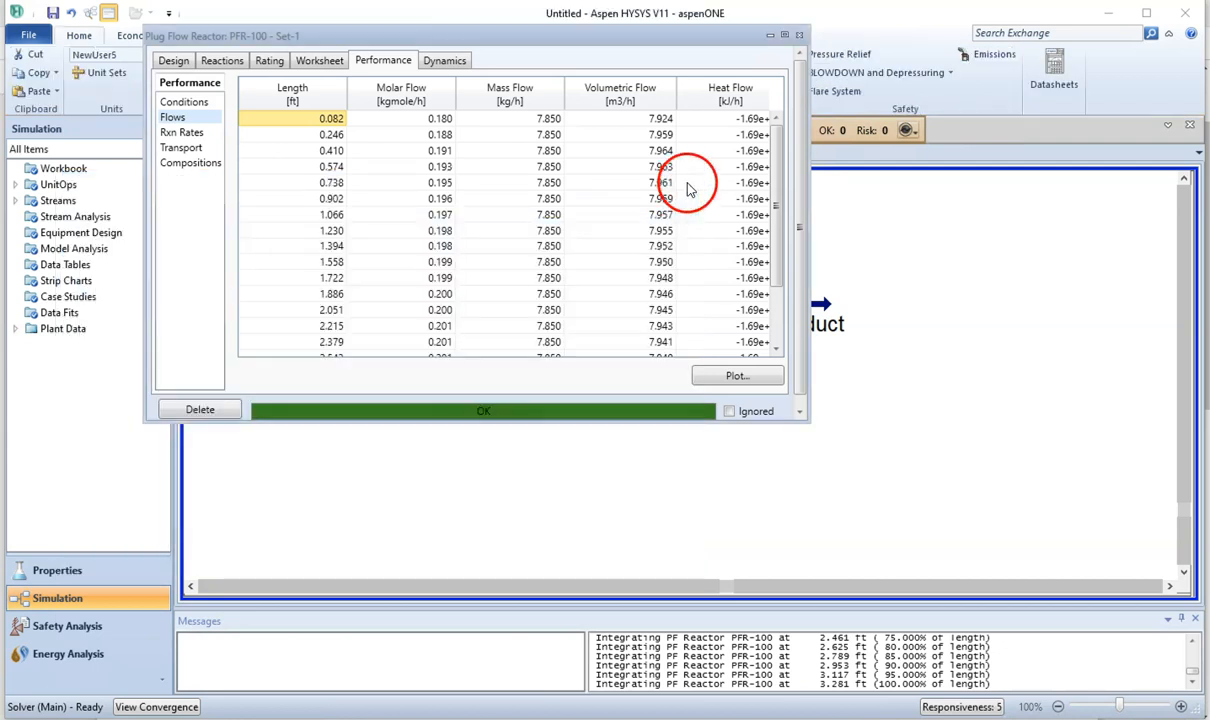
- Open the reaction rate results and plot the component production rates of Acetone, Ketene and Methane along the reactor length
left_click(188, 140)
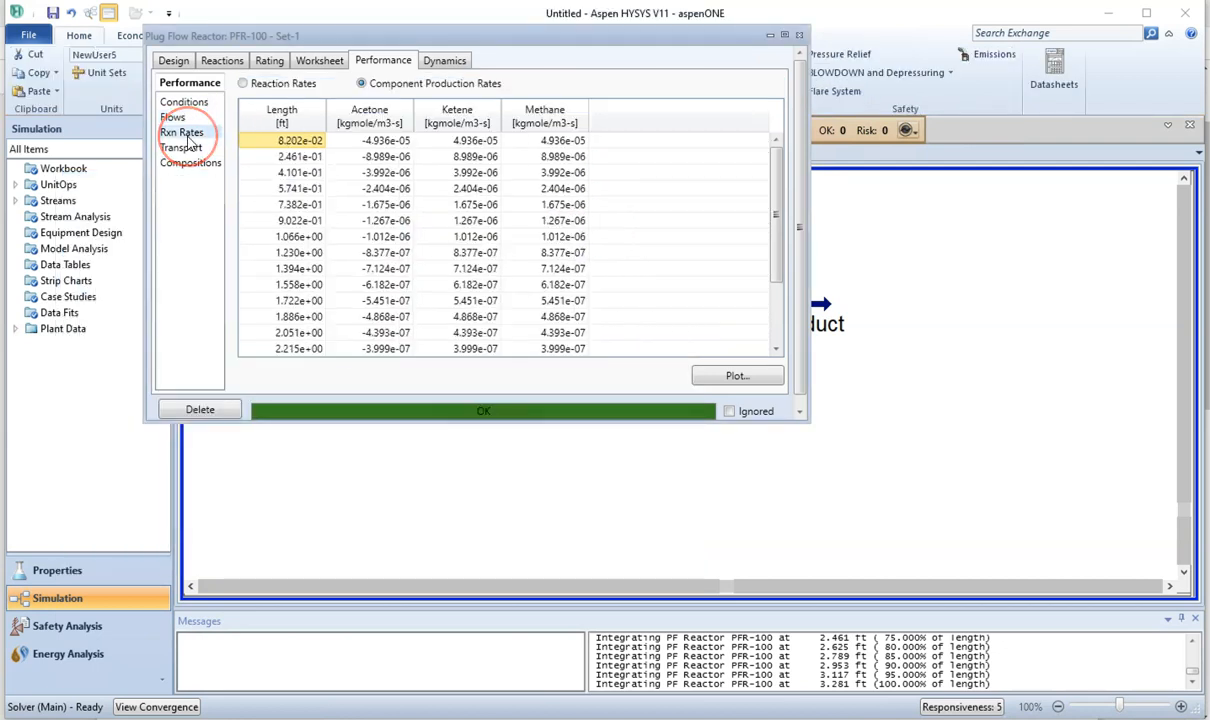
left_click(737, 377)
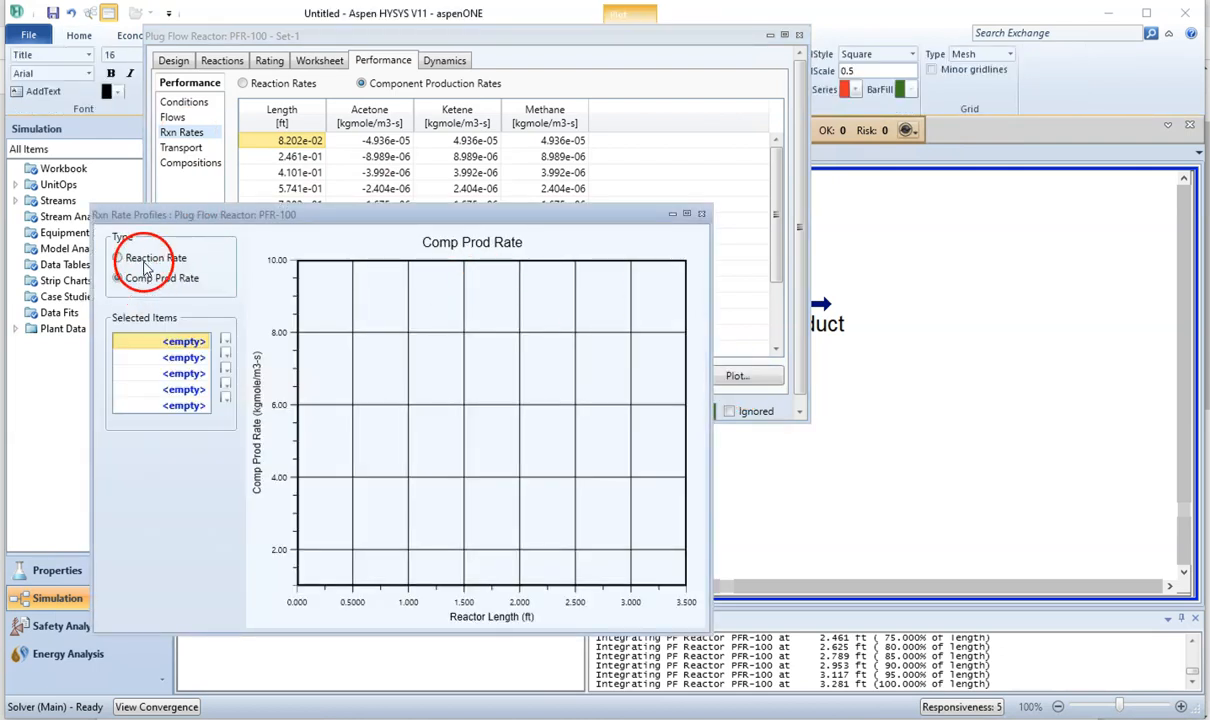
left_click(207, 343)
left_click(178, 358)
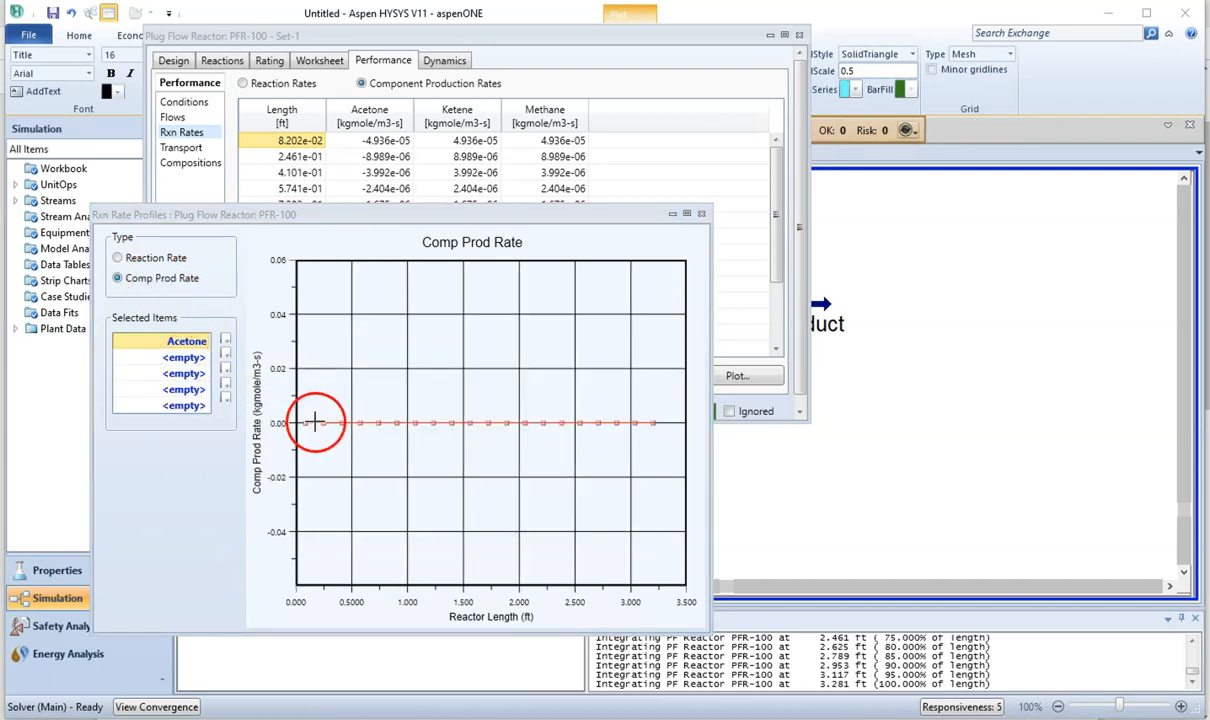
left_click(205, 360)
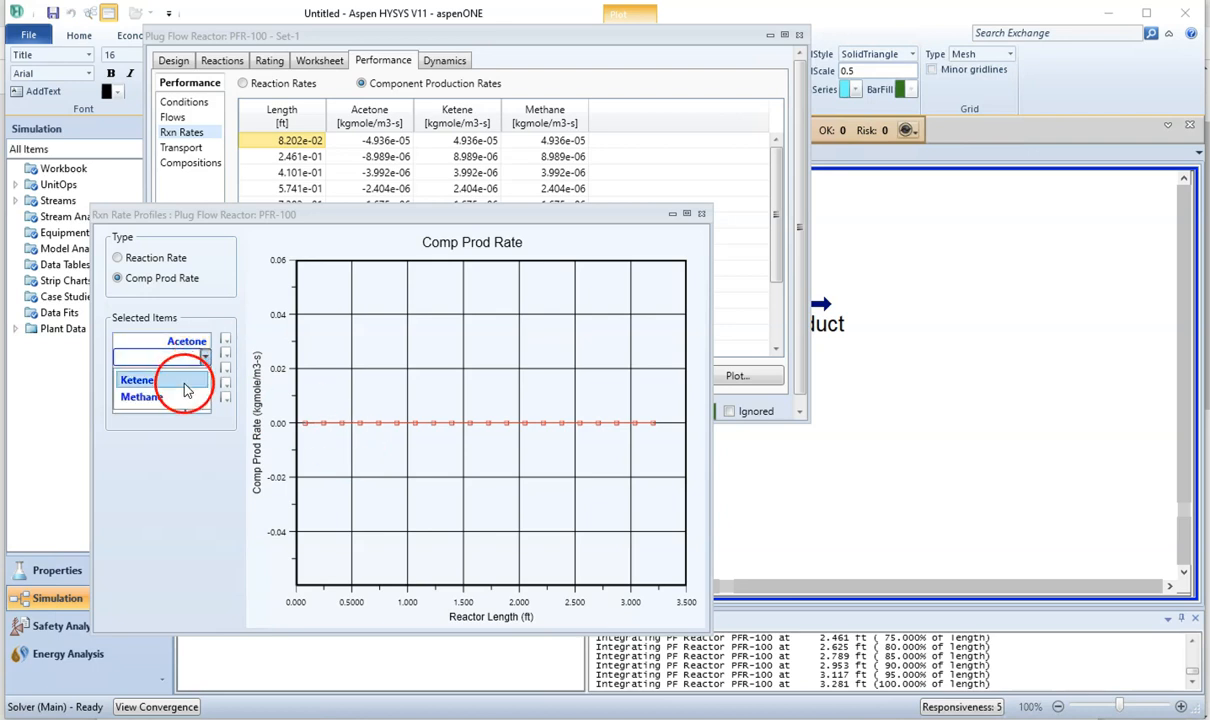
left_click(185, 384)
left_click(205, 375)
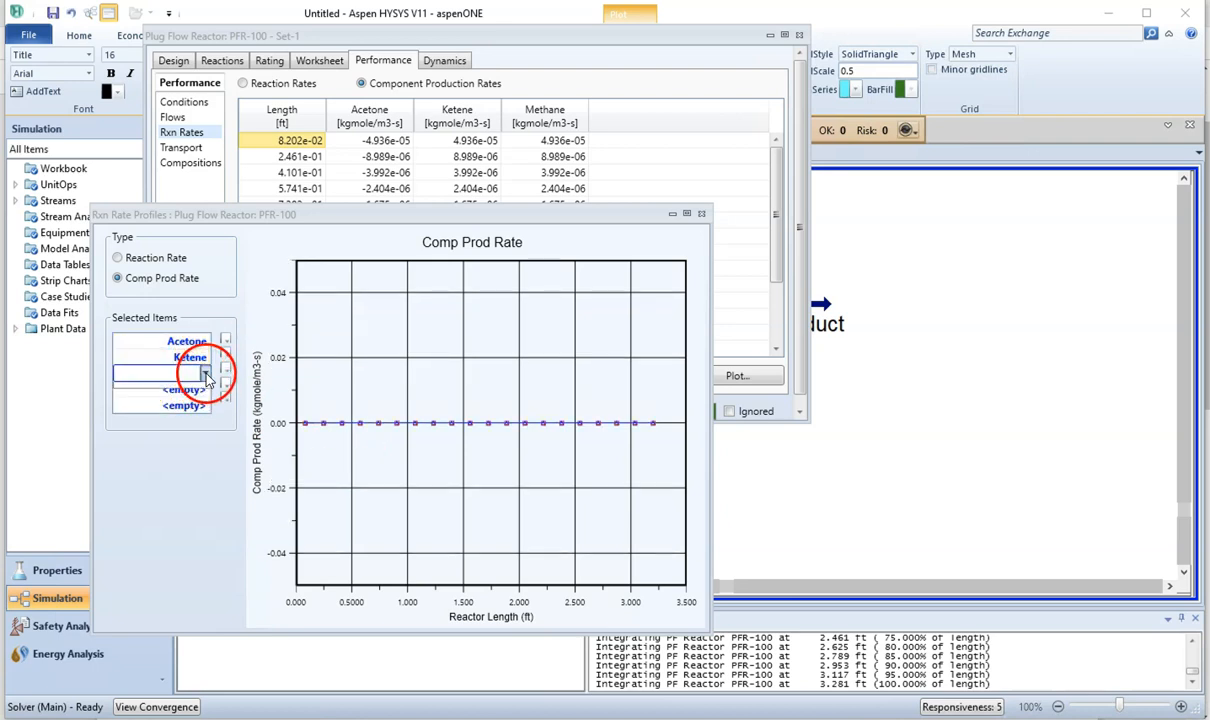
left_click(181, 400)
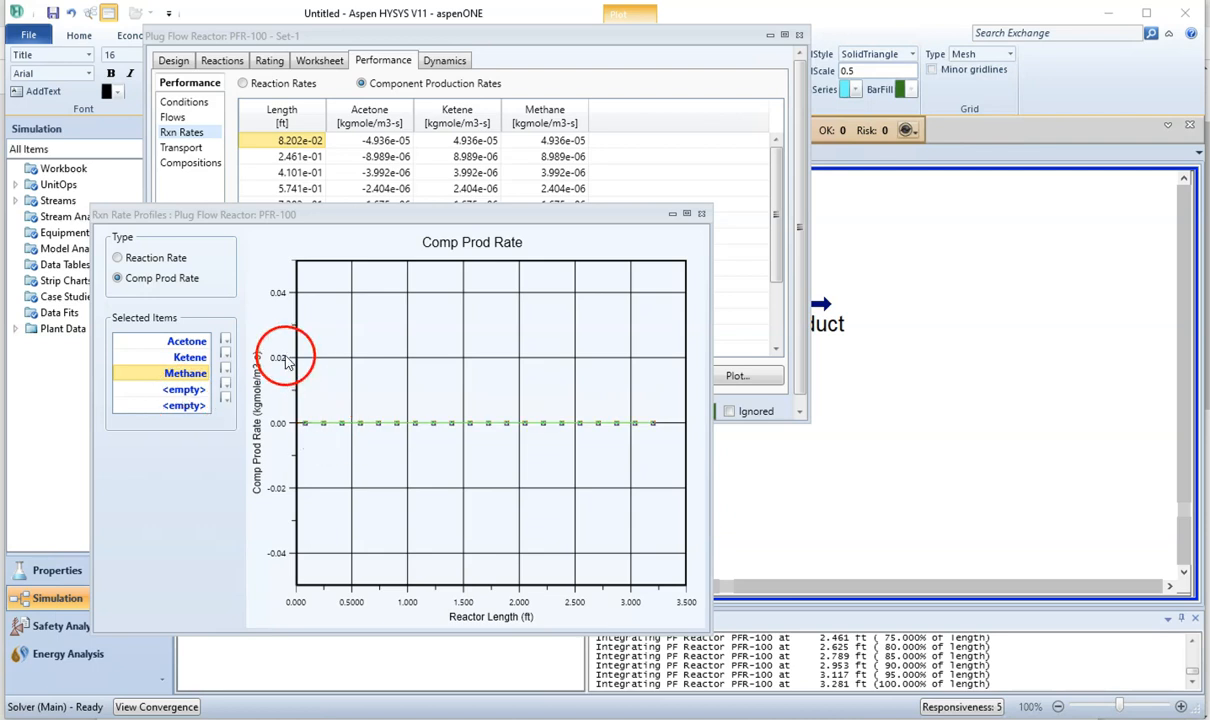
- Try to recolour the acetone curve magenta, the methane curve blue and the ketene curve red, and close the production rate plot
left_click(226, 342)
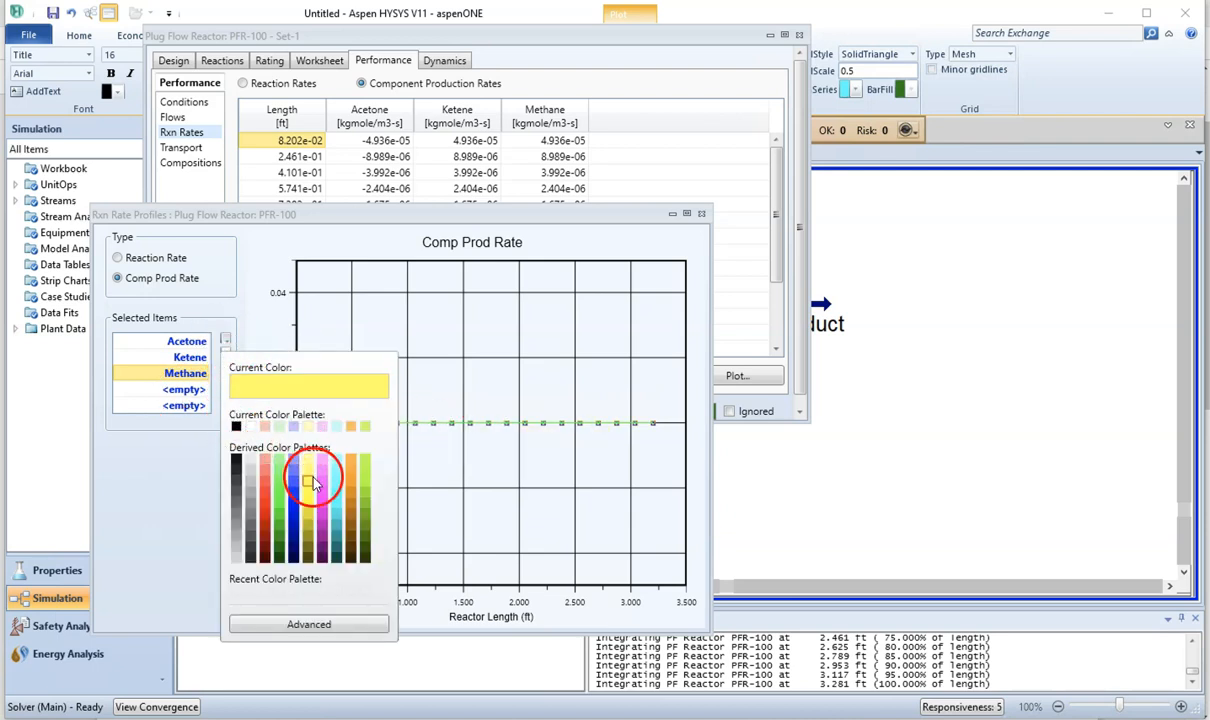
left_click(323, 480)
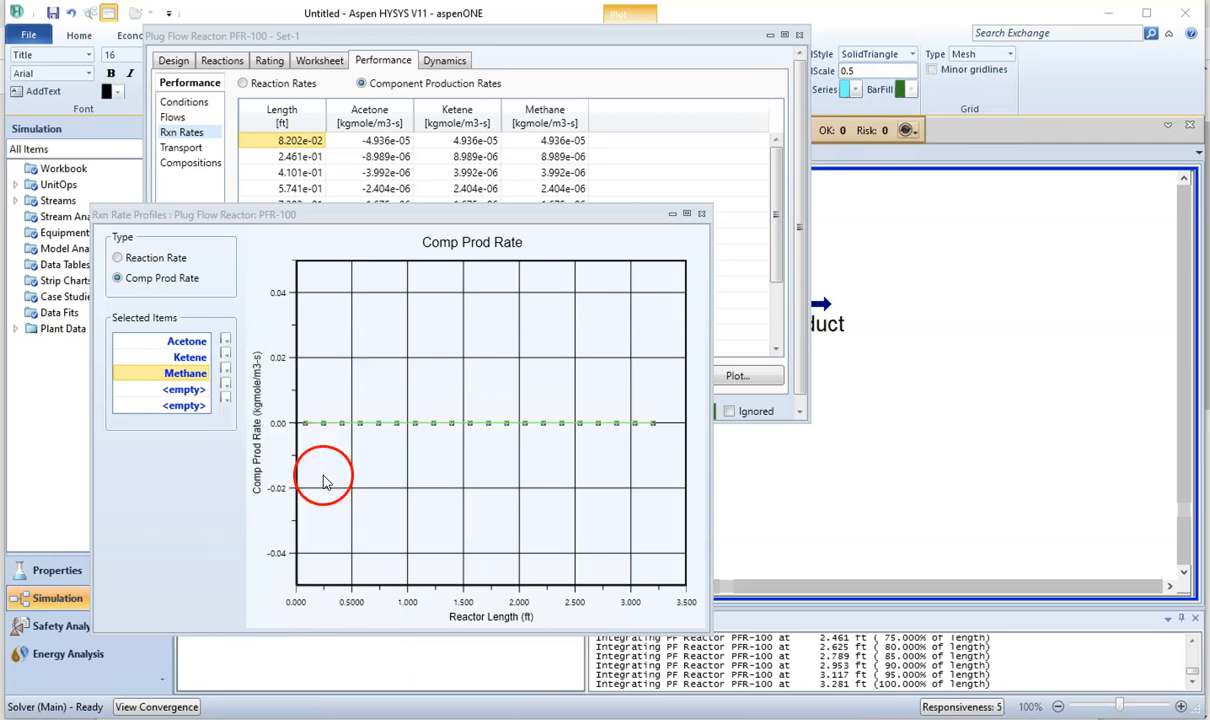
left_click(228, 373)
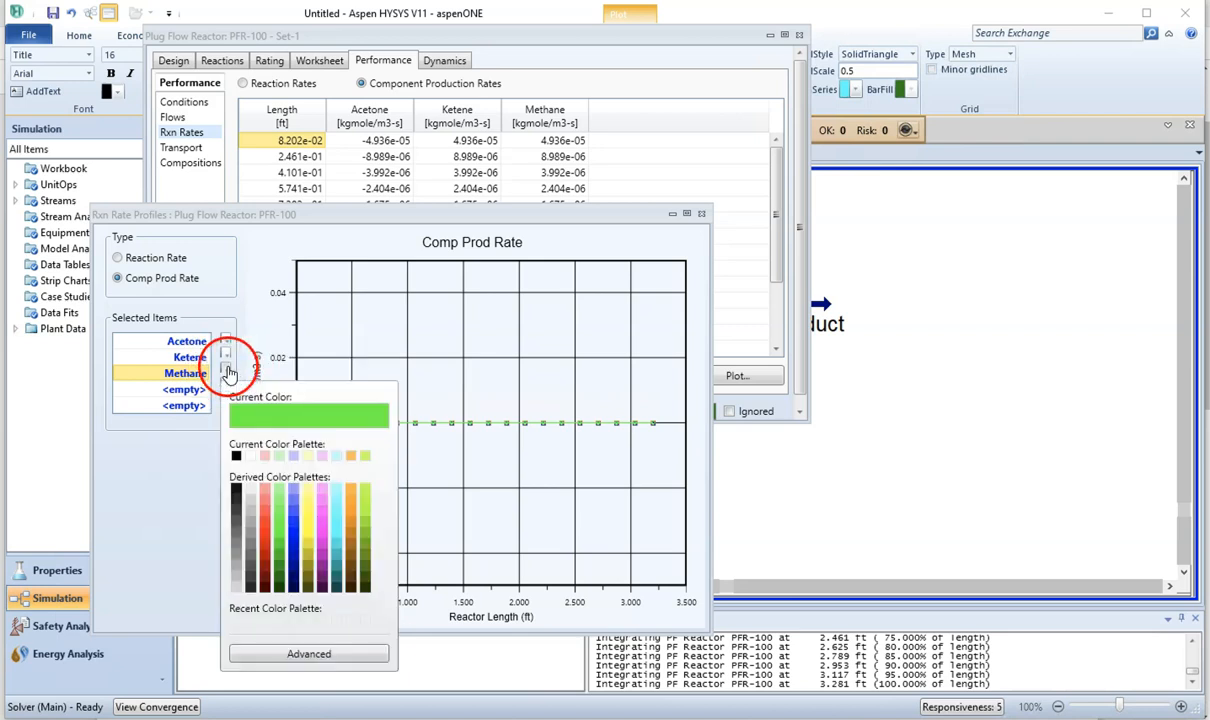
left_click(293, 505)
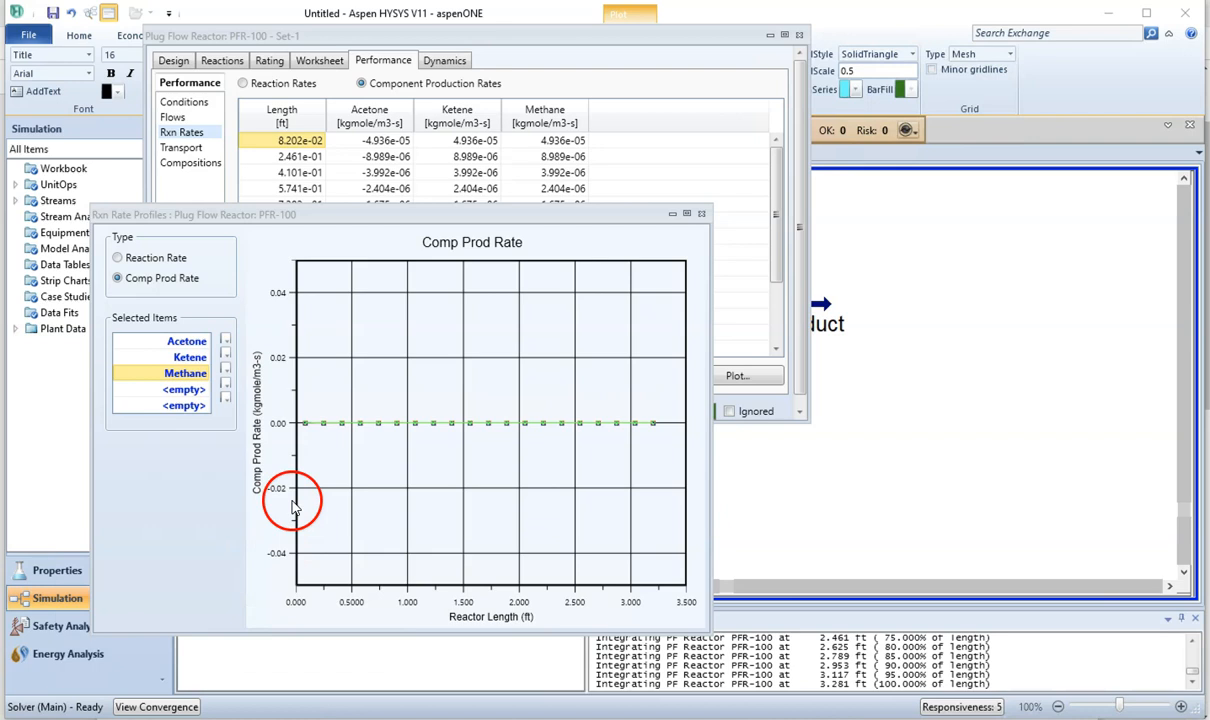
left_click(226, 355)
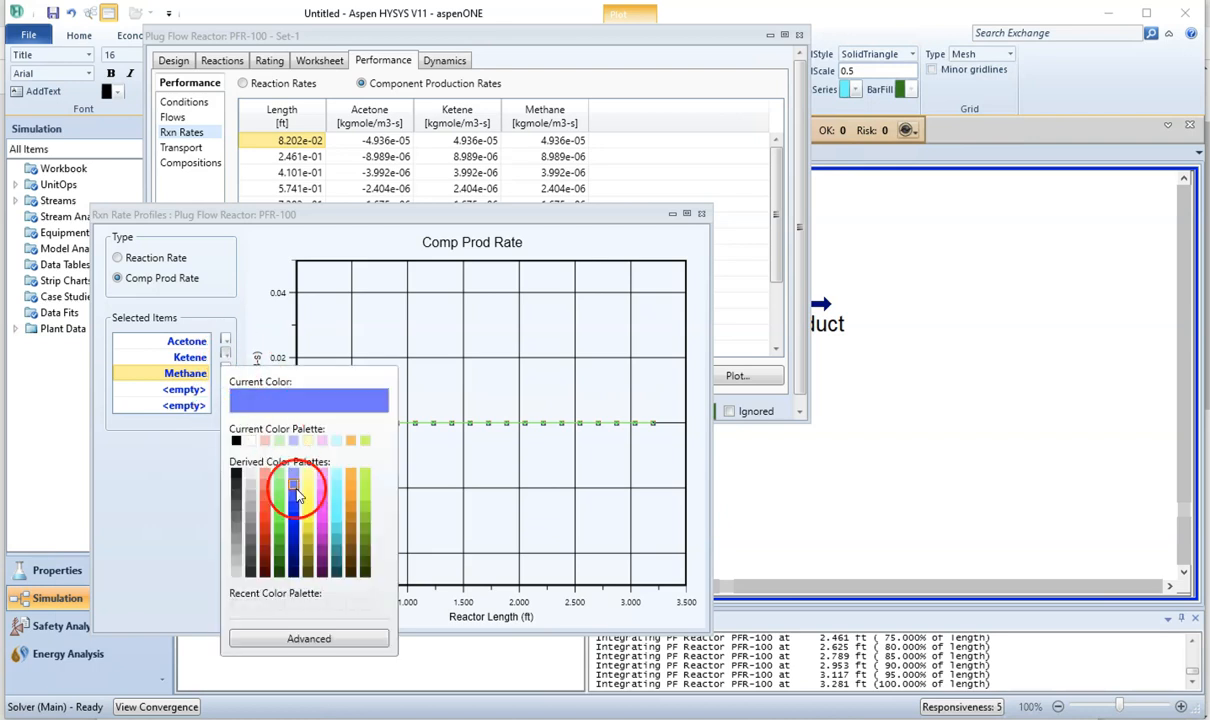
left_click(269, 500)
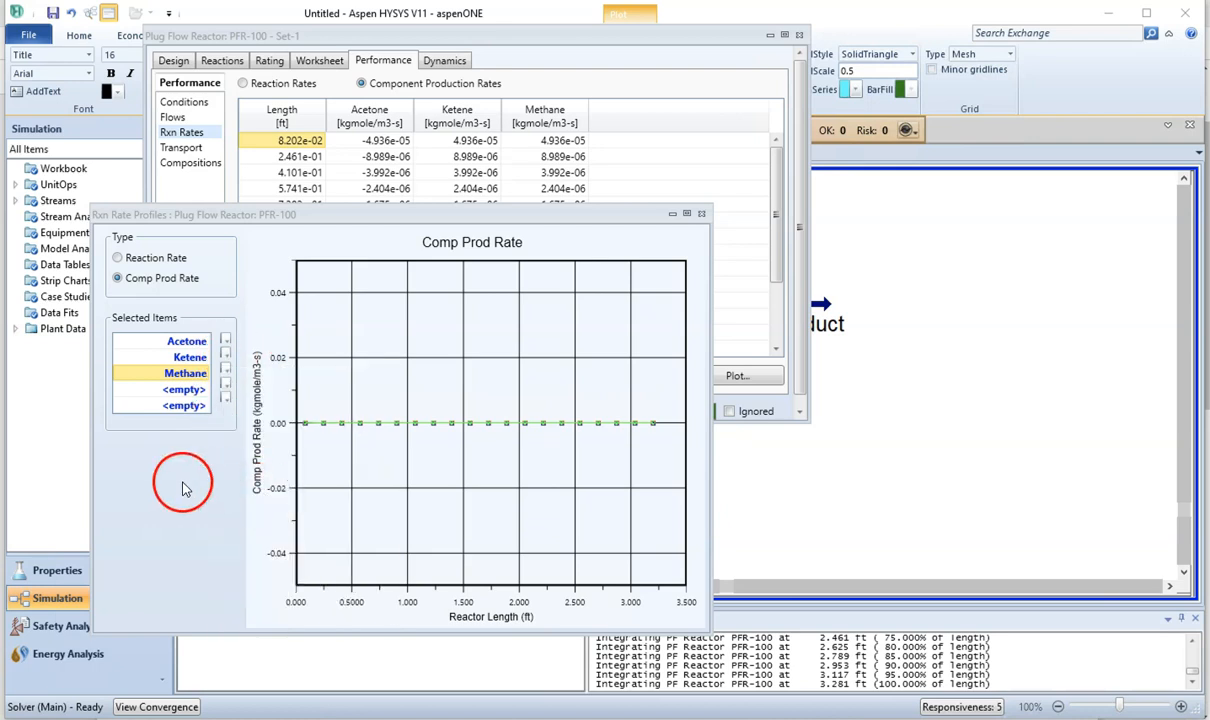
left_click(702, 215)
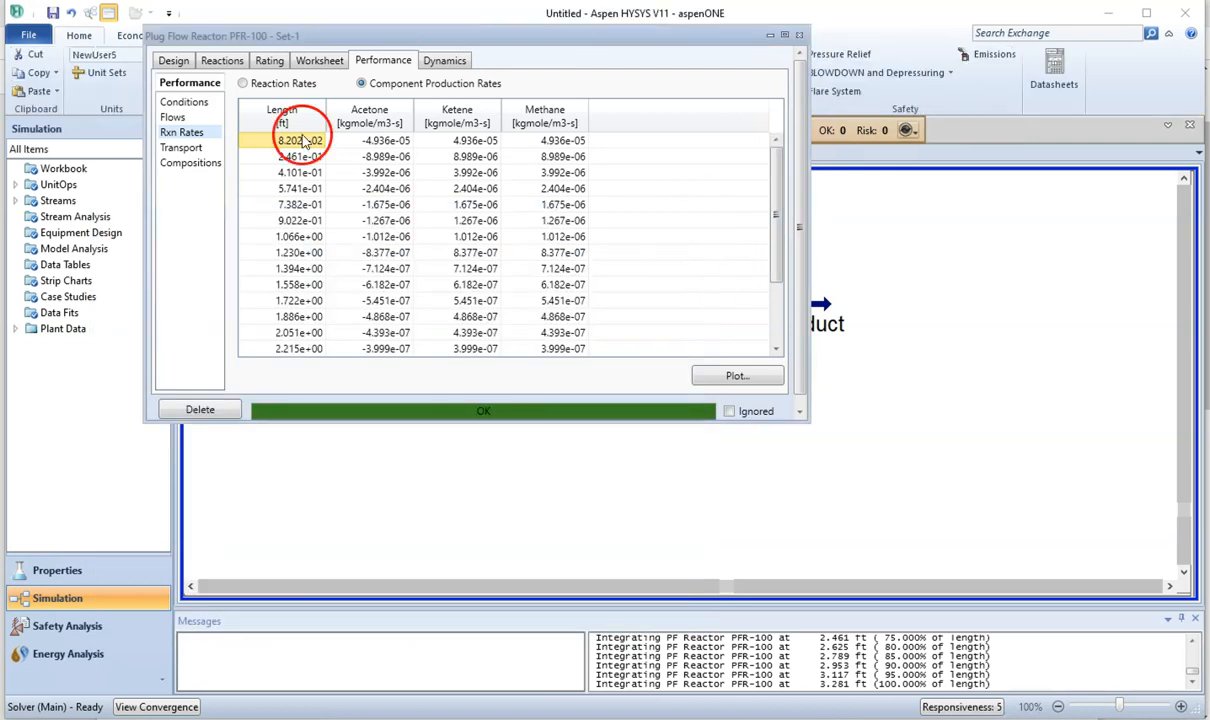
- Review the transport properties and mole fraction compositions along the reactor, and plot the composition profiles
left_click(182, 148)
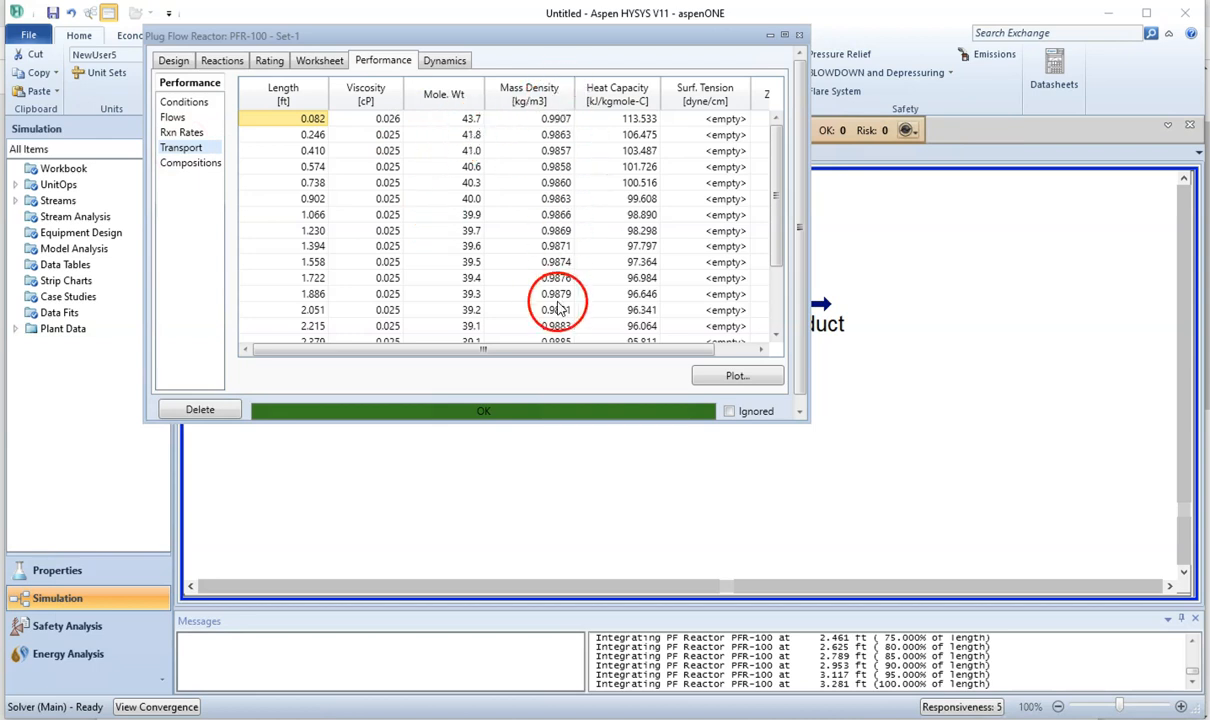
left_click(185, 164)
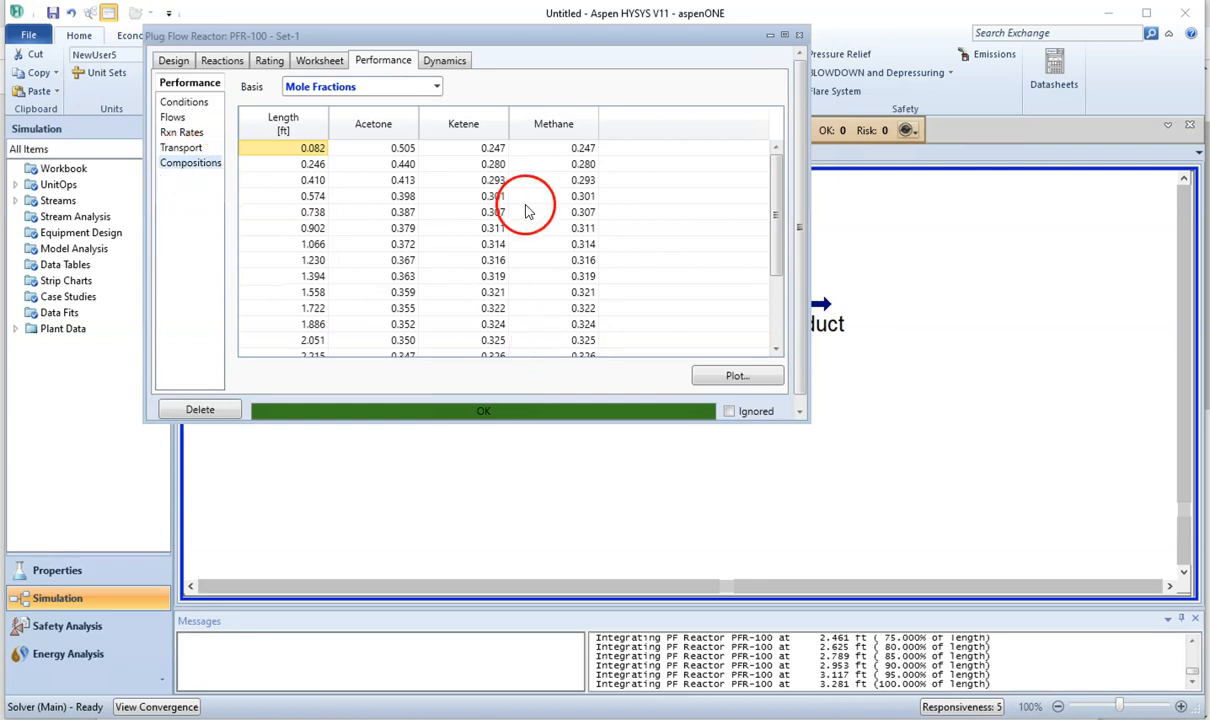
left_click(737, 378)
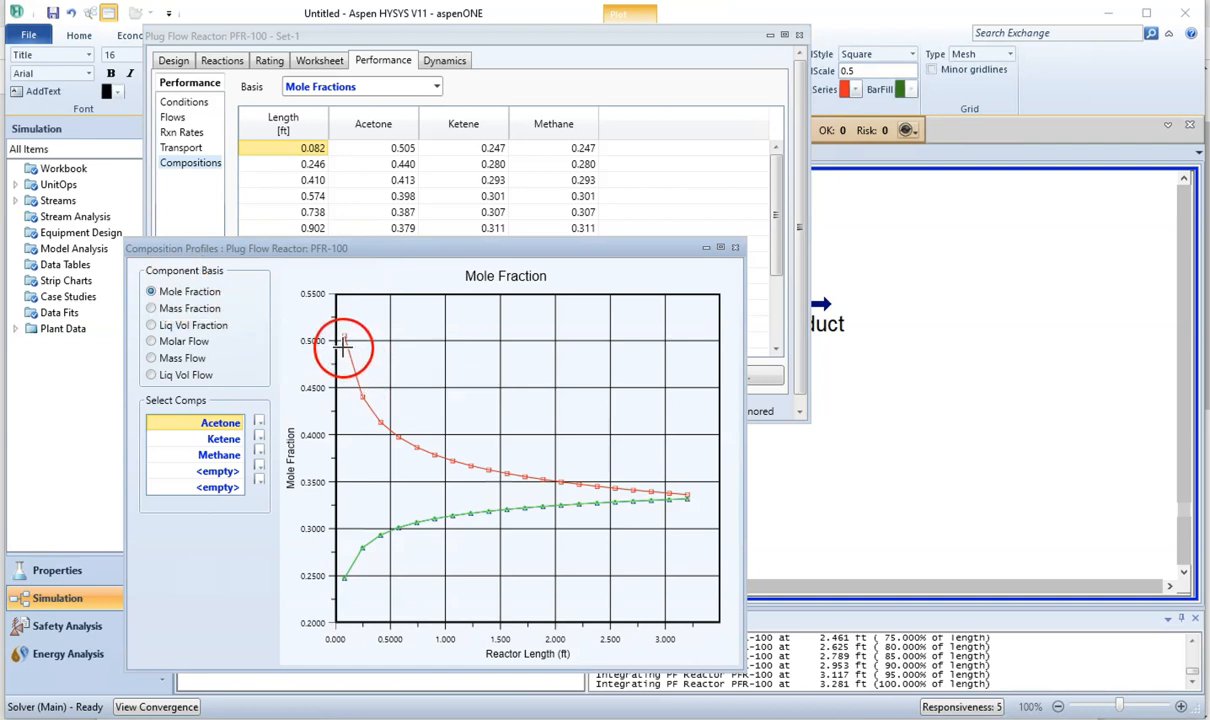
- Check the curve colours assigned to Acetone, Ketene and Methane to identify each line in the mole fraction plot
left_click(259, 424)
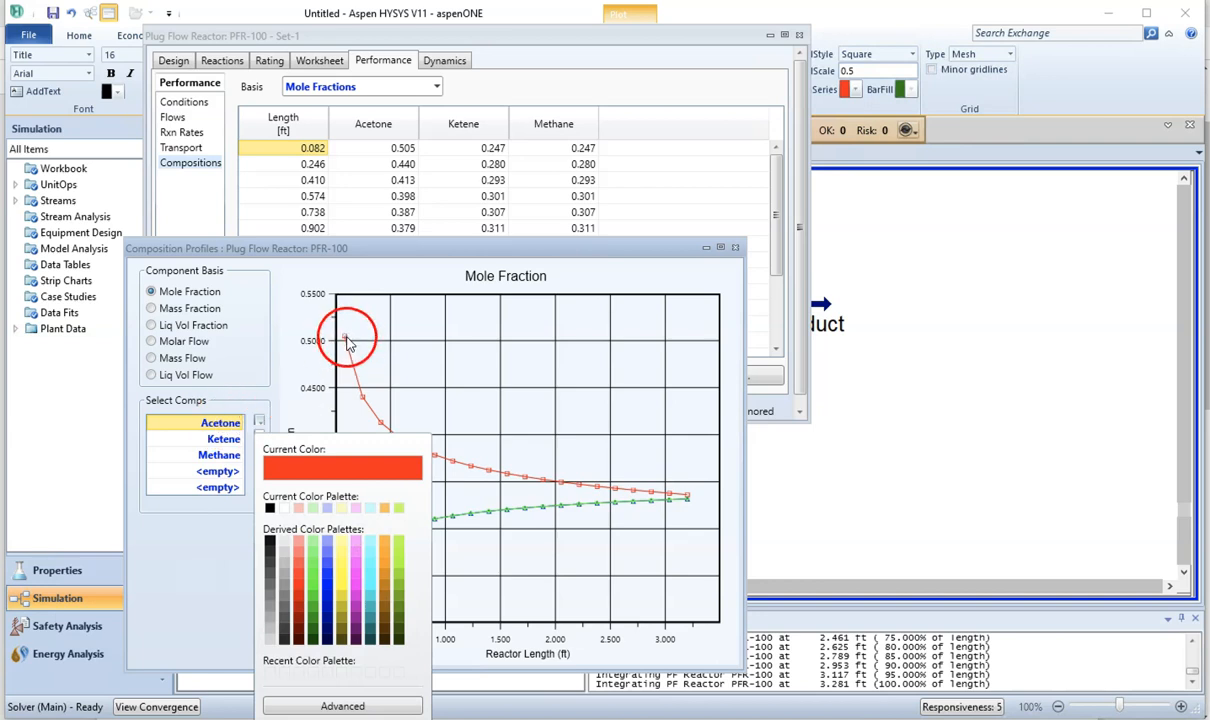
left_click(267, 418)
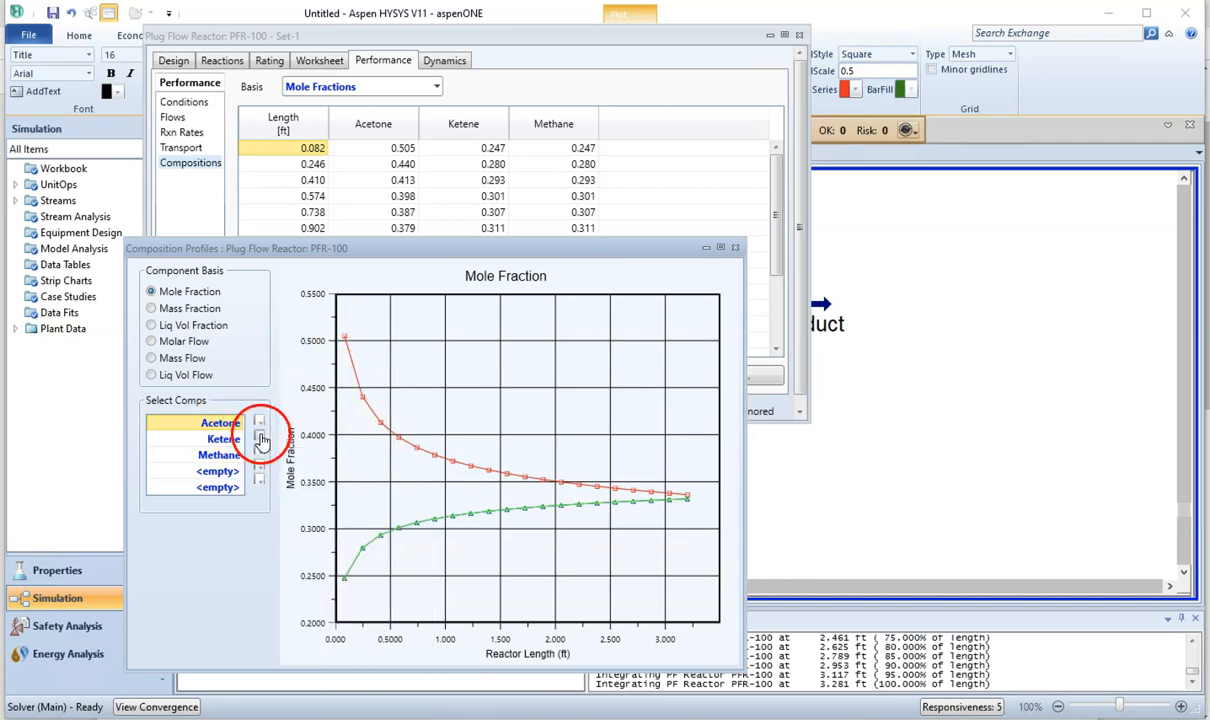
left_click(260, 439)
left_click(262, 446)
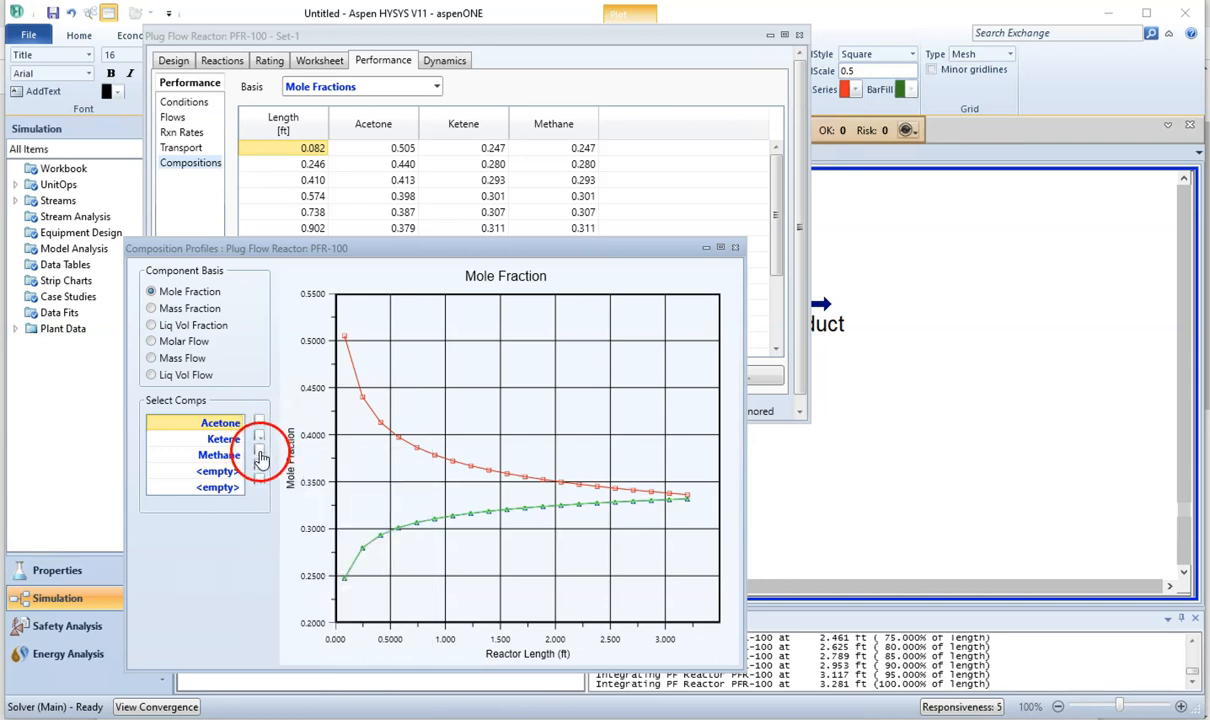
left_click(260, 455)
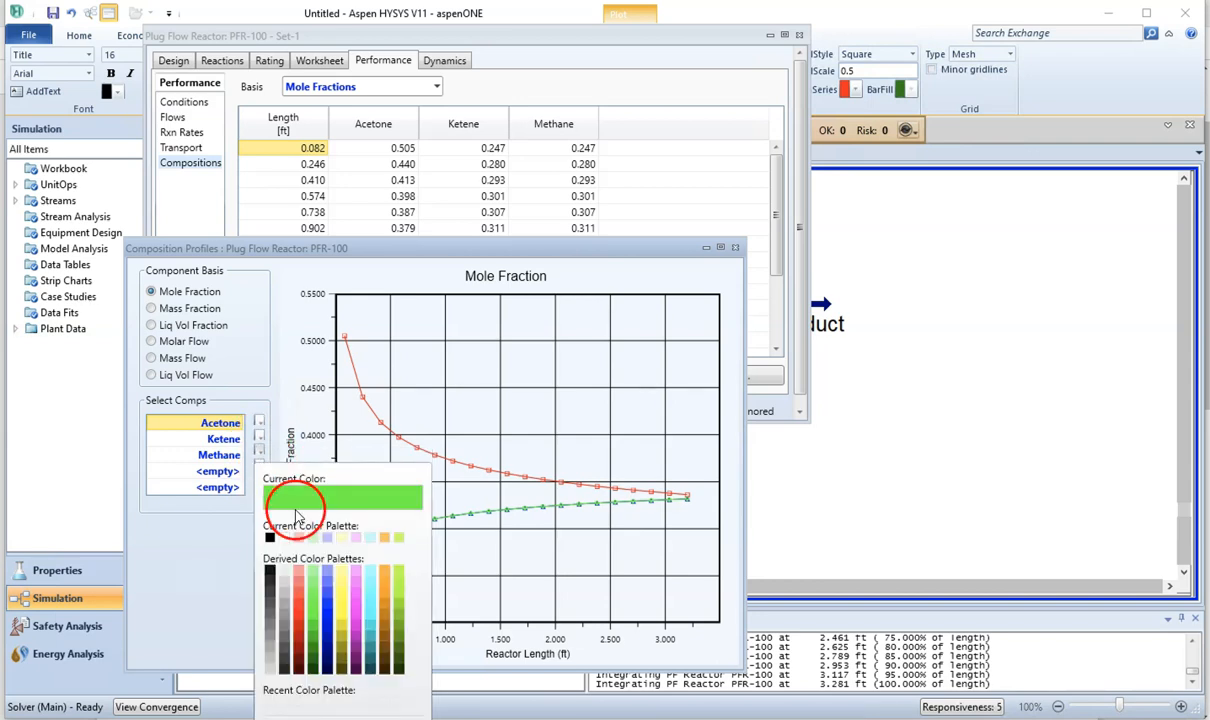
left_click(308, 432)
- Trace the mole fraction curves from the reactor inlet to the outlet, and close the composition plot and the reactor window
mouse_move(351, 343)
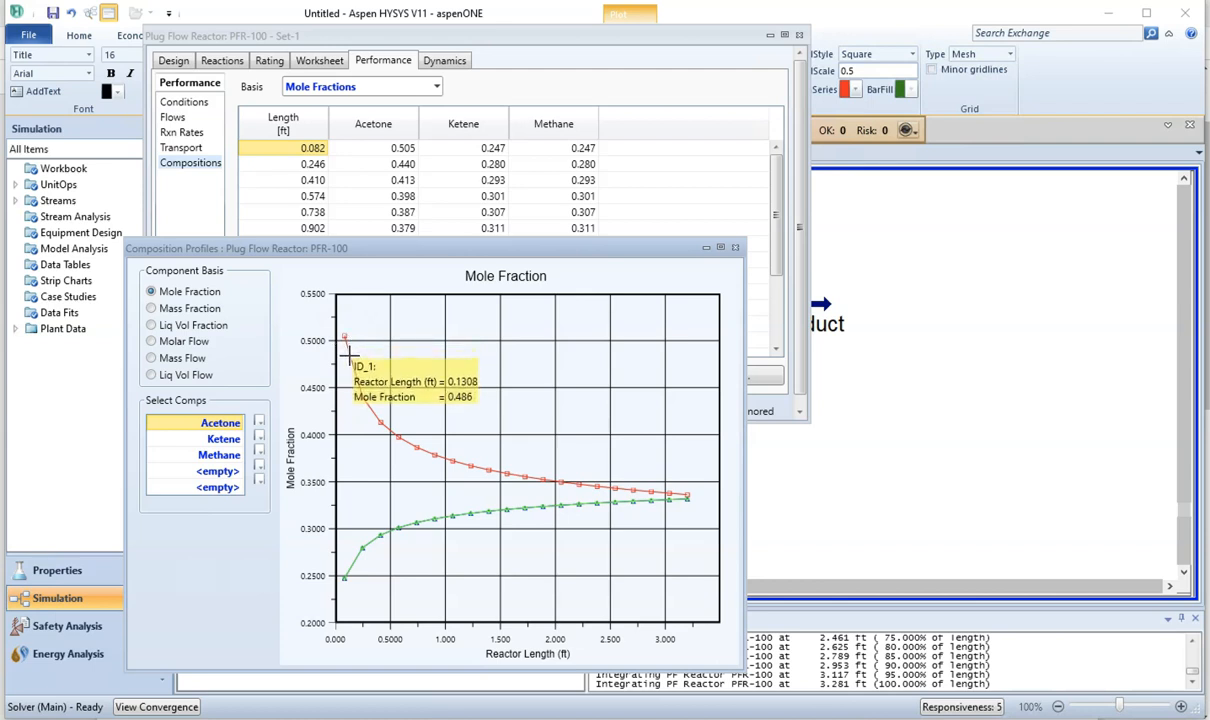
left_click(335, 586)
left_click_drag(335, 586, 684, 493)
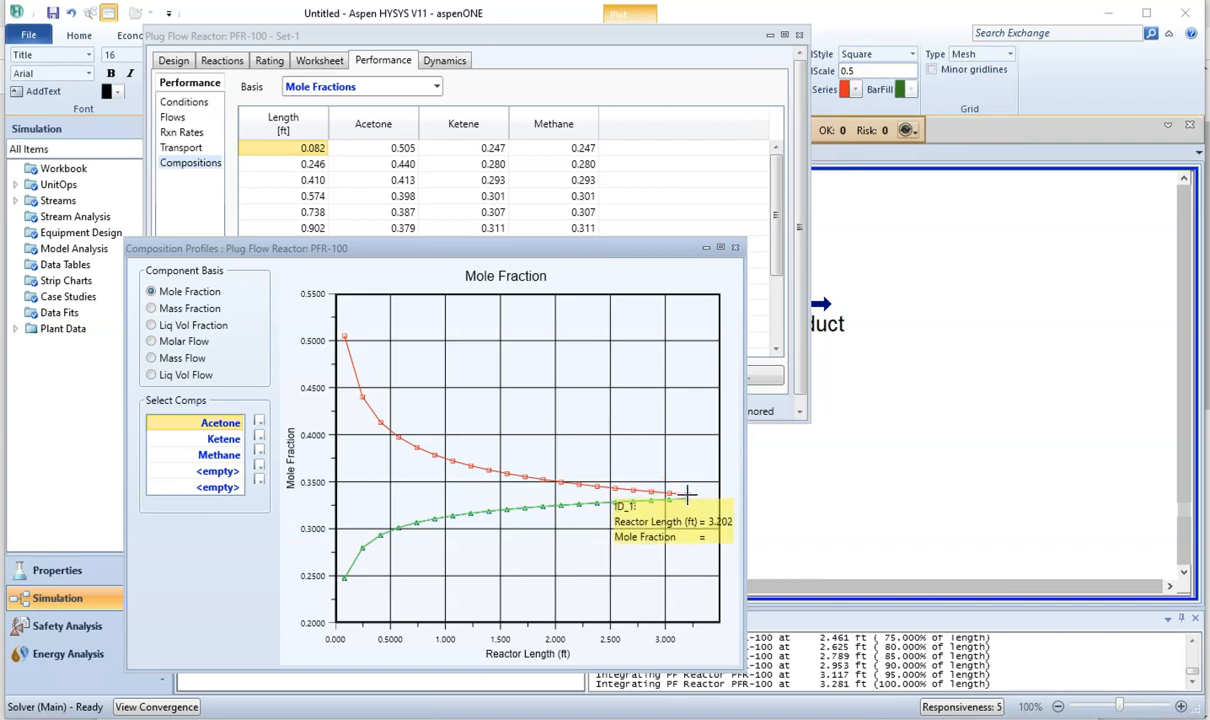
left_click_drag(691, 494, 226, 298)
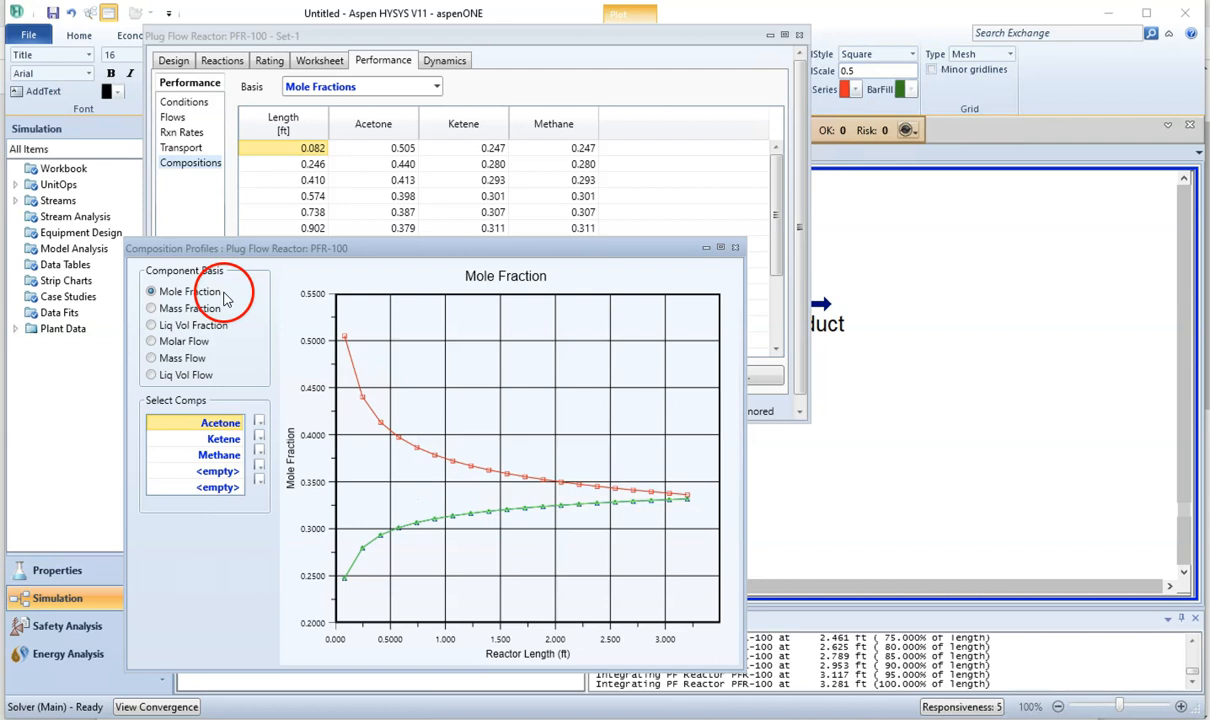
left_click(734, 247)
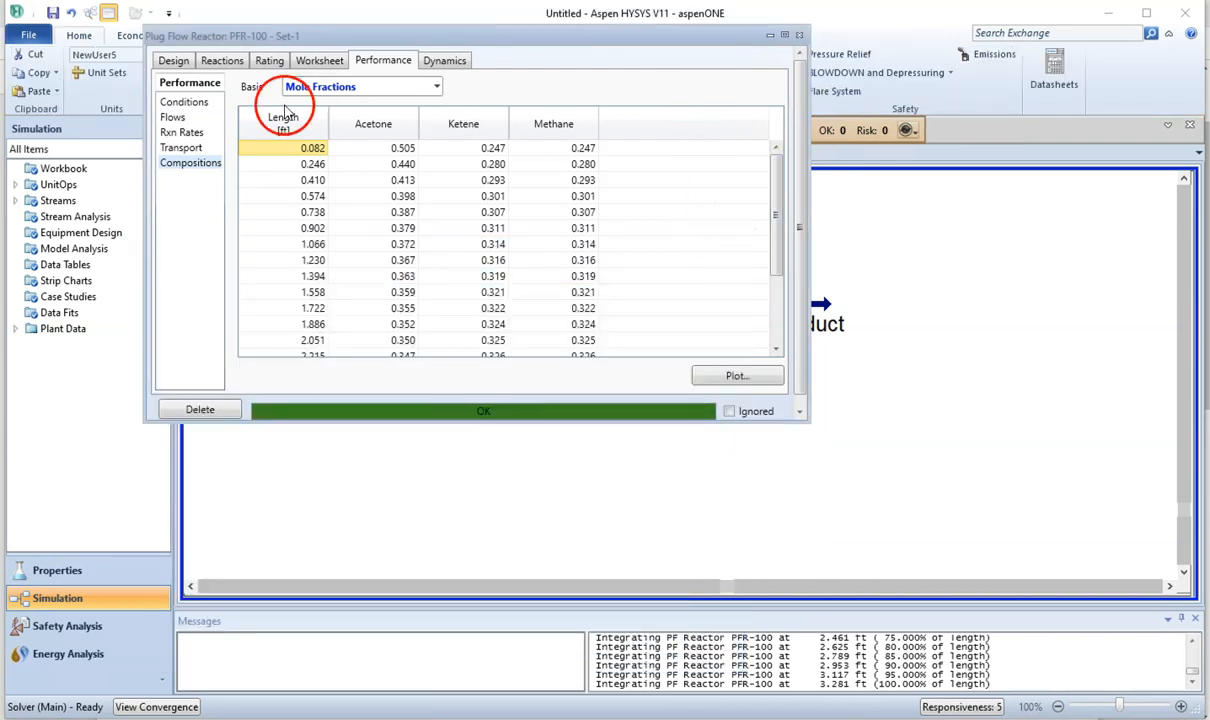
left_click(799, 36)
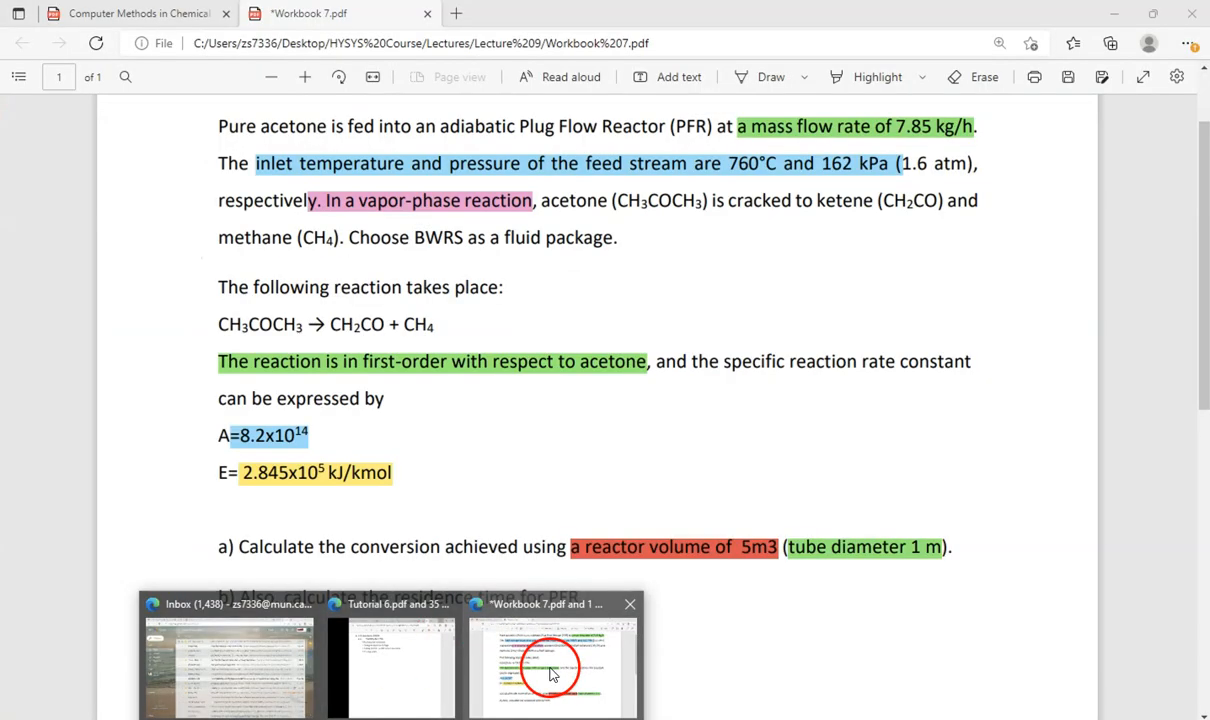
- Switch to the Workbook 7 PDF and highlight question b's "calculate the residence time for PFR" in light blue
left_click(550, 673)
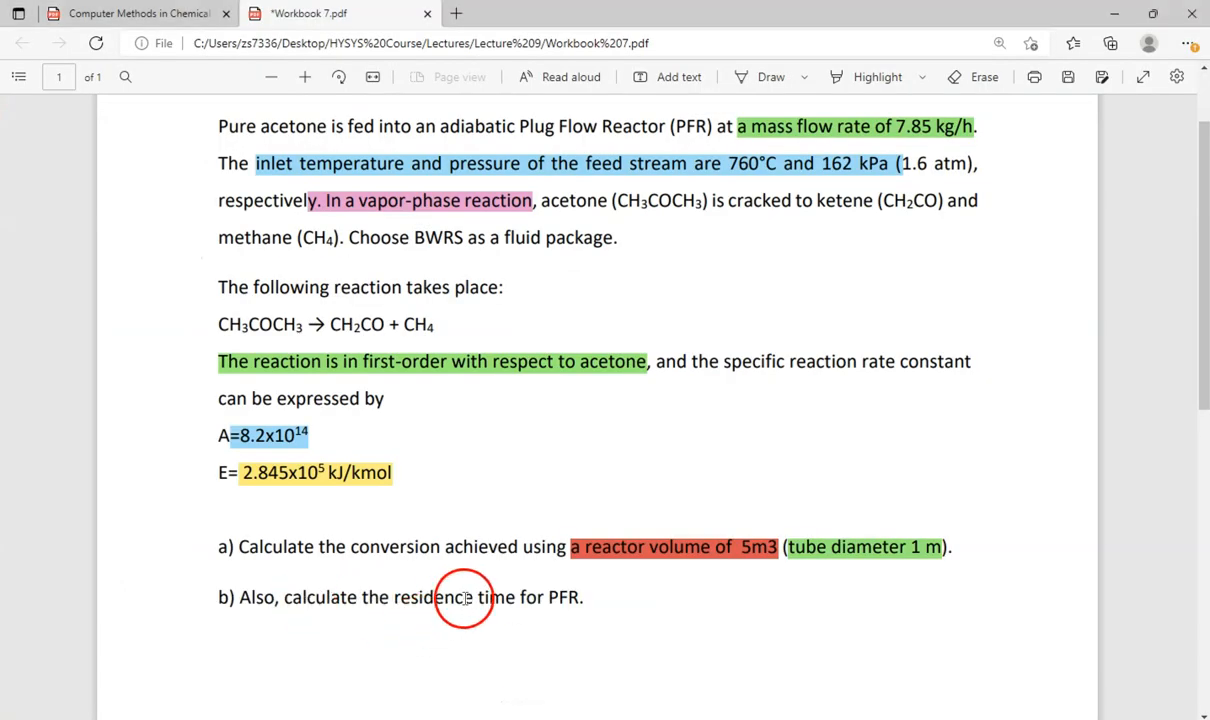
left_click_drag(578, 597, 287, 594)
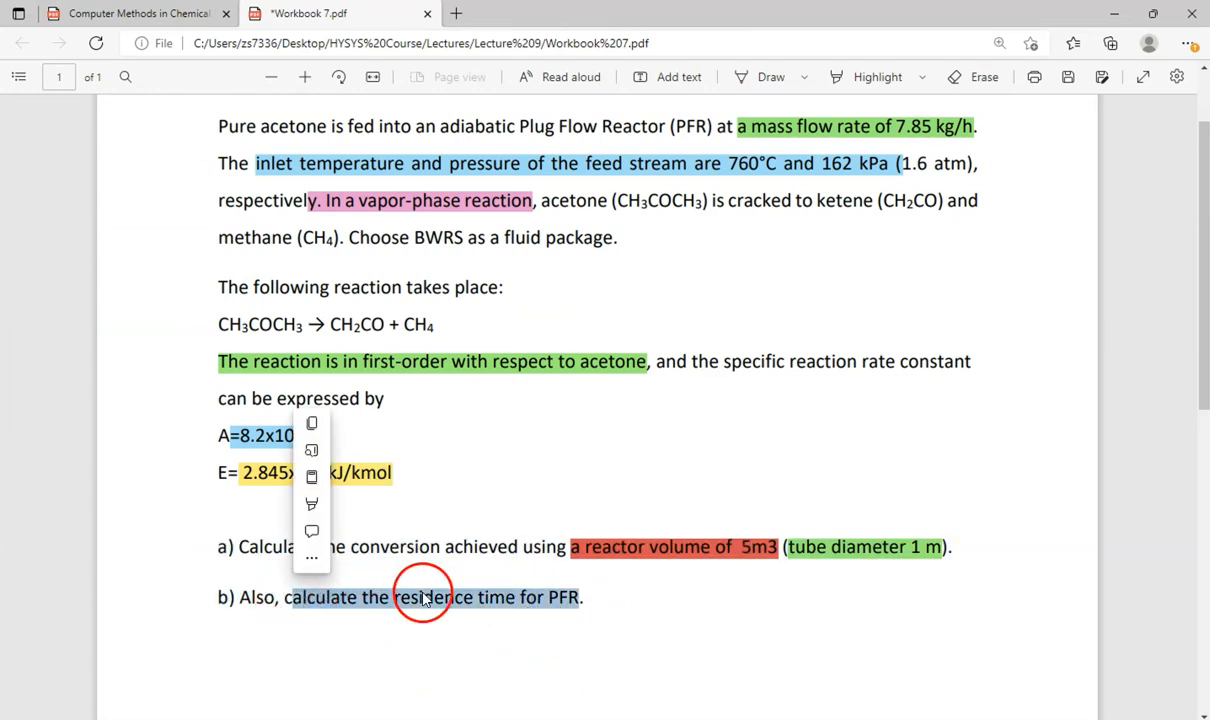
mouse_move(315, 505)
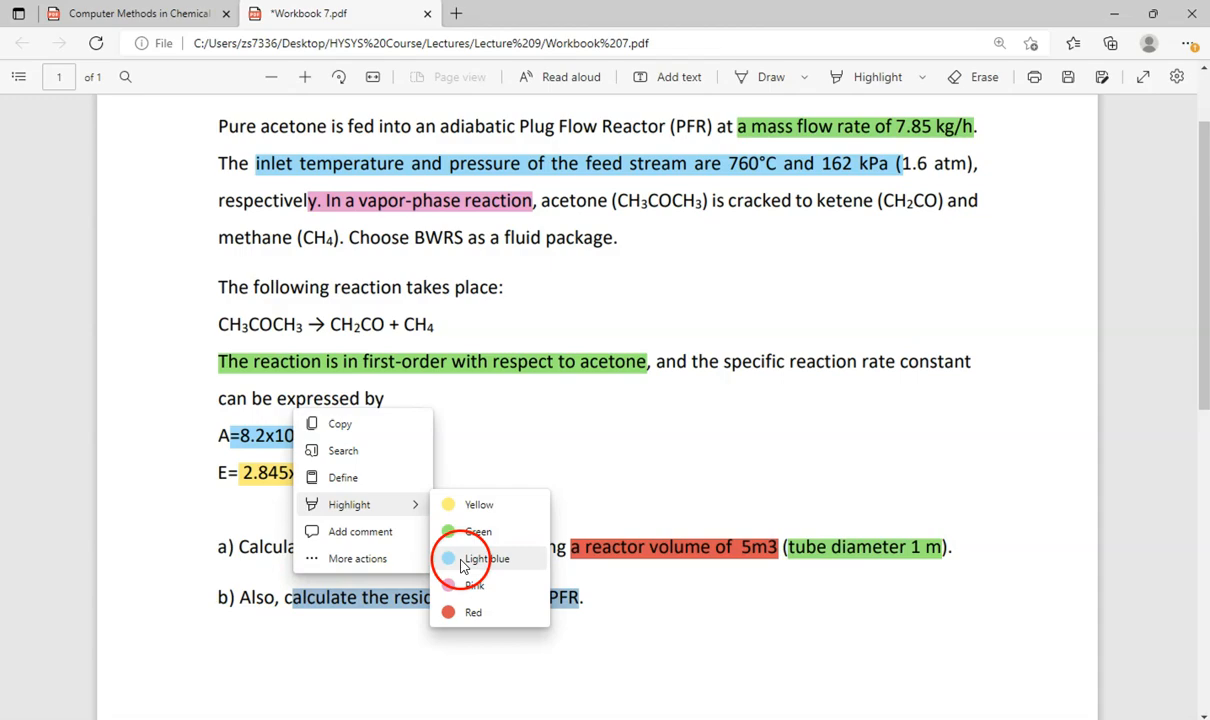
left_click(464, 565)
- Switch back to Aspen HYSYS and place a spreadsheet on the flowsheet, below and to the left of the Feed stream
key("alt+Tab")
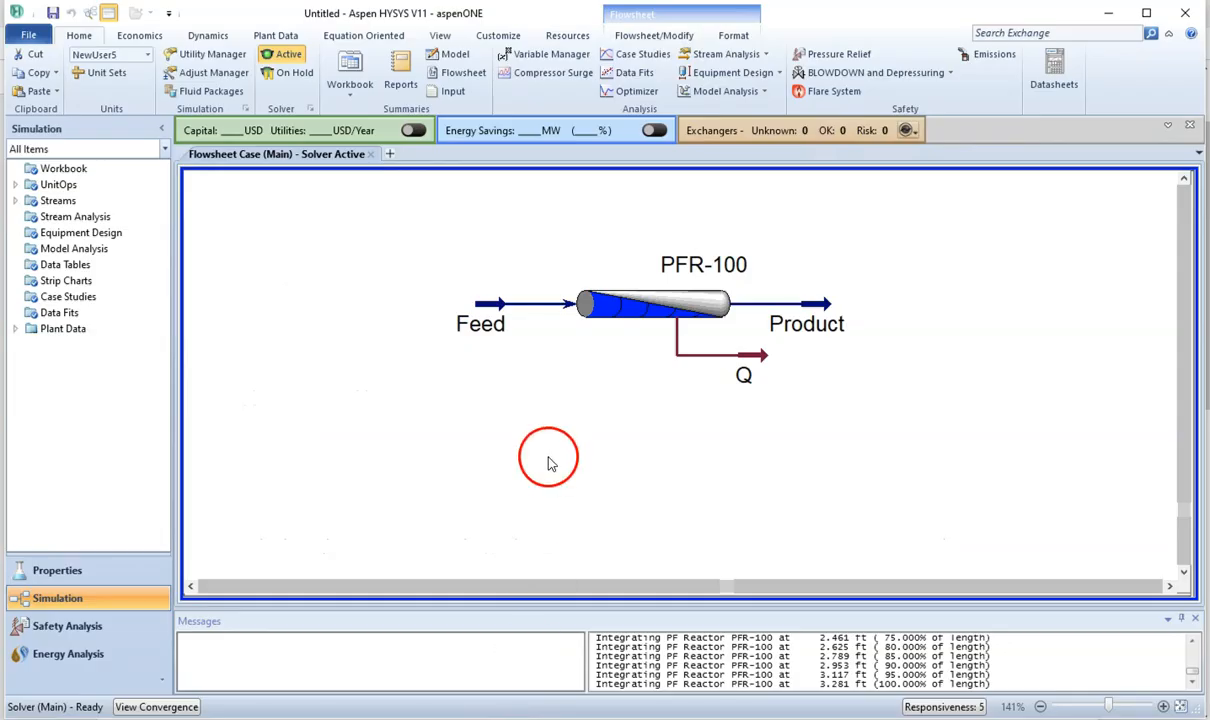
left_click(654, 35)
left_click(42, 70)
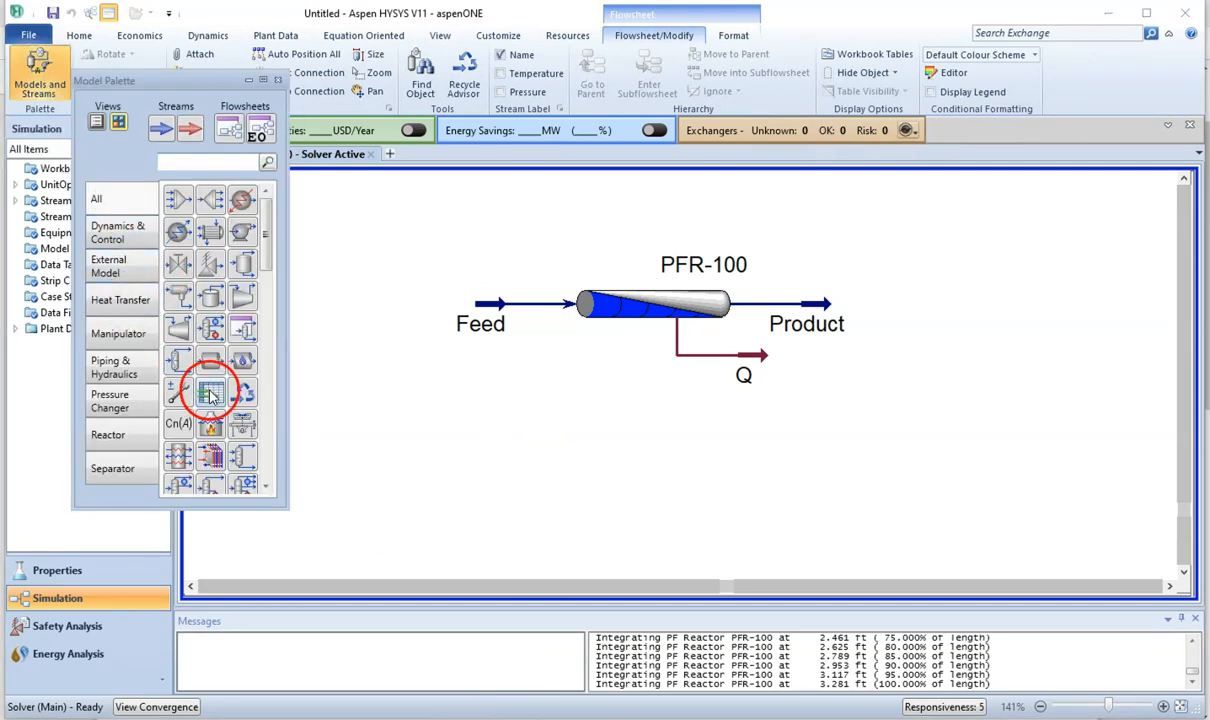
left_click_drag(210, 395, 364, 405)
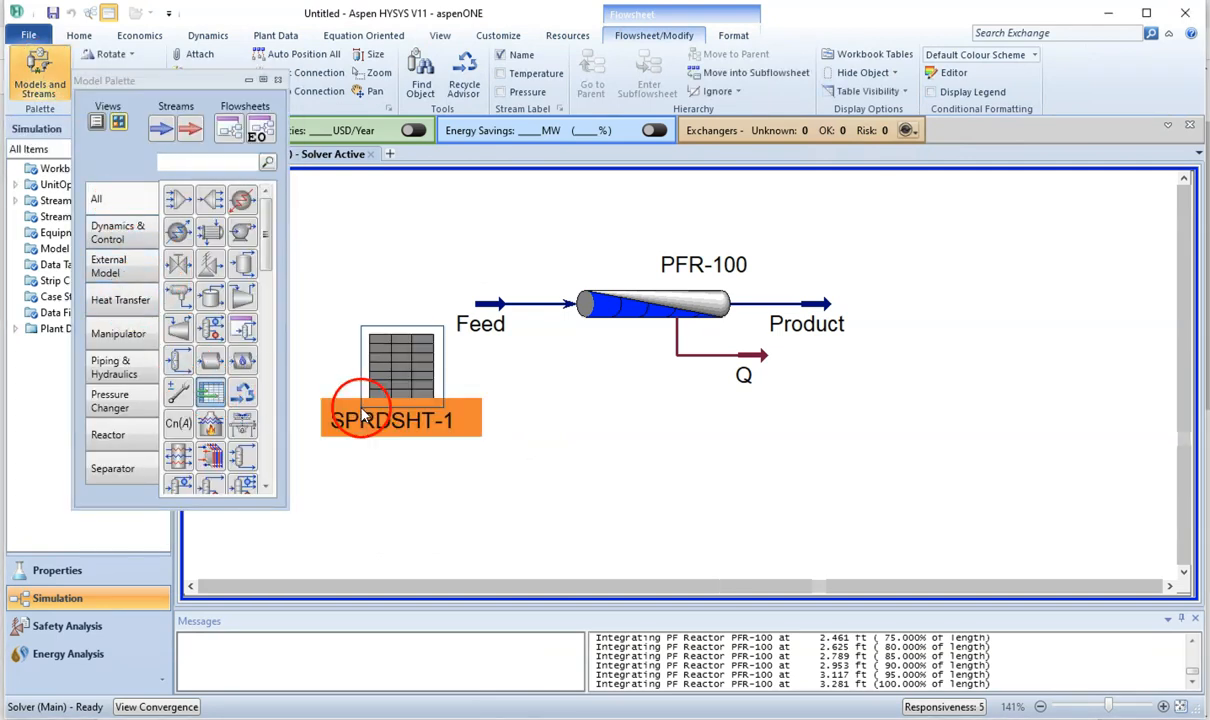
left_click(278, 79)
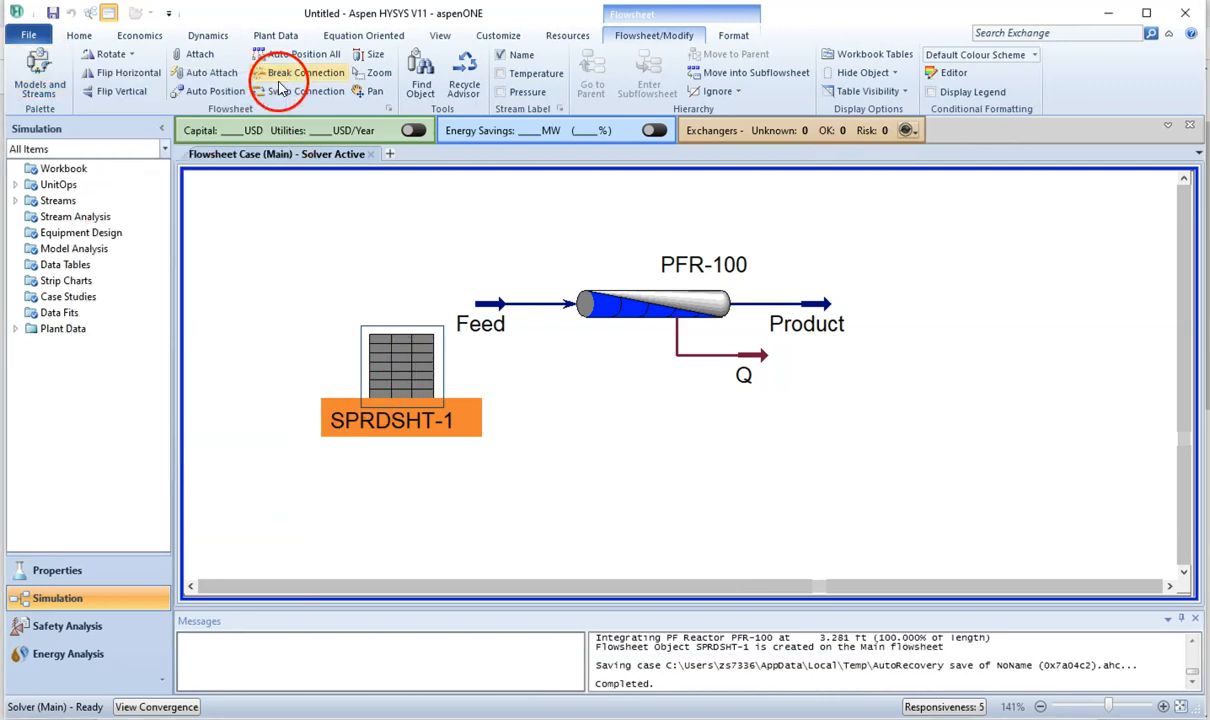
left_click_drag(395, 378, 336, 391)
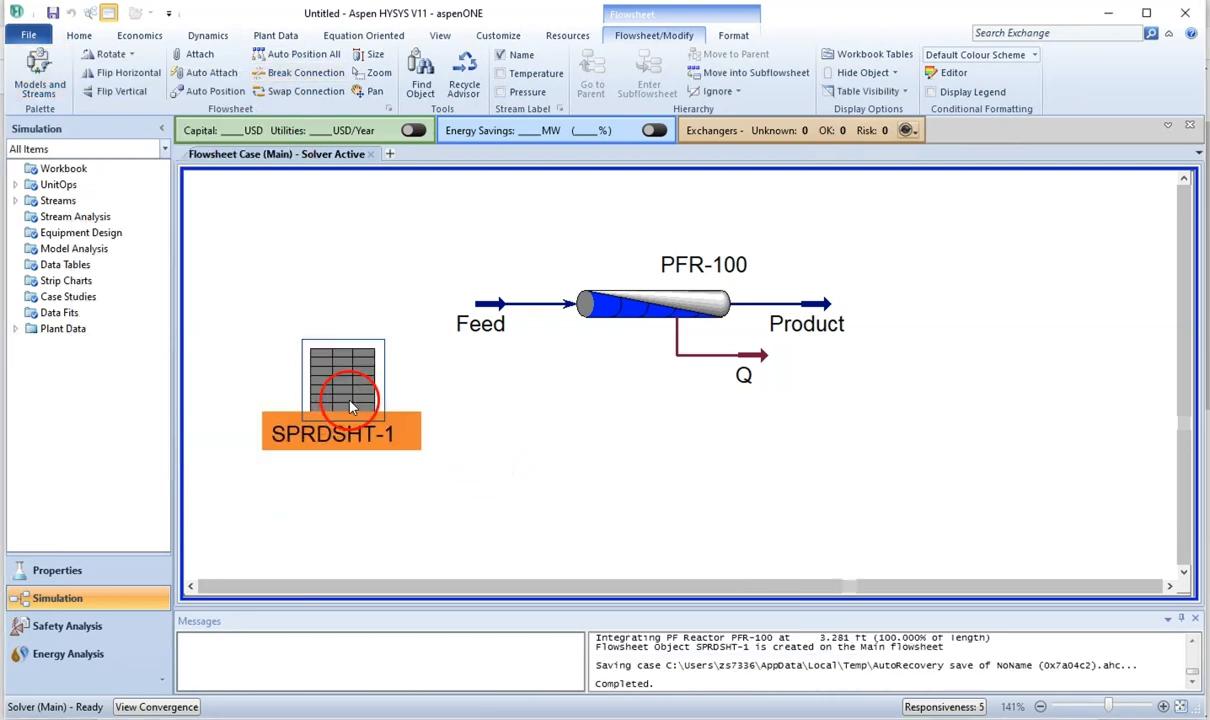
left_click(472, 492)
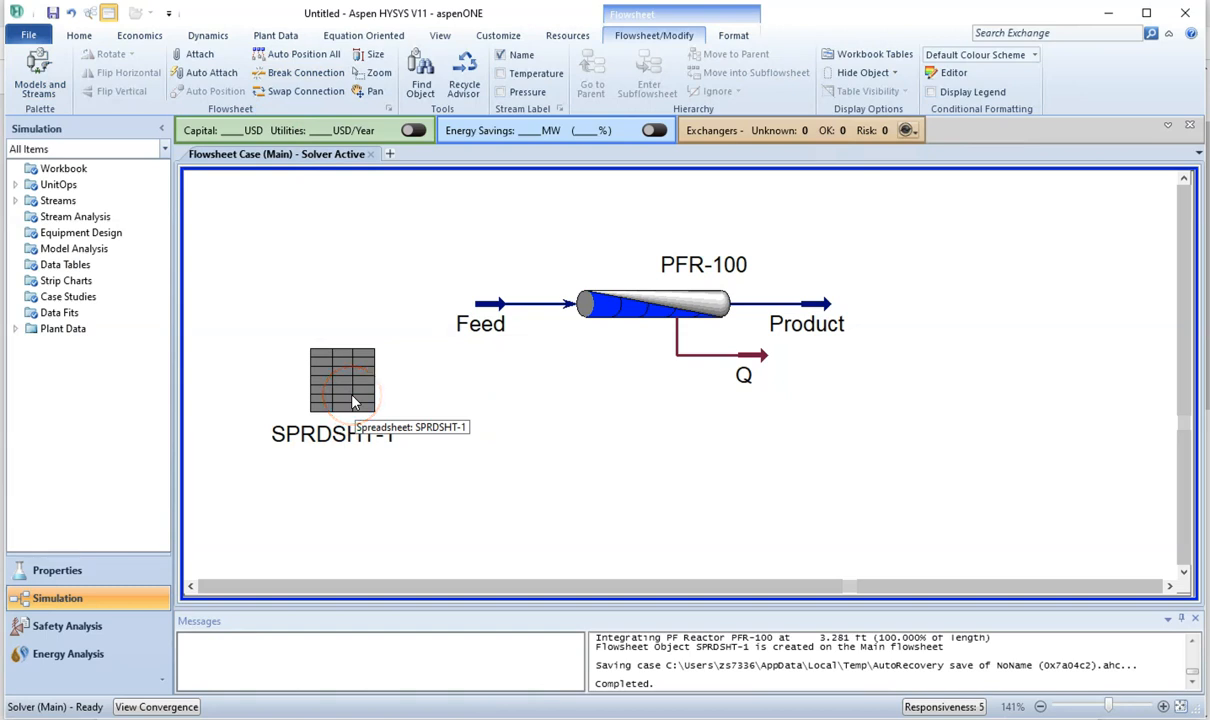
- Open the flowsheet's spreadsheet and label cells A1 to A3 as Reactor Volume, Liquid Flow rate and Residence Time
double_click(352, 402)
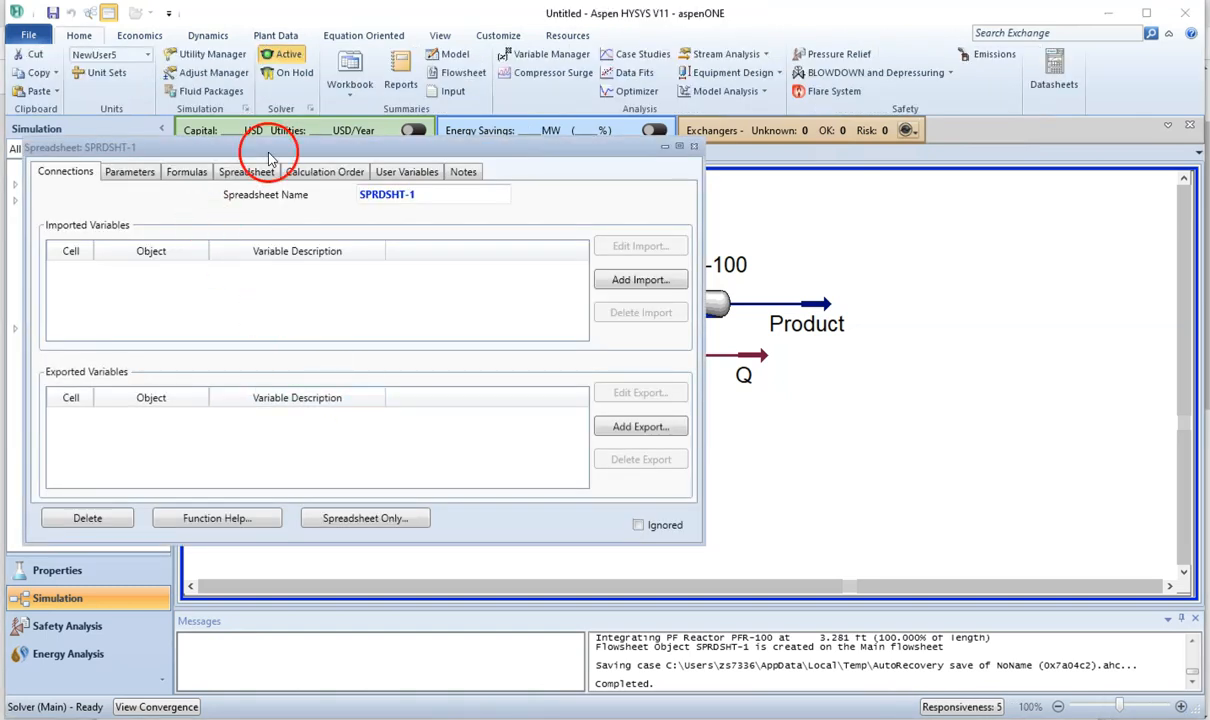
left_click(692, 147)
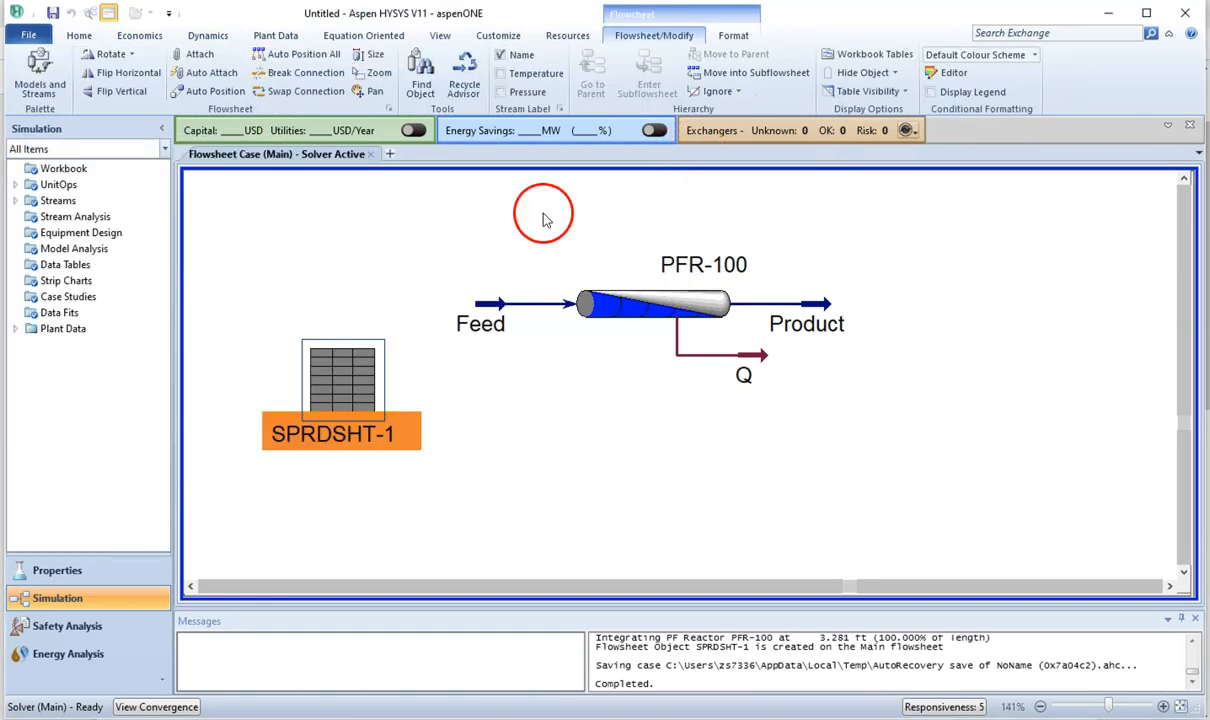
double_click(338, 368)
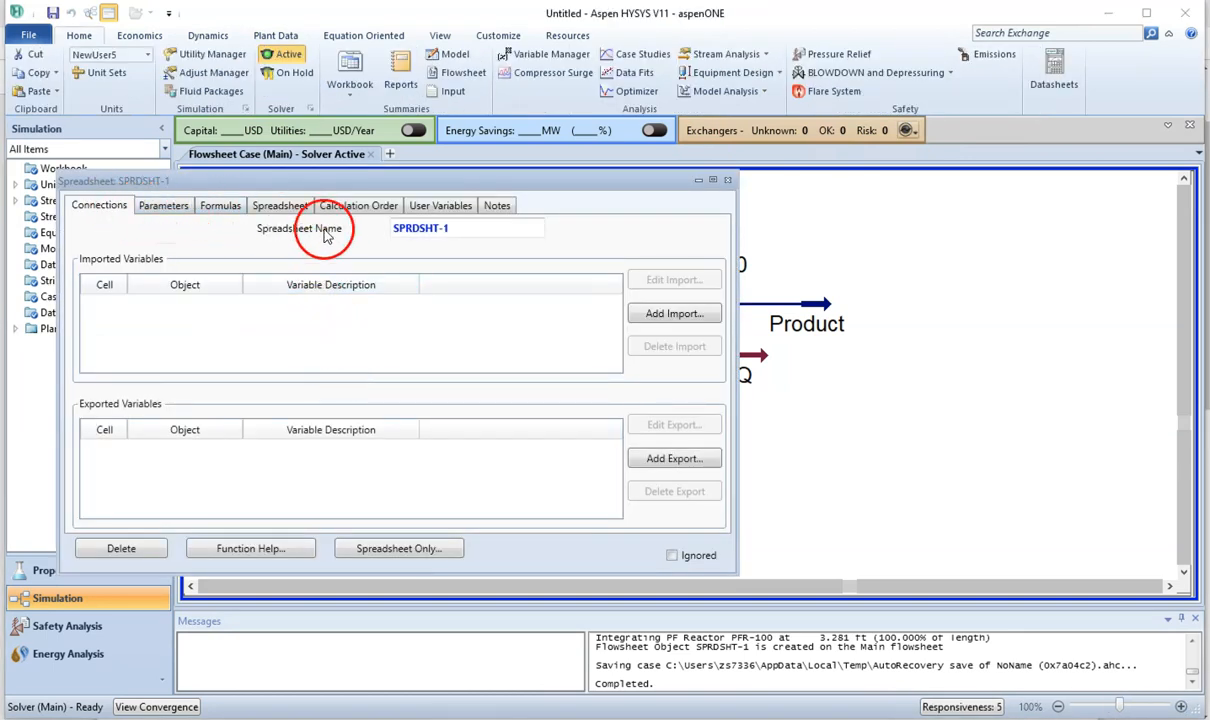
left_click(291, 217)
left_click(182, 335)
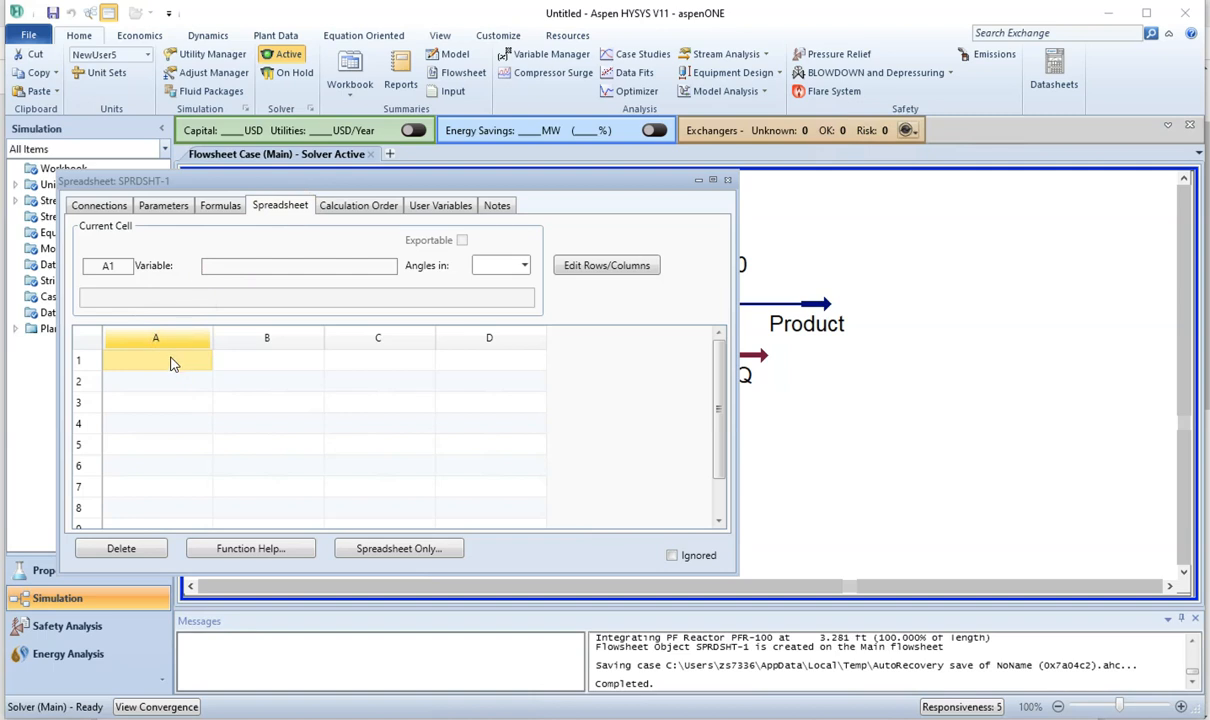
type("Reactor V")
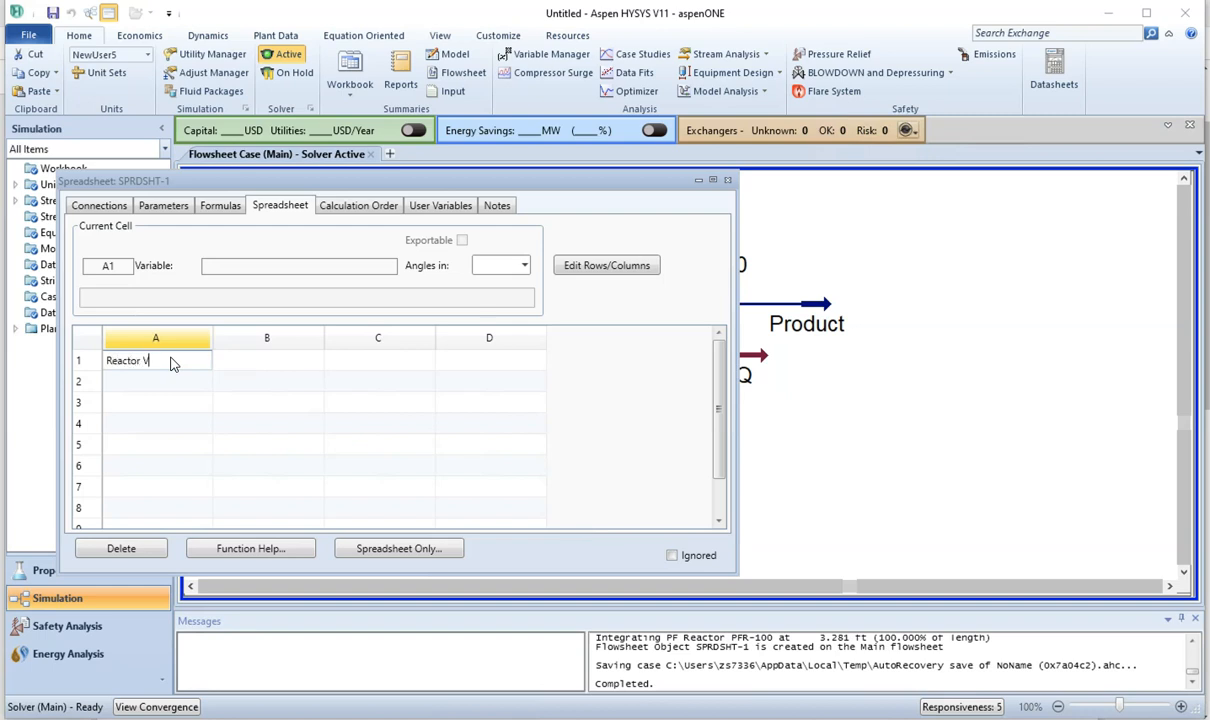
type("olume")
key("Return")
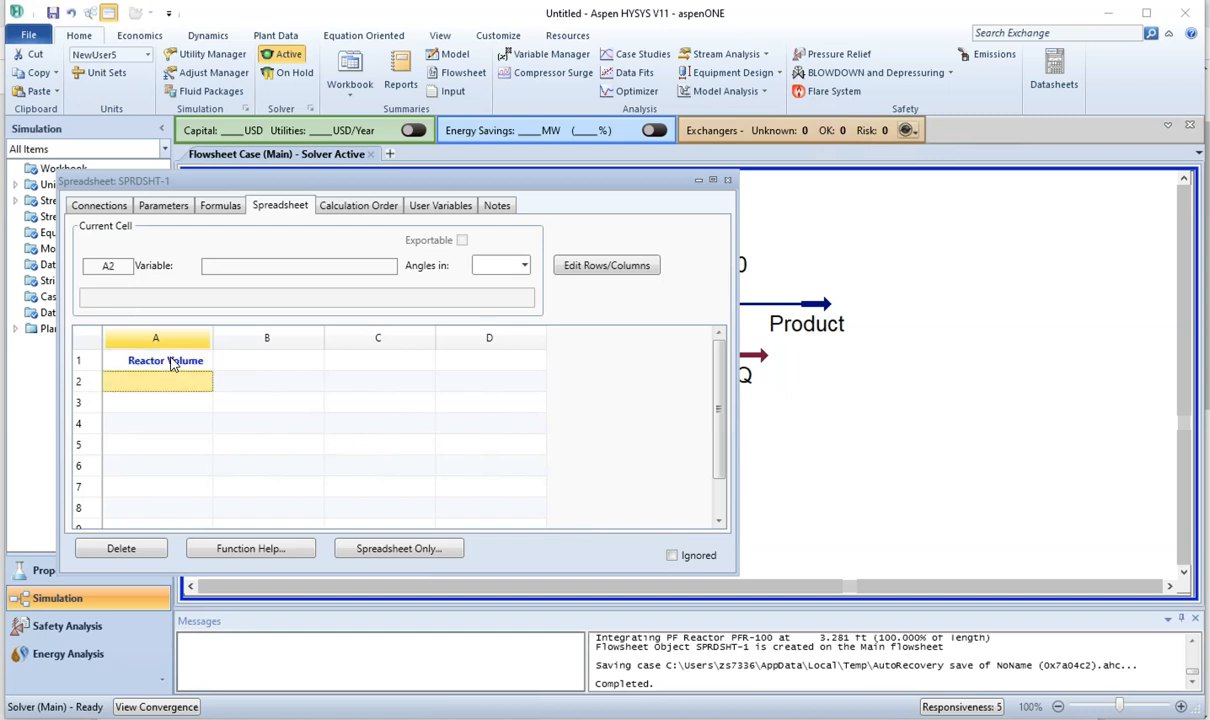
type("Liquid Flow rate")
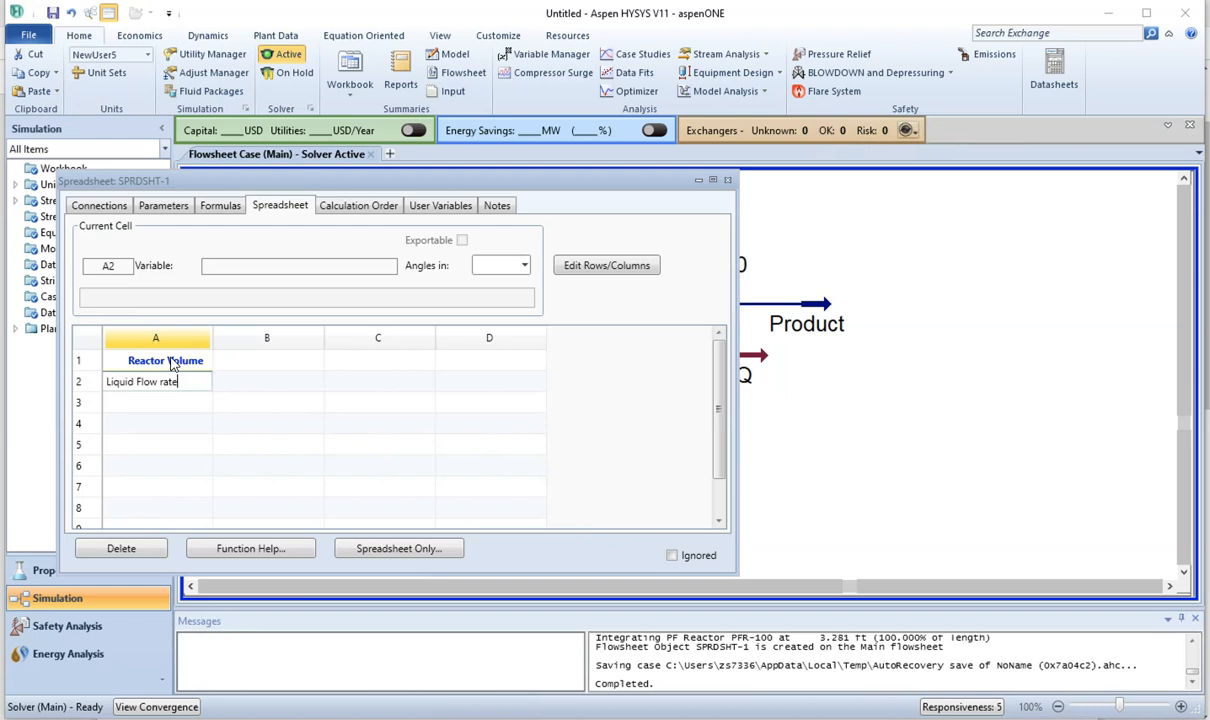
key("Return")
type("Residence Ti")
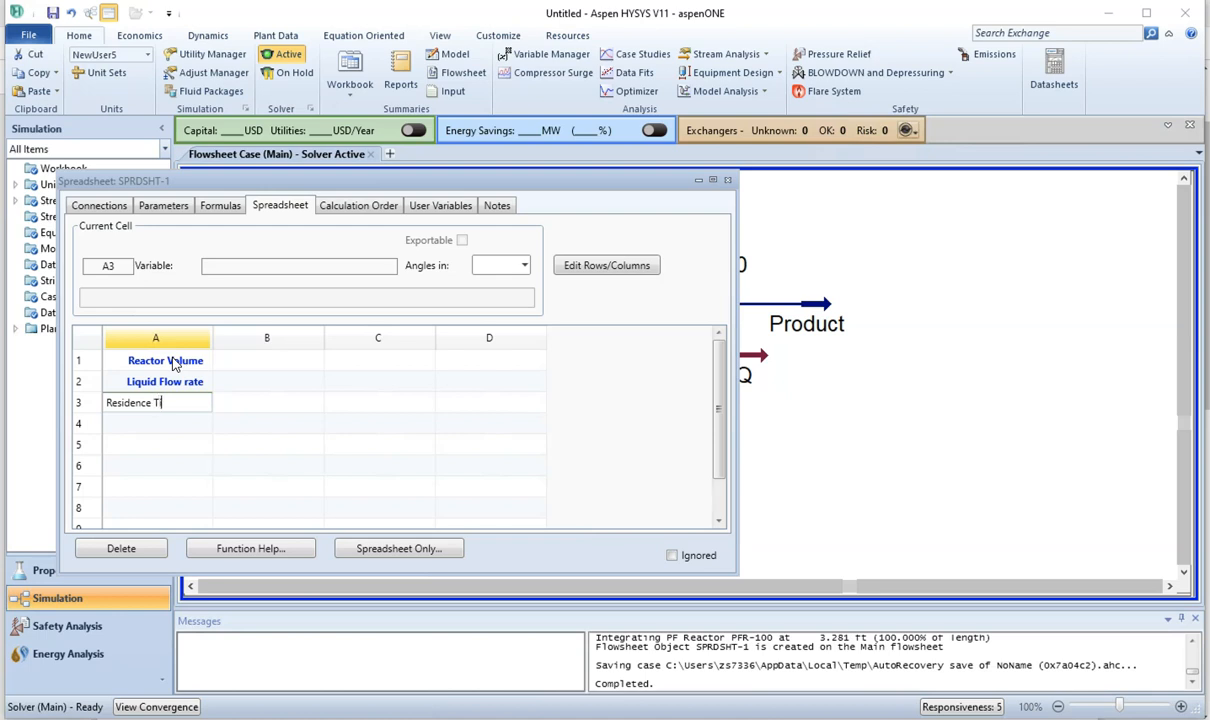
key("Return")
- Import the Reactor Volume variable of PFR-100 into spreadsheet cell B1
left_click(253, 361)
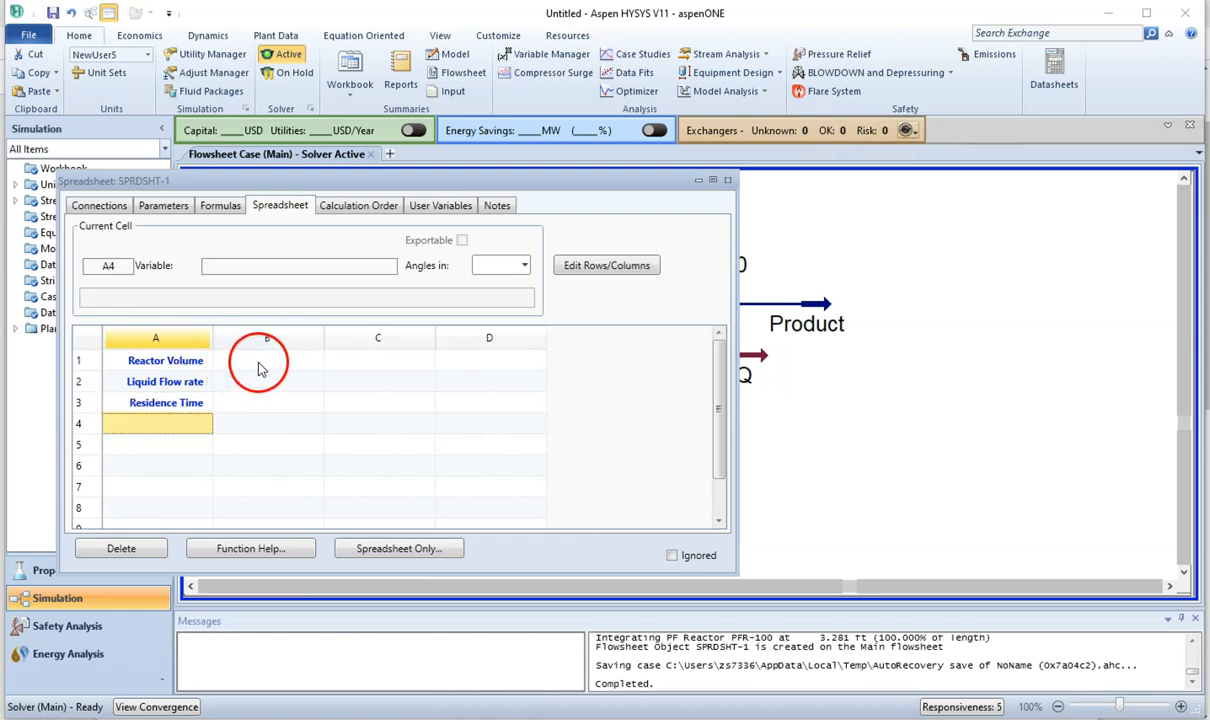
left_click(258, 359)
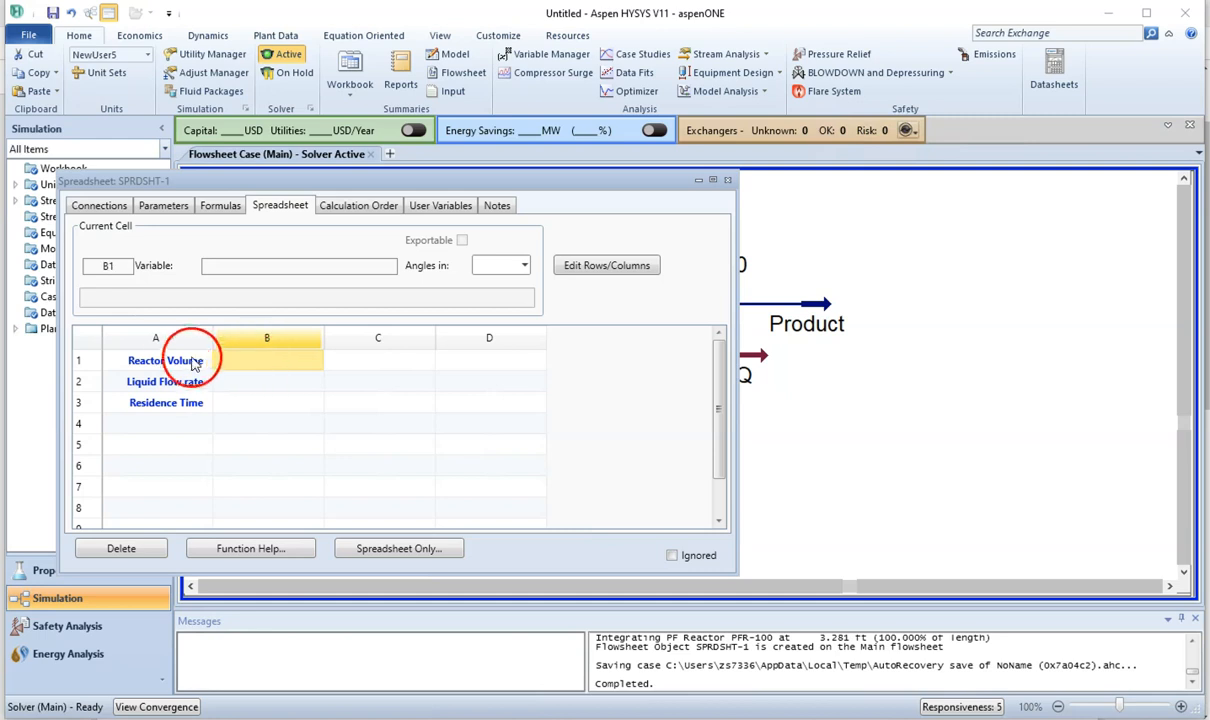
right_click(253, 364)
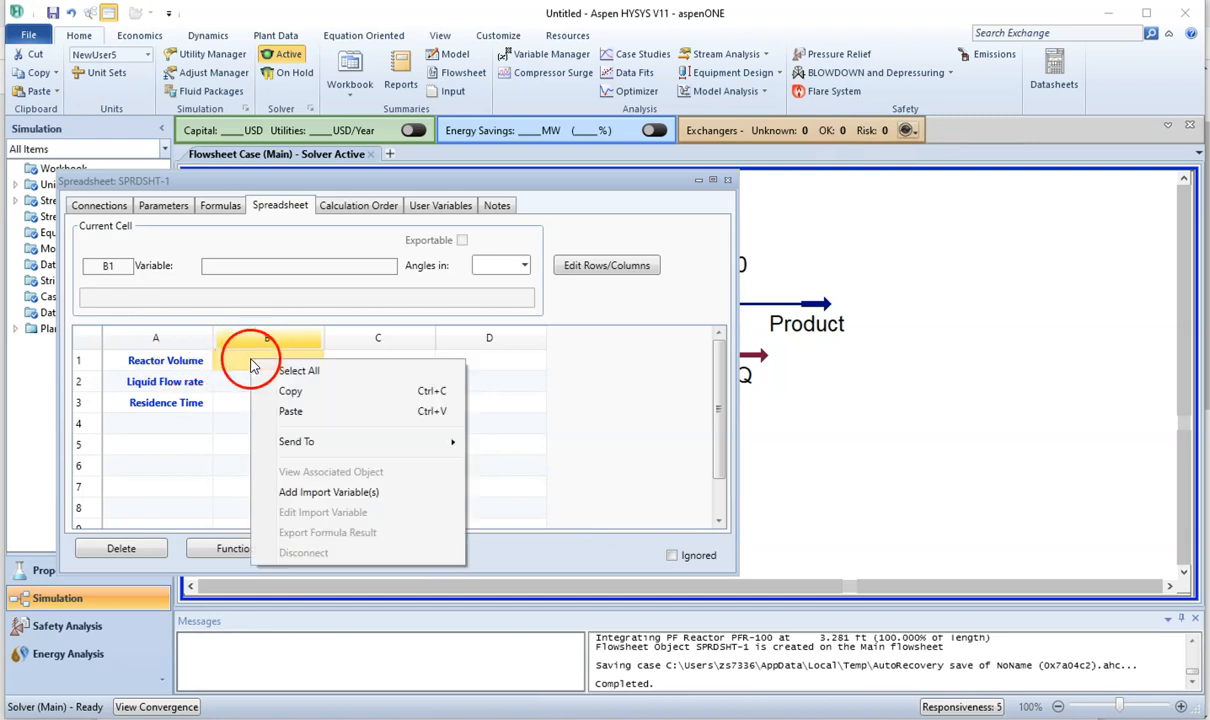
left_click(329, 494)
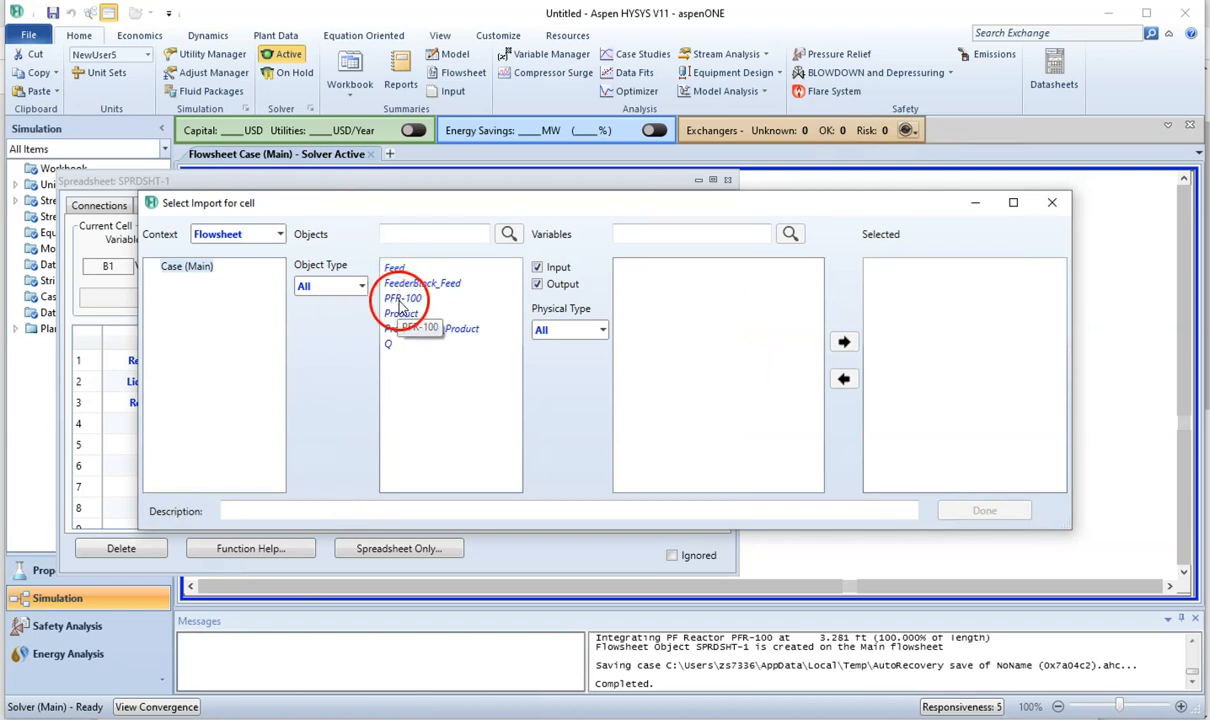
left_click(400, 306)
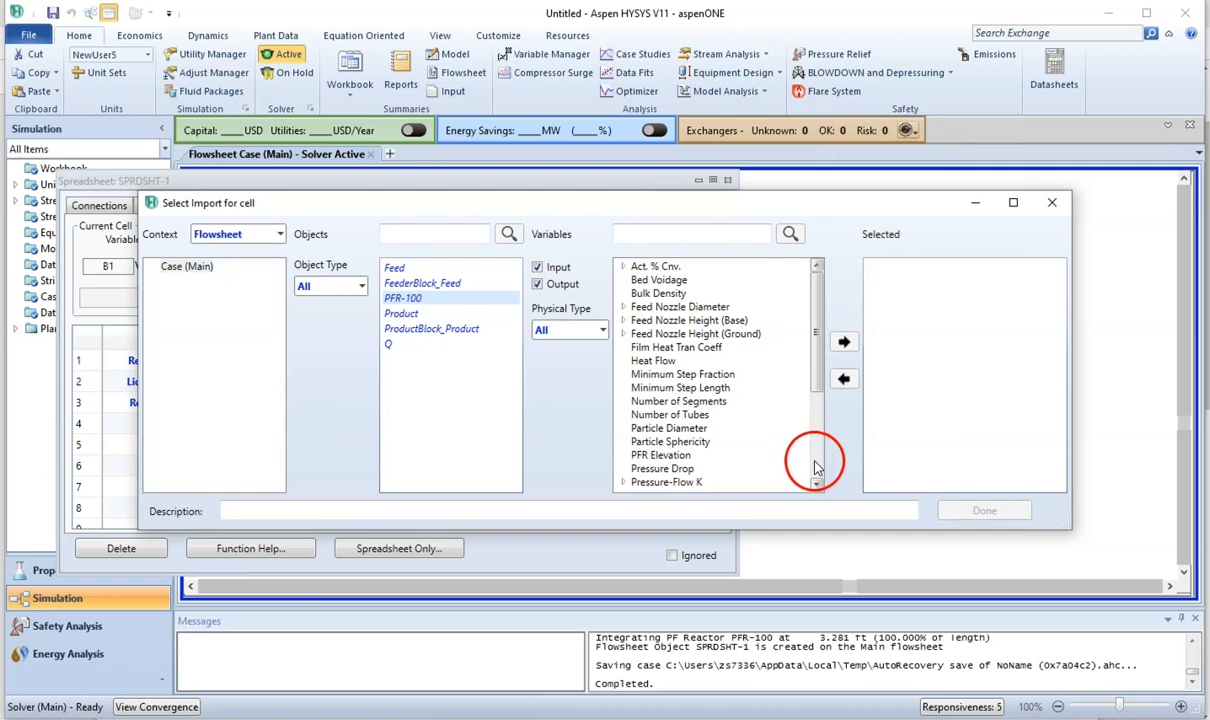
scroll(810, 464, "down", 4)
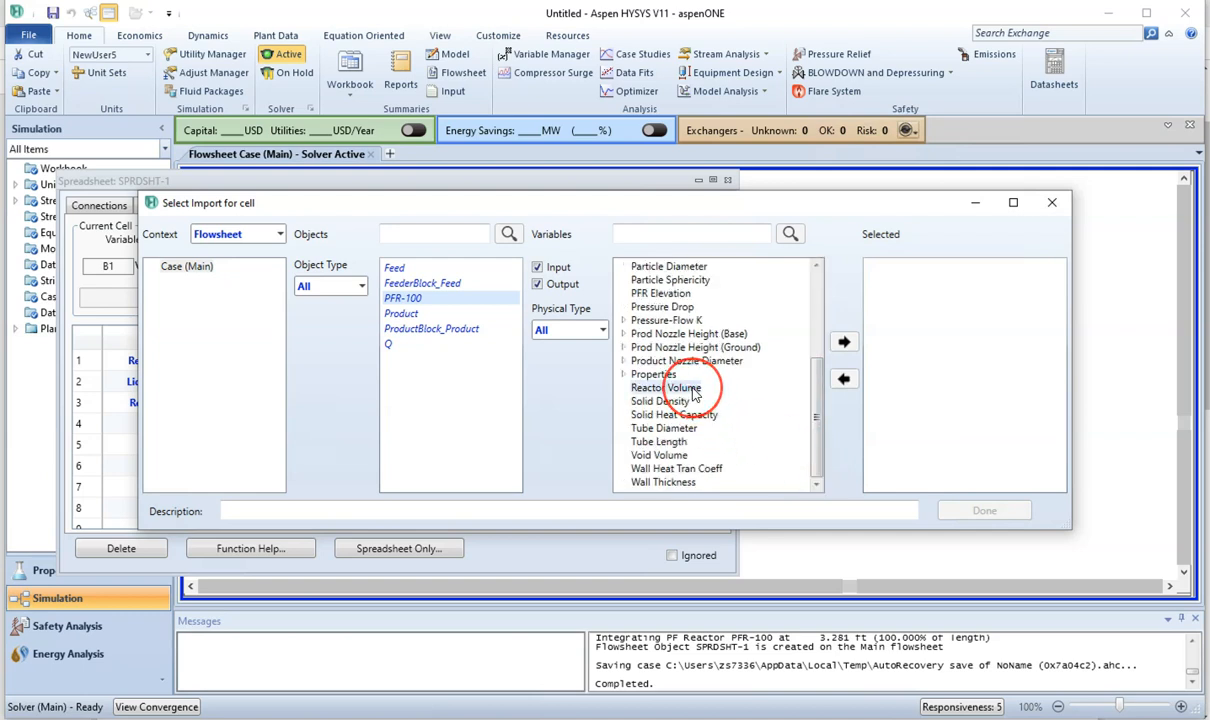
left_click(845, 344)
left_click(905, 270)
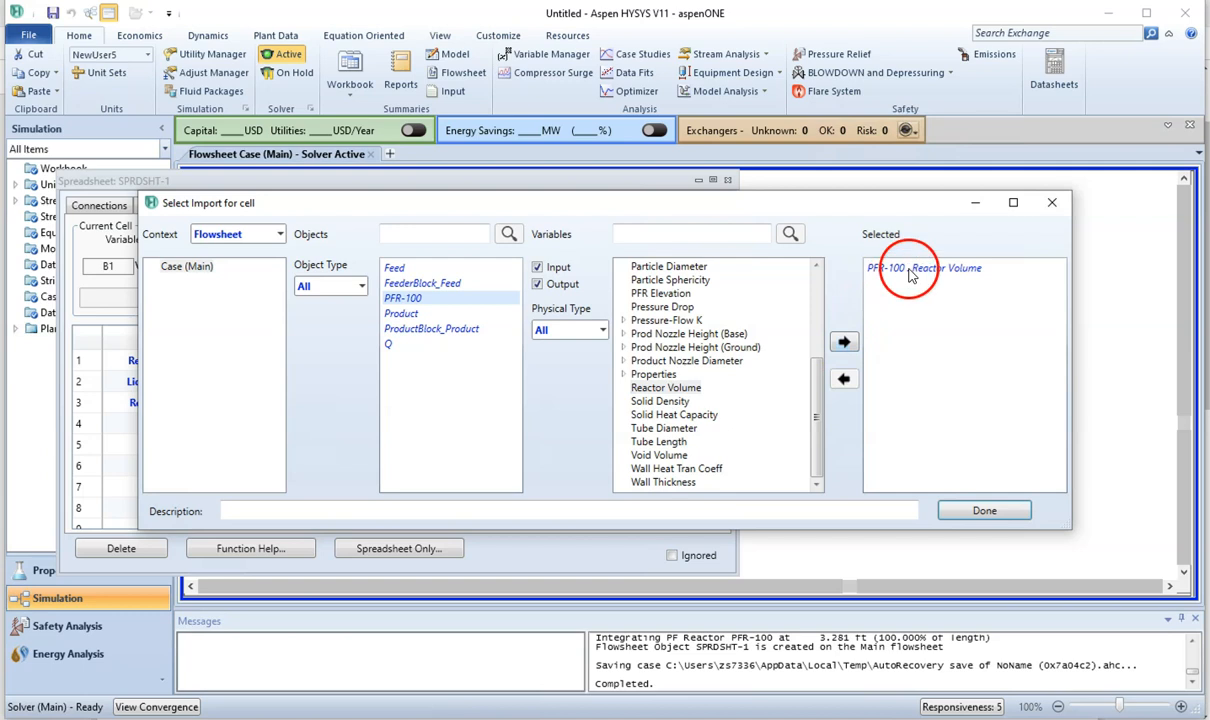
left_click(985, 513)
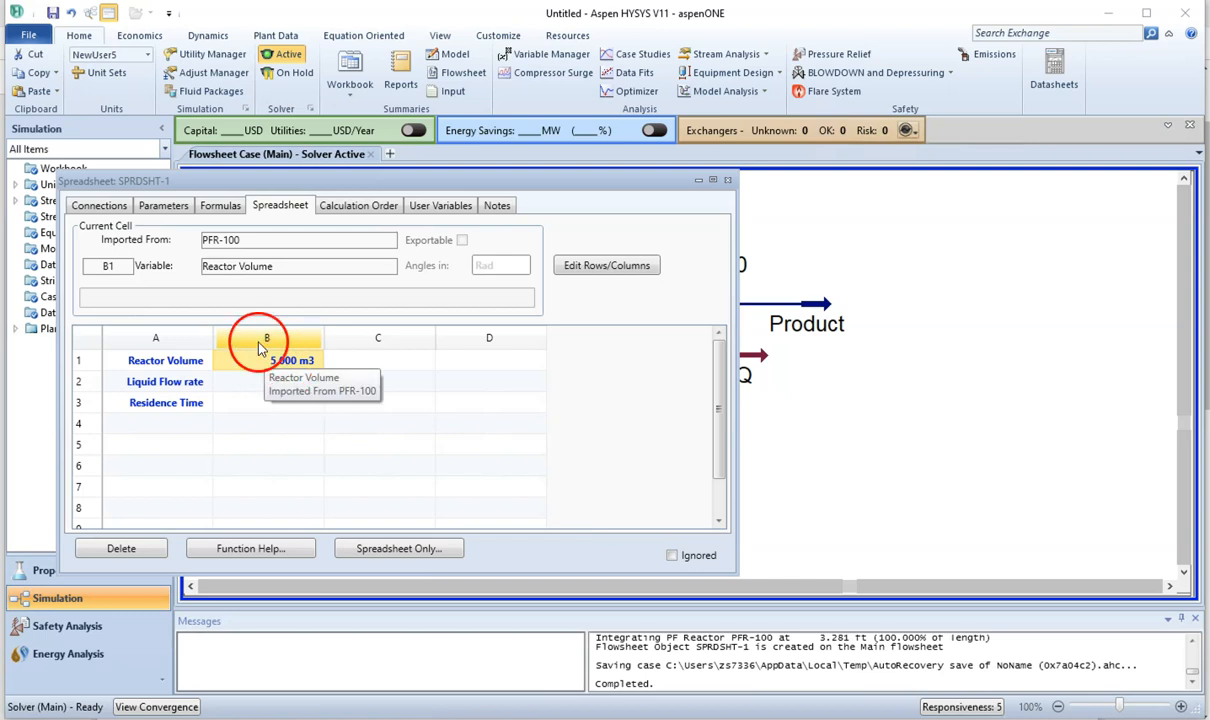
- Check the total volume in PFR-100's tube dimensions, and glance at the residence time question in the Workbook 7 PDF
left_click_drag(292, 188, 618, 404)
double_click(628, 315)
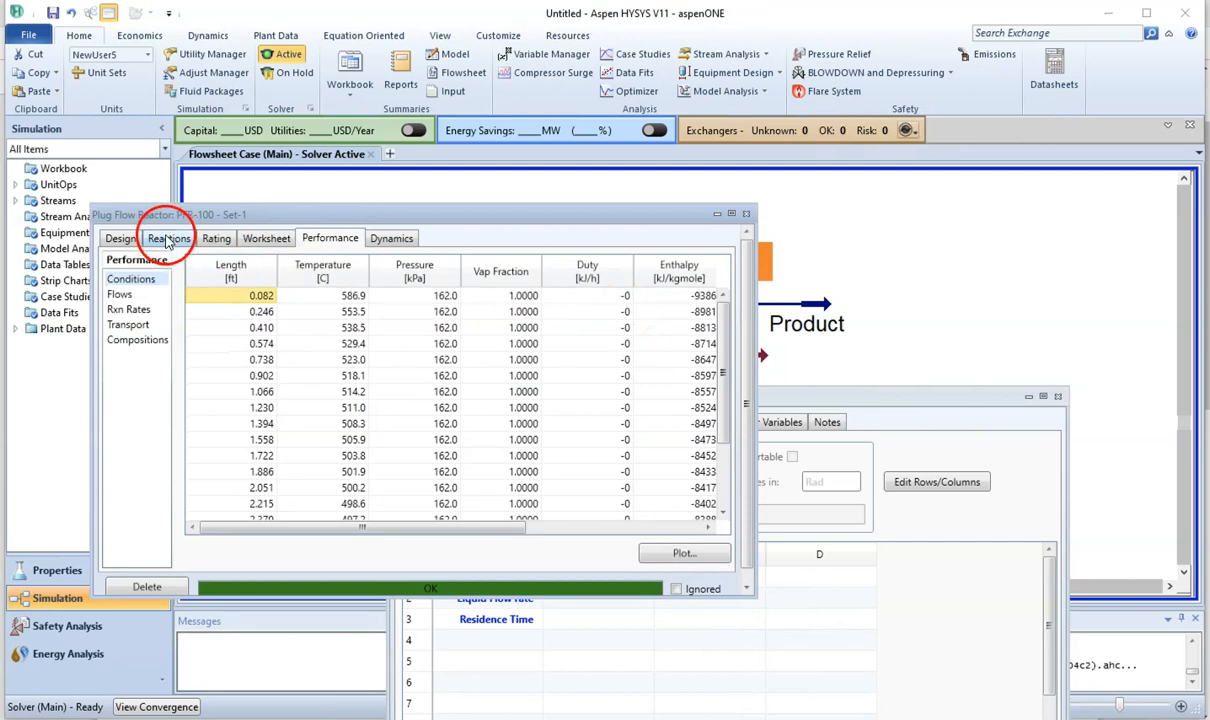
left_click(168, 241)
left_click(214, 241)
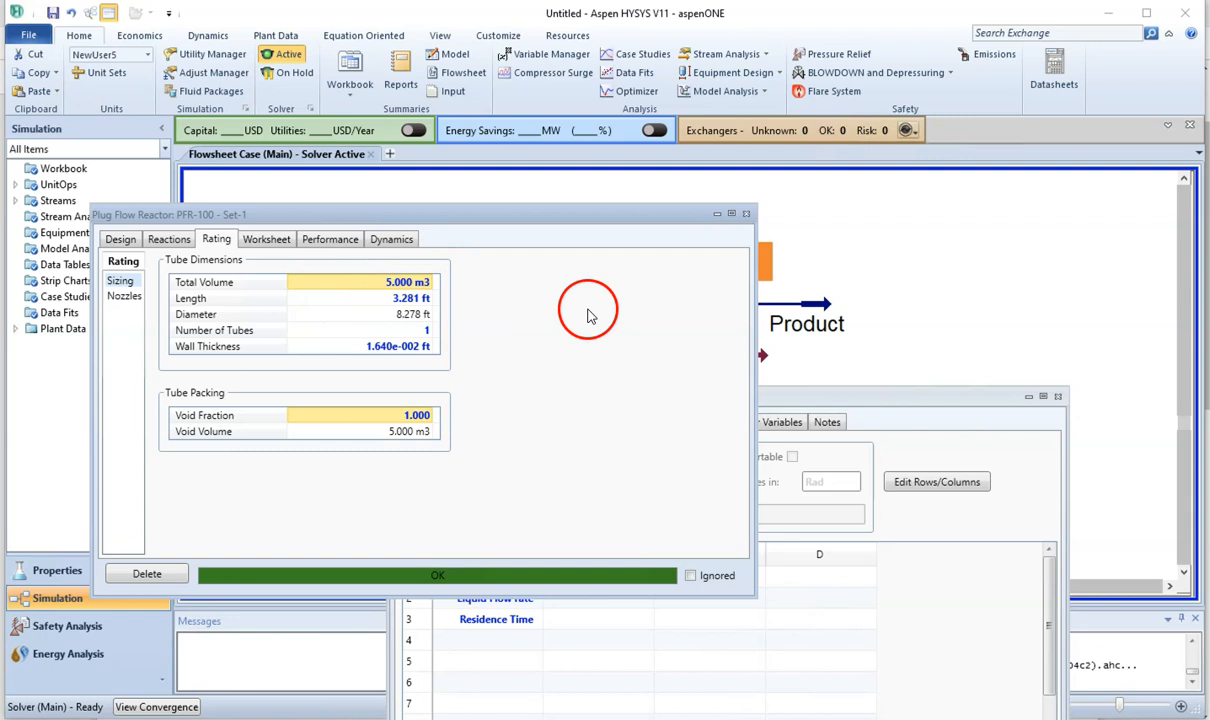
left_click(746, 215)
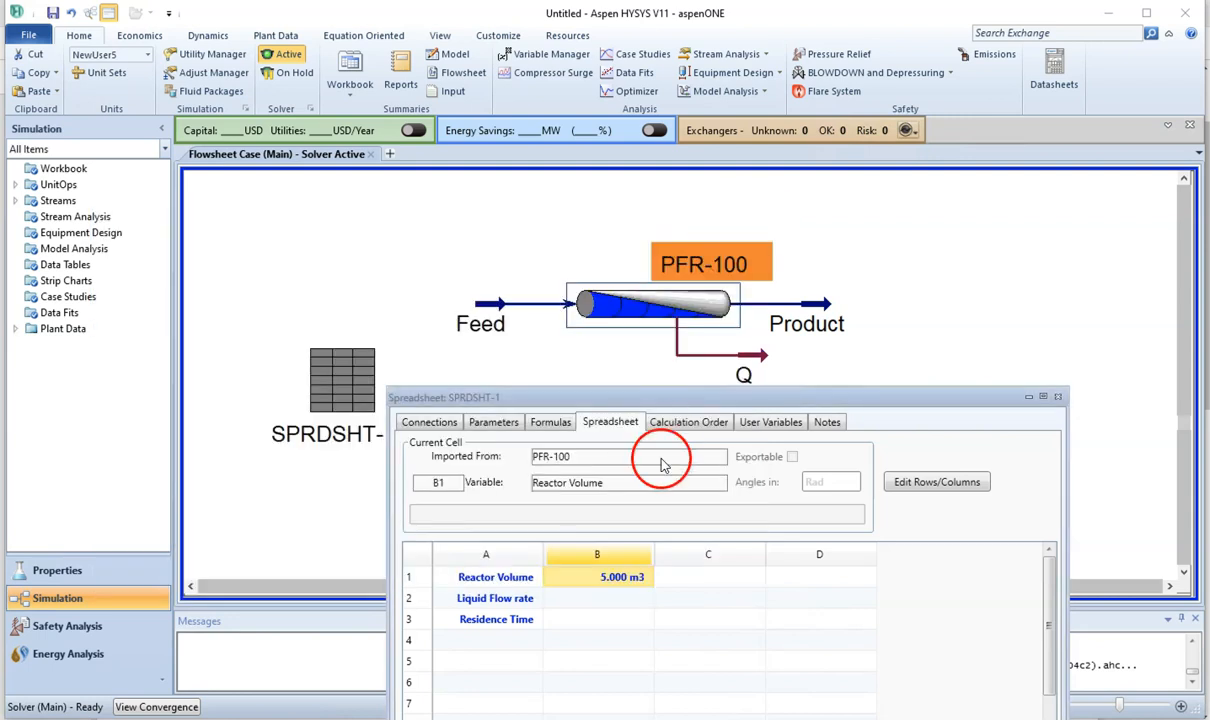
left_click_drag(645, 390, 498, 105)
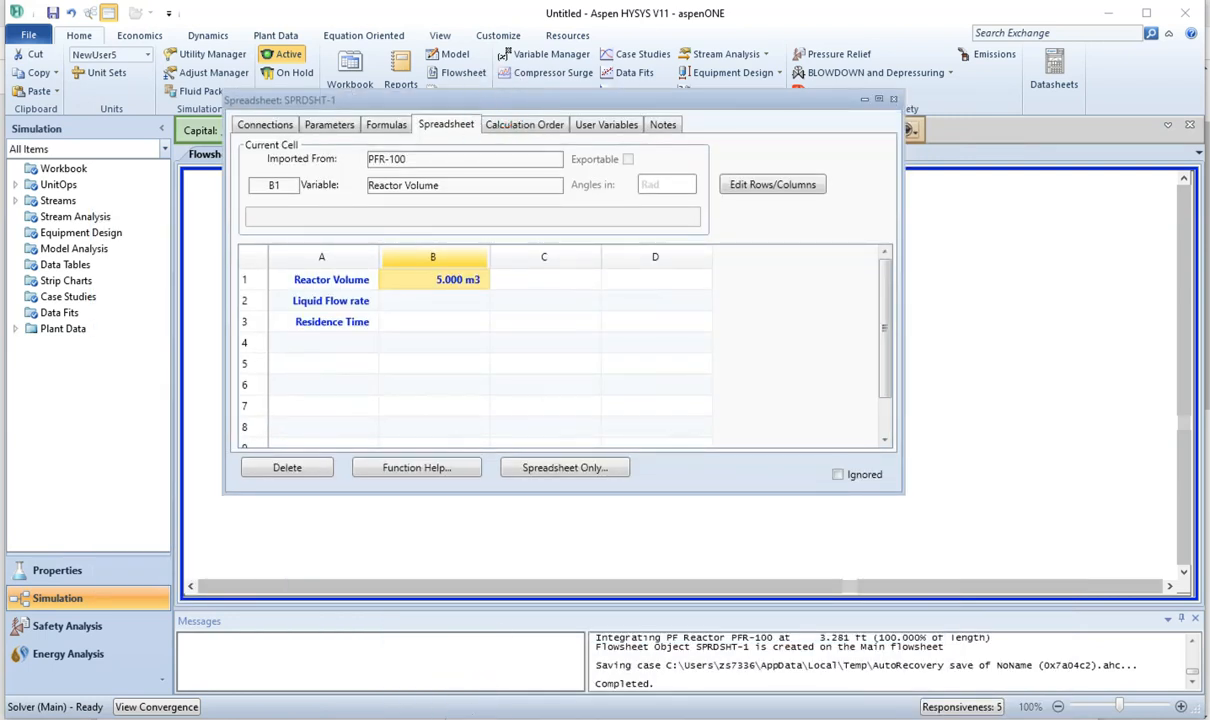
left_click(532, 672)
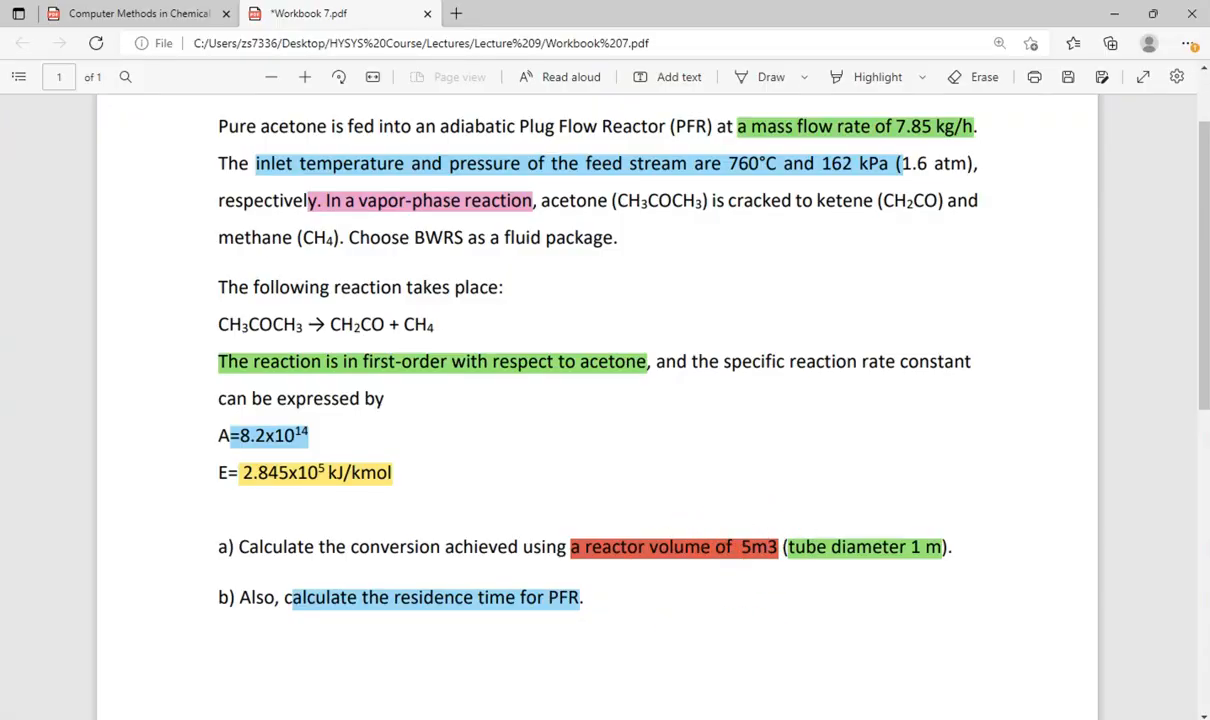
left_click(556, 632)
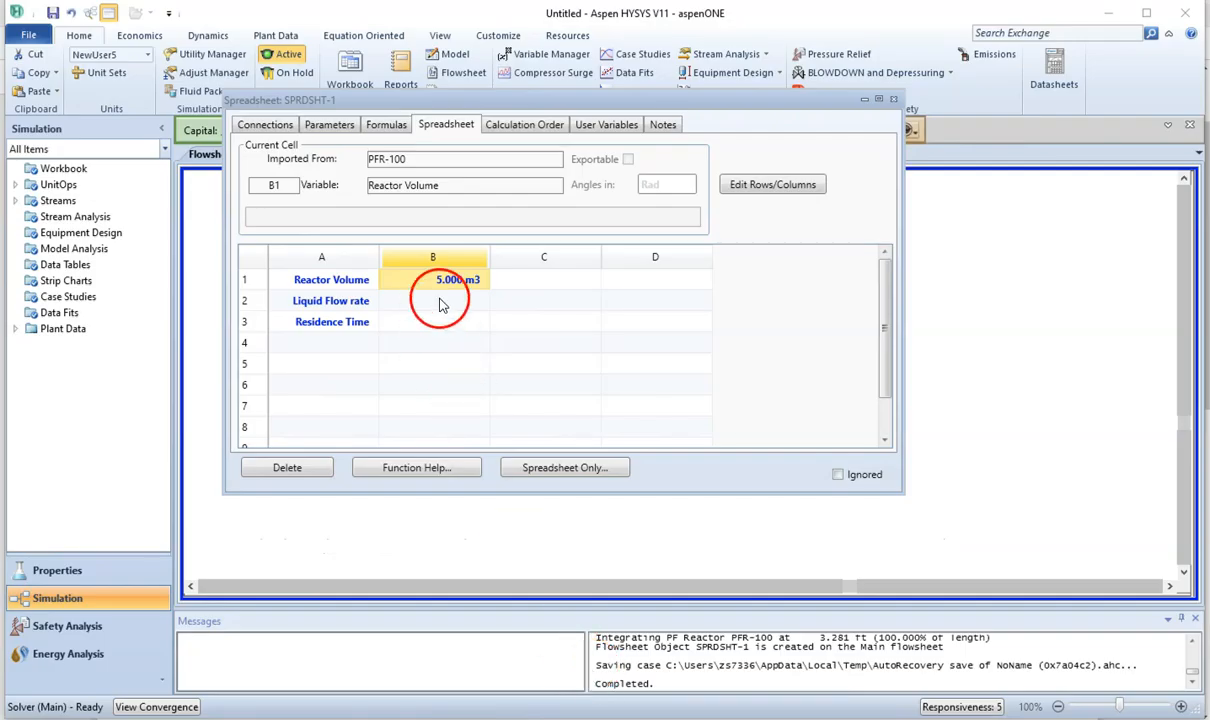
- Import the Product stream's Actual Volume Flow into spreadsheet cell B2, dismissing the Software Center notification
left_click(440, 302)
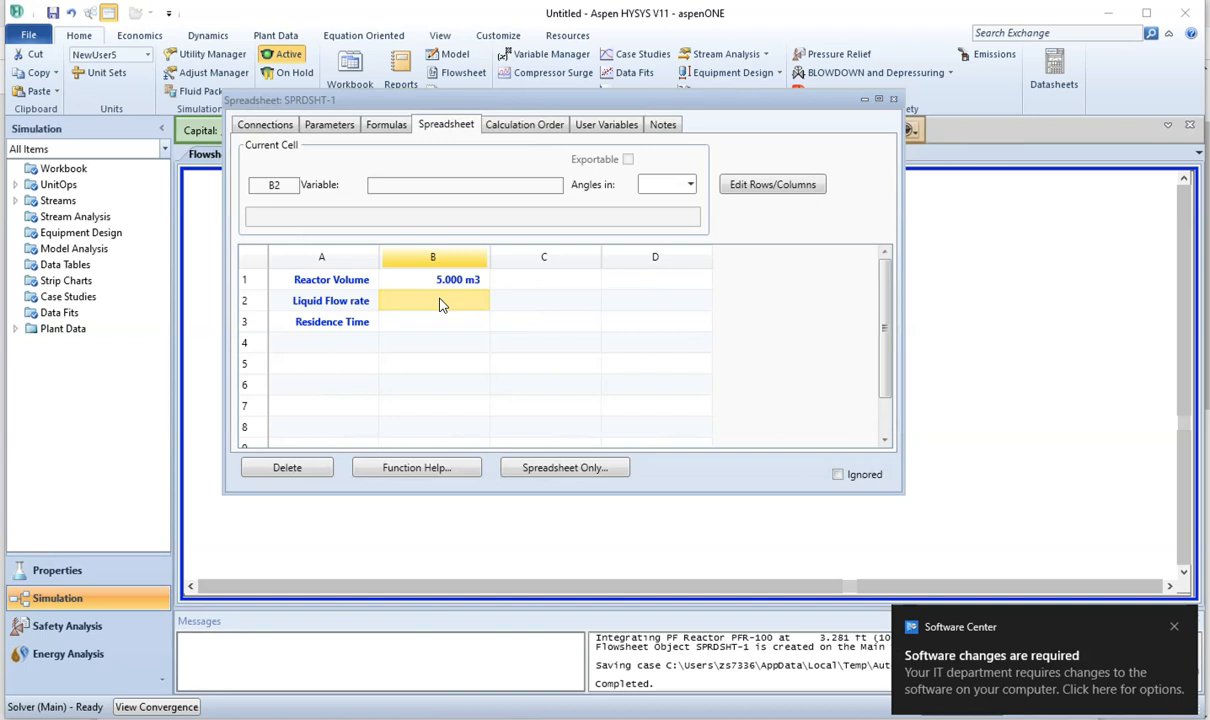
right_click(442, 304)
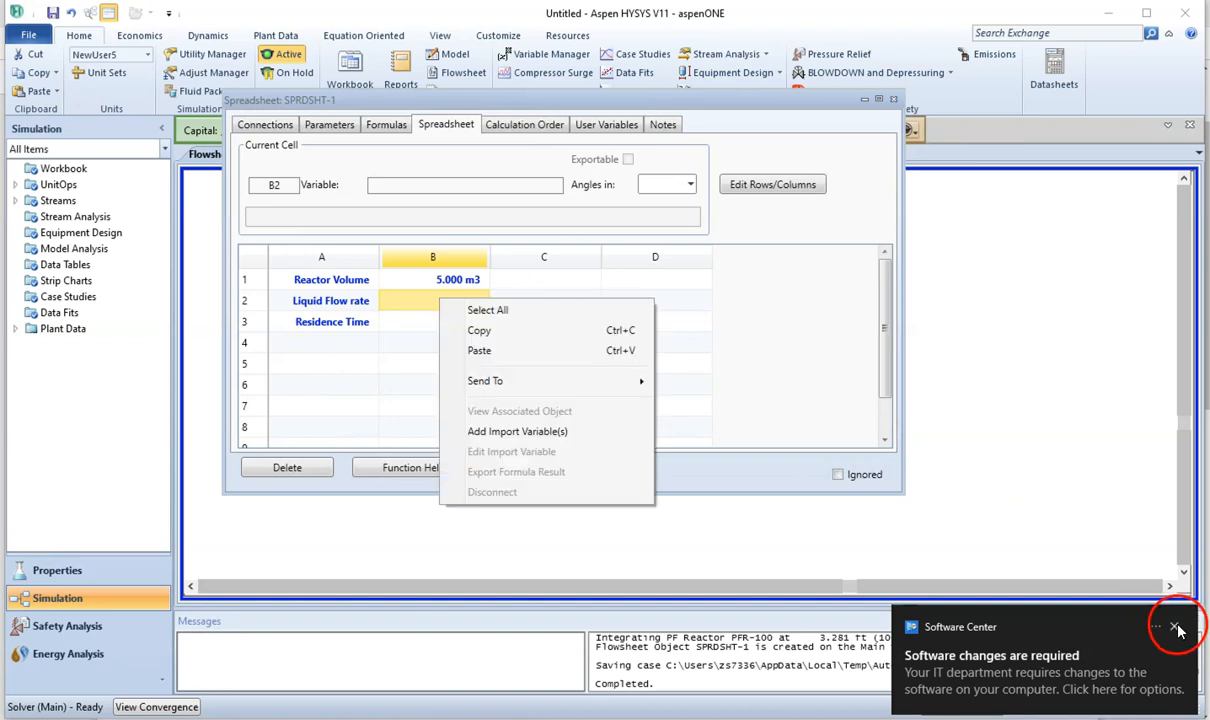
left_click(1176, 627)
right_click(461, 302)
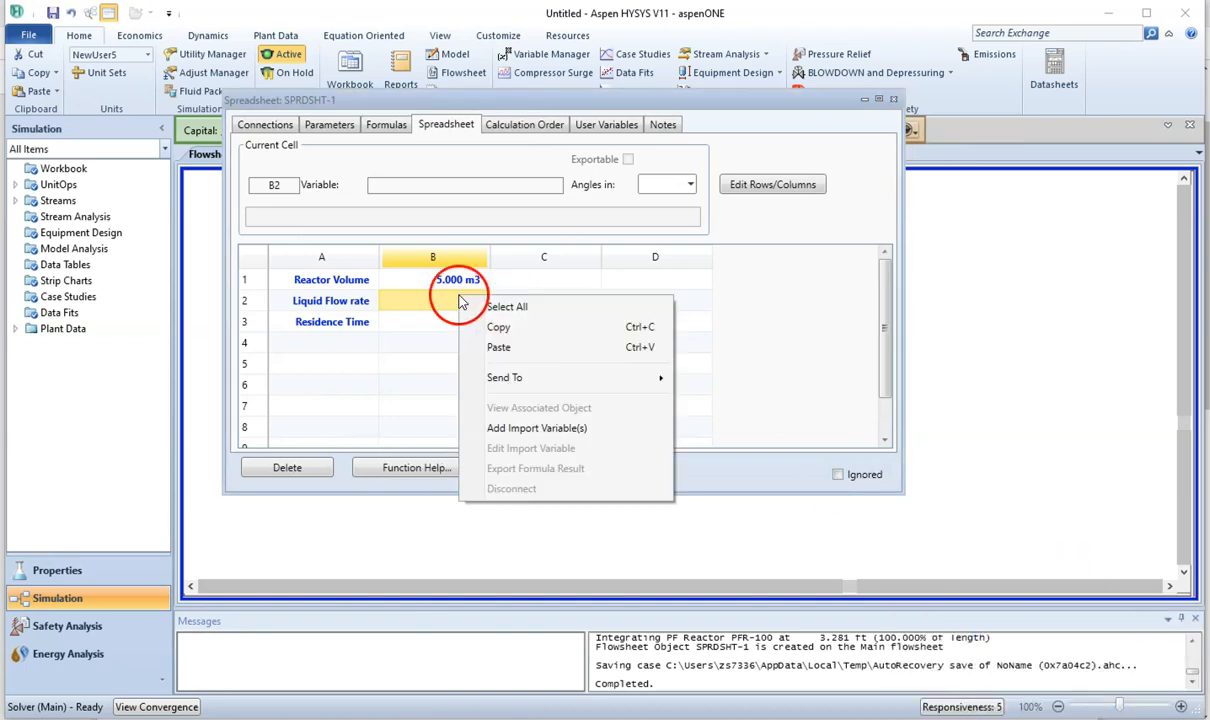
left_click(505, 427)
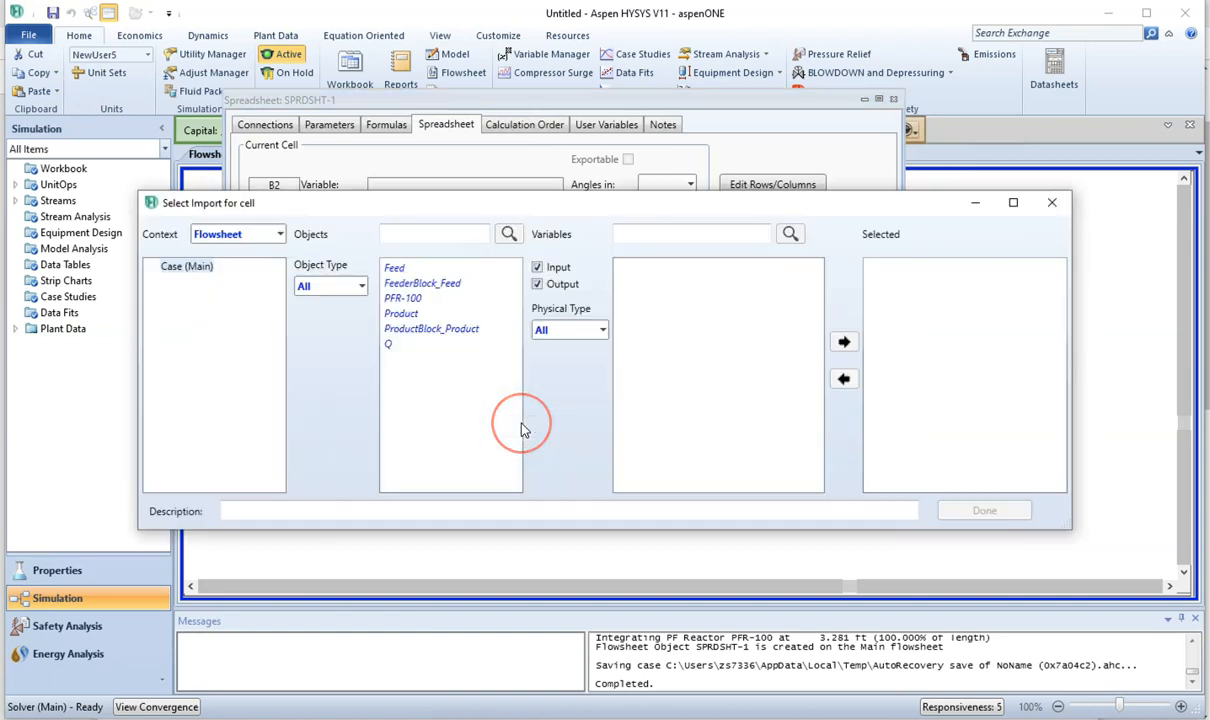
left_click(406, 315)
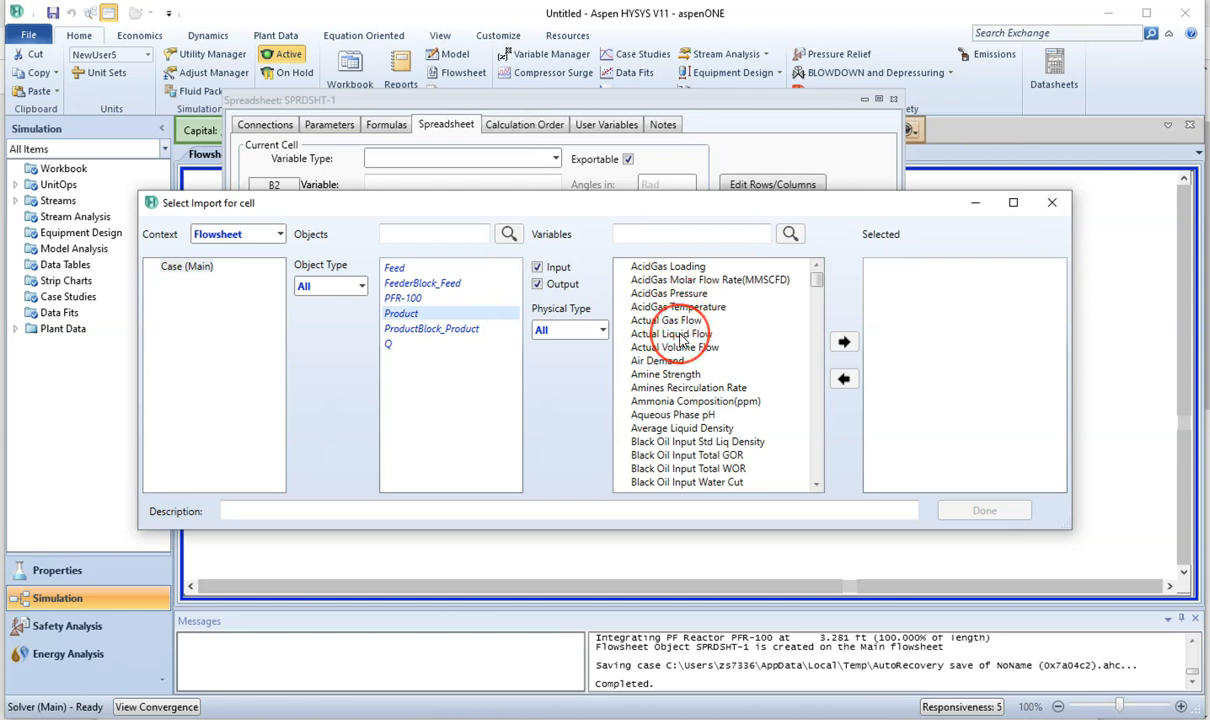
left_click(676, 348)
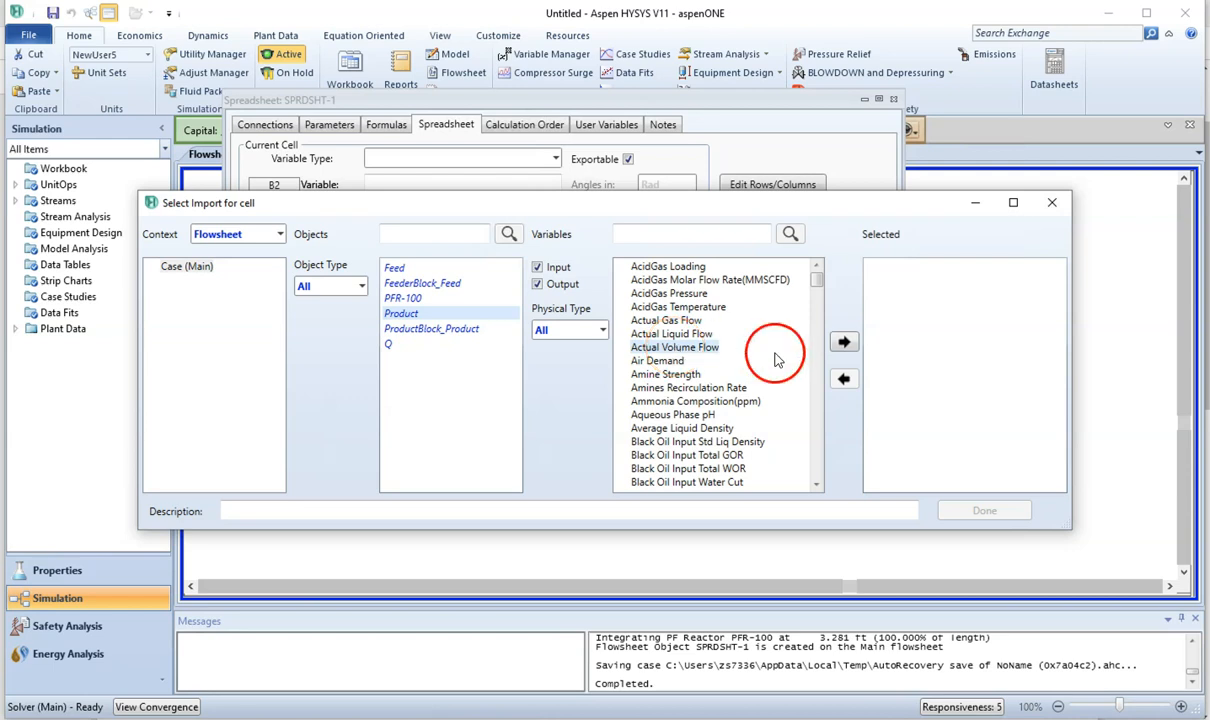
left_click(843, 343)
left_click(984, 513)
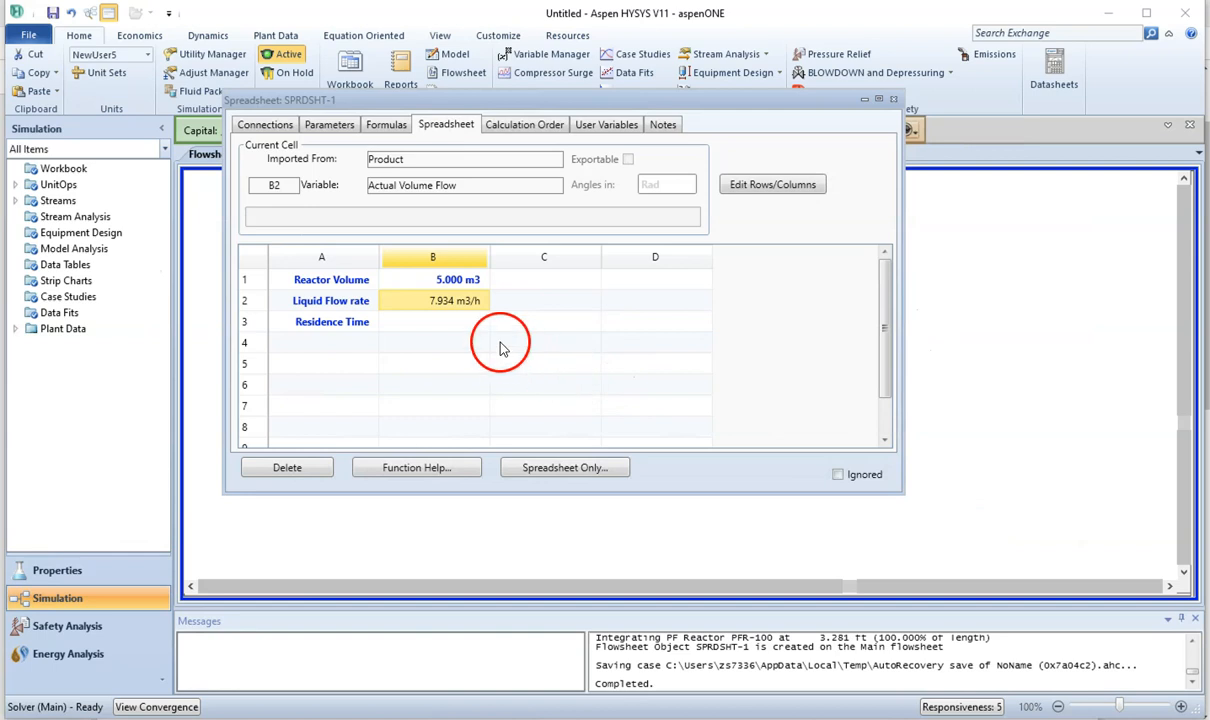
- Calculate the residence time in cell B3 with the formula =B1/B2
left_click(446, 324)
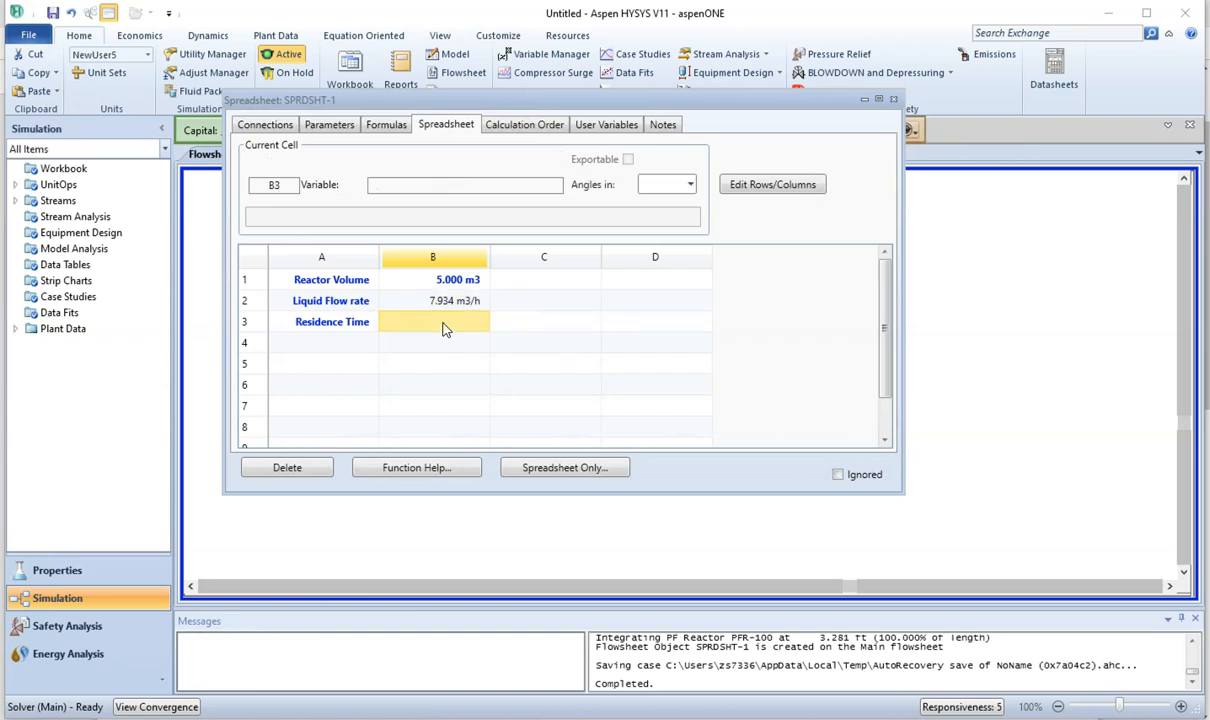
type("=")
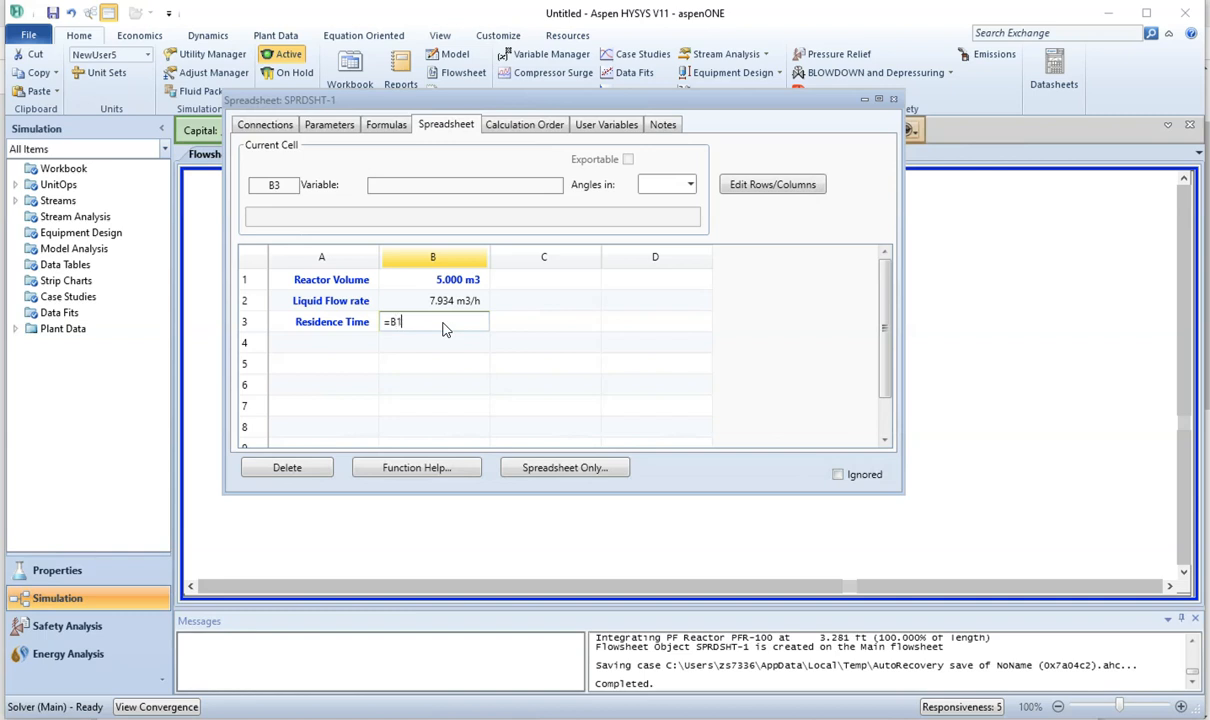
type("B1/B2")
key("Return")
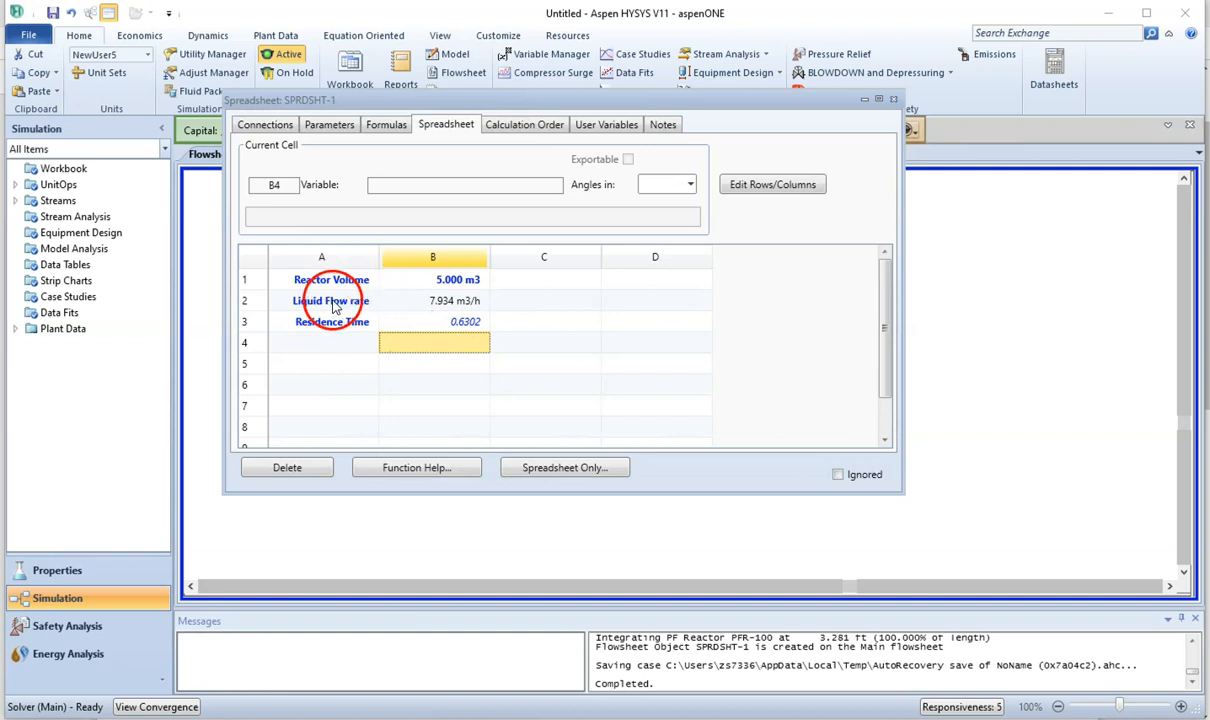
- Try rebuilding the residence time formula in B3 by picking cell B1, and re-enter it as =B1/B2
left_click(438, 327)
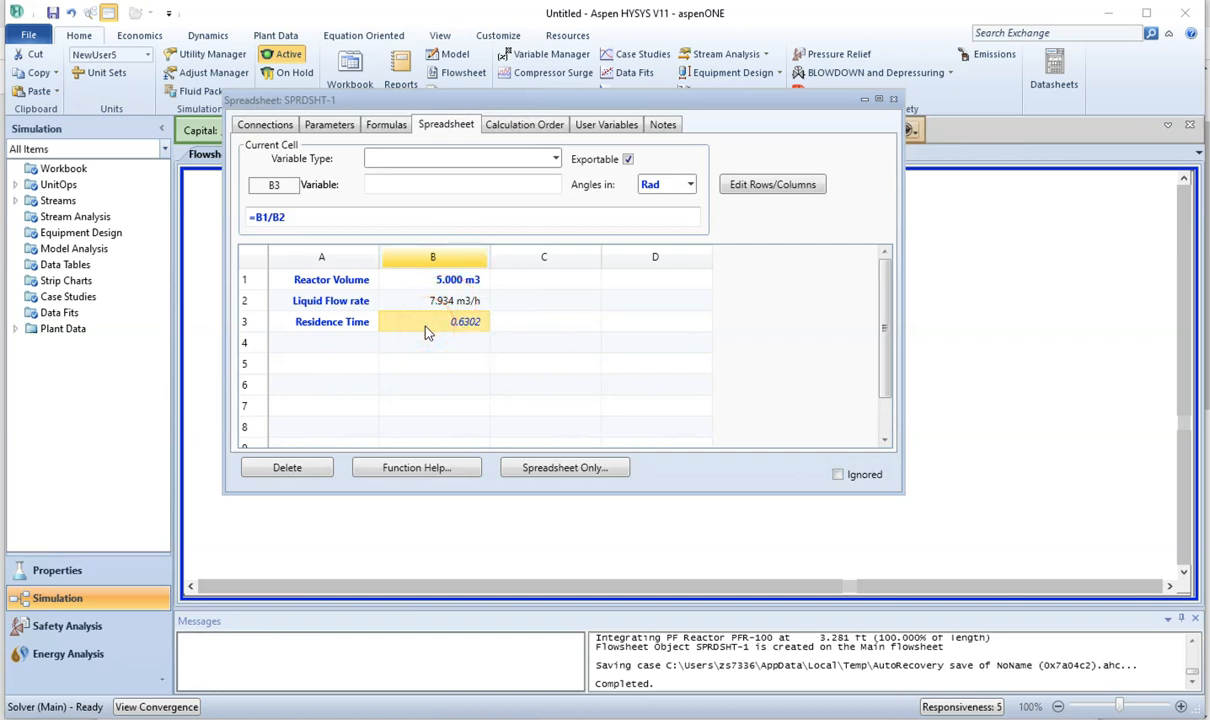
left_click(430, 329)
type("=")
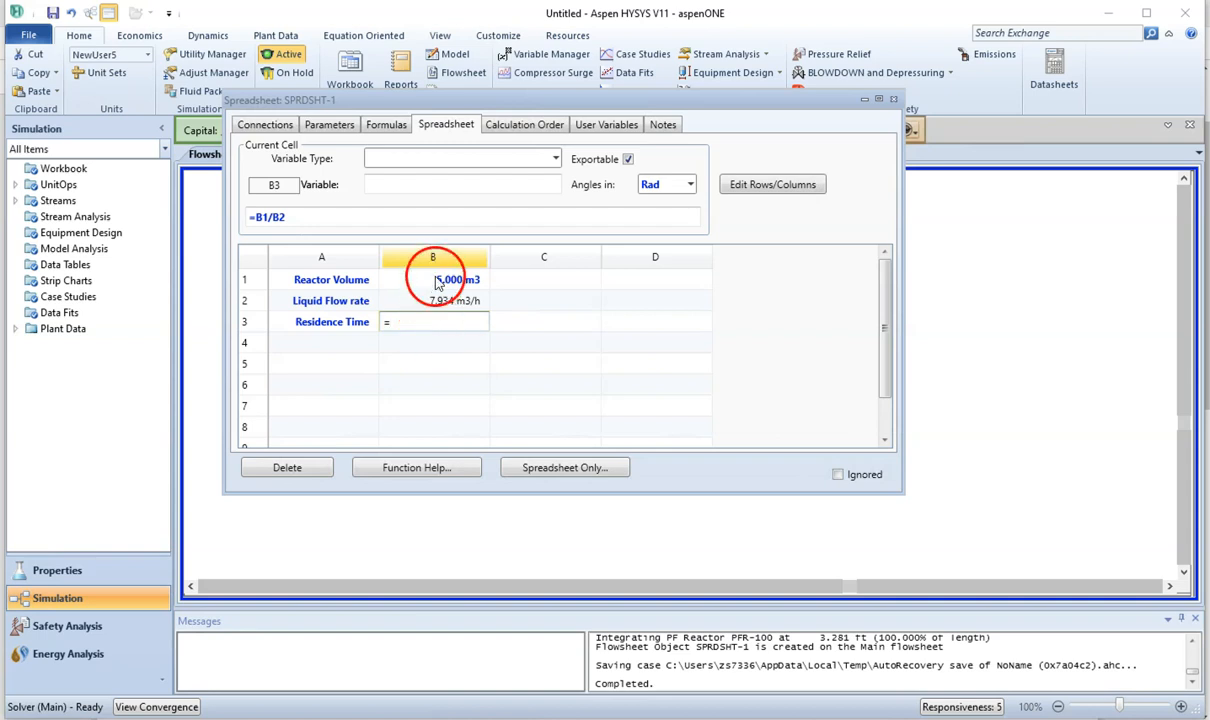
left_click(438, 280)
left_click_drag(436, 278, 425, 316)
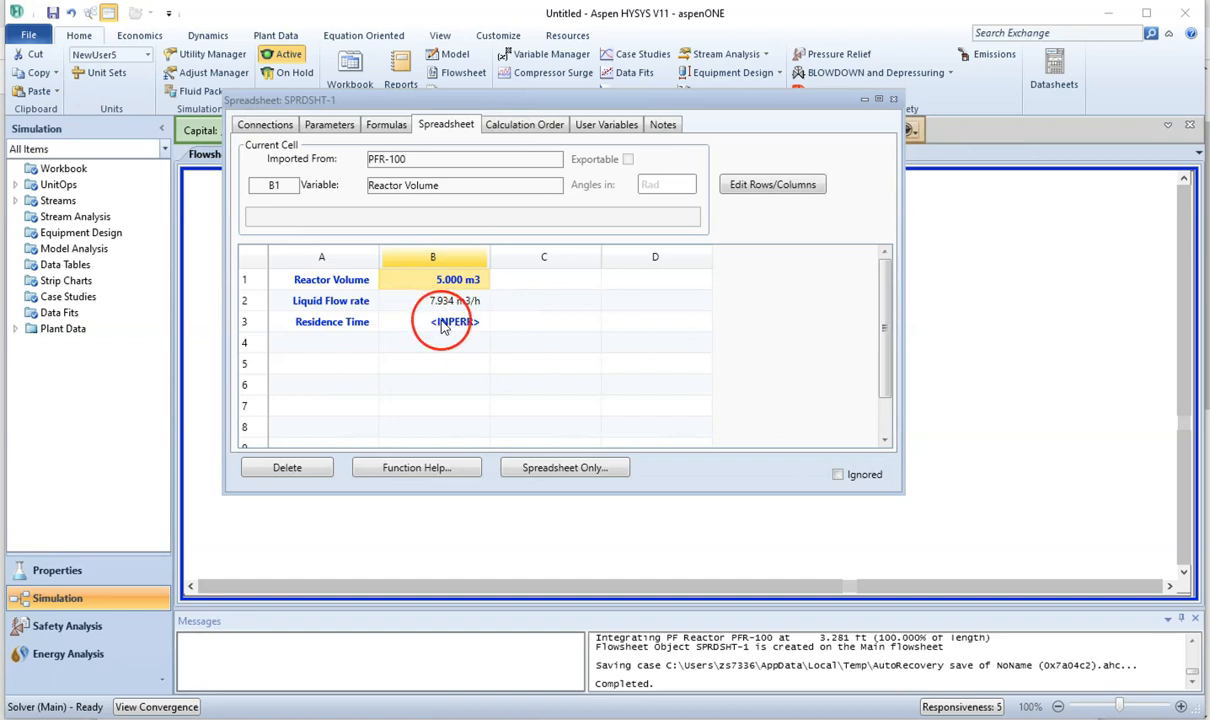
left_click(442, 325)
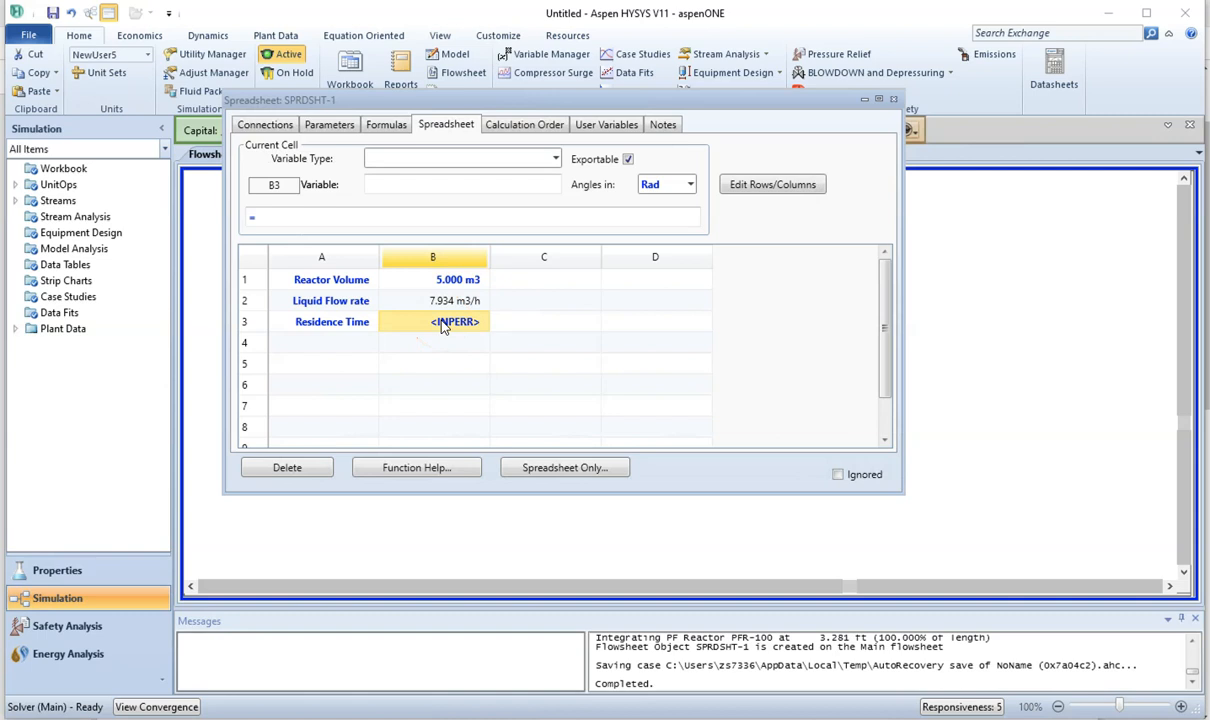
type("=B")
key("BackSpace")
type("B1")
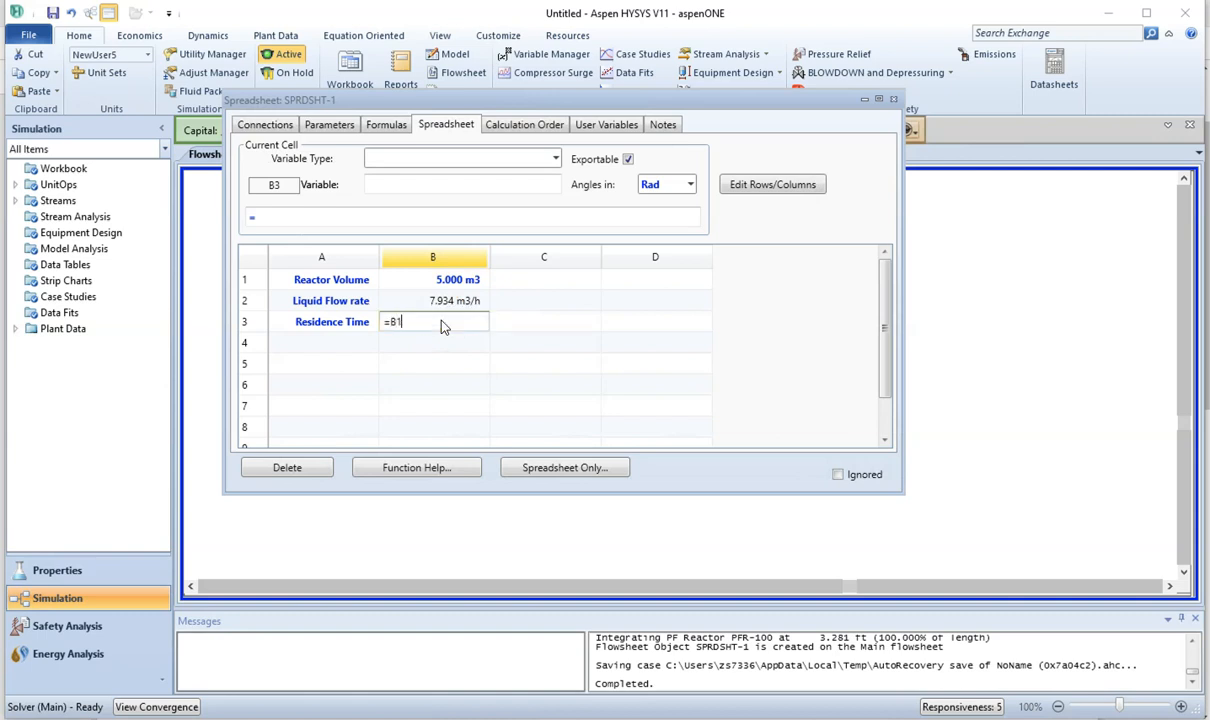
type("/B2")
key("Return")
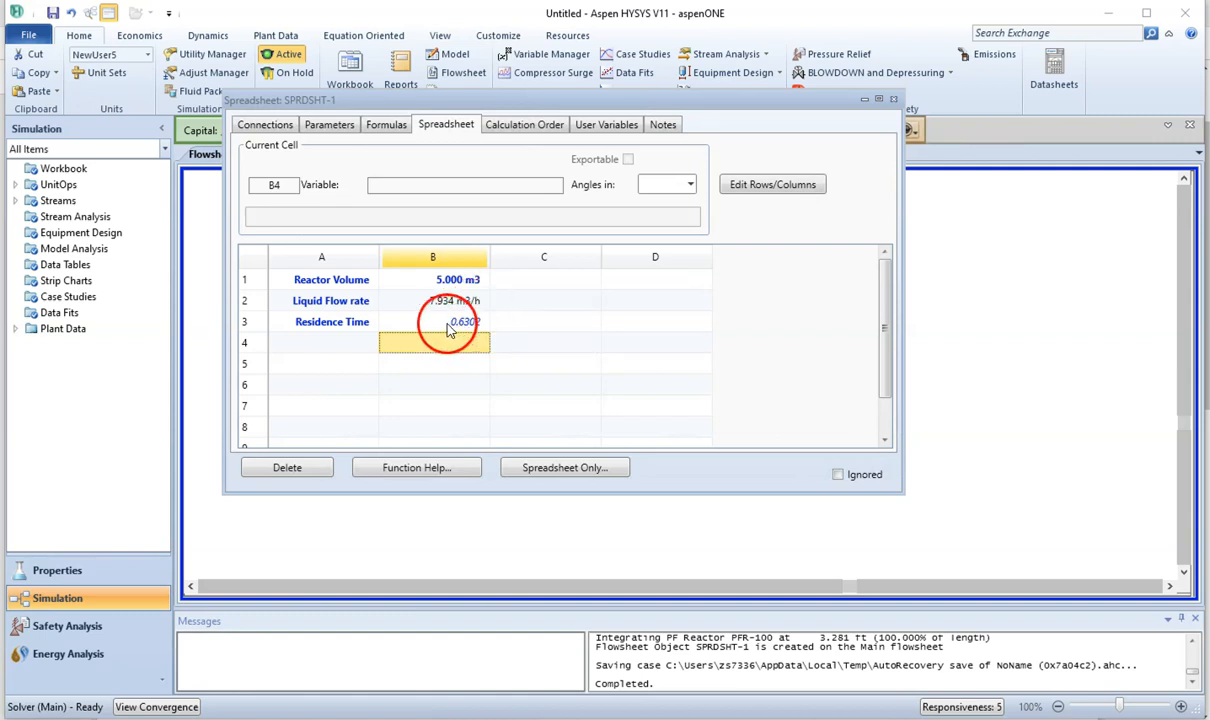
- Convert the residence time in cell B3 to minutes by changing its formula to =(B1/B2)*60
left_click(415, 323)
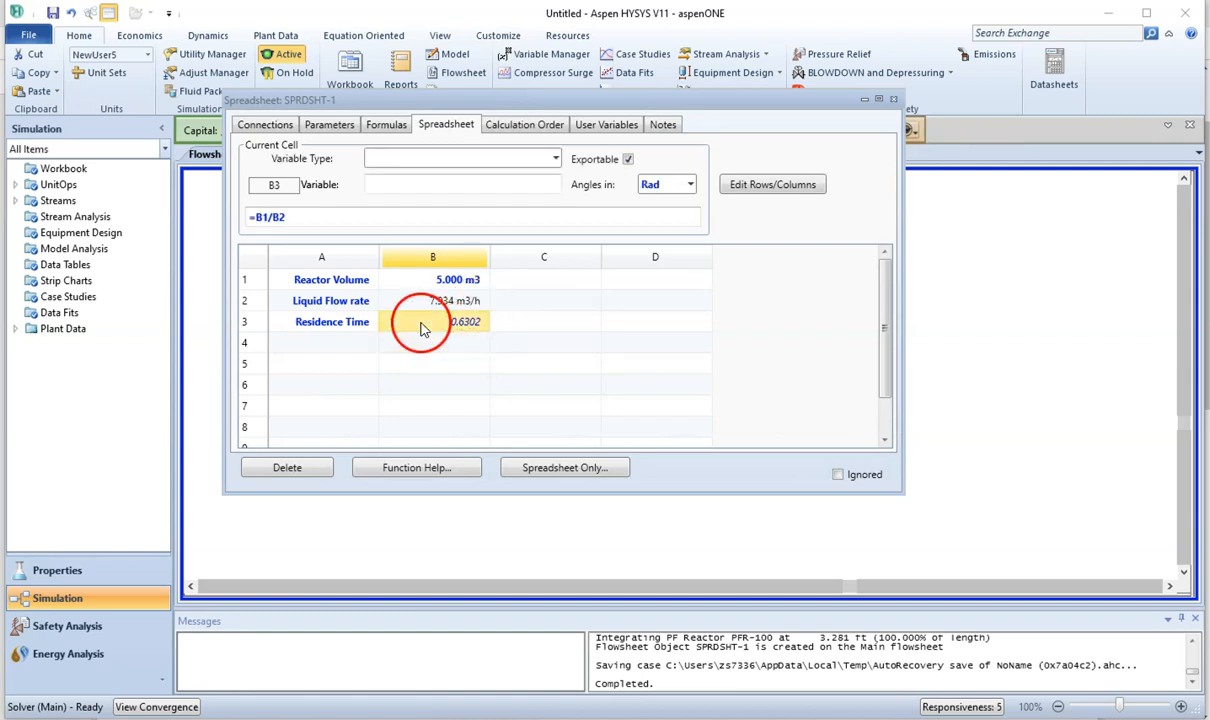
left_click(258, 217)
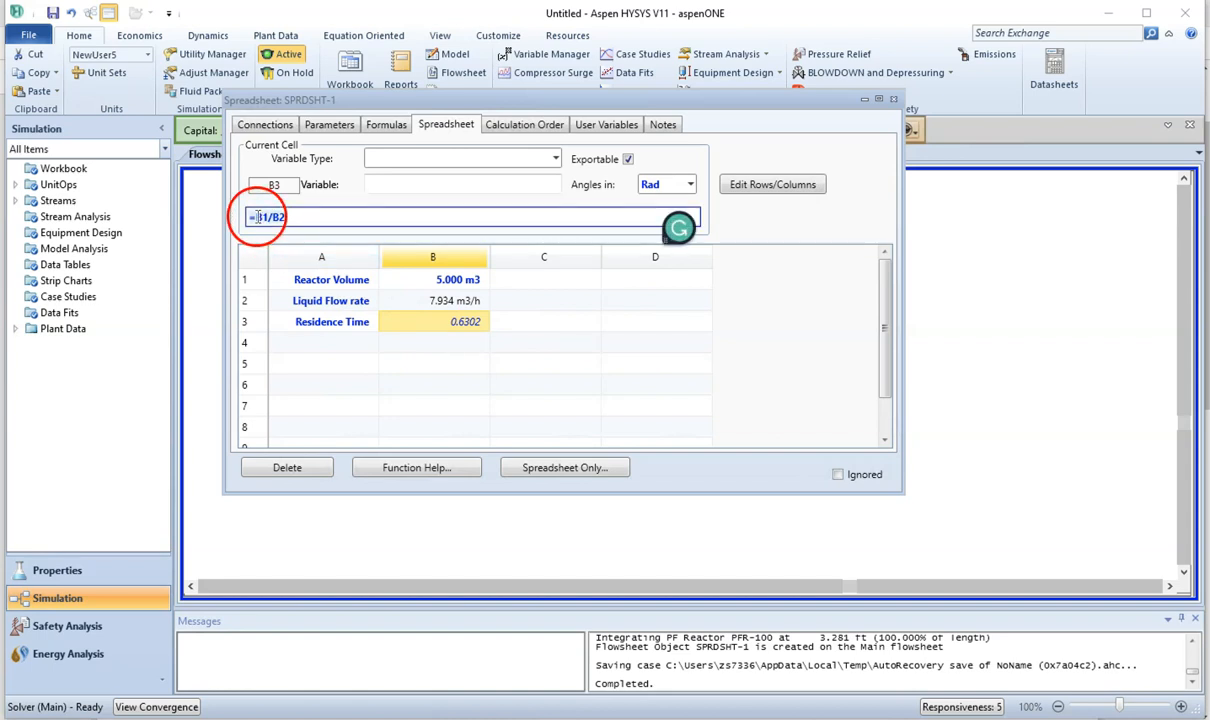
type("(B1/B2")
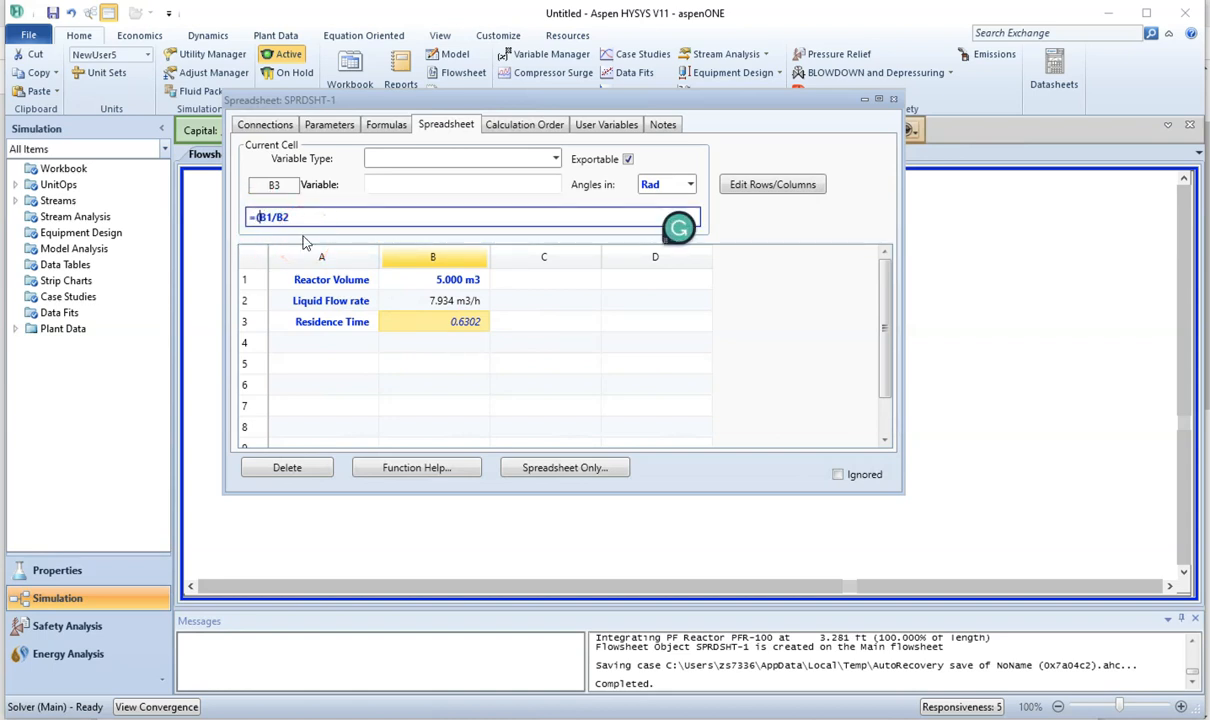
type(")*60")
key("Return")
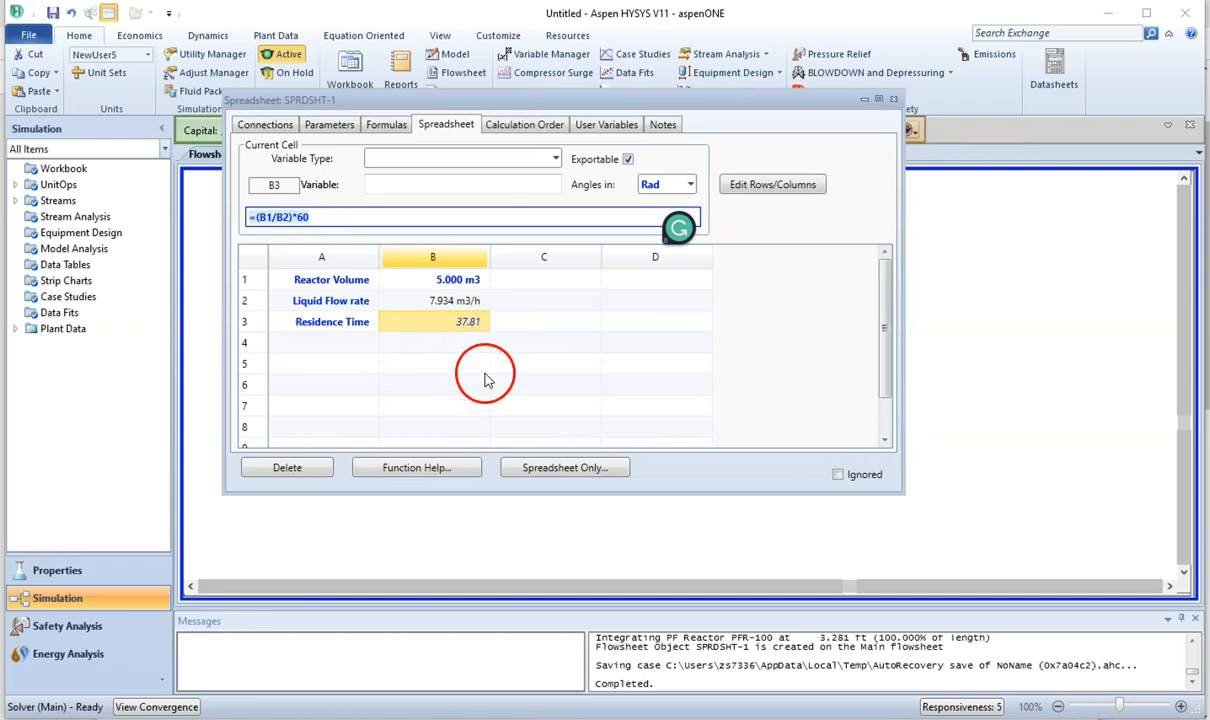
- Check the questions in the Workbook 7 PDF, then return to Aspen HYSYS and close the spreadsheet window
left_click(465, 716)
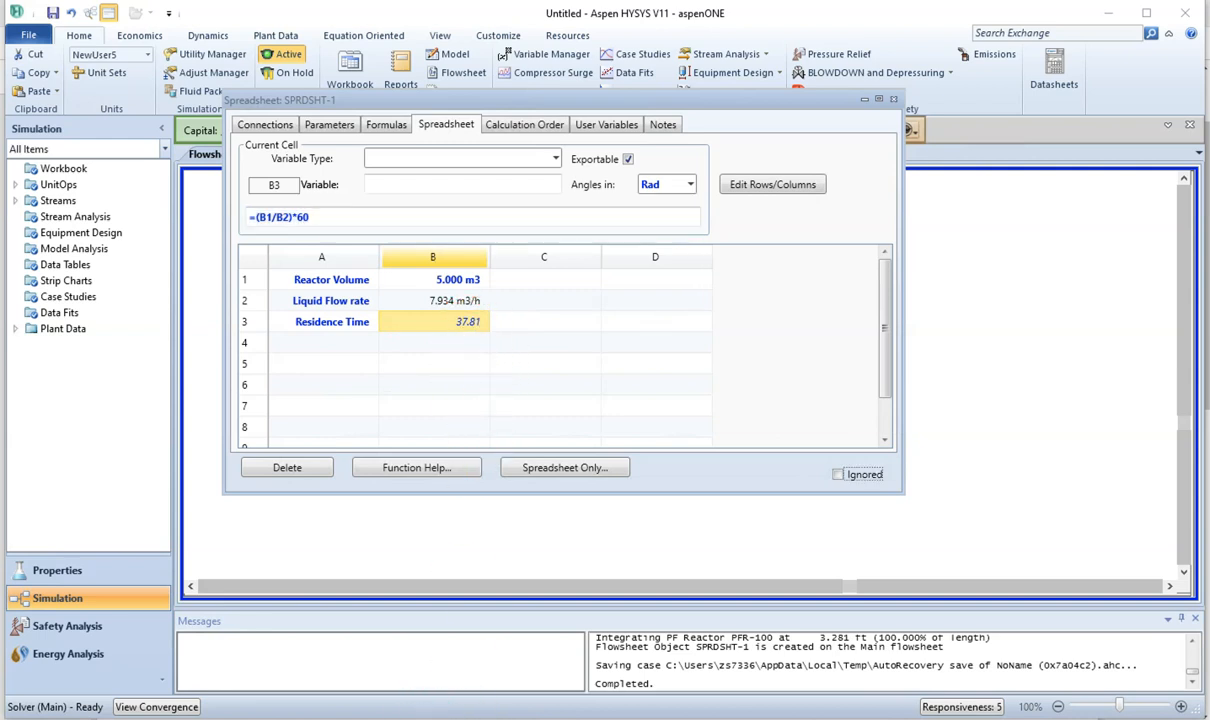
left_click(540, 667)
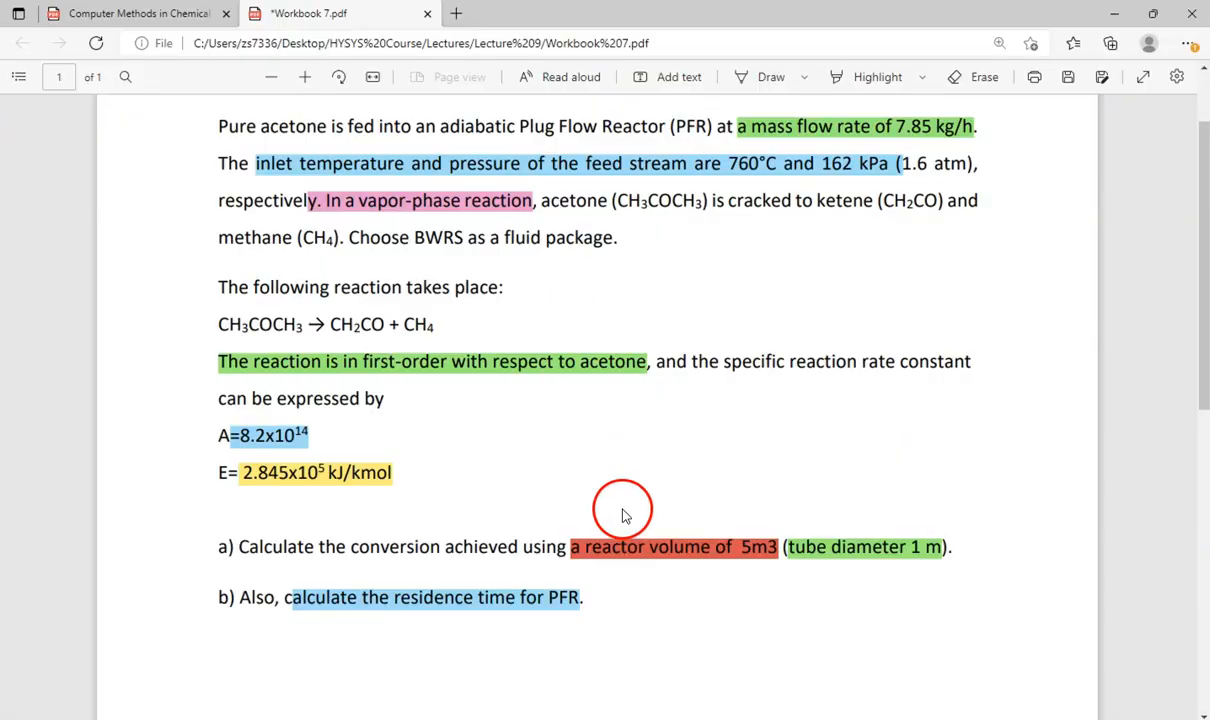
mouse_move(515, 717)
left_click(608, 650)
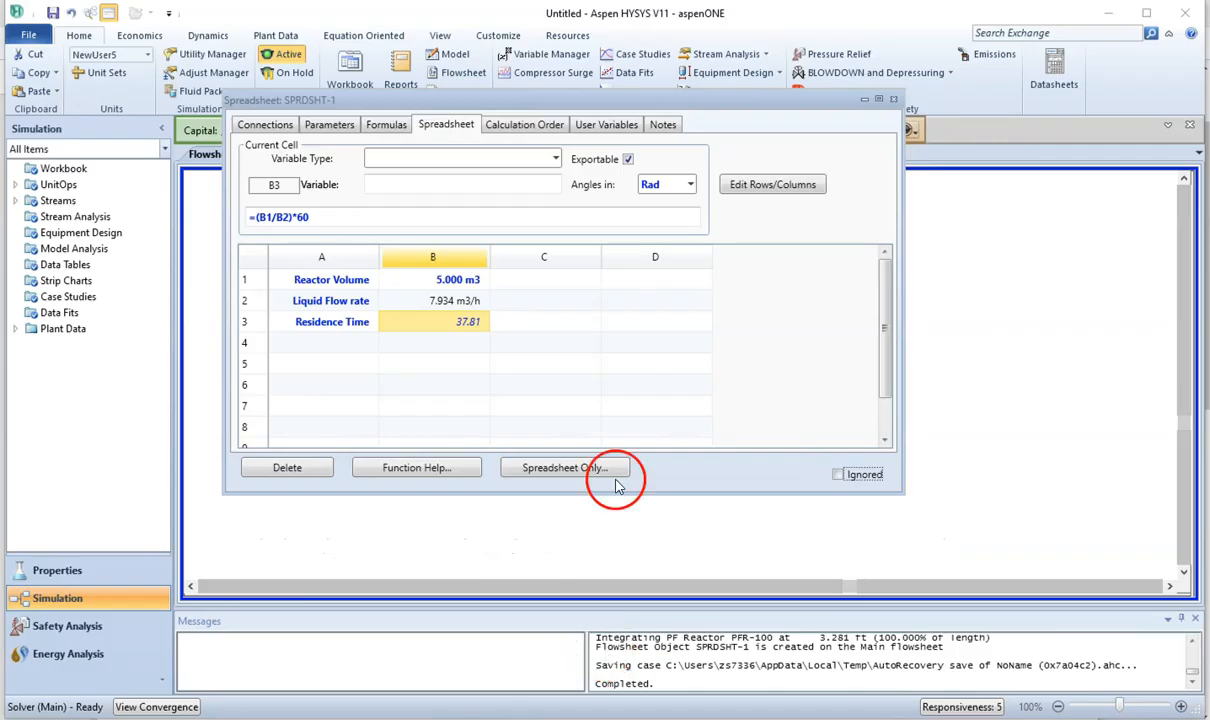
left_click(893, 101)
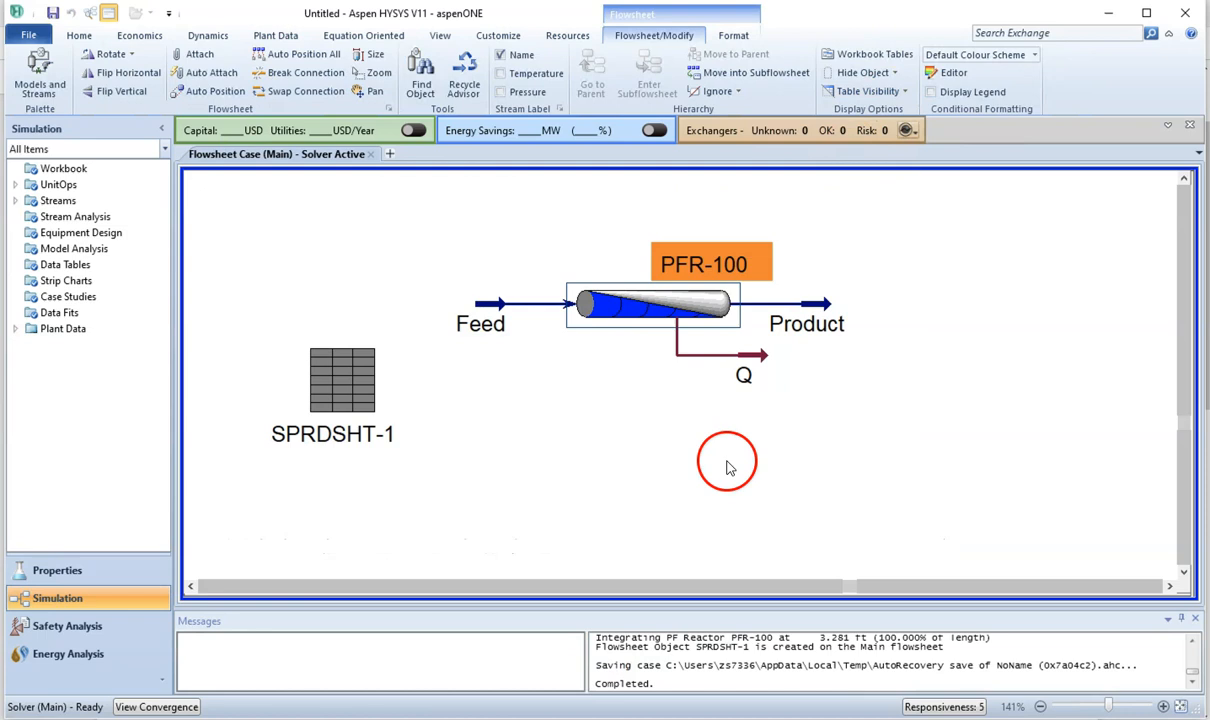